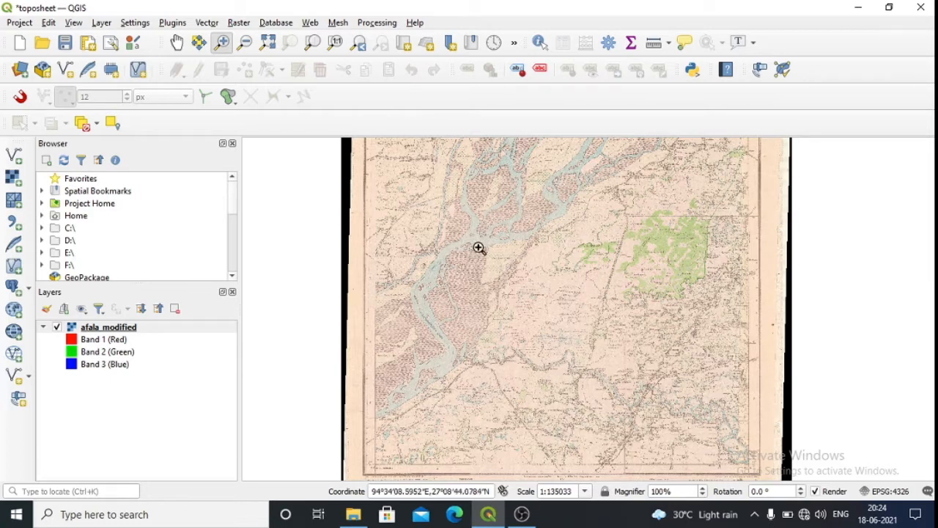
Set the project's coordinate display to Degrees, Minutes, Seconds and apply the project properties.
left_click(268, 41)
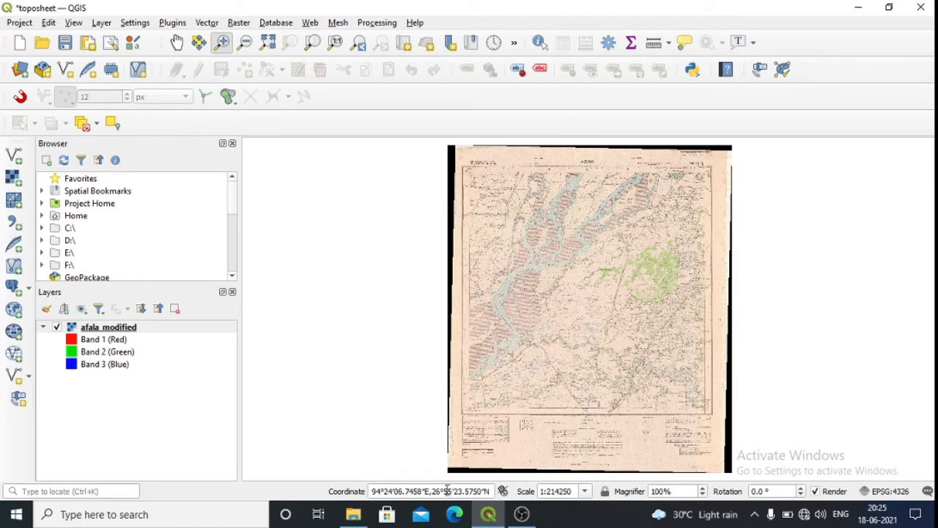
left_click(894, 492)
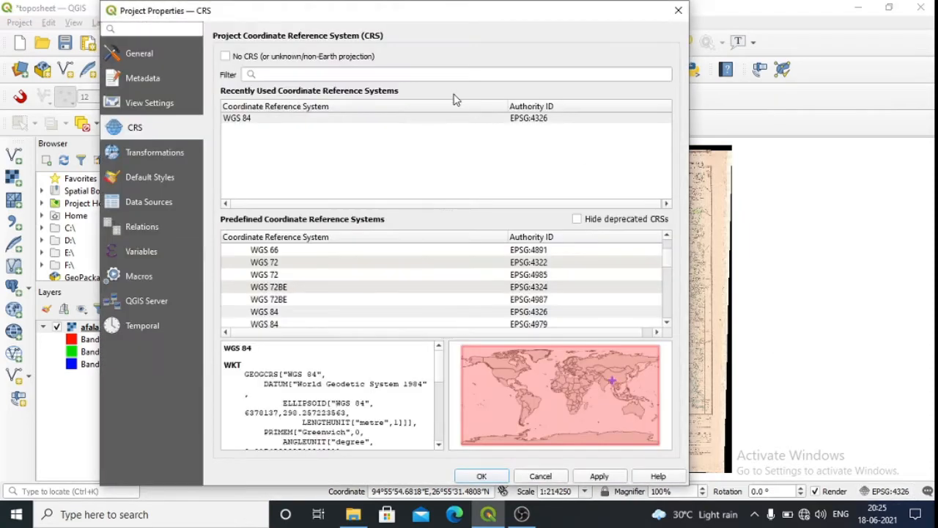
left_click(151, 54)
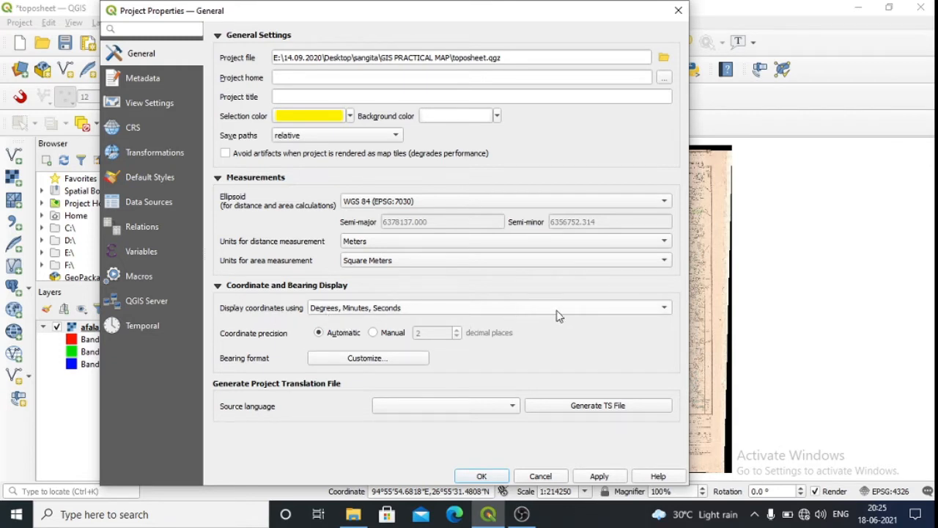
left_click(660, 313)
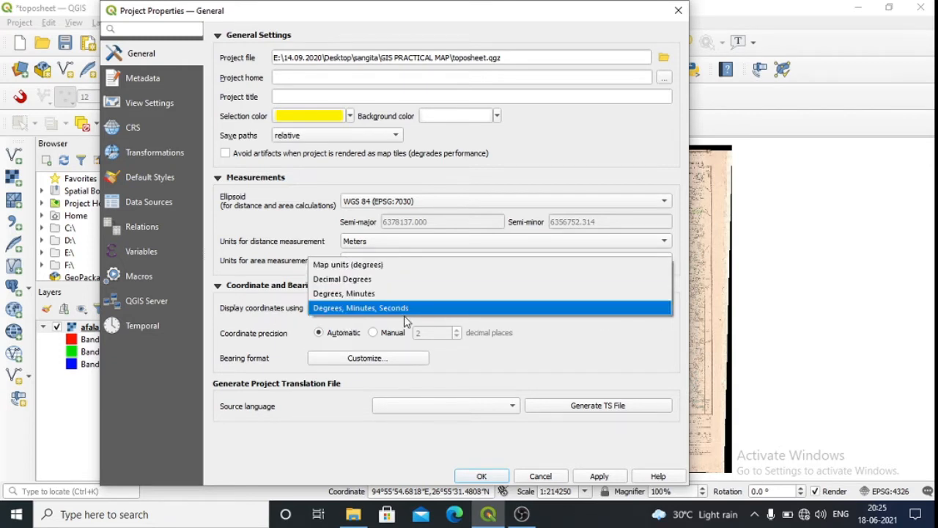
left_click(406, 314)
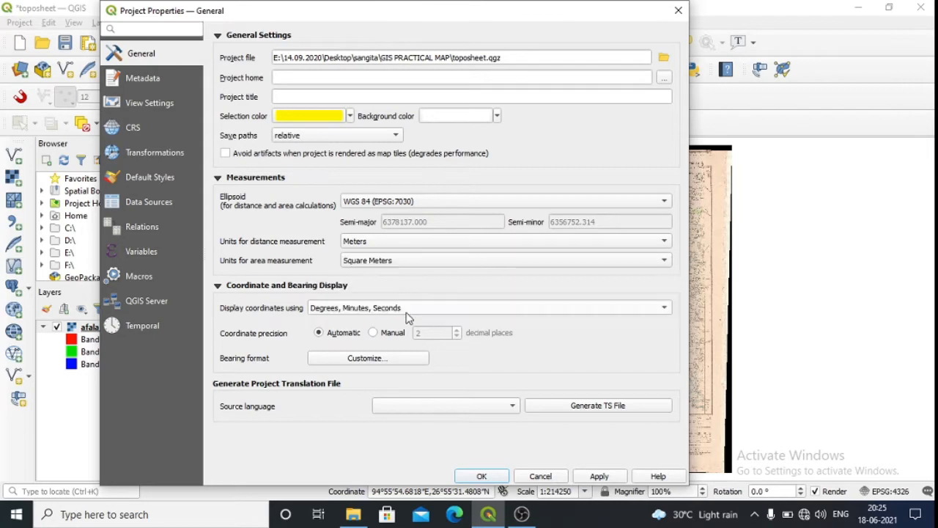
left_click(616, 477)
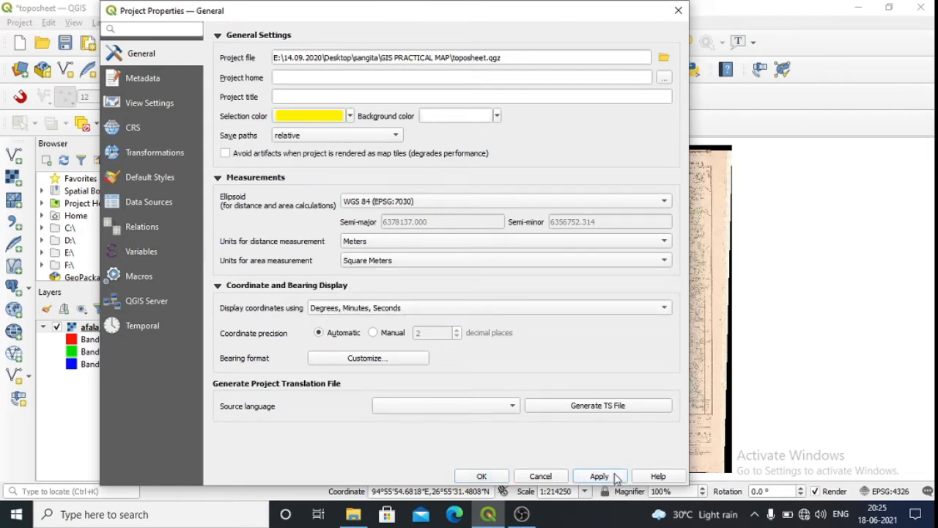
left_click(483, 476)
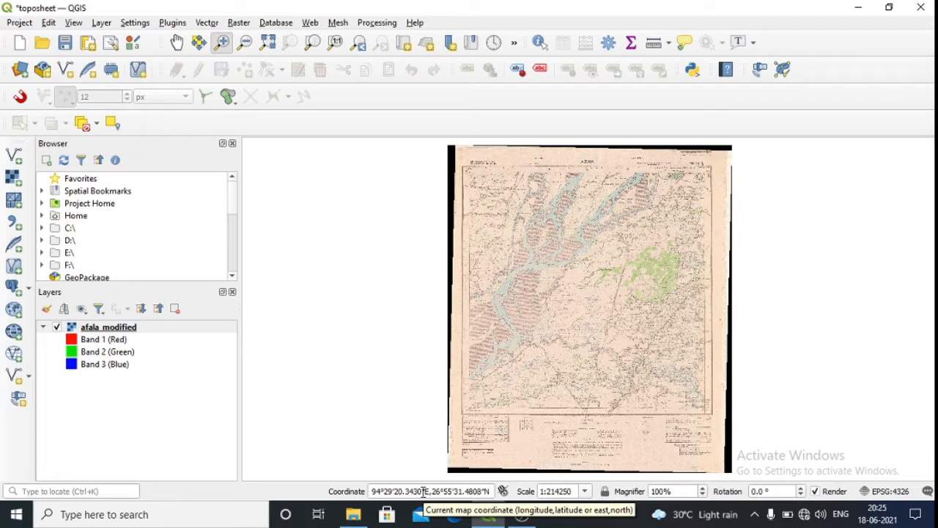
Examine the toposheet up close, from its upper part through the forest area to the rivers and settlements further south.
left_click(223, 43)
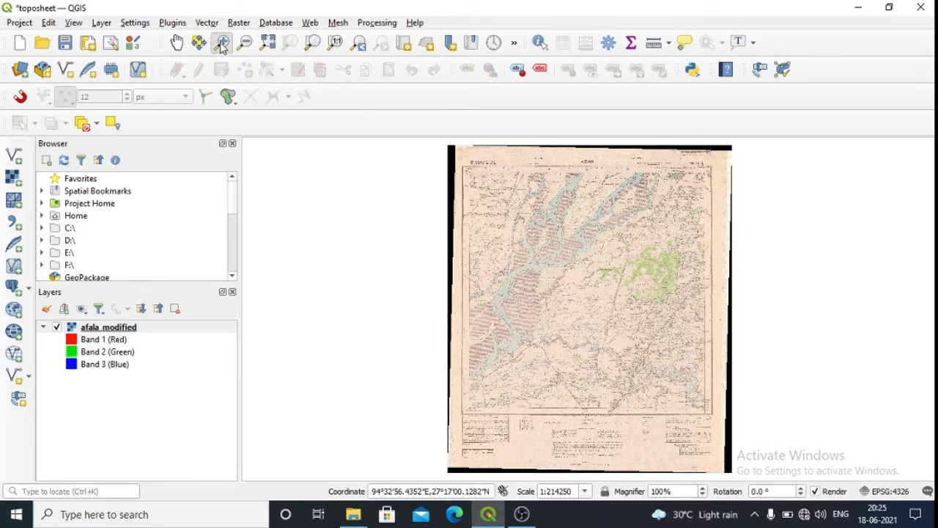
right_click(467, 192)
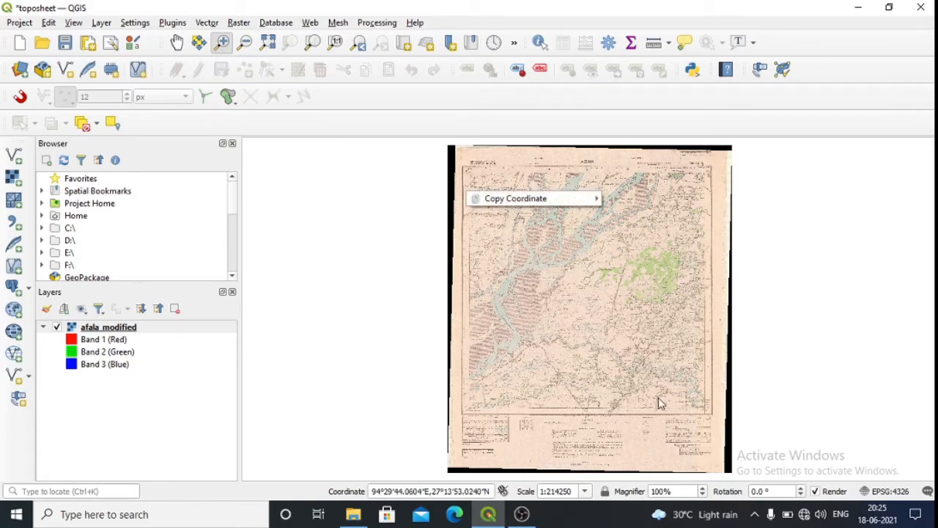
left_click(536, 228)
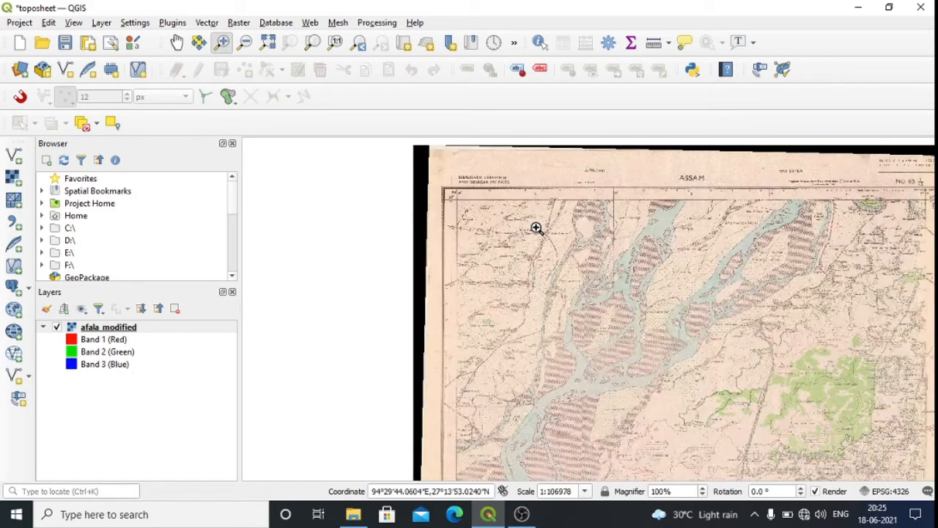
right_click(536, 228)
key("Escape")
left_click(814, 362)
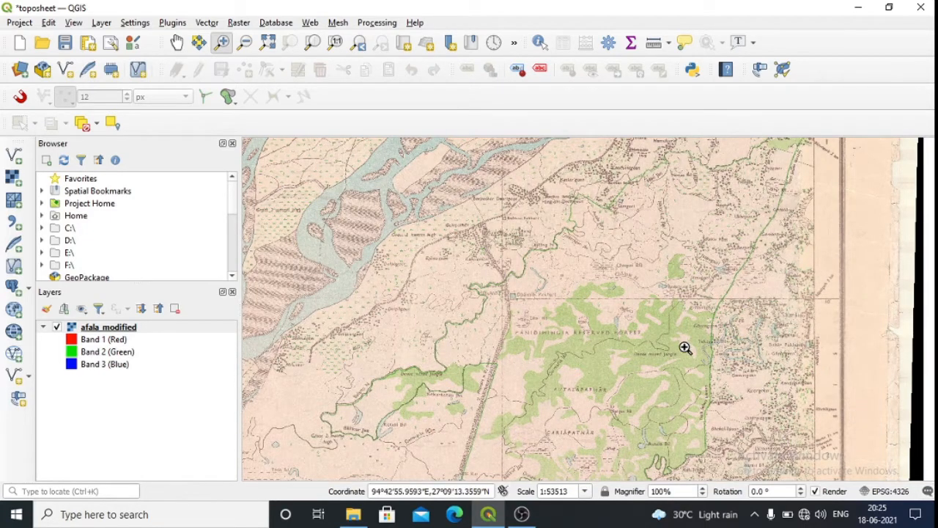
left_click(178, 42)
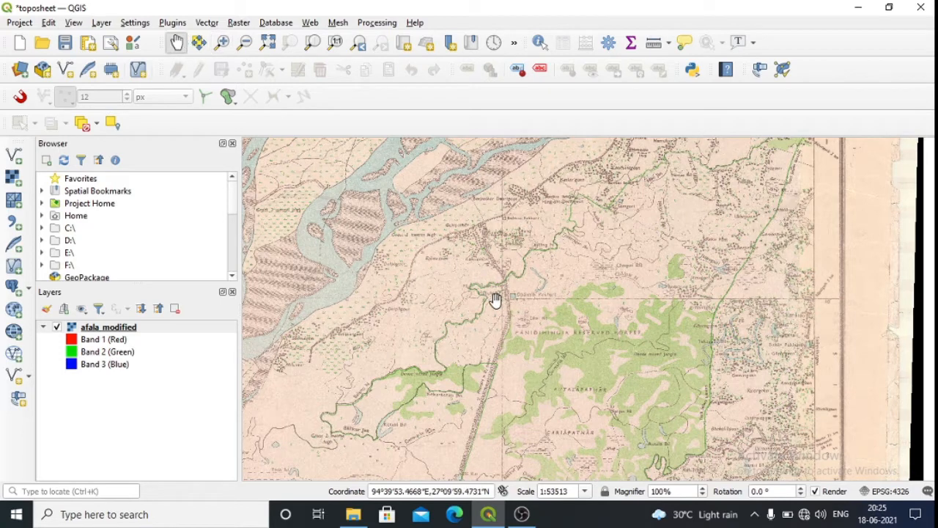
right_click(498, 314)
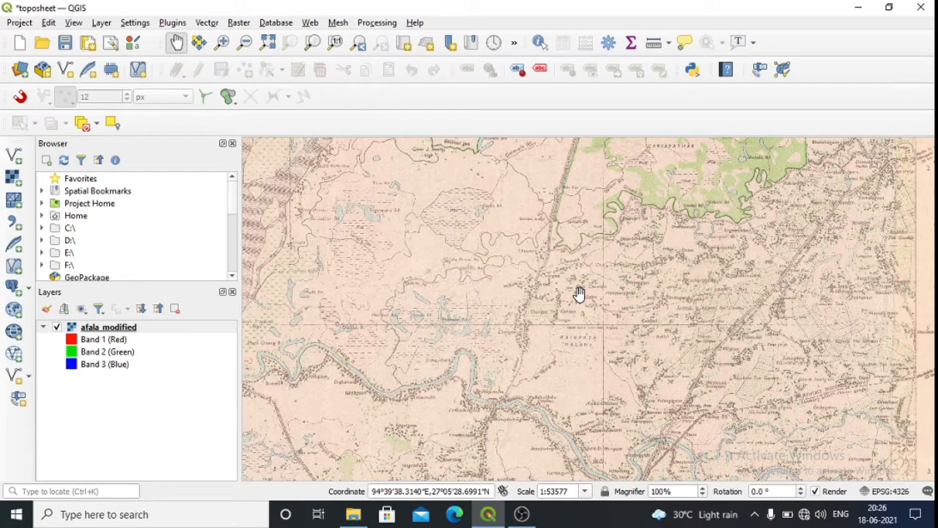
Define a new shapefile layer with the file name river topo in the GIS PRACTICAL MAP folder and LineString geometry.
left_click(101, 22)
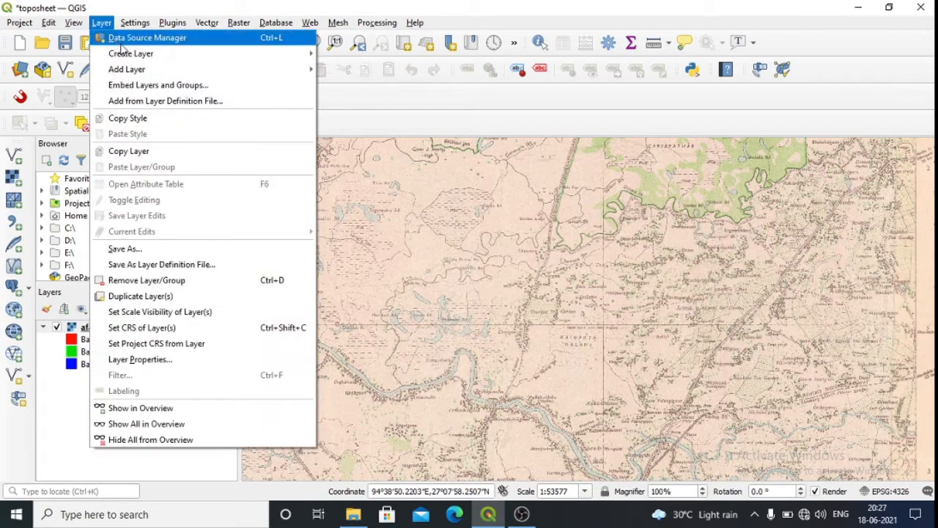
mouse_move(131, 53)
left_click(367, 69)
left_click(620, 37)
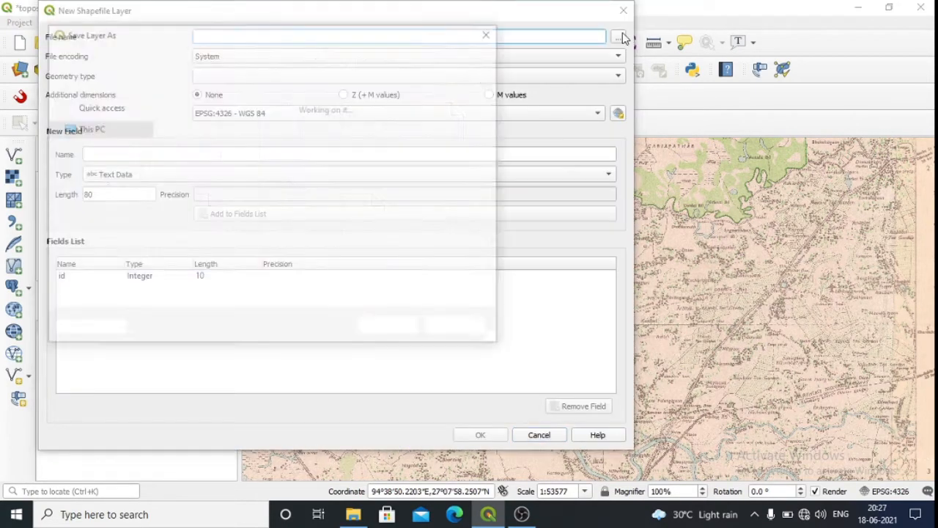
type("river topo")
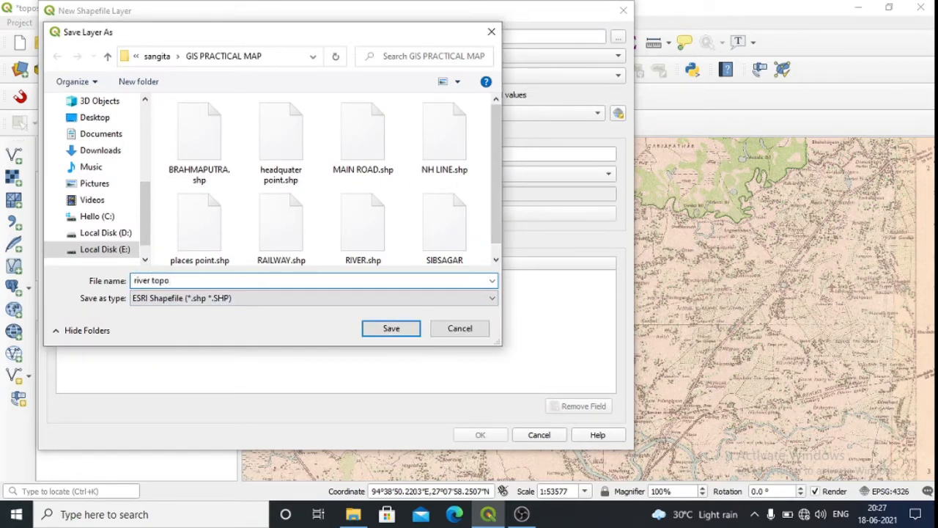
left_click(377, 329)
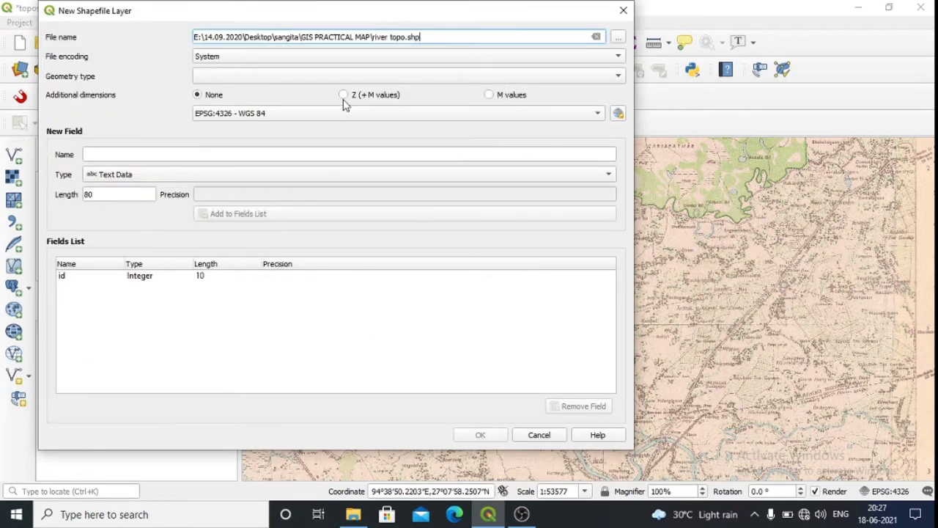
left_click(250, 77)
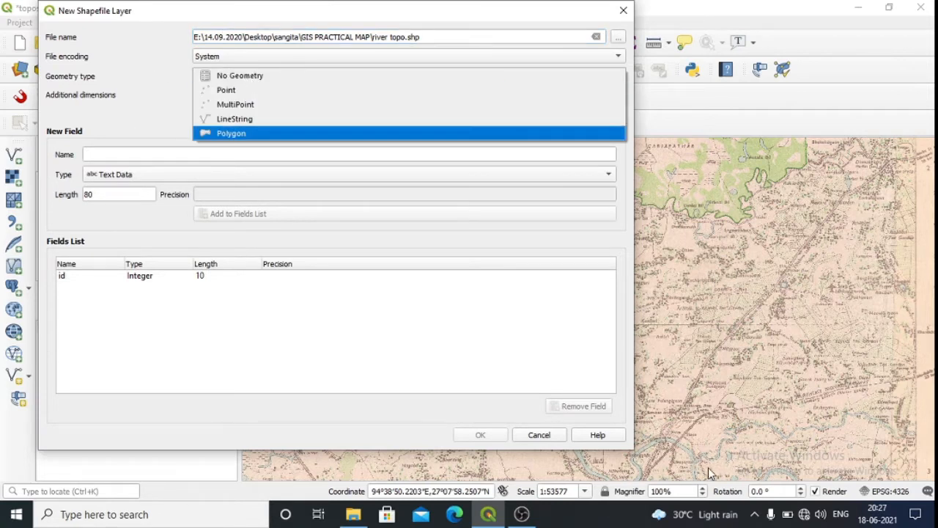
left_click(219, 118)
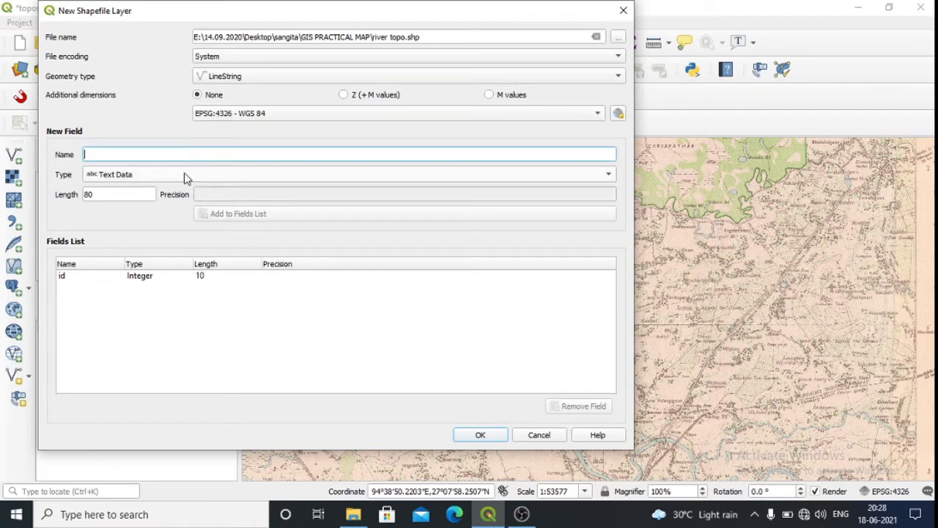
type("n")
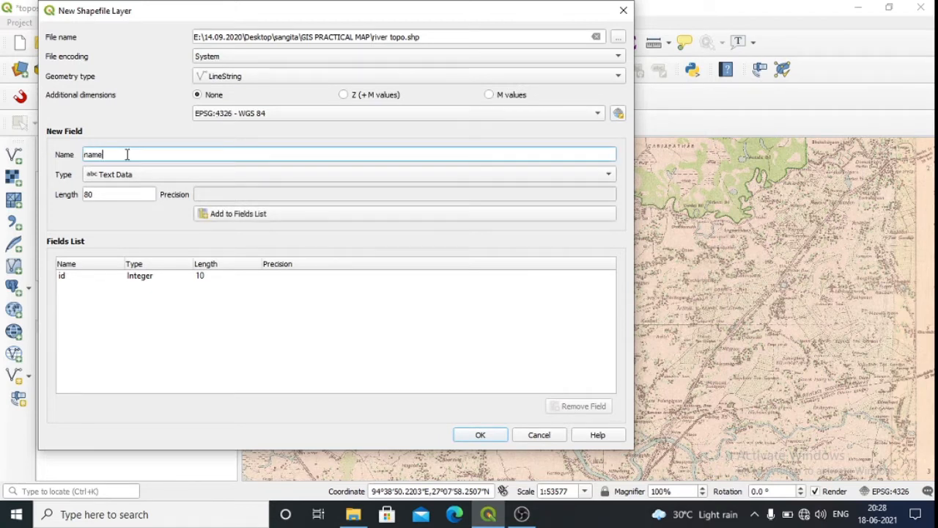
type("ame")
key("BackSpace")
key("BackSpace")
key("BackSpace")
key("BackSpace")
Create the river topo layer and enable editing on it at the Disang River near Disangmukh.
left_click(501, 436)
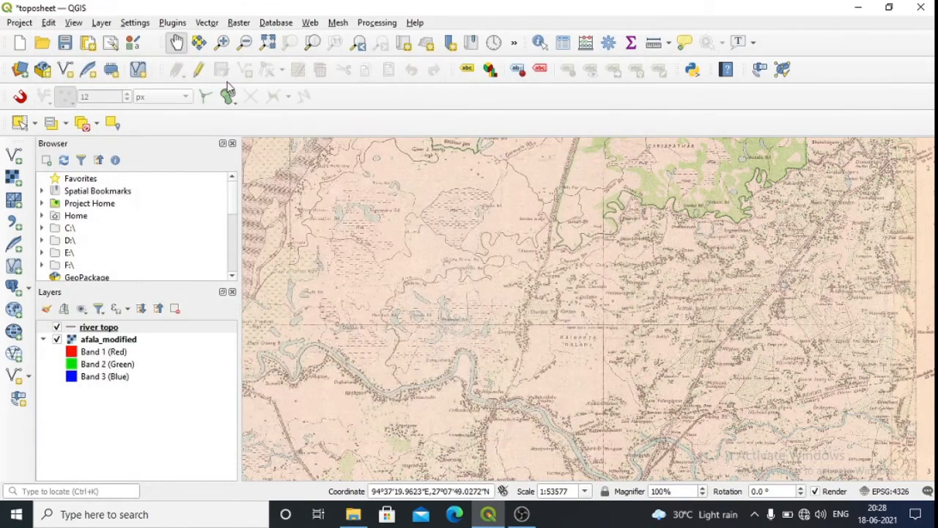
left_click(223, 42)
left_click_drag(263, 327, 618, 480)
left_click(176, 44)
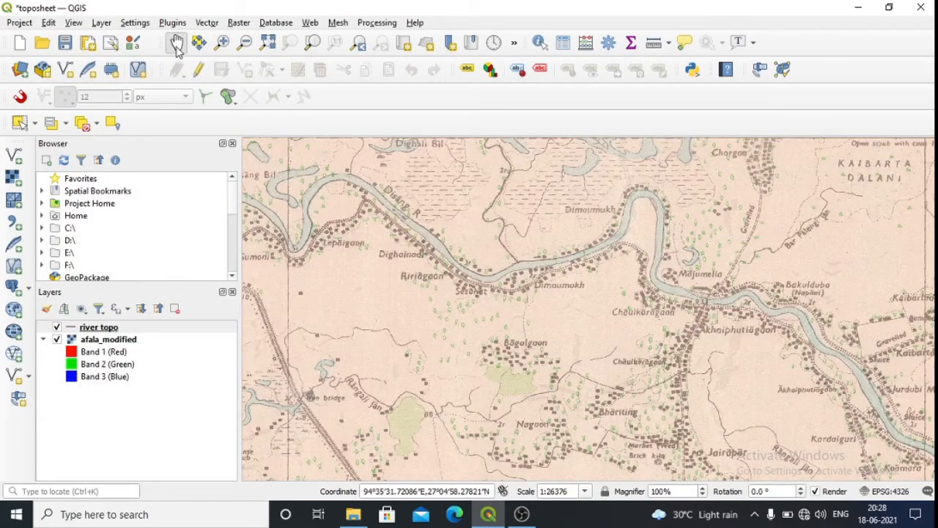
left_click_drag(322, 225, 496, 281)
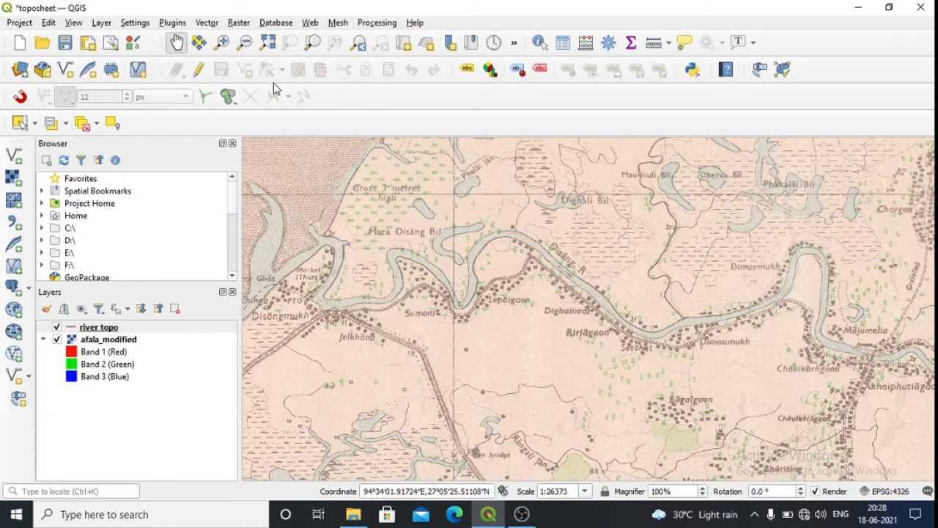
left_click(198, 69)
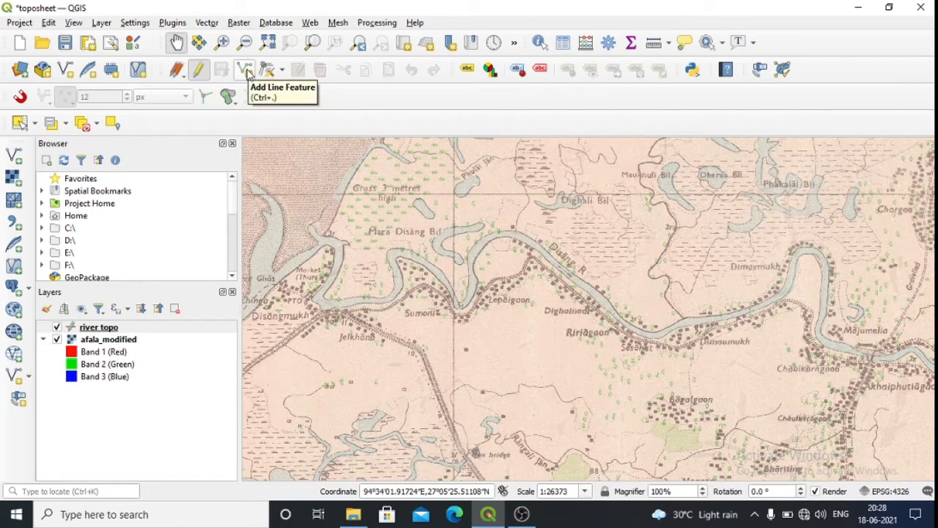
Begin a line feature along the Disang River, tracing from its mouth at Disangmukh past Sumoni to just before Lepaigaon.
left_click(245, 71)
left_click(322, 242)
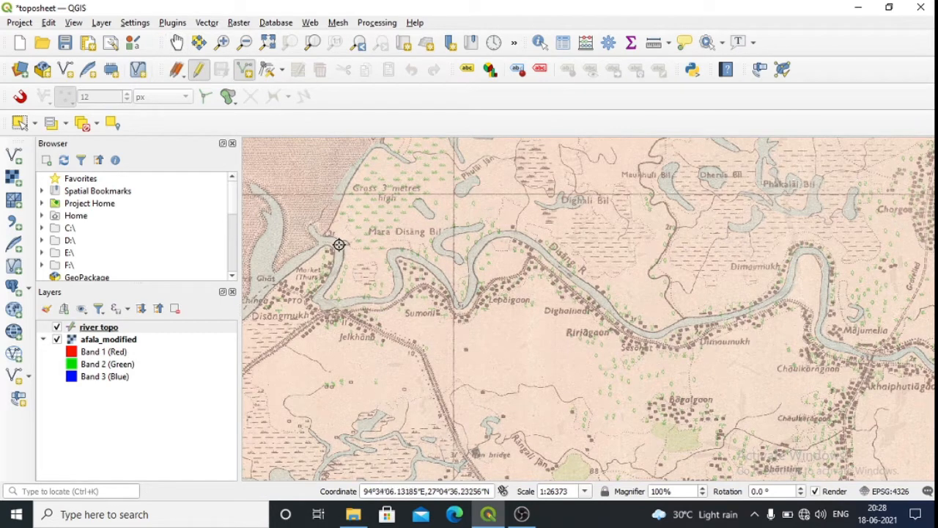
left_click(339, 245)
left_click(335, 267)
left_click(319, 296)
left_click(328, 307)
left_click(354, 304)
left_click(384, 298)
left_click(398, 286)
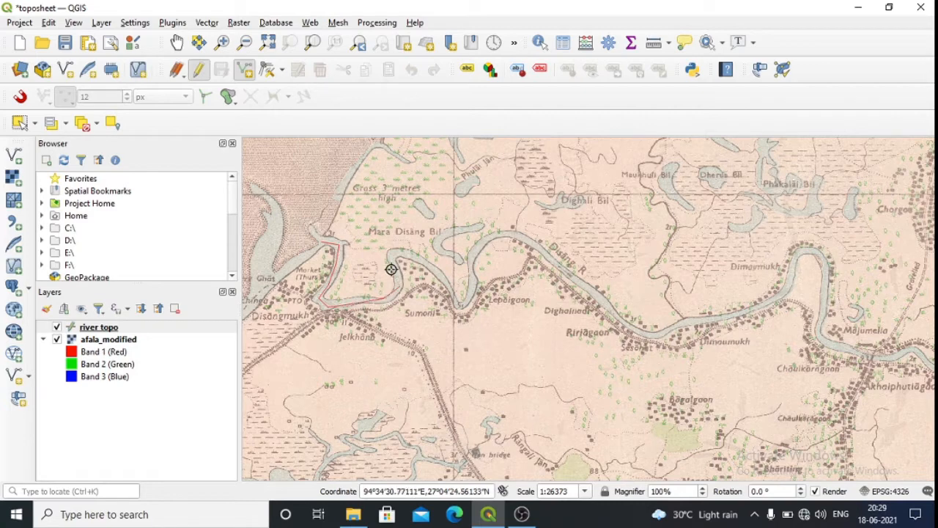
left_click(392, 269)
left_click(395, 252)
left_click(420, 259)
left_click(442, 274)
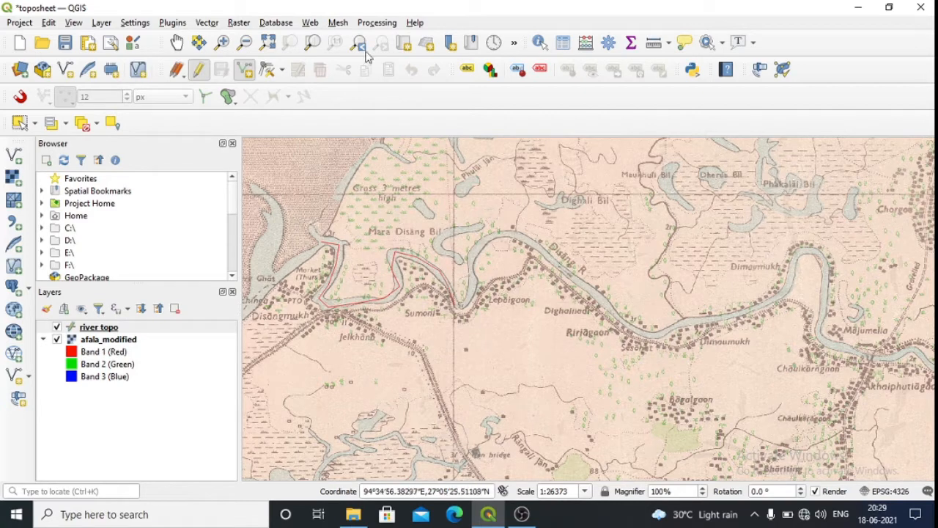
Continue the river line around the bend at Lepaigaon and past Dighalnadi to the Sesonat bend.
left_click(221, 42)
left_click_drag(295, 208, 733, 400)
left_click(243, 77)
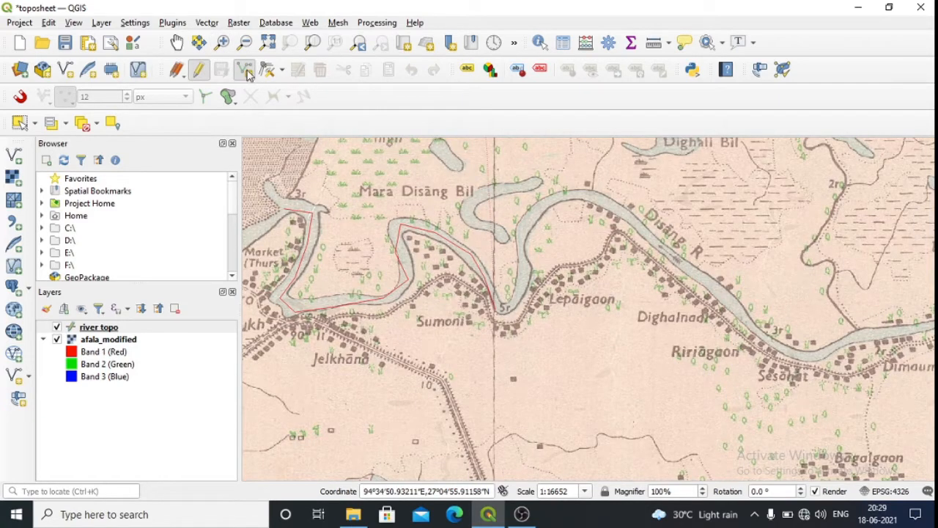
left_click(511, 308)
left_click(523, 267)
left_click(521, 231)
left_click(550, 198)
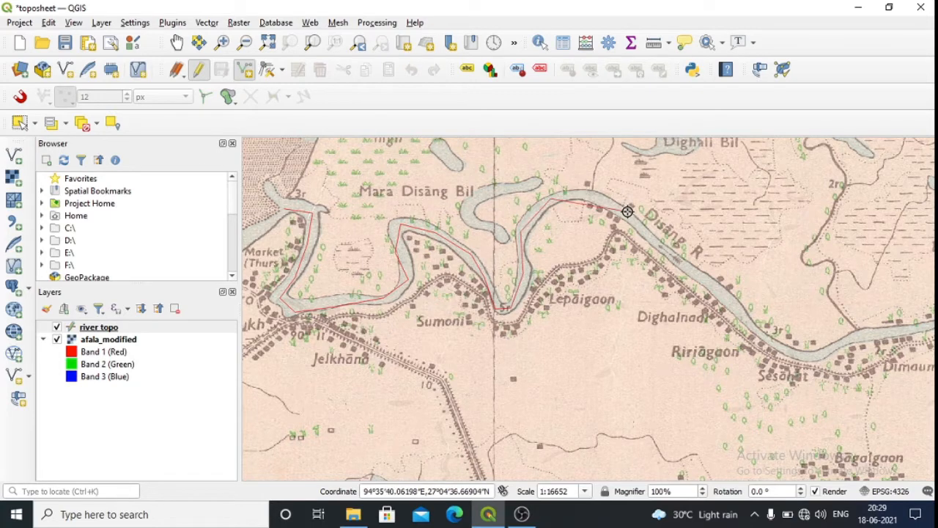
left_click(626, 209)
left_click(761, 329)
left_click(797, 354)
Extend the river line past Dimaumukh and around its northern loop to the road crossing at Akhaiphutiagaon.
key("Right")
key("Right")
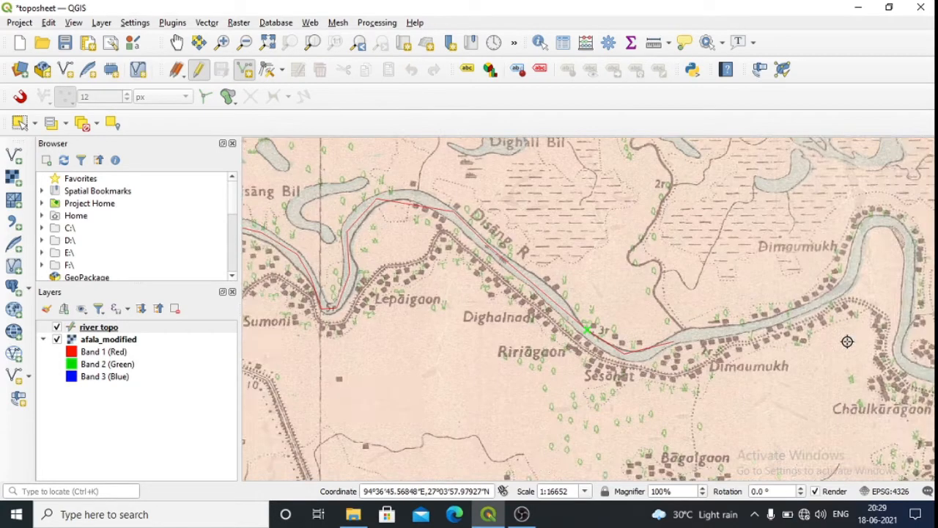
left_click(667, 288)
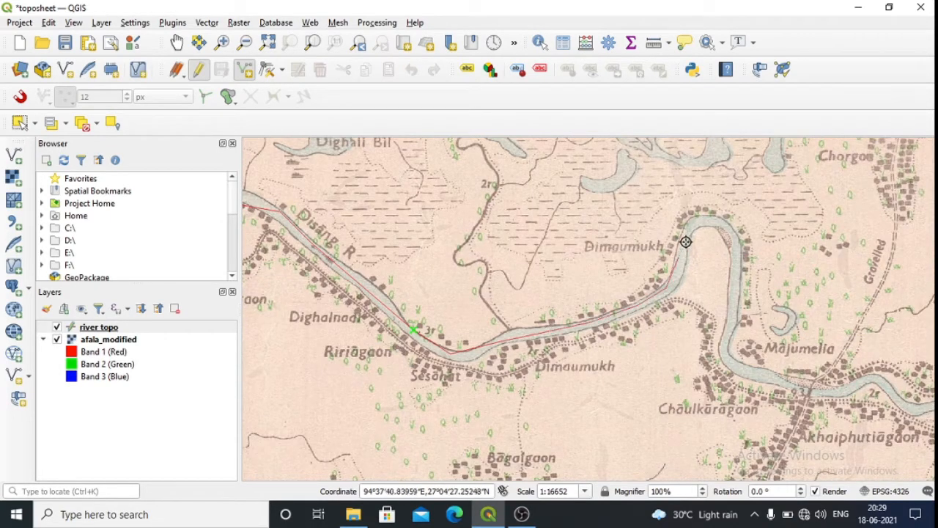
left_click(689, 226)
left_click(730, 226)
left_click(741, 265)
left_click(735, 369)
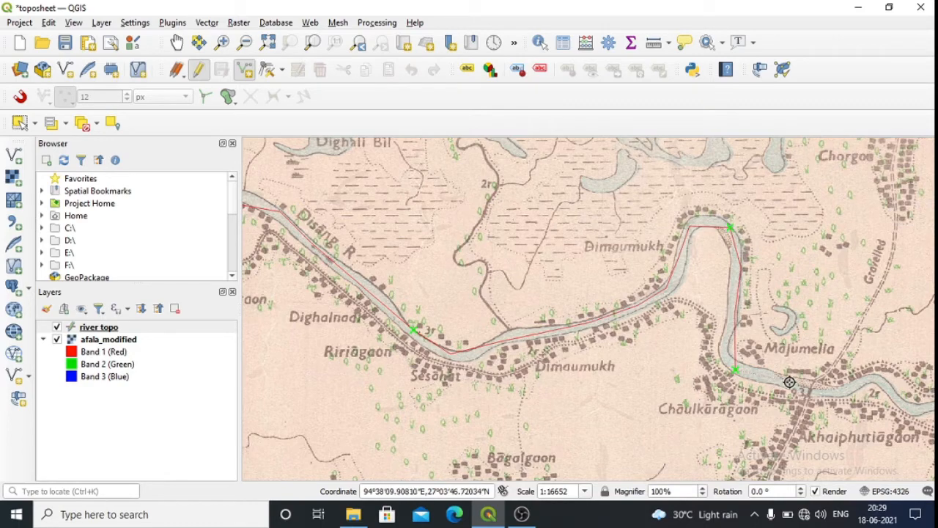
left_click(816, 394)
Extend the river line from the road crossing at Akhaiphutiagaon through the small bends just south of Bakulduba.
key("Right")
key("Right")
key("Down")
key("Down")
key("Down")
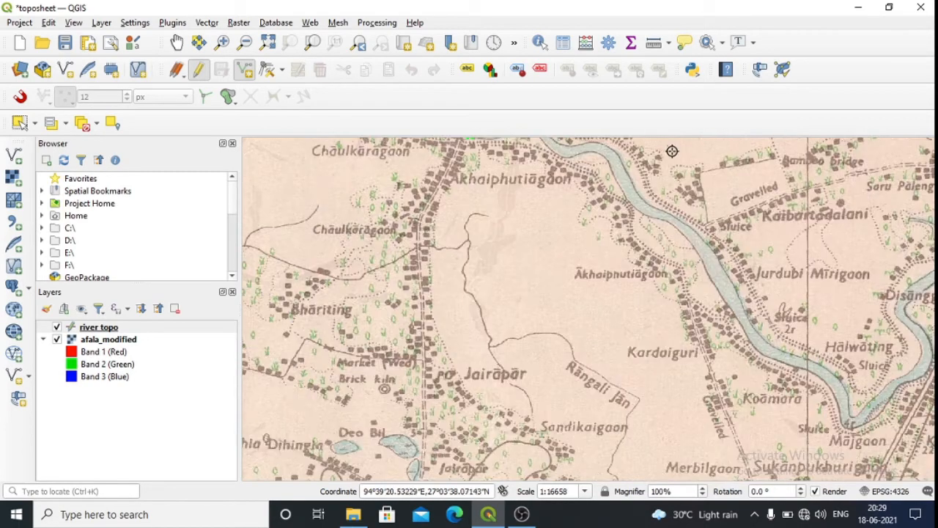
key("Up")
key("Up")
left_click(530, 292)
left_click(565, 324)
left_click(601, 319)
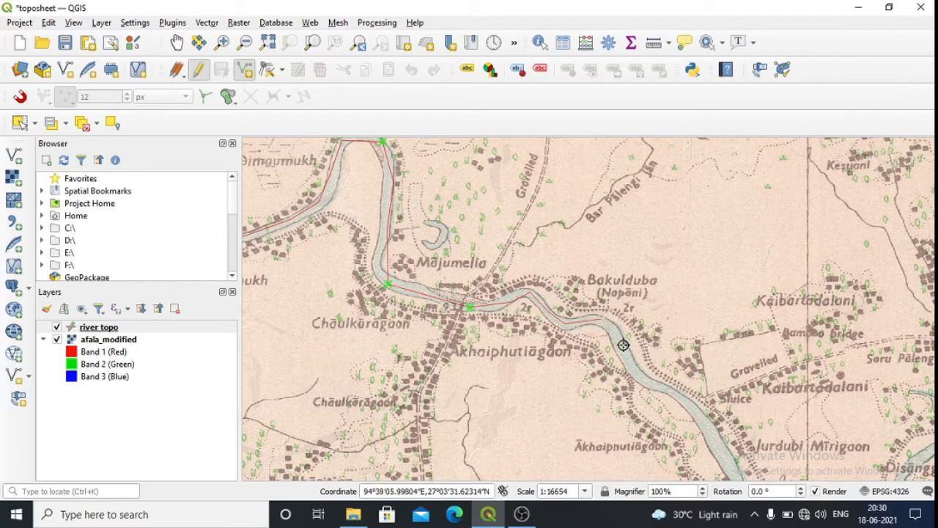
Trace the river southeast from Bakulduba past the sluice to the stretch beside Jurdubi Mirigaon.
left_click(628, 358)
left_click(649, 383)
left_click(685, 397)
left_click(728, 464)
Continue the river line past Koamara and around the sharp bend at Majgaon.
key("Down")
key("Down")
key("Right")
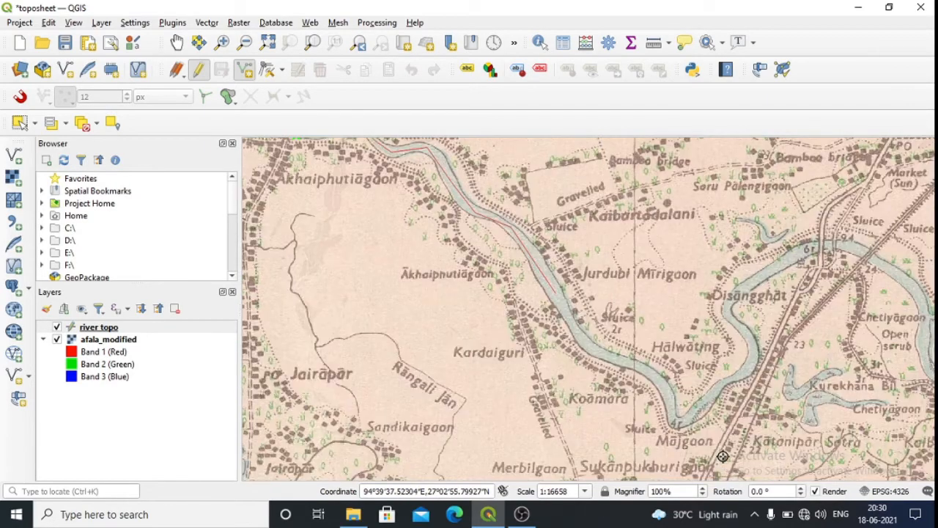
left_click(587, 346)
left_click(644, 369)
left_click(667, 389)
left_click(673, 419)
left_click(698, 413)
left_click(719, 384)
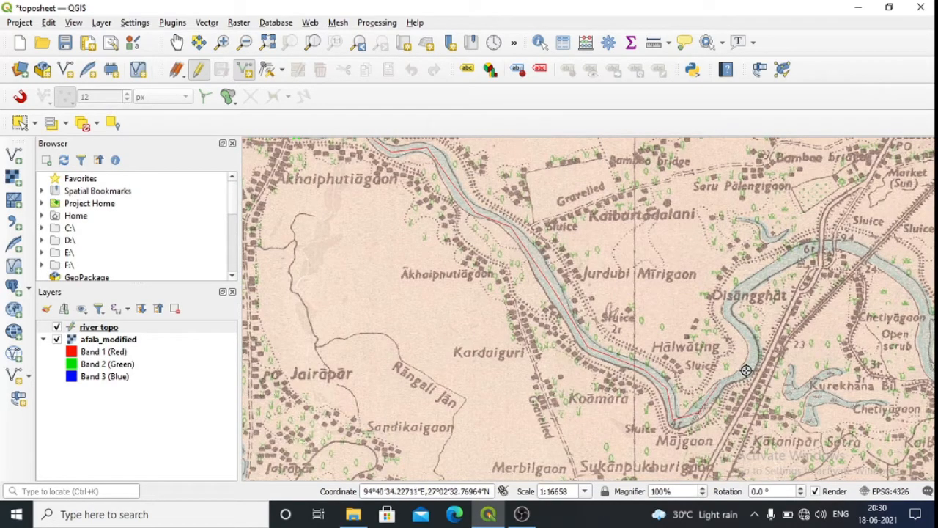
Trace the river north from Majgaon past Halwating and around Disangghat toward the road crossing.
left_click(746, 370)
left_click(752, 348)
left_click(733, 309)
left_click(742, 286)
left_click(801, 252)
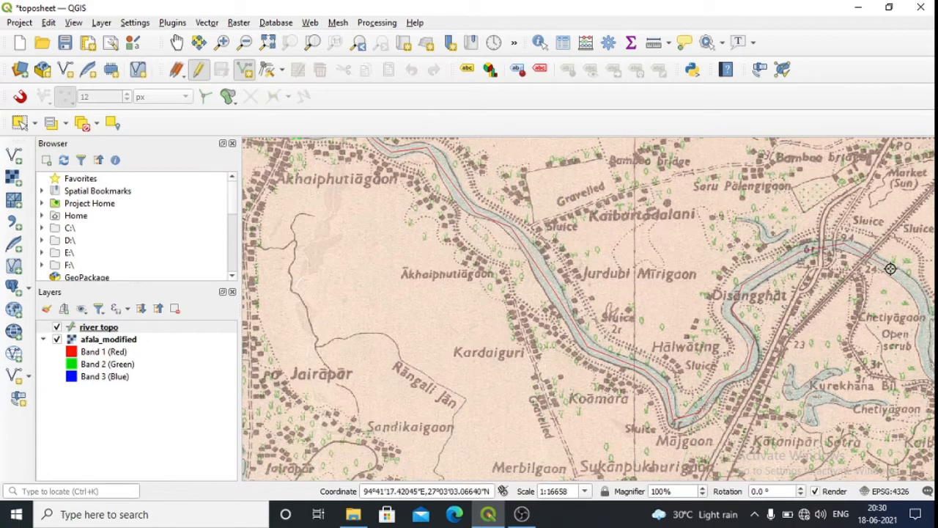
Extend the river line past Chetiyagaon and Tingtingia Bil, around the ferry bend near Duarigaon, toward Maihola Bil.
key("Right")
key("Right")
key("Down")
left_click(613, 301)
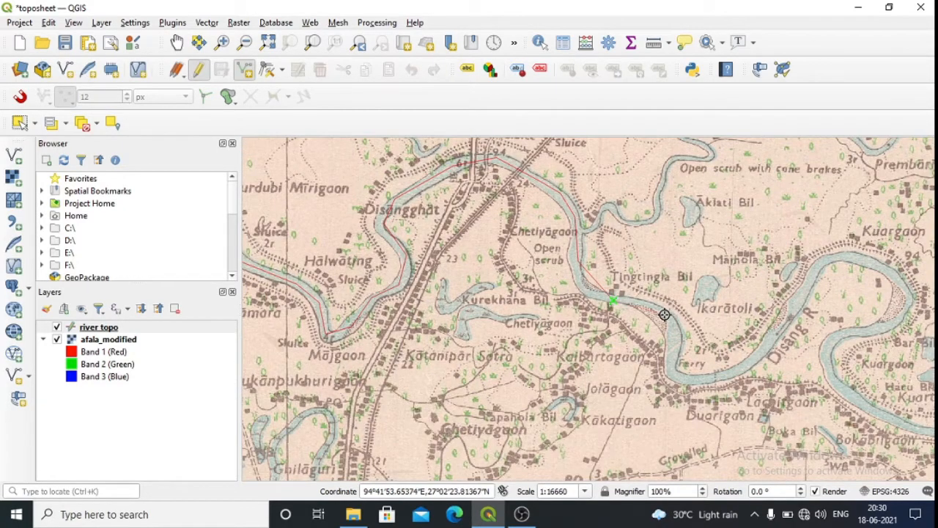
left_click(663, 316)
left_click(688, 380)
left_click(787, 314)
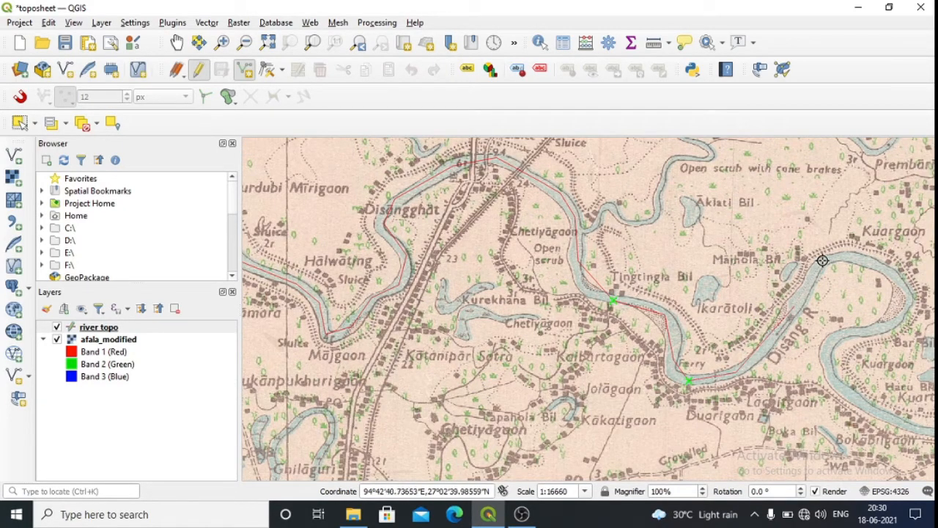
Trace the river around the northern loop at Kuargaon and back west above Kuartup.
left_click(823, 259)
left_click(859, 255)
left_click(894, 273)
left_click(909, 301)
left_click(881, 329)
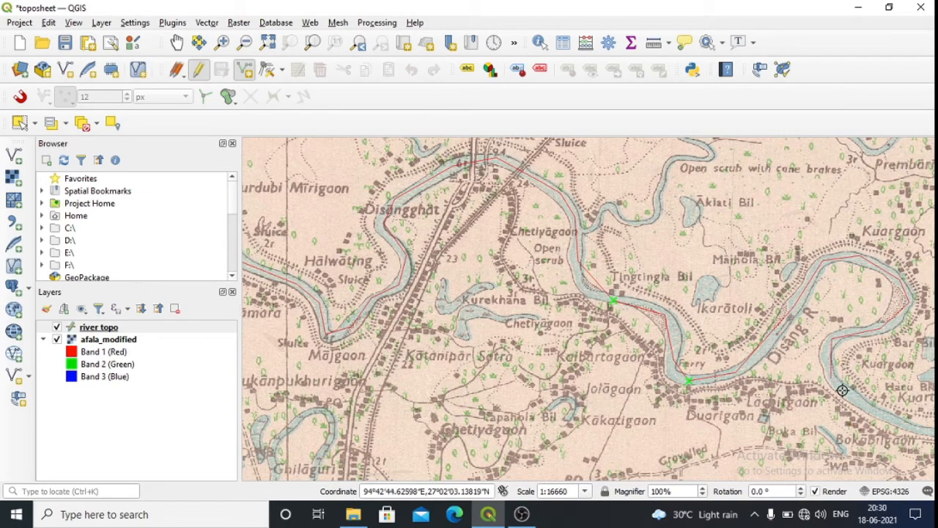
Continue the river line around Kuartup and past Bokabilgaon to the bend at Barpatragaon.
key("Right")
key("Right")
key("Down")
key("Right")
key("Down")
left_click(463, 266)
Trace the river north from Barpatragaon and around the loop enclosing Barpatra Gohaingaon below Khanikargaon.
key("Up")
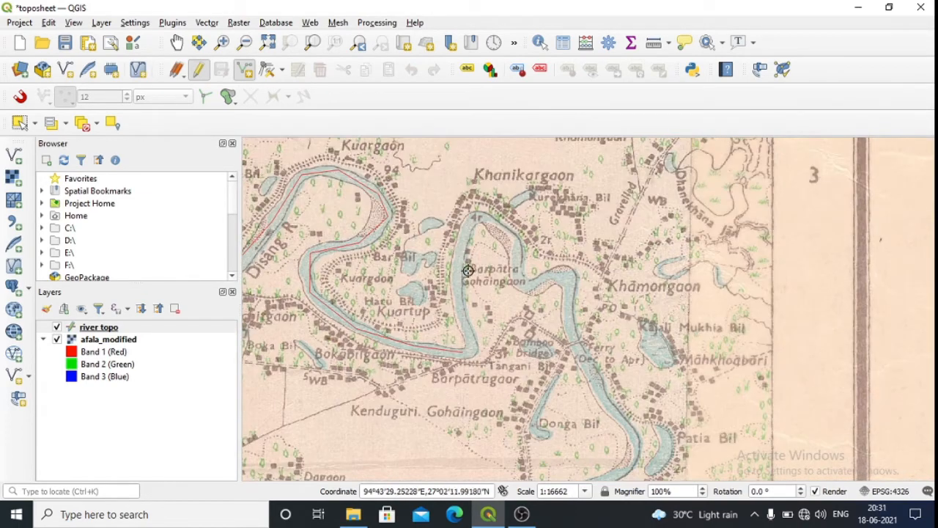
left_click(470, 337)
left_click(458, 276)
left_click(472, 223)
double_click(514, 247)
left_click(524, 285)
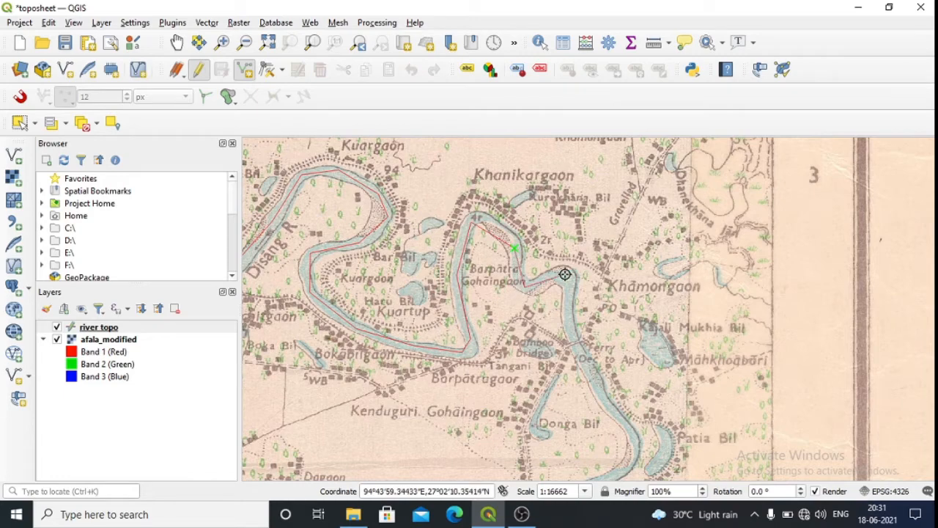
Extend the river line around the bend at Khamongaon and south past the ferry toward Donga Bil.
left_click(565, 275)
left_click(572, 320)
left_click(590, 375)
left_click(610, 411)
Trace the river around the Chengelibari bend and past Bam Bil to the bend at Sarubhanga Dihingia.
key("Down")
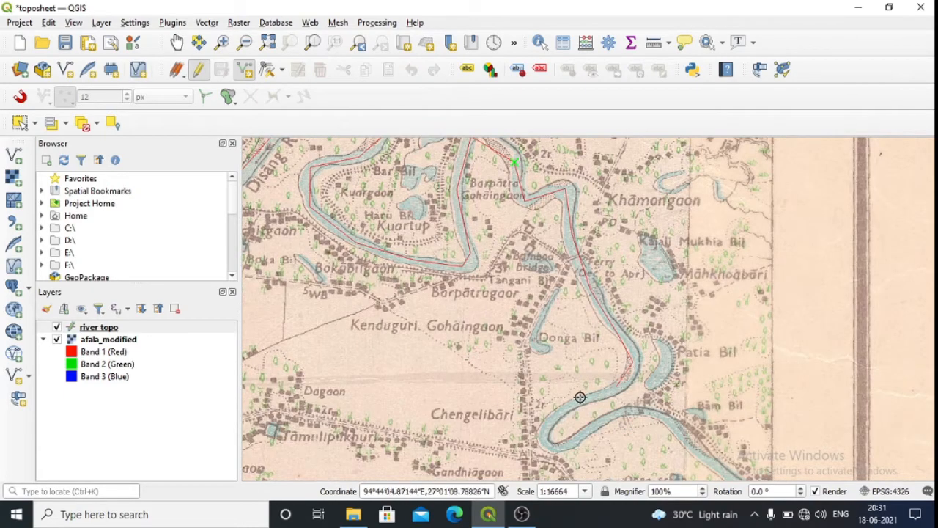
key("Right")
key("Down")
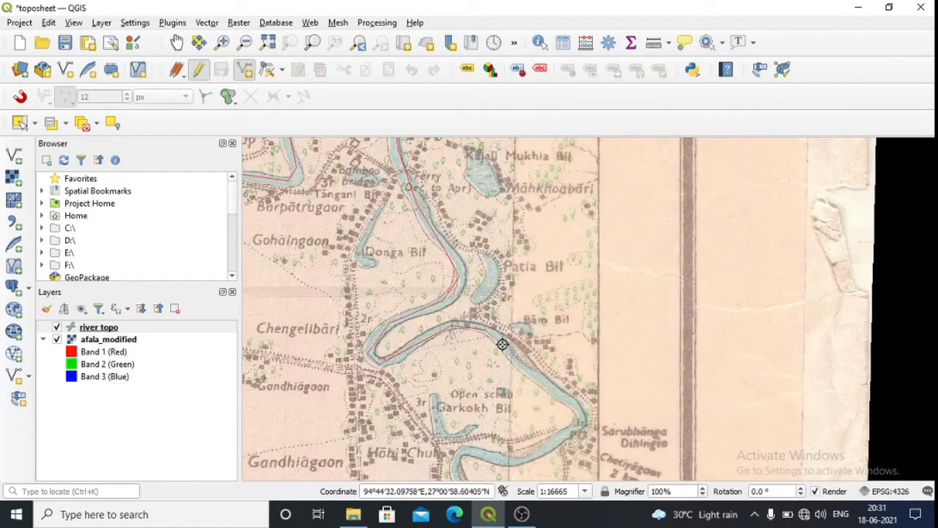
key("Down")
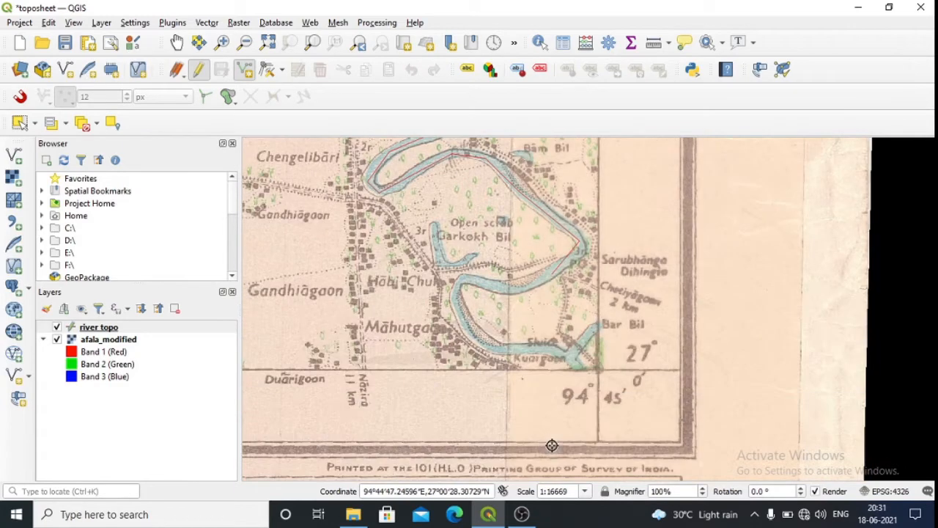
Continue the river line west below Garkokh Bil and around the Mahutgaon bend to the sluice at Kuargaon.
left_click(527, 283)
left_click(492, 284)
left_click(464, 278)
left_click(455, 290)
left_click(470, 330)
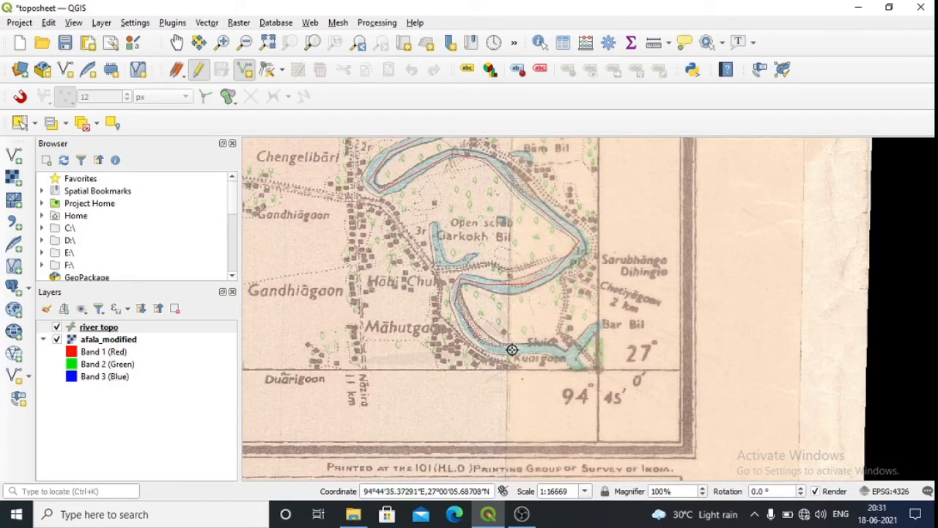
left_click(554, 348)
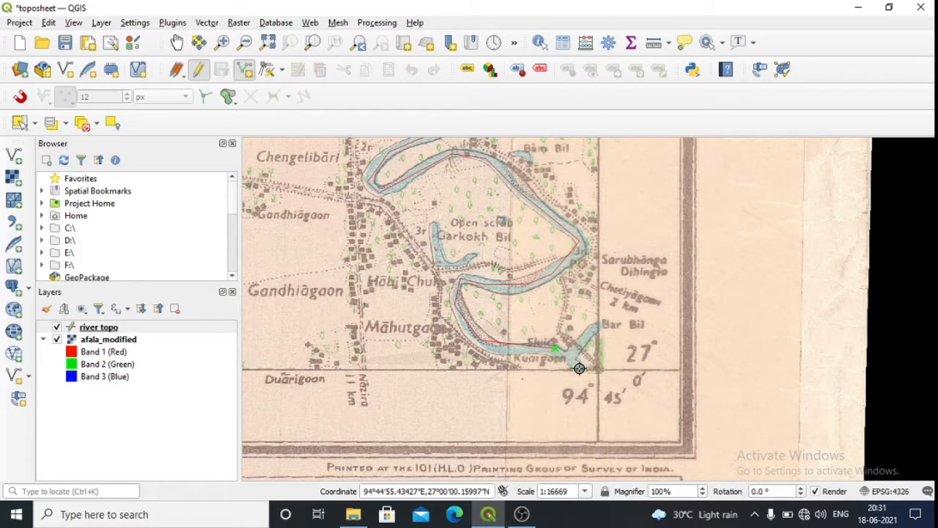
Finish the river line feature near the toposheet's southeast map corner and set its id to 1.
right_click(579, 368)
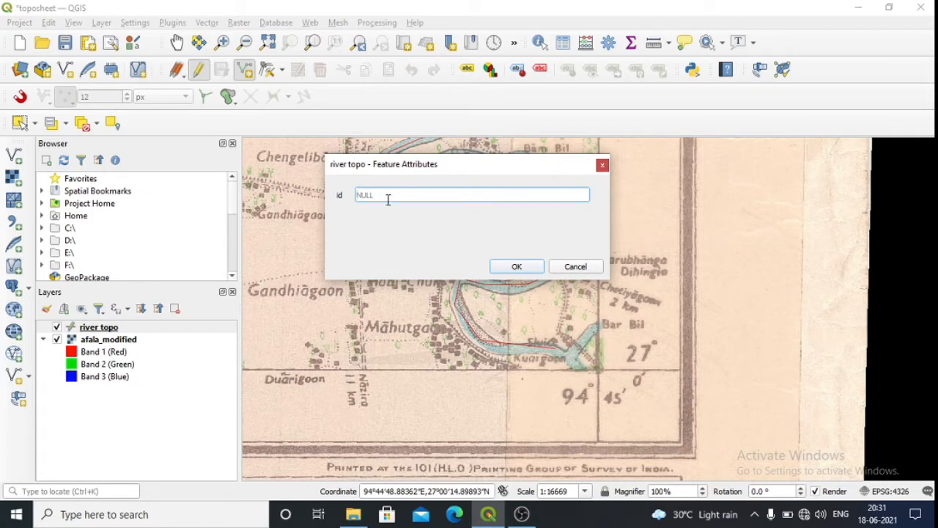
type("1")
left_click(527, 266)
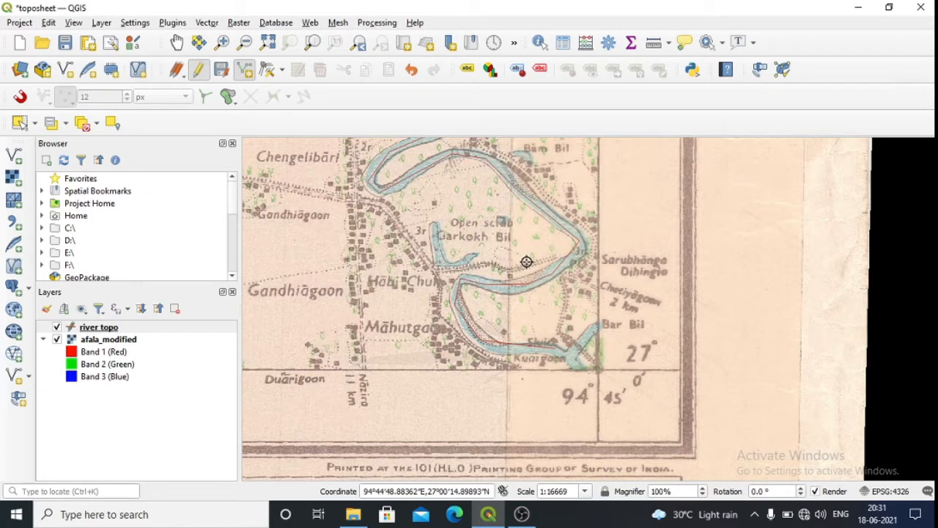
Examine the digitized river line on the full toposheet and closer along its course.
left_click(178, 44)
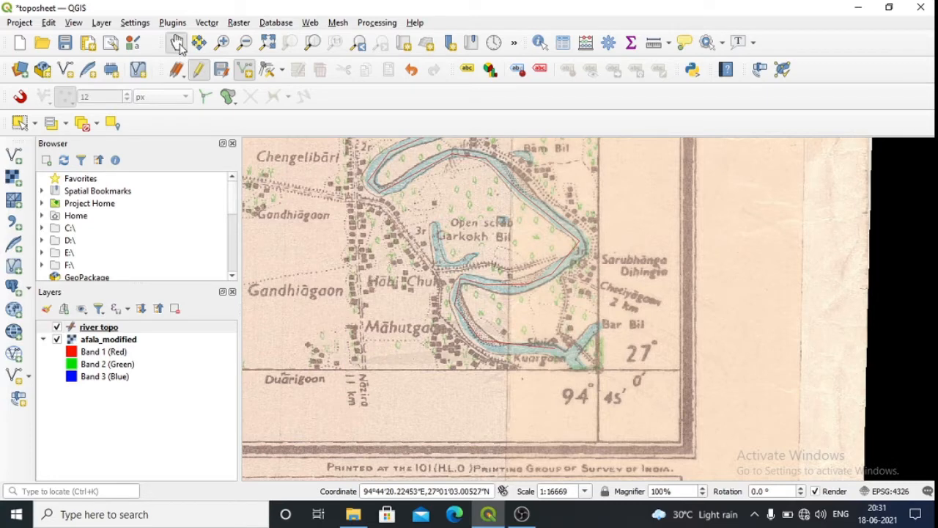
left_click(268, 42)
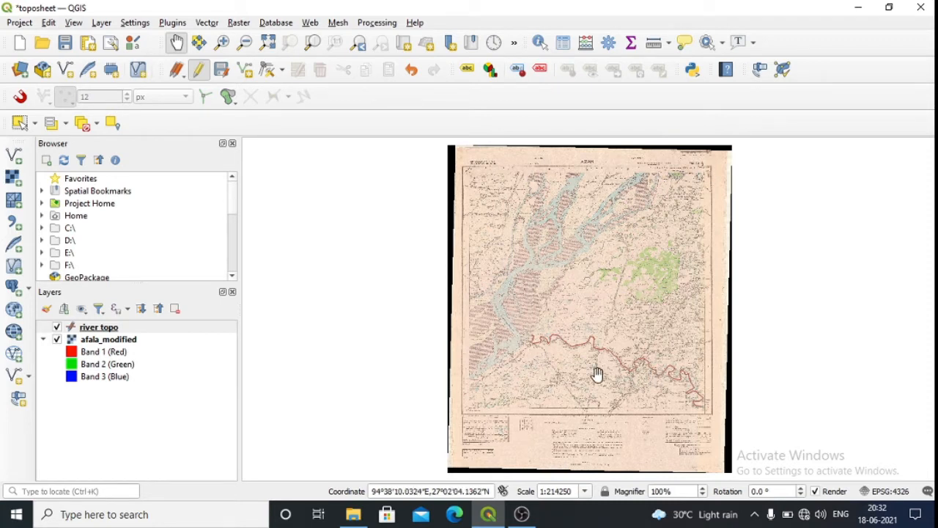
left_click(222, 42)
left_click_drag(488, 229, 747, 443)
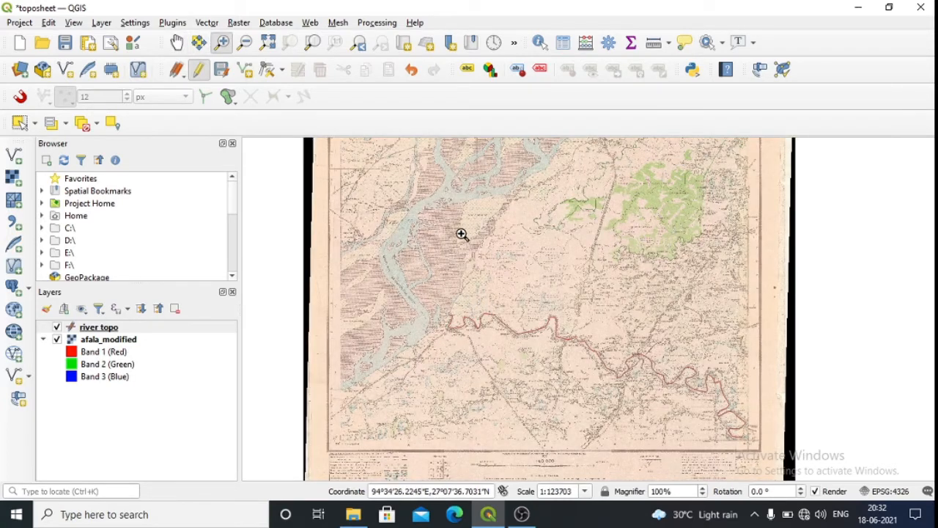
right_click(461, 234)
left_click(794, 442)
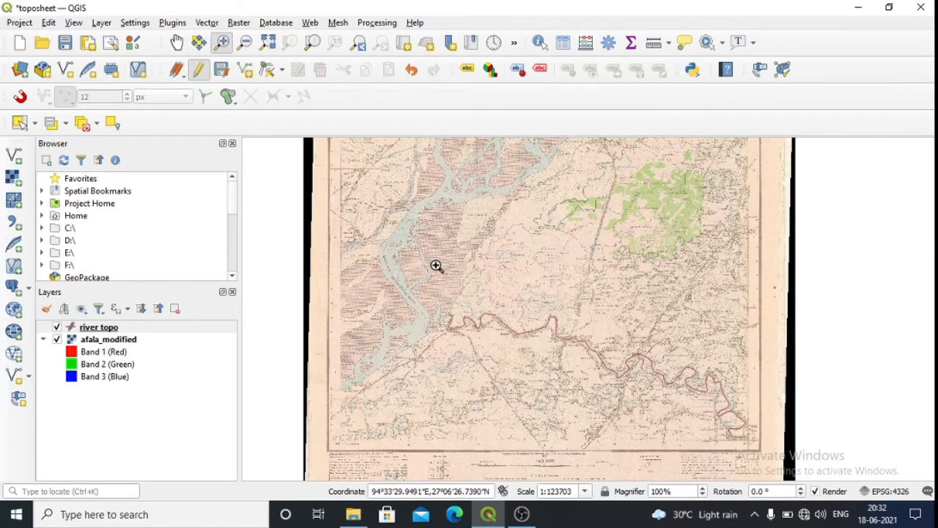
left_click_drag(436, 265, 755, 431)
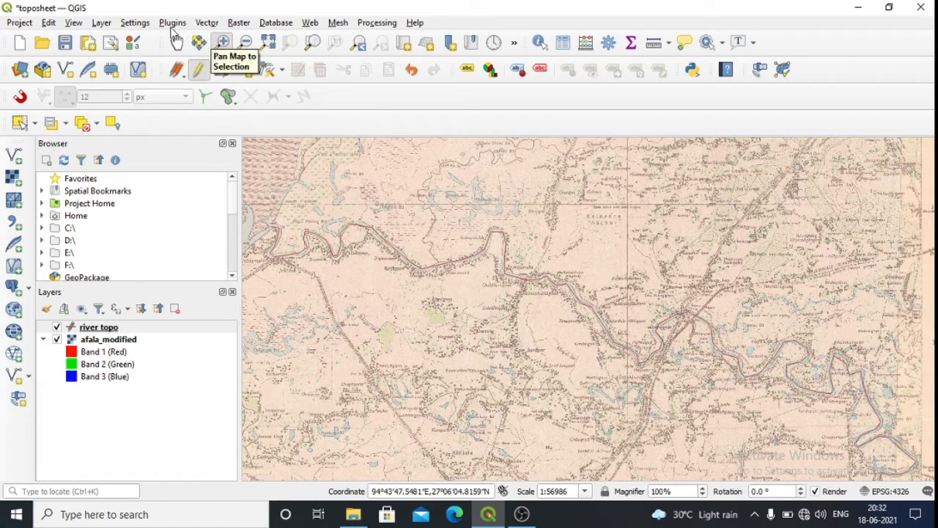
Set up a new shapefile layer named wetland topo in the GIS PRACTICAL MAP folder with Polygon geometry.
left_click(106, 23)
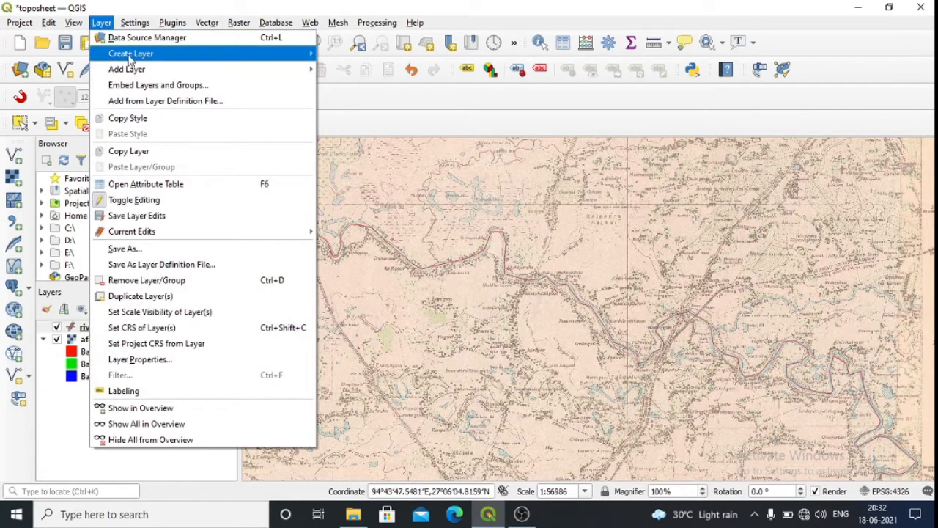
mouse_move(134, 57)
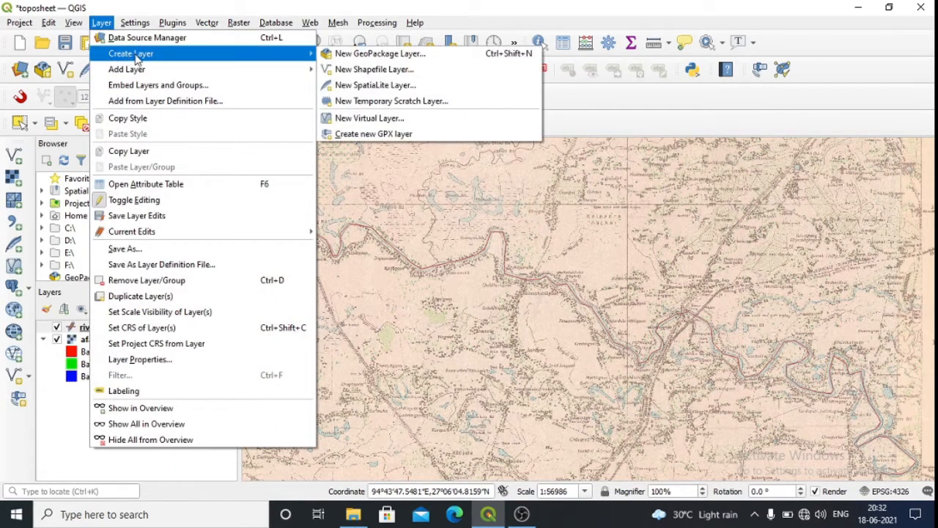
left_click(357, 69)
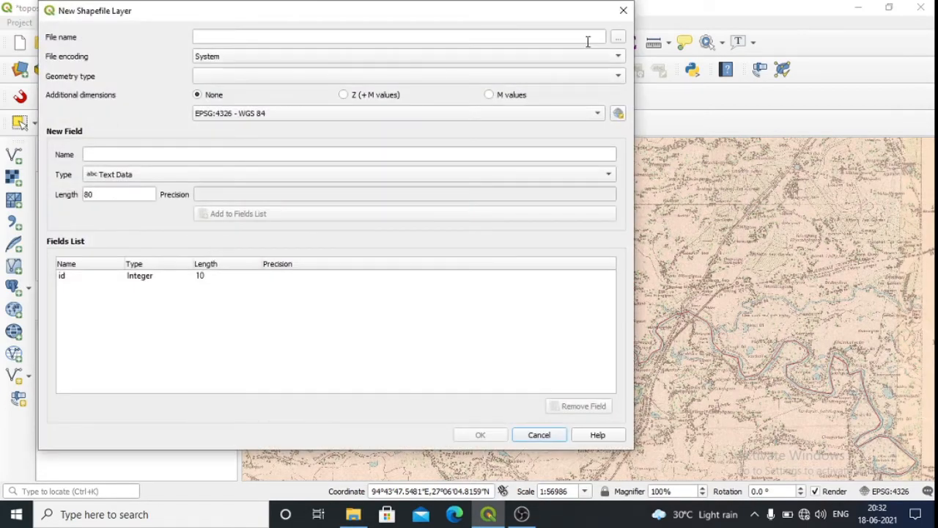
left_click(620, 38)
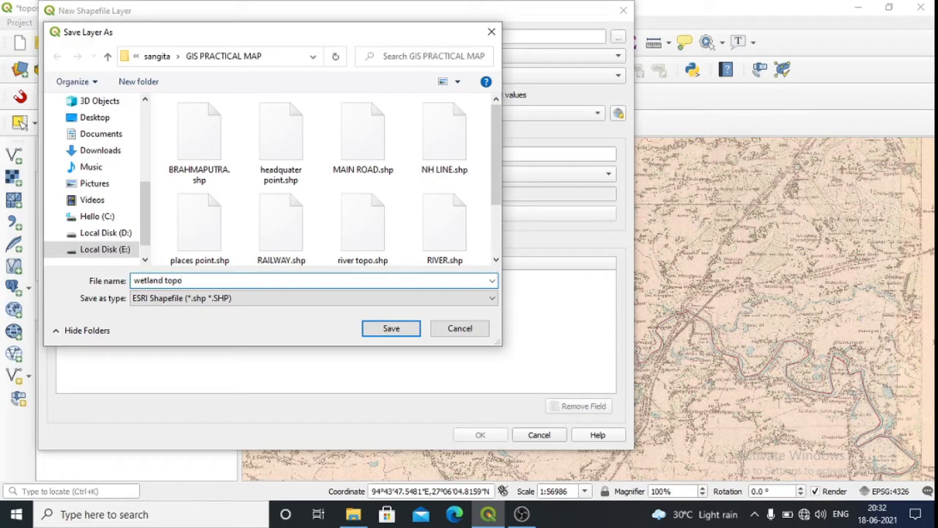
left_click(403, 331)
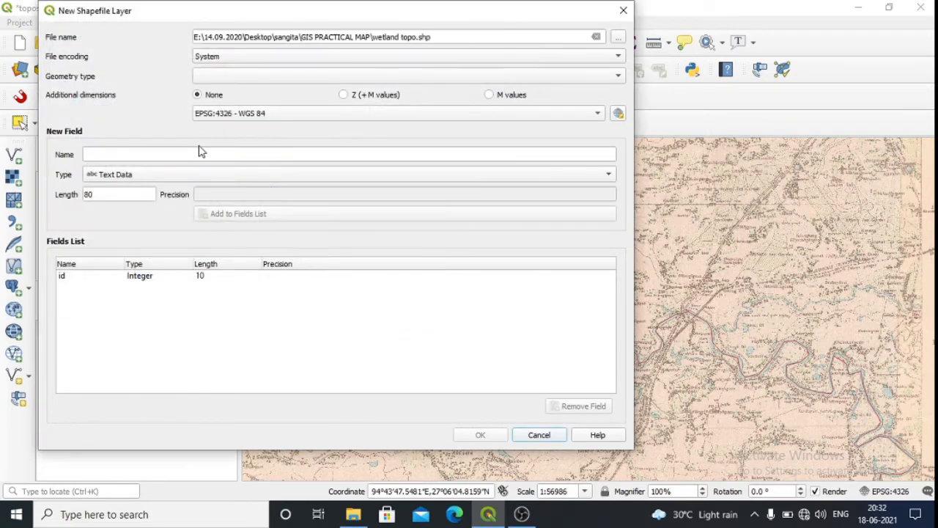
left_click(299, 75)
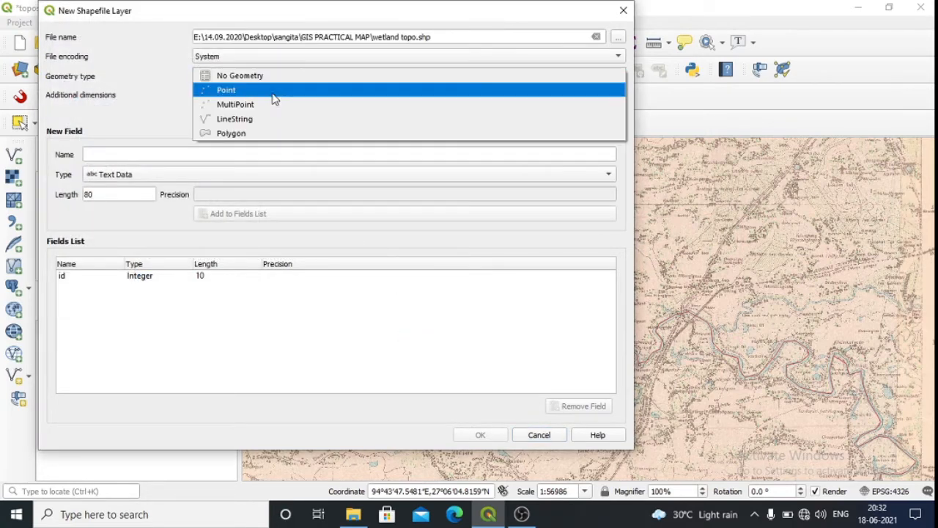
left_click(250, 135)
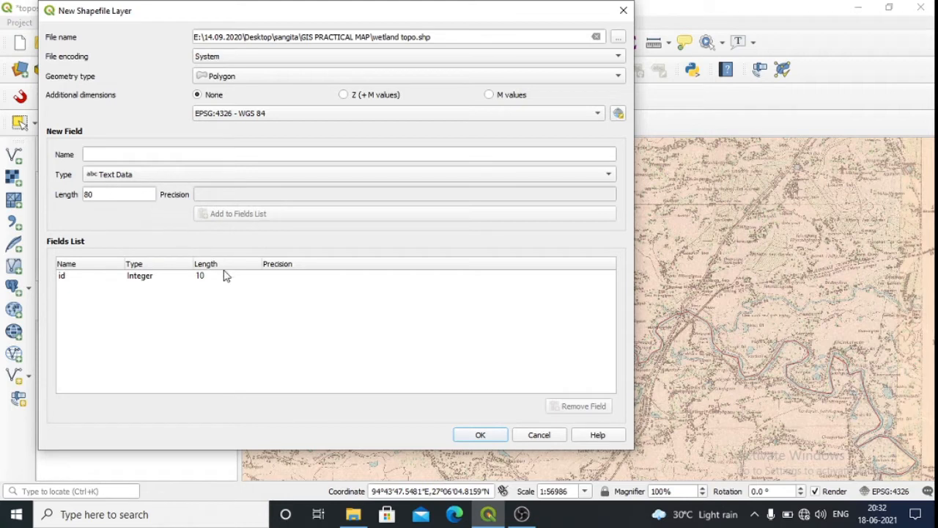
Add a text field called name to the wetland topo shapefile and create the layer.
left_click(123, 154)
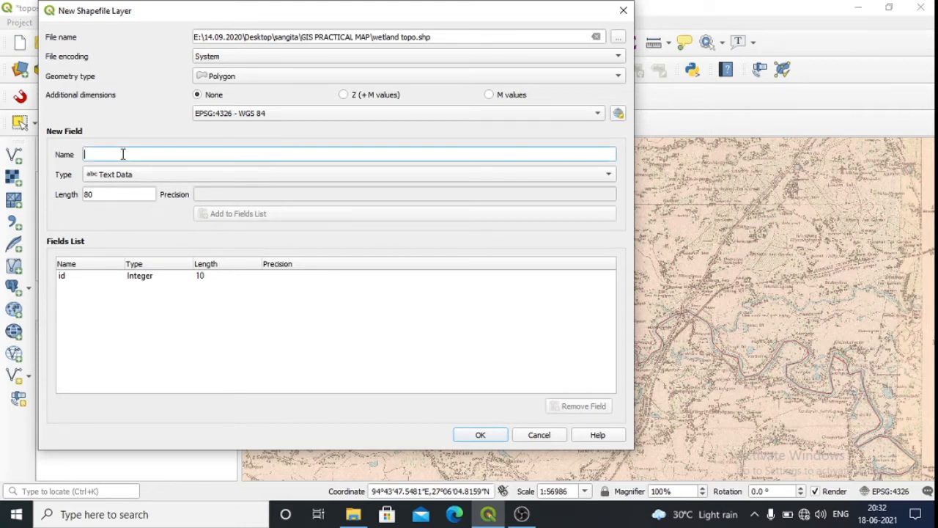
type("name")
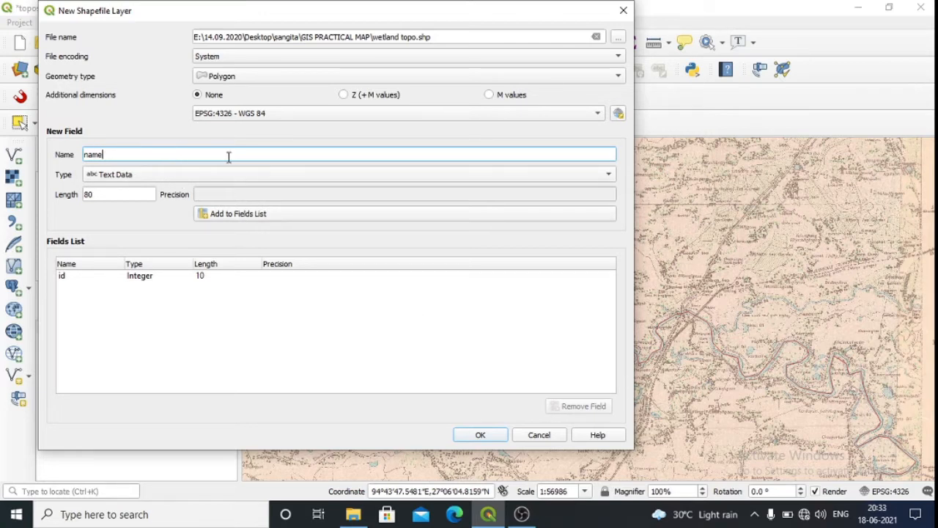
left_click(247, 217)
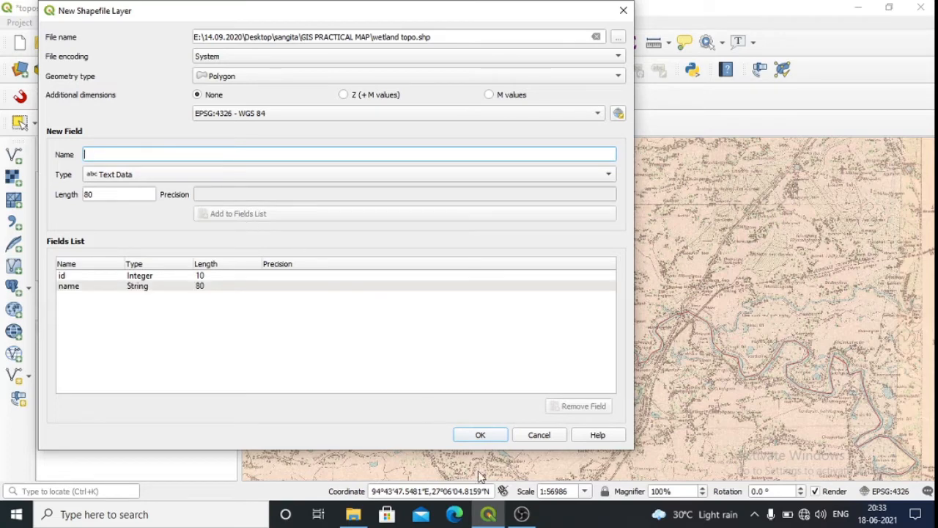
left_click(480, 434)
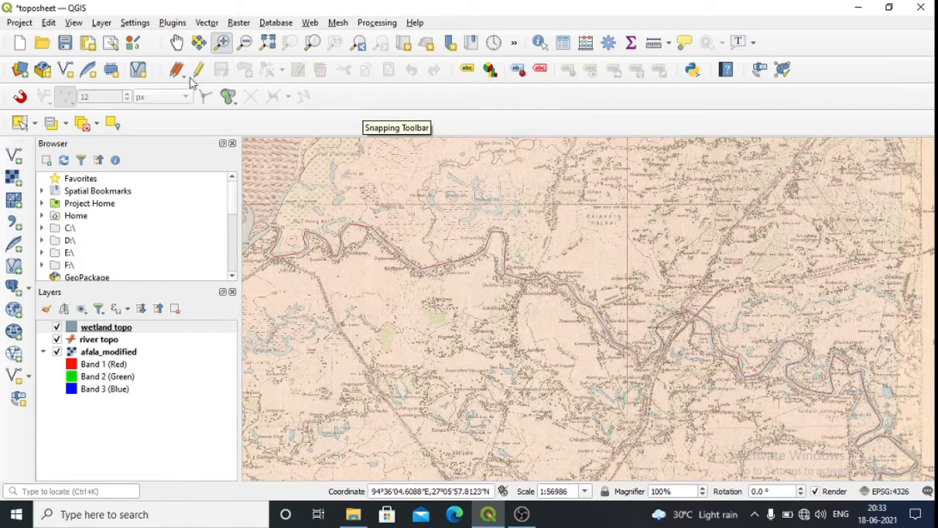
Start editing the wetland topo layer and trace the northern shore of Dherua Bil as a new polygon, beginning at its west side.
left_click(227, 46)
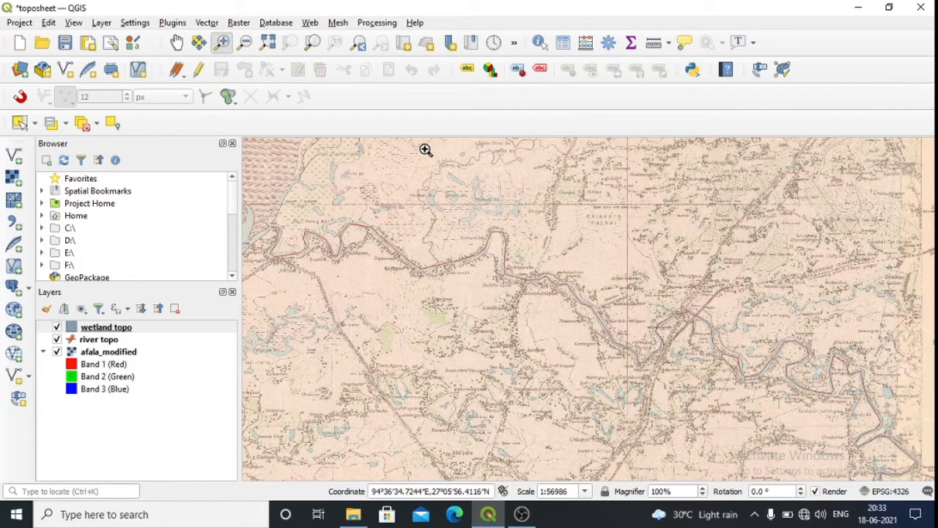
left_click_drag(425, 149, 620, 277)
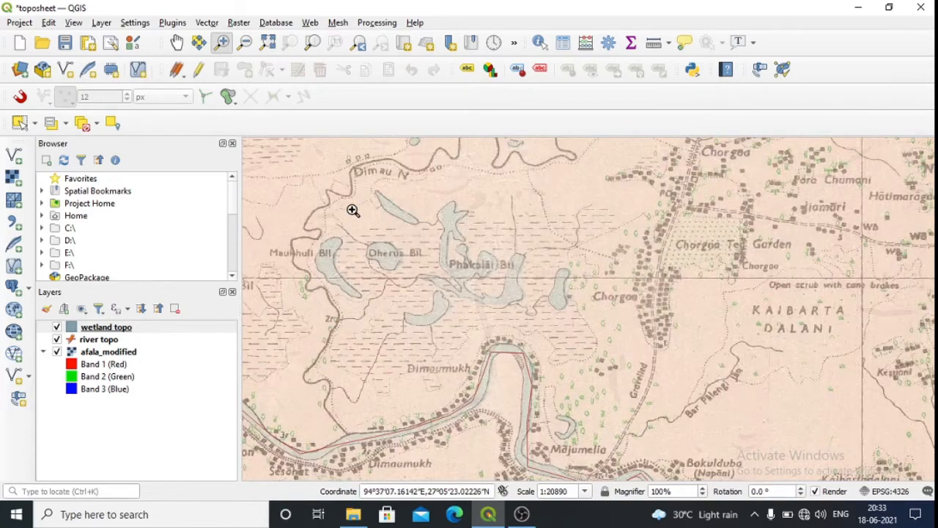
left_click_drag(295, 178, 641, 350)
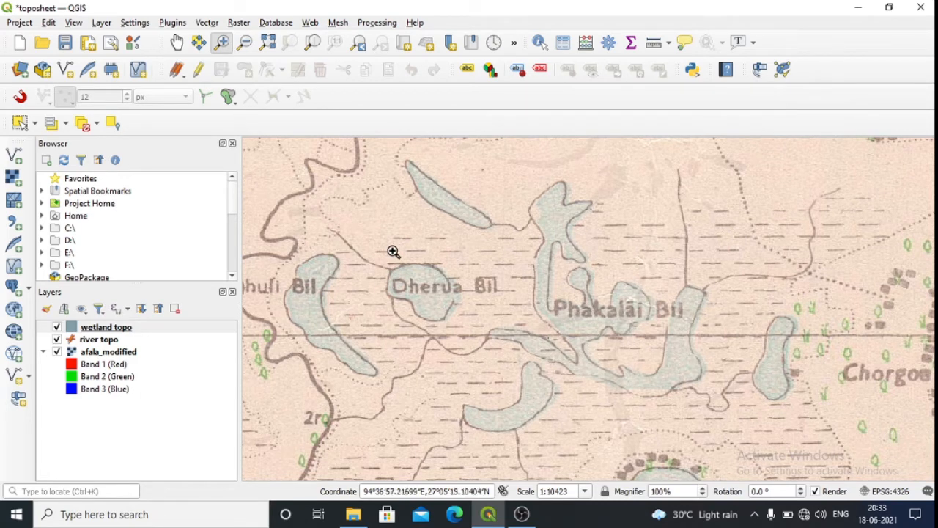
left_click(363, 243)
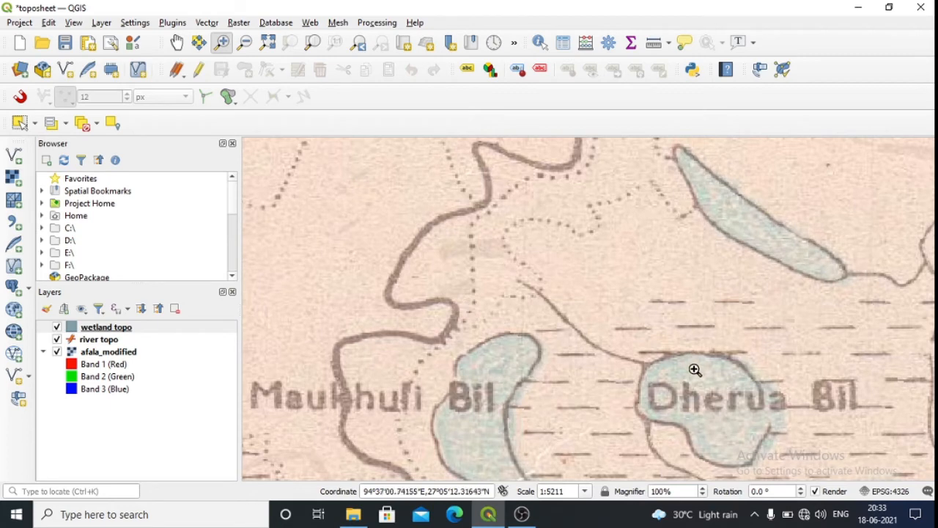
left_click_drag(614, 340, 821, 478)
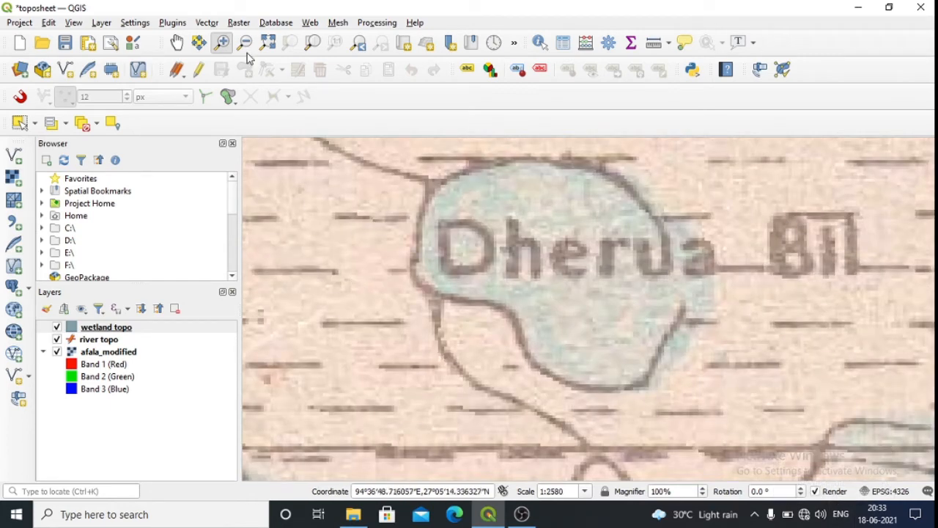
left_click(199, 71)
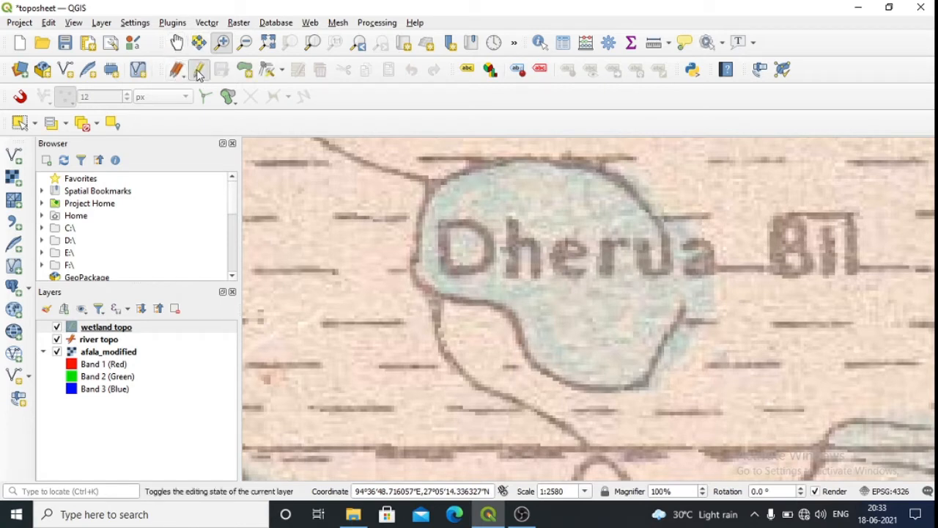
left_click(247, 72)
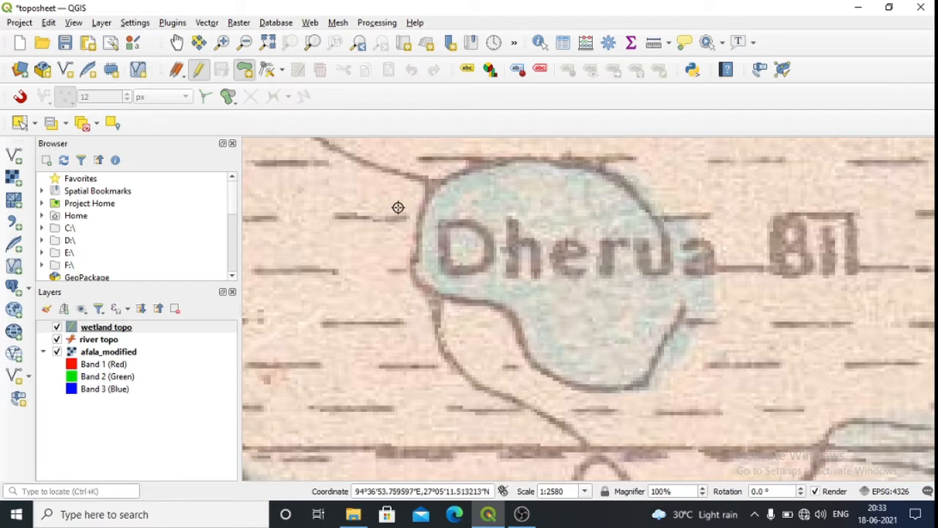
left_click(424, 211)
left_click(454, 174)
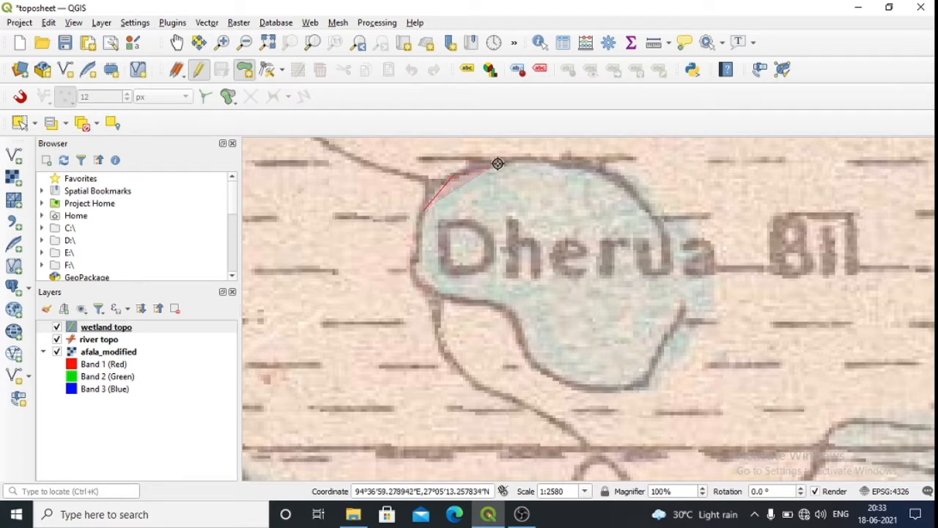
left_click(565, 161)
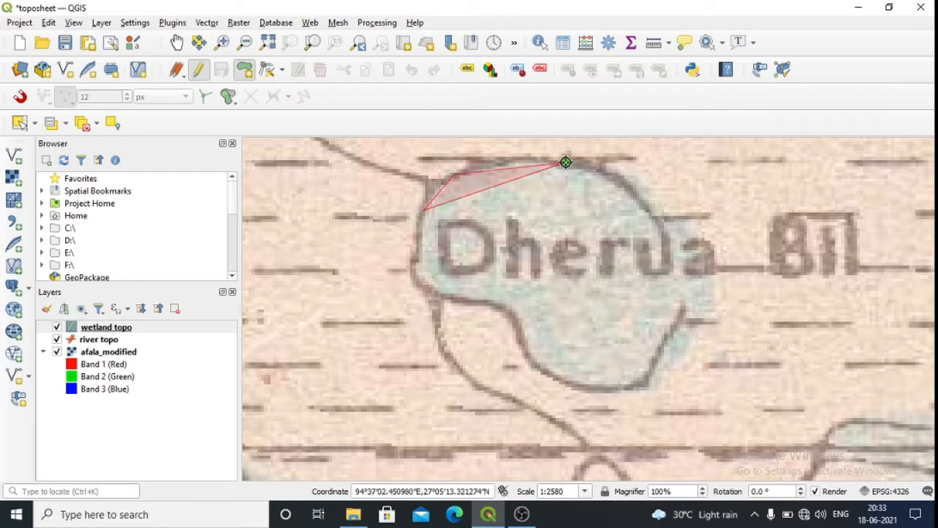
left_click(624, 180)
left_click(645, 203)
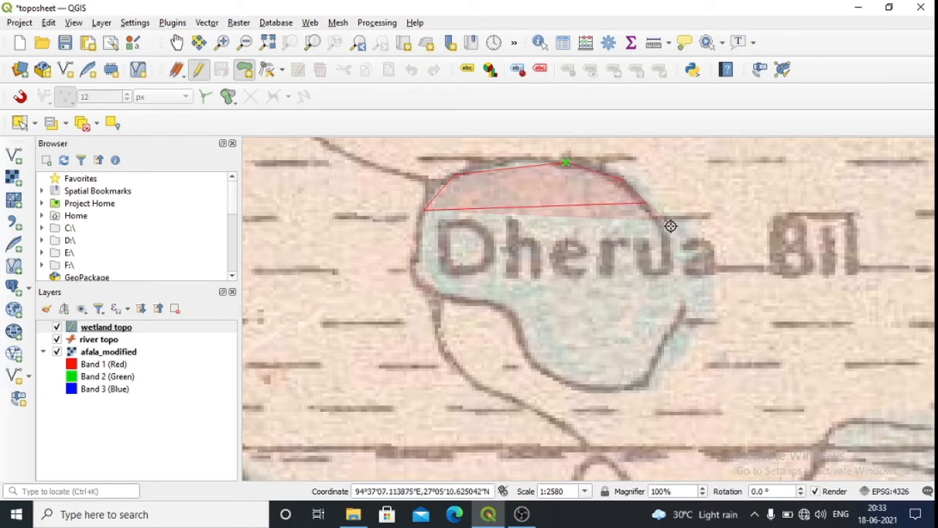
Trace the eastern, southern and western shores of Dherua Bil back toward the polygon's starting point.
left_click(692, 291)
left_click(683, 321)
left_click(646, 377)
left_click(627, 388)
left_click(565, 381)
left_click(524, 357)
left_click(510, 314)
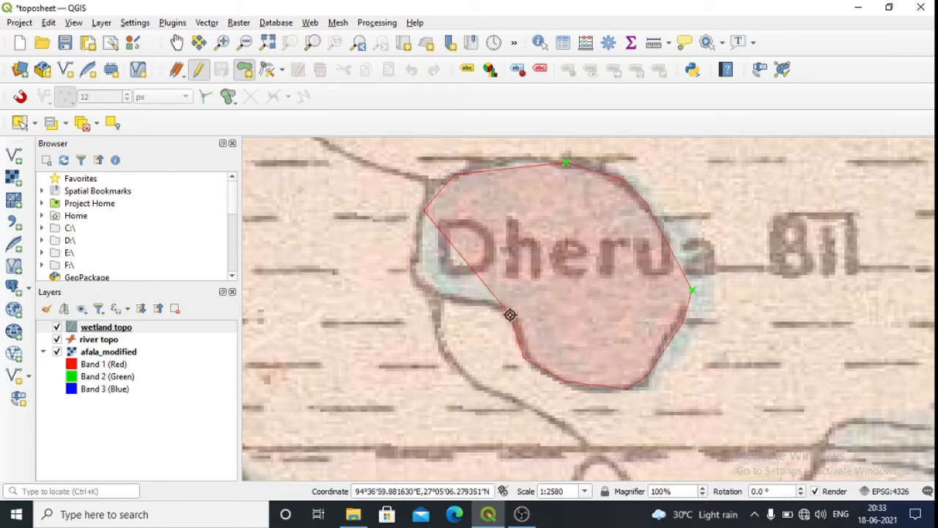
left_click(470, 298)
left_click(424, 287)
left_click(415, 260)
Finish the Dherua Bil polygon with id 1 and the name Dherua.
right_click(423, 211)
type("1")
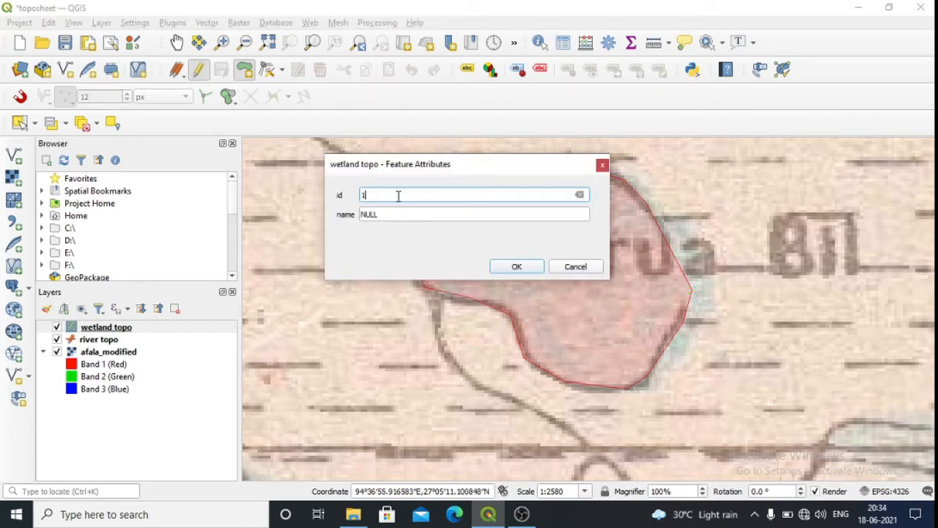
left_click(396, 215)
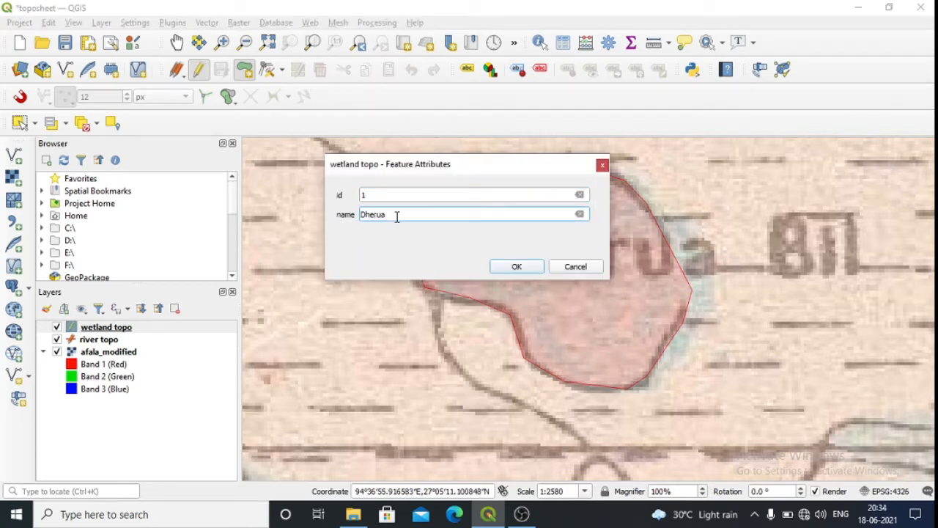
left_click(533, 267)
Begin a new wetland polygon at Phakalai Bil, tracing its western shore south to the junction with the narrow southwest arm.
left_click(268, 43)
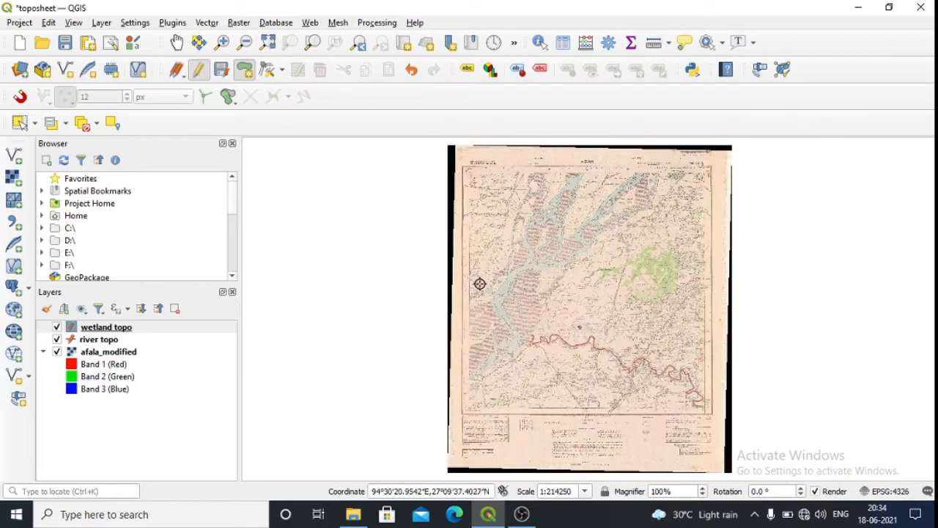
left_click(222, 42)
left_click_drag(575, 294, 724, 427)
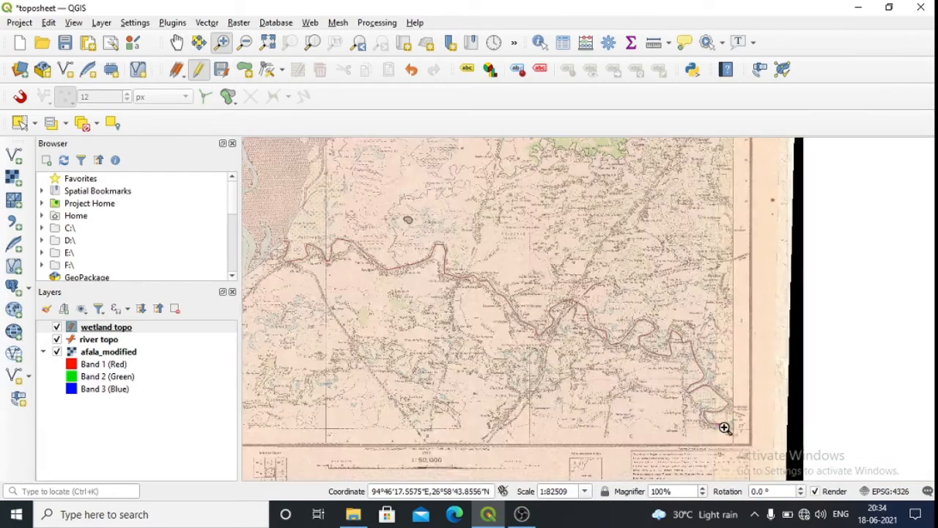
left_click_drag(396, 180, 611, 413)
left_click_drag(476, 161, 575, 249)
left_click_drag(319, 192, 547, 387)
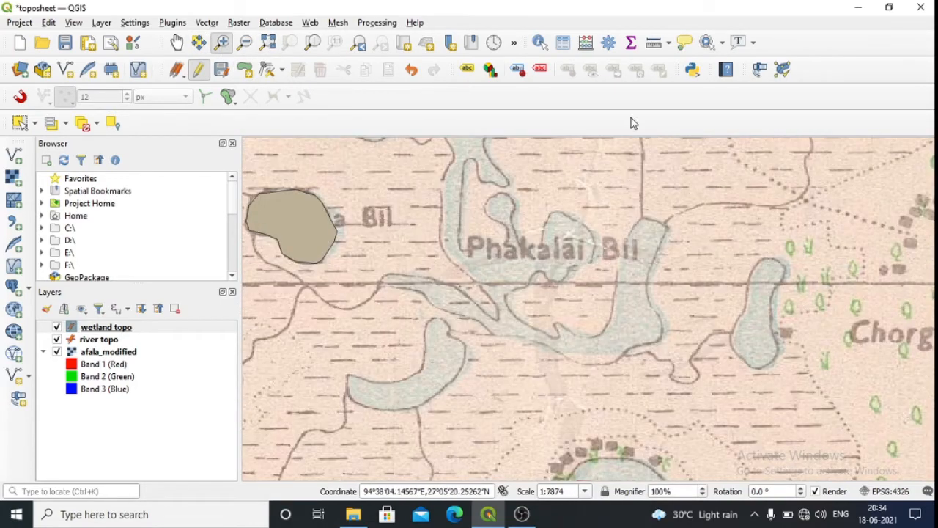
left_click(177, 42)
left_click_drag(573, 283, 563, 350)
left_click(222, 43)
left_click_drag(396, 161, 779, 457)
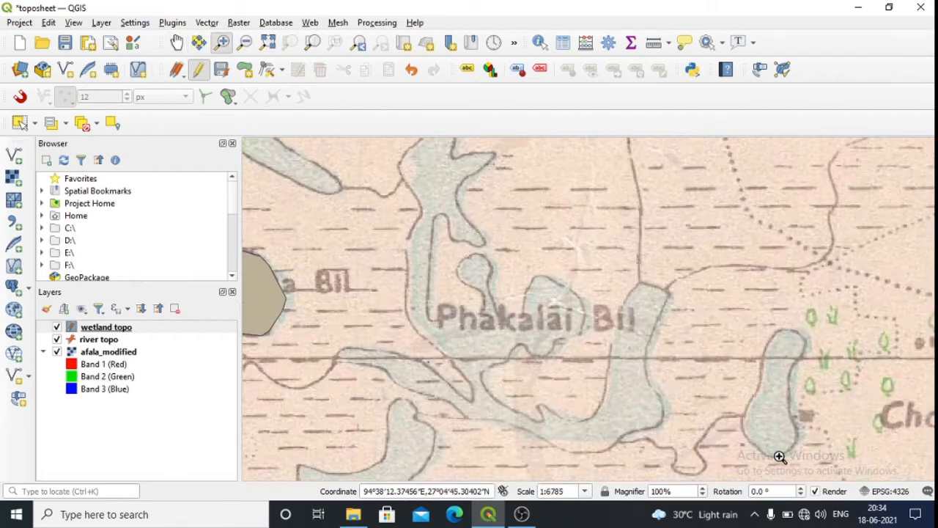
left_click(245, 73)
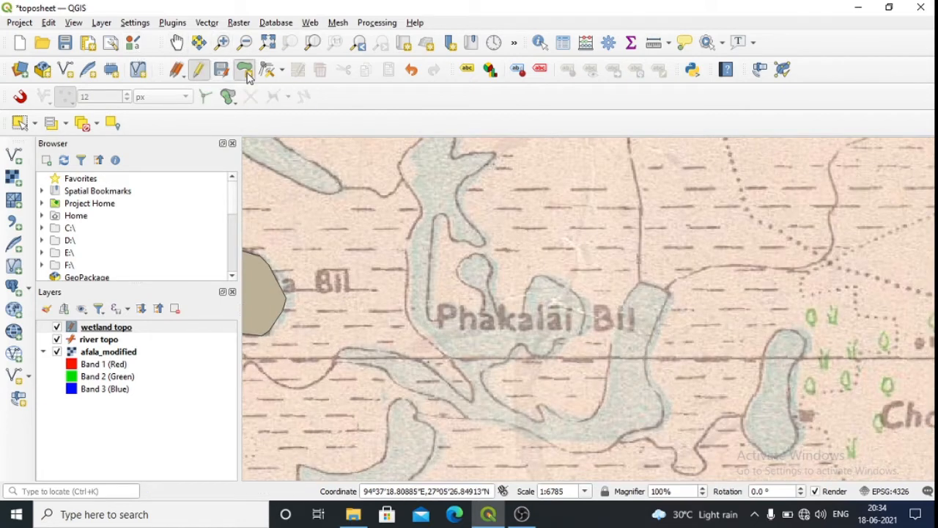
left_click(410, 188)
left_click(417, 219)
left_click(446, 359)
left_click(473, 393)
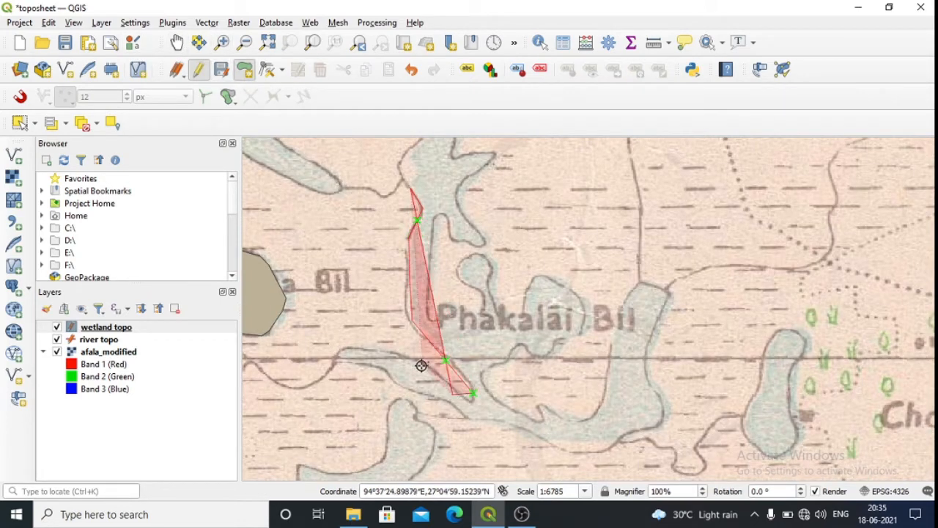
Trace around the narrow southwest arm of Phakalai Bil, out to its western tip and back along its southern shore.
left_click(418, 362)
left_click(342, 349)
left_click(388, 370)
left_click(428, 397)
left_click(475, 419)
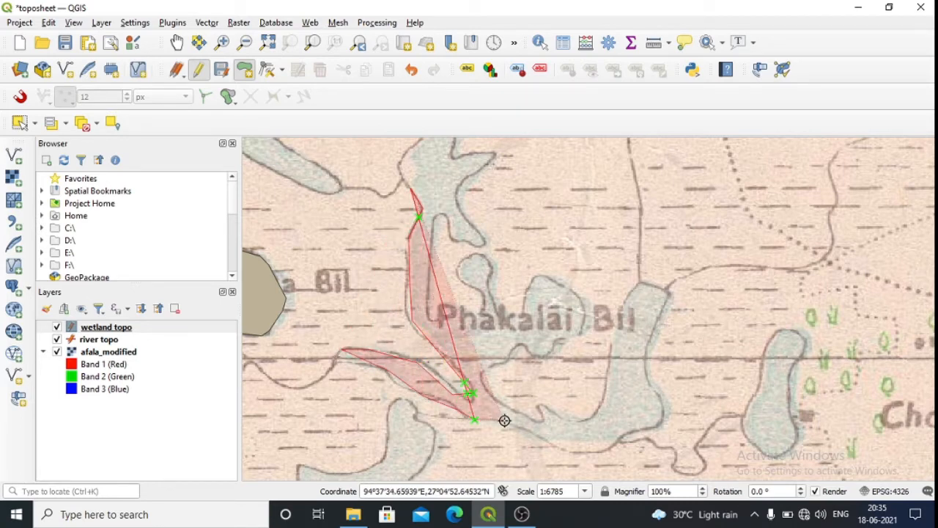
Trace the southern shore of Phakalai Bil and the outer shore of its east arm up to the arm's northern end.
left_click(569, 449)
left_click(603, 451)
left_click(658, 426)
left_click(646, 360)
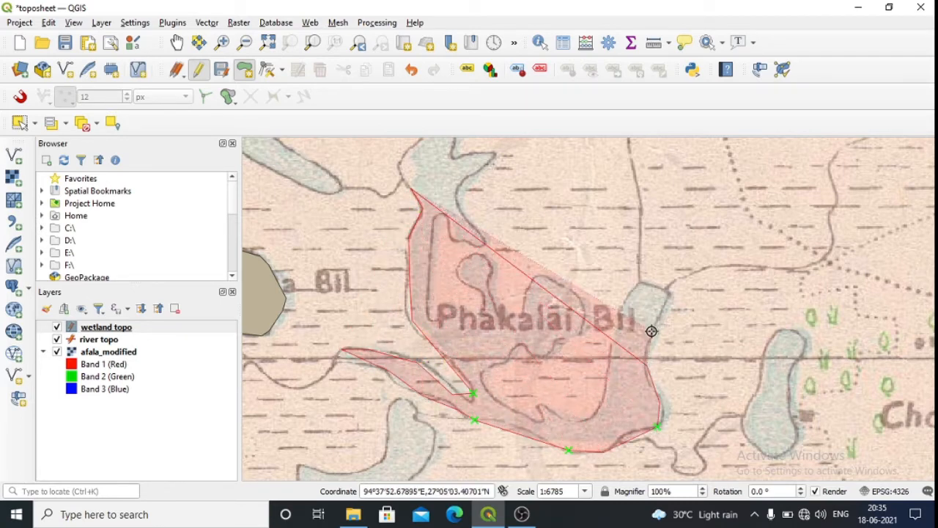
left_click(643, 284)
left_click(669, 296)
Trace the inner shore of Phakalai Bil's east arm and the bay west of it up to the central lobe.
left_click(604, 398)
left_click(587, 418)
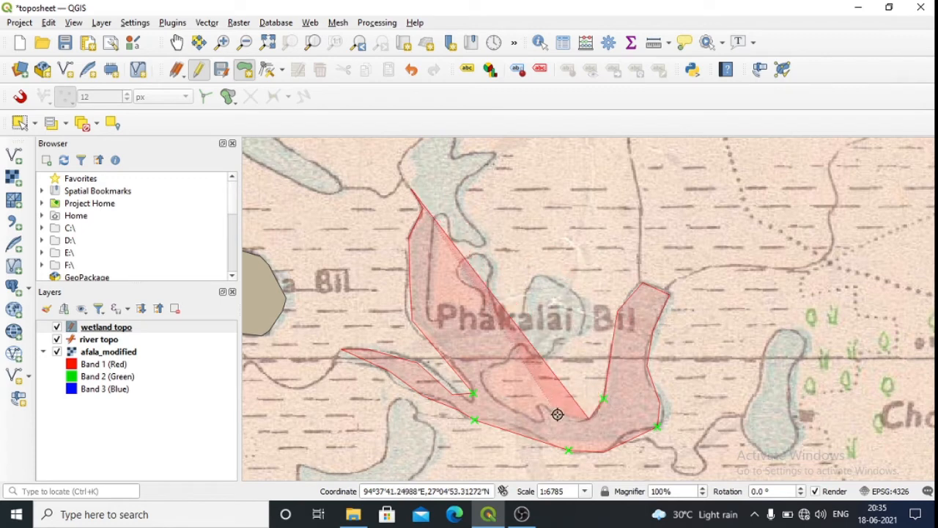
left_click(550, 419)
left_click(540, 407)
left_click(484, 375)
left_click(519, 345)
left_click(532, 351)
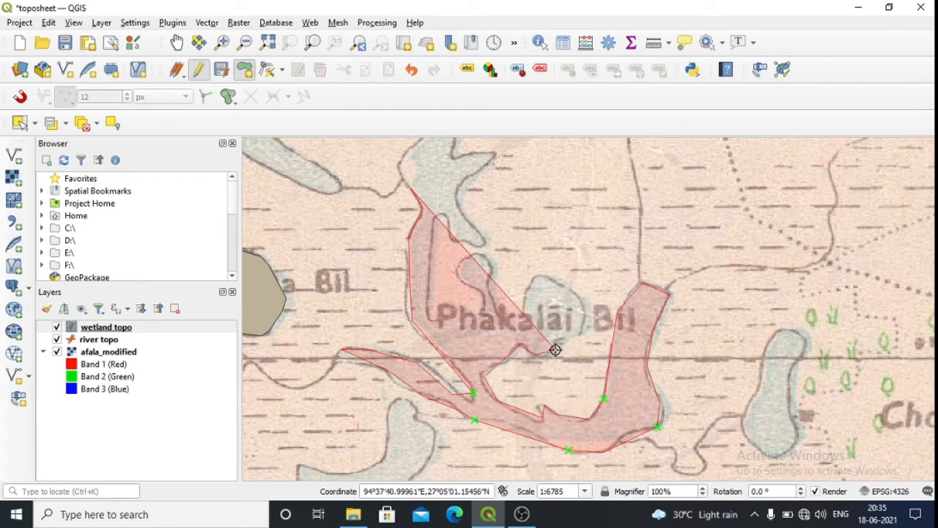
Trace the central lobe and the small rounded inlet of Phakalai Bil across to the inner side of its west arm.
left_click(583, 332)
left_click(584, 302)
left_click(541, 276)
left_click(514, 327)
left_click(491, 283)
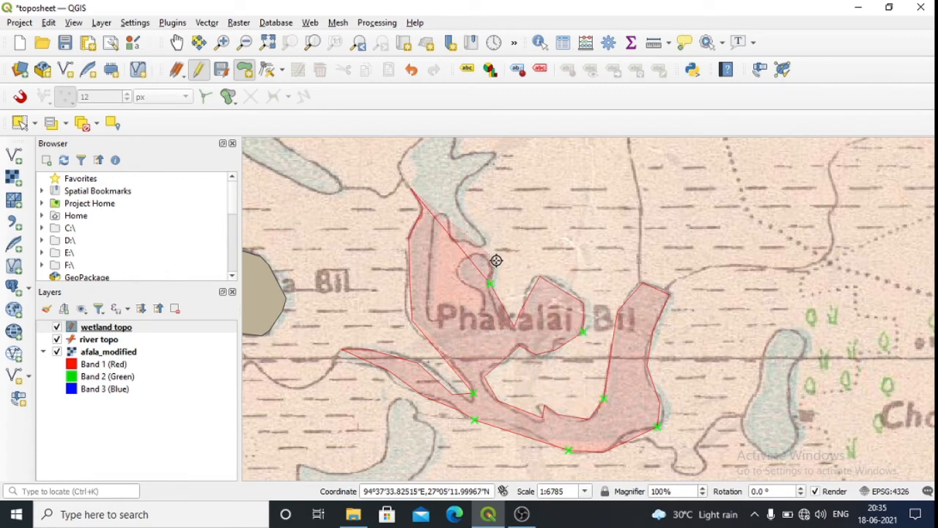
left_click(496, 260)
left_click(475, 254)
left_click(453, 266)
left_click(472, 287)
left_click(455, 312)
left_click(433, 317)
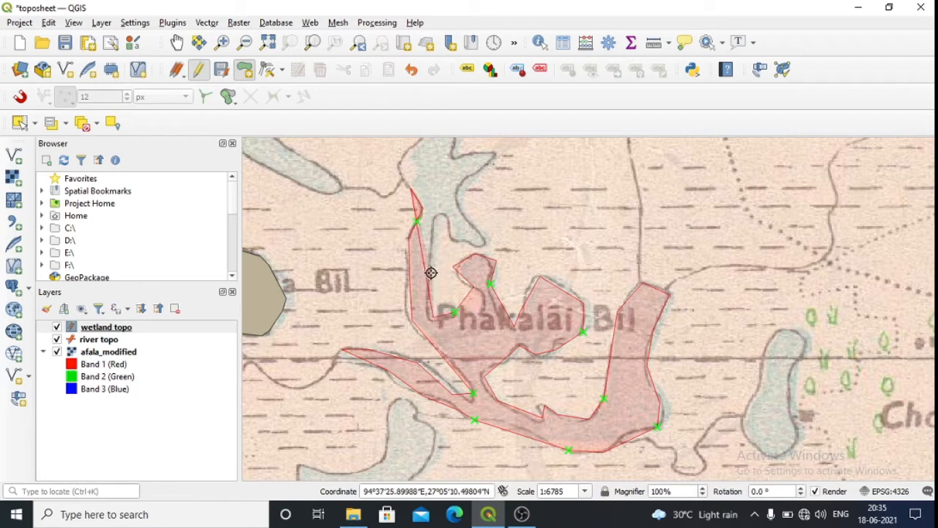
Trace the west arm's inner shore and the northern head of Phakalai Bil back toward the polygon's starting point.
left_click(438, 221)
left_click(452, 236)
left_click(484, 242)
left_click(464, 192)
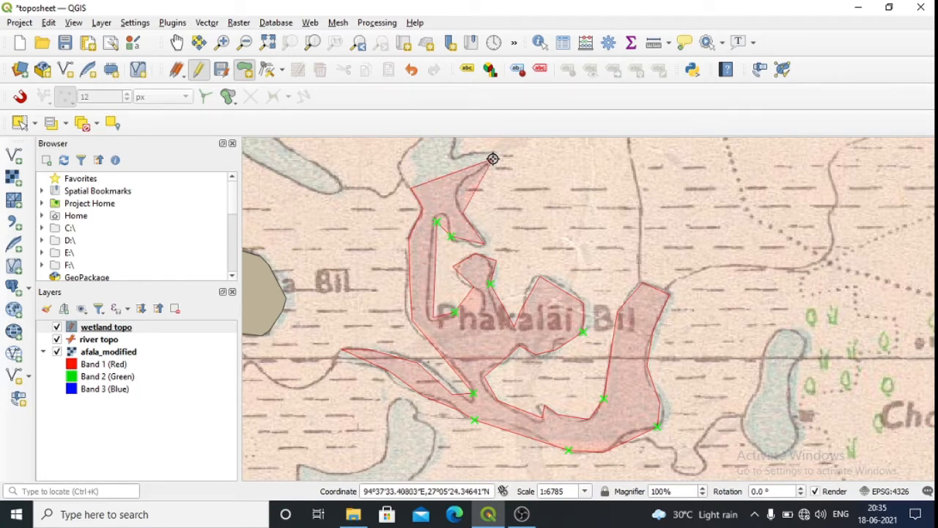
left_click(492, 158)
key("Up")
left_click(457, 242)
left_click(452, 210)
left_click(416, 229)
left_click(399, 247)
left_click(400, 265)
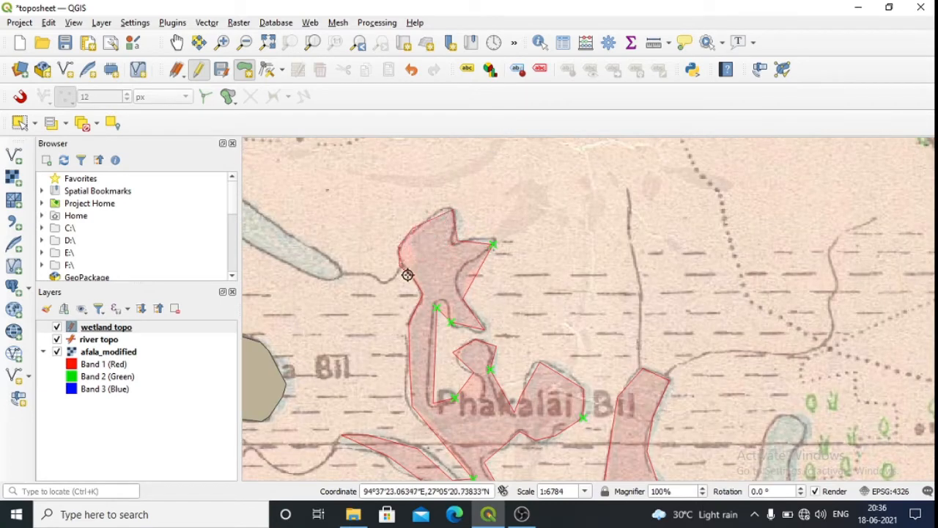
Finish the polygon with id 2 and the name Phakalai Bil, and save the wetland topo layer edits.
right_click(409, 272)
type("2")
left_click(386, 212)
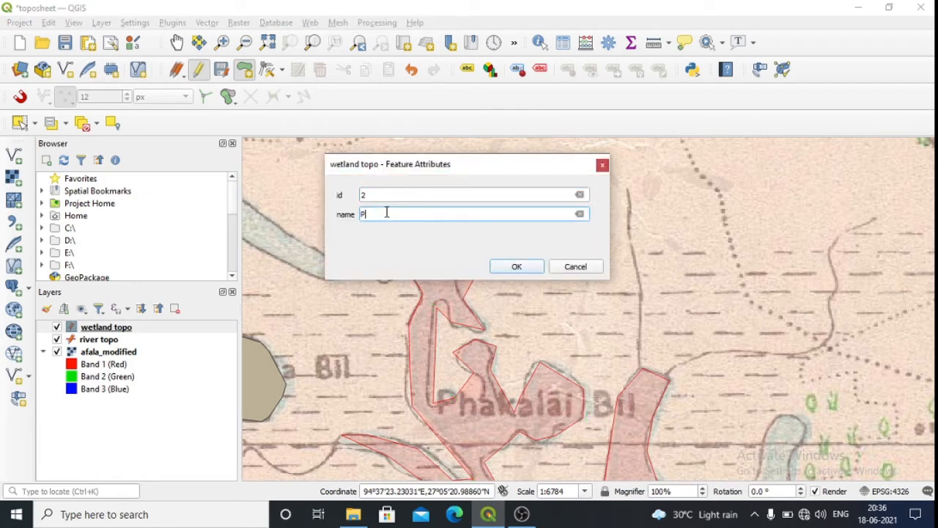
type("Phakalai Bil")
key("Return")
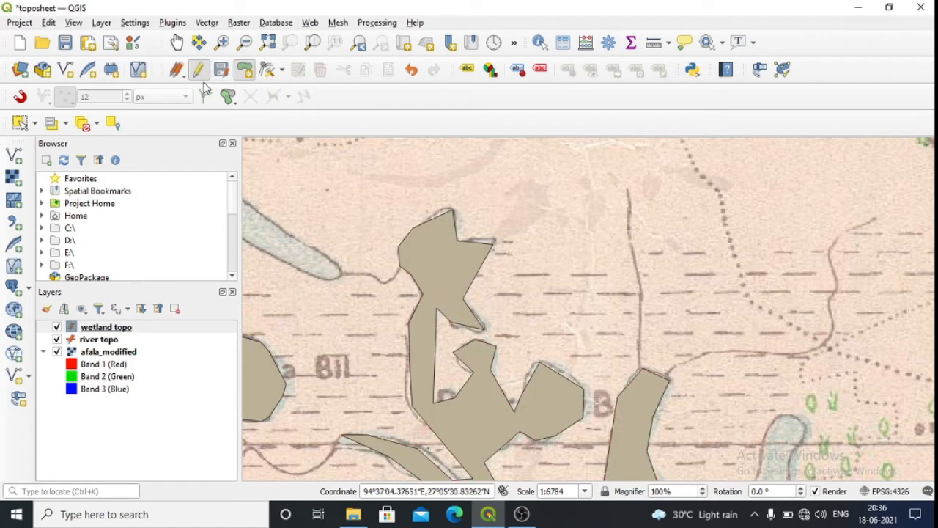
left_click(221, 69)
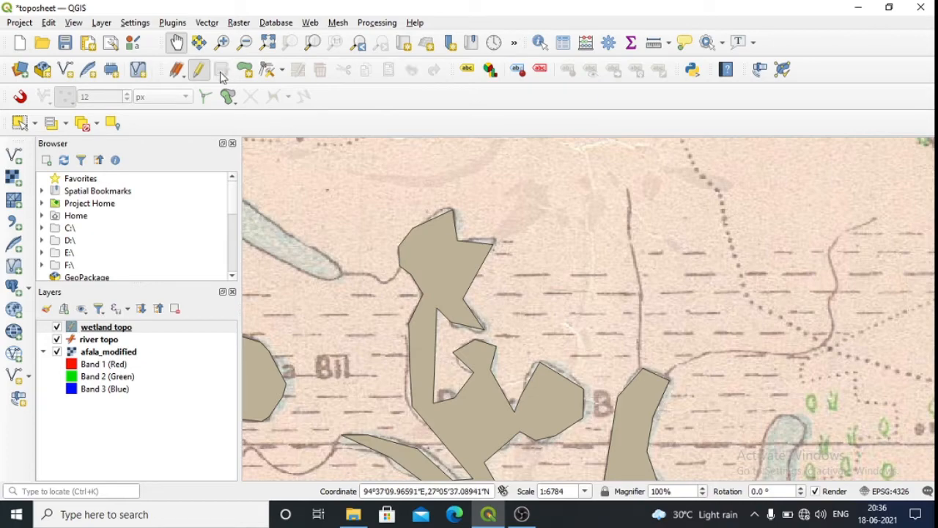
Begin a new wetland polygon around the Mud area beside Ghoka Bil, tracing its northwestern boundary from the western corner.
left_click(222, 42)
left_click(268, 42)
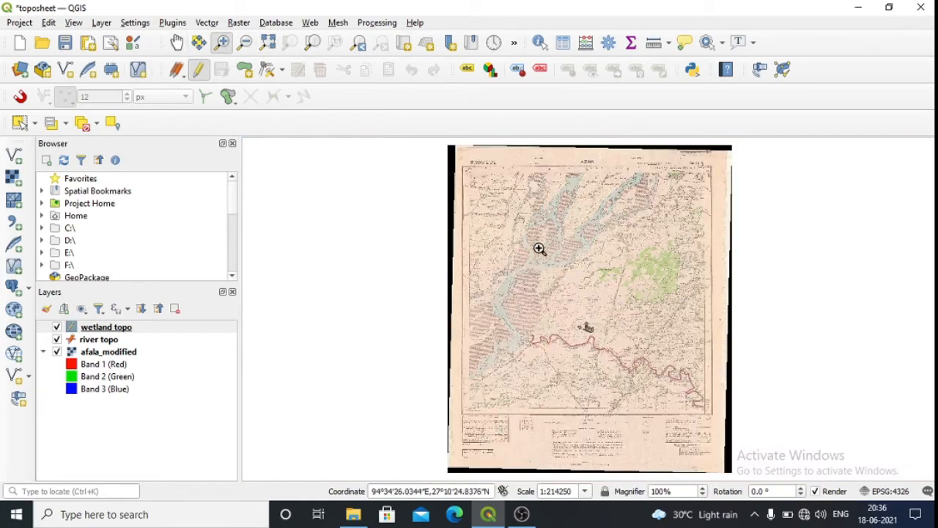
left_click(595, 307)
left_click_drag(514, 198, 735, 350)
left_click_drag(397, 169, 755, 357)
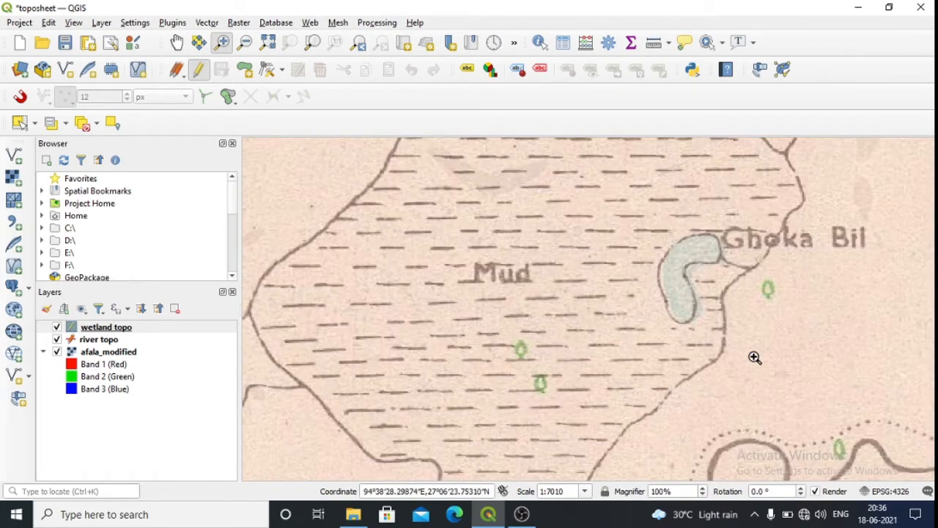
left_click(245, 71)
left_click(255, 297)
left_click(274, 268)
left_click(328, 224)
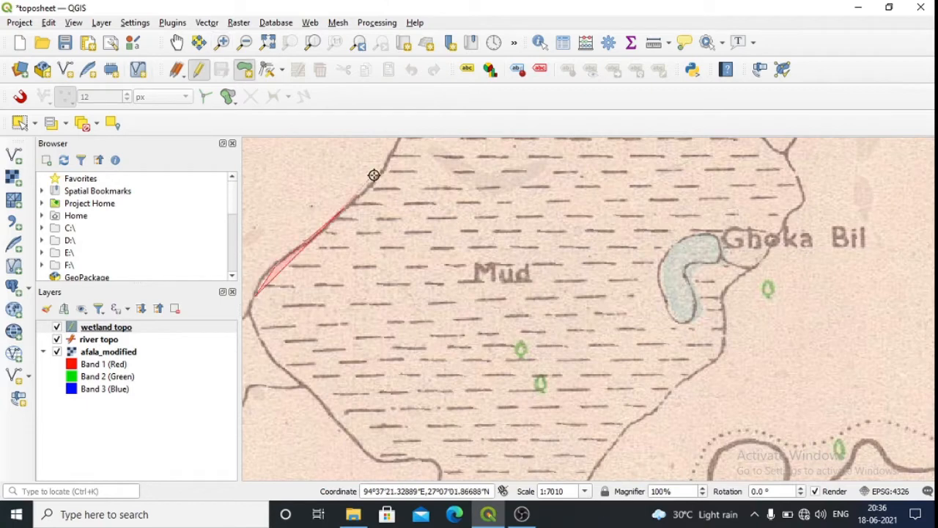
left_click(387, 166)
Trace the northern boundary of the Mud area eastward to its northernmost point.
key("Up")
left_click(402, 222)
left_click(446, 223)
left_click(503, 194)
left_click(560, 194)
left_click(615, 187)
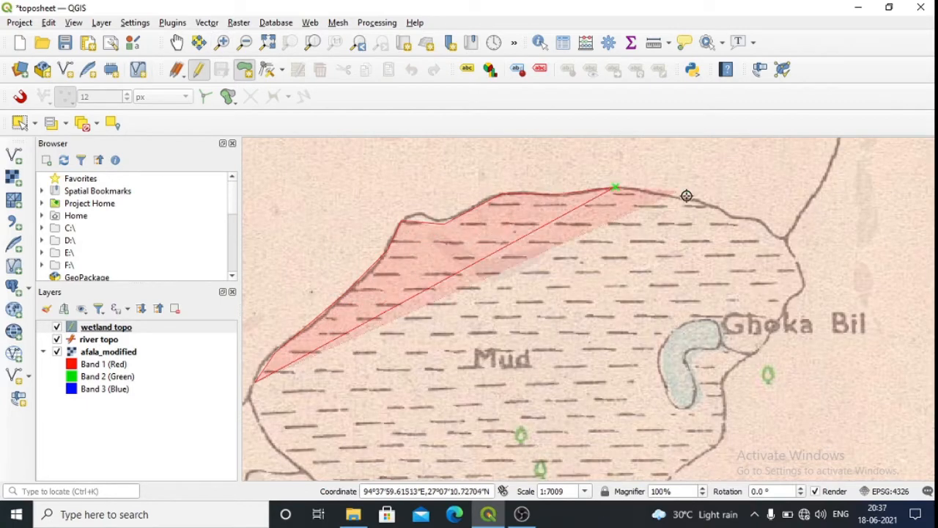
Trace the Mud area's northeastern and eastern boundary past Ghoka Bil down to the southeastern bend.
left_click(697, 200)
left_click(750, 220)
left_click(788, 238)
left_click(806, 291)
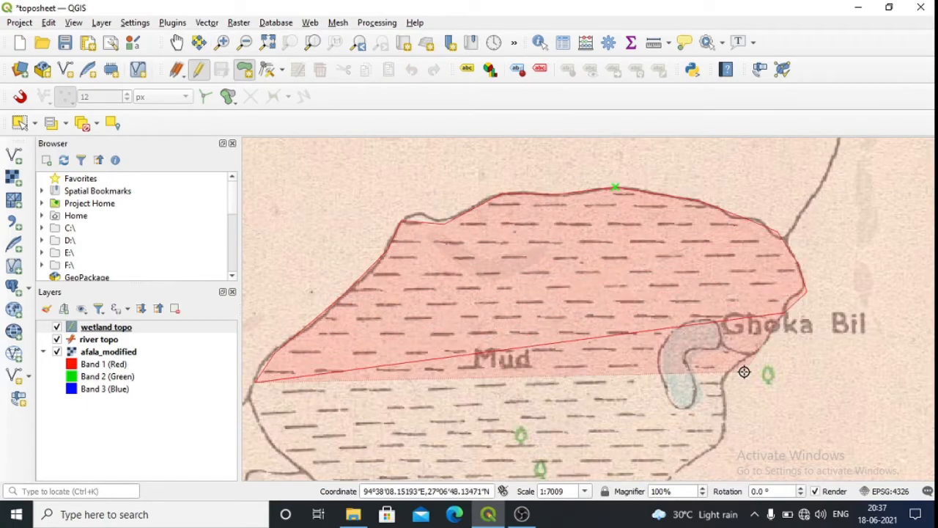
left_click(725, 387)
left_click(724, 435)
Trace the Mud area's southeastern boundary from the bend down to its southern tip.
key("Down")
key("Down")
key("Down")
left_click(636, 255)
left_click(561, 349)
left_click(553, 393)
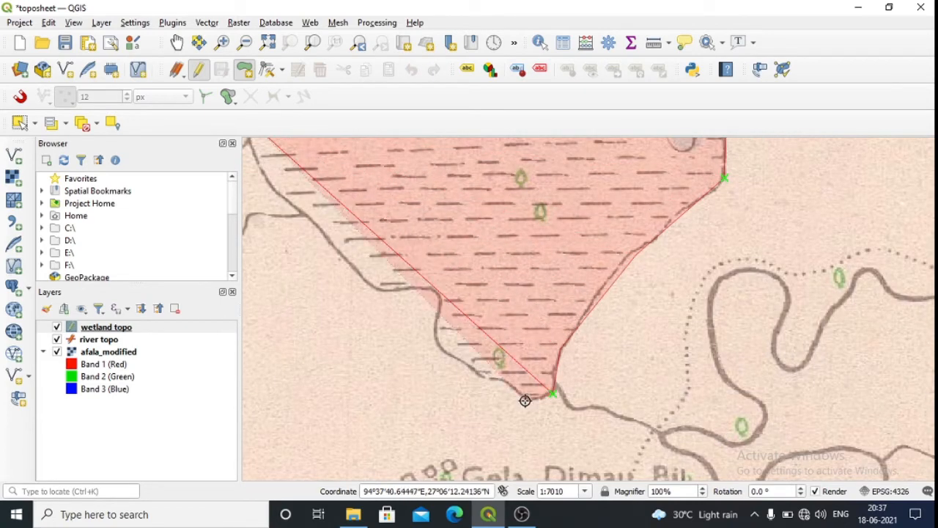
Trace the Mud area's southwestern boundary from the southern tip back up toward the polygon's starting point.
left_click(527, 399)
left_click(436, 346)
left_click(418, 281)
key("Up")
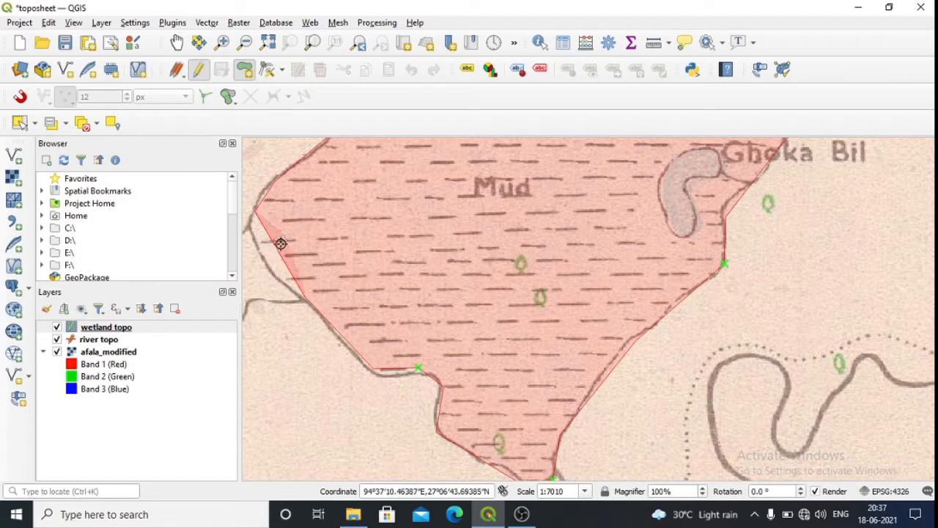
left_click(266, 268)
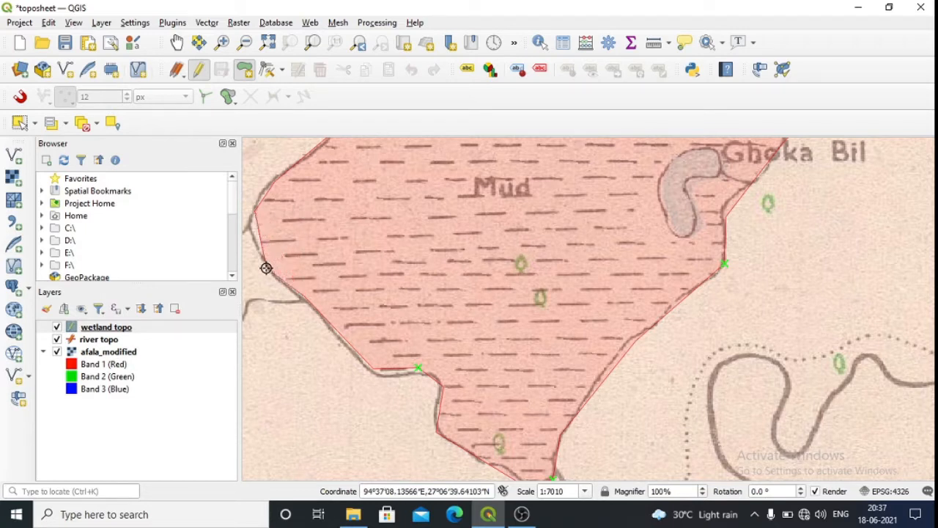
Finish the polygon with id 3 and the name Ghoka Bil, and save the wetland topo layer edits.
right_click(255, 212)
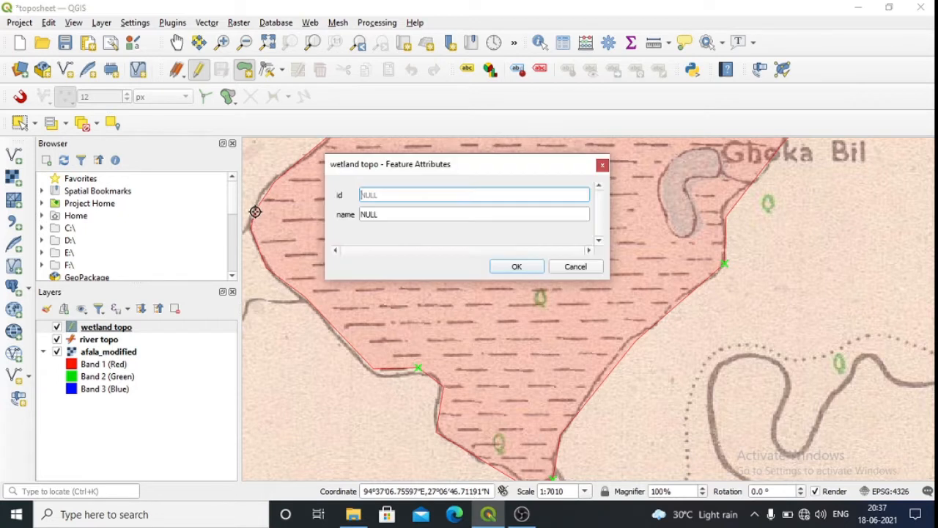
left_click(387, 215)
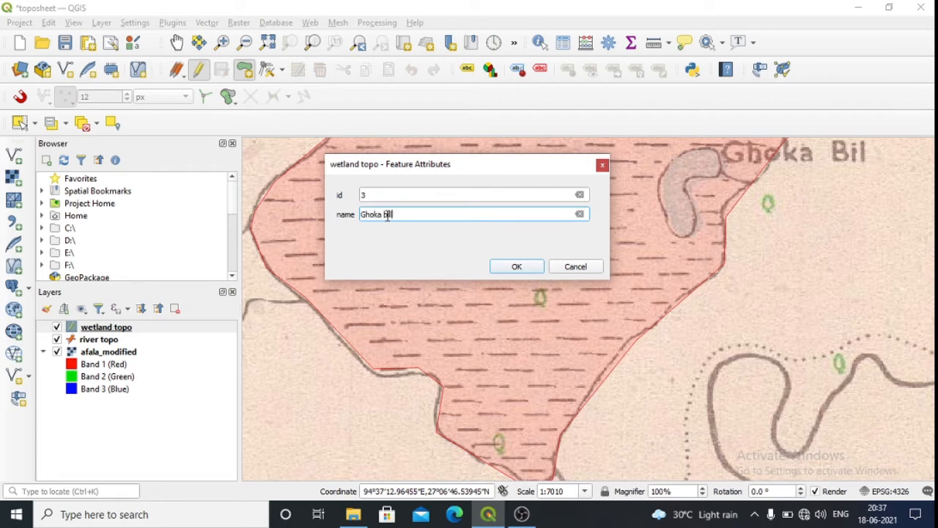
left_click(540, 268)
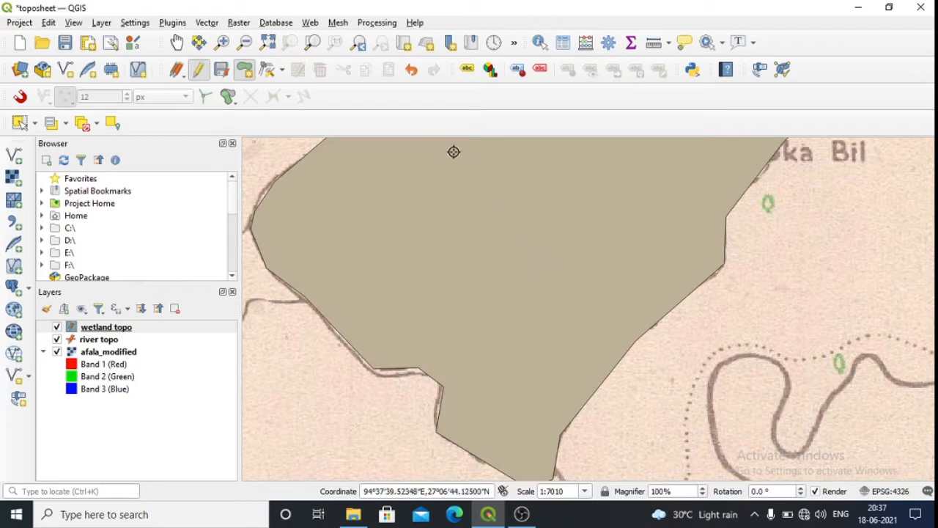
left_click(221, 71)
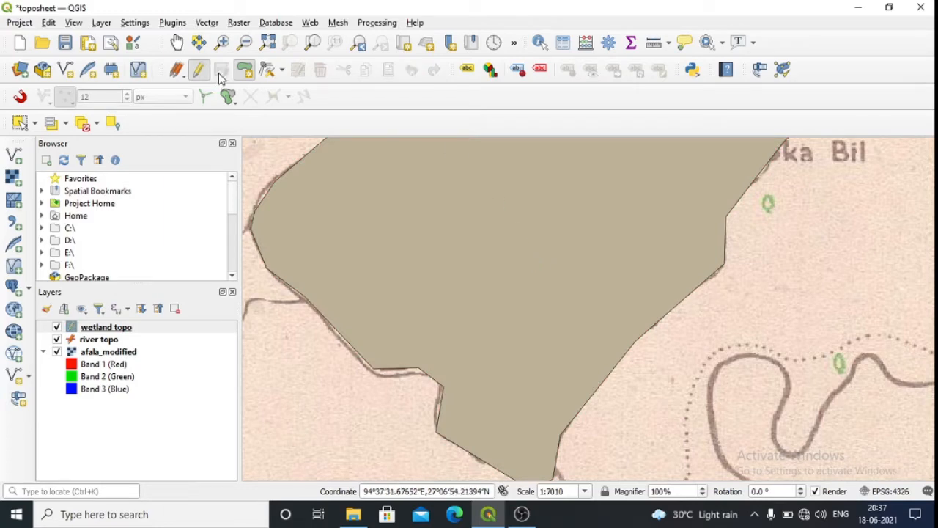
Start a new shapefile layer and set its file to settlement topo in the GIS PRACTICAL MAP folder.
left_click(268, 44)
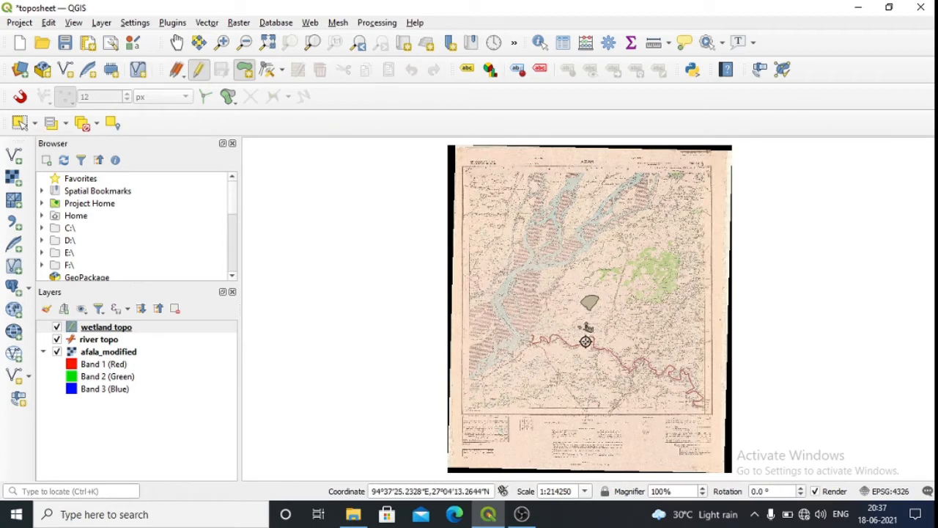
left_click(176, 42)
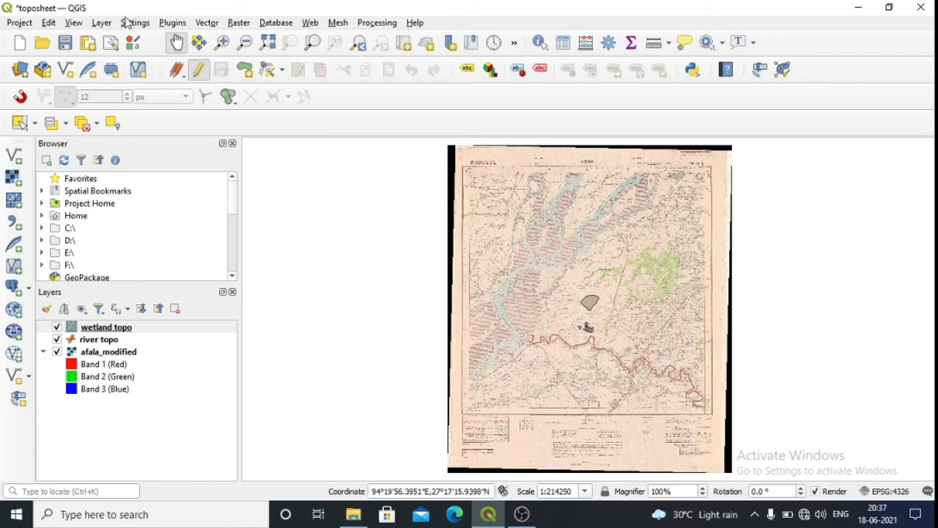
left_click(103, 23)
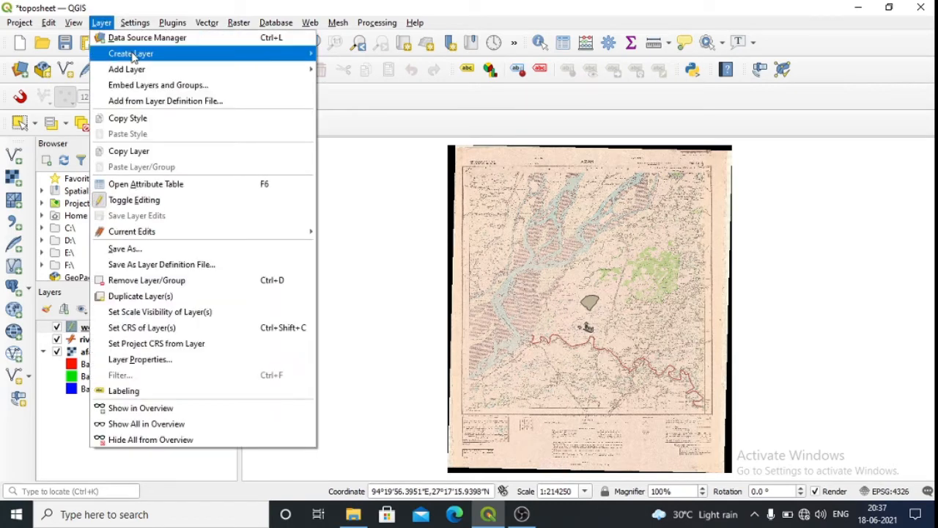
mouse_move(214, 56)
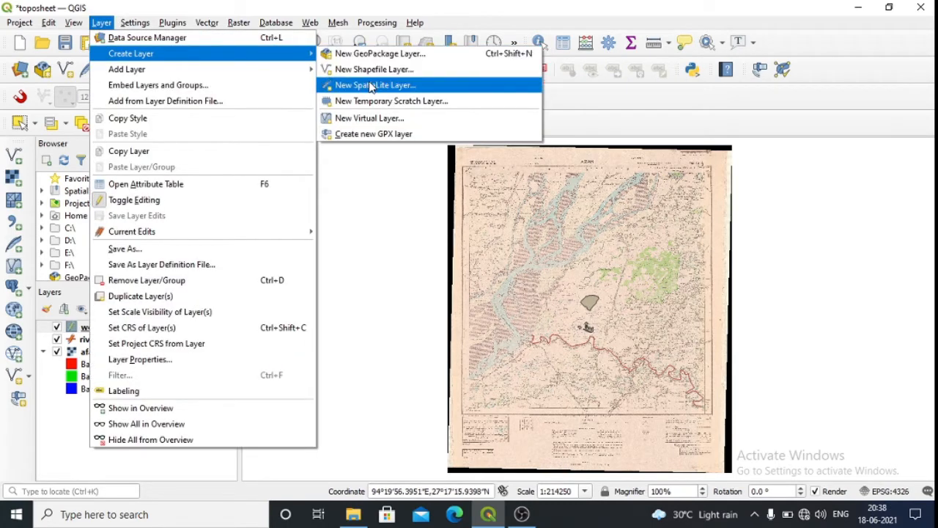
left_click(405, 73)
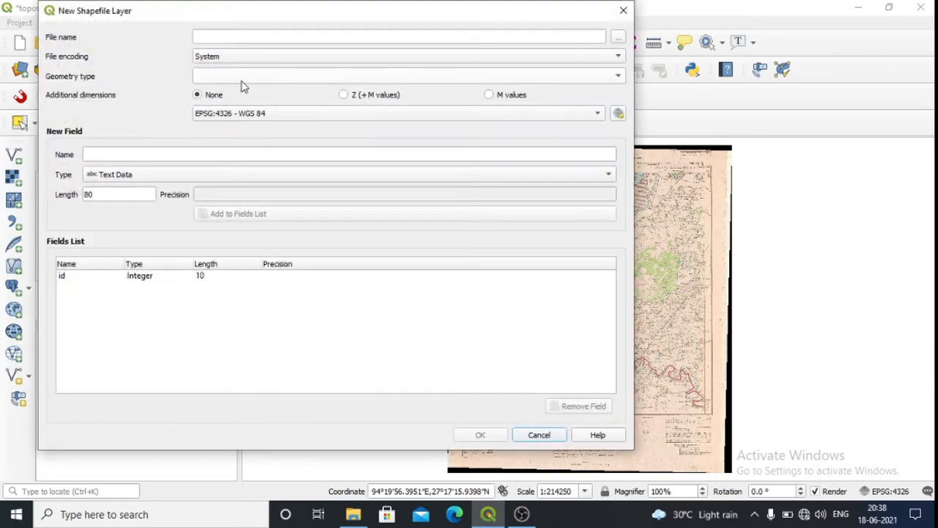
left_click(618, 40)
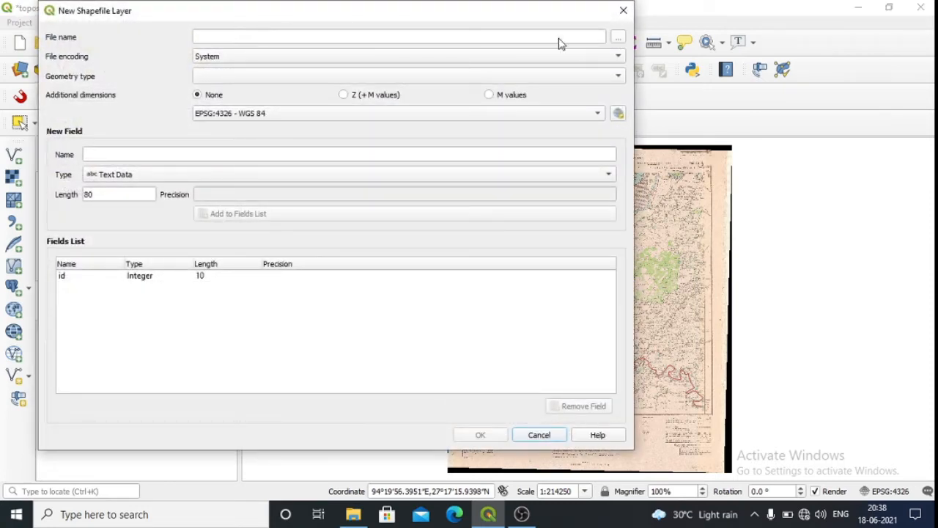
type("sett")
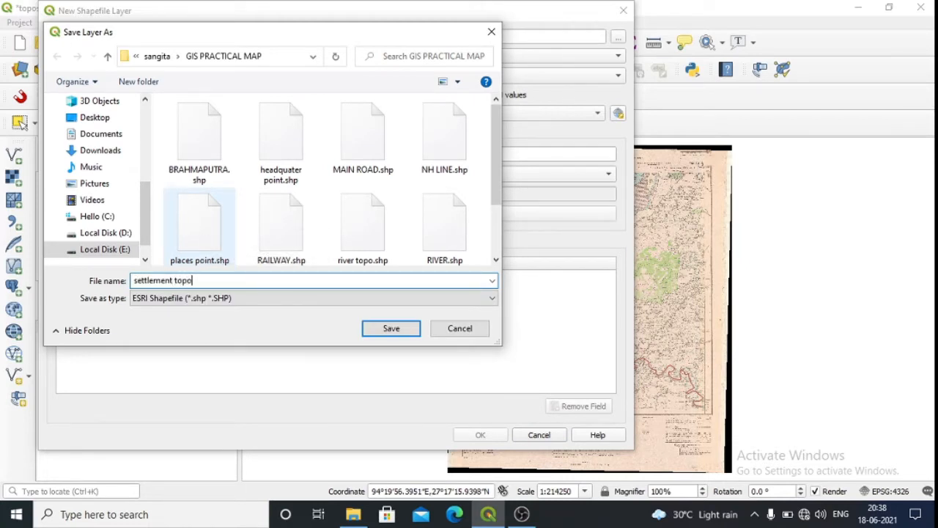
type("lement topo")
left_click(409, 332)
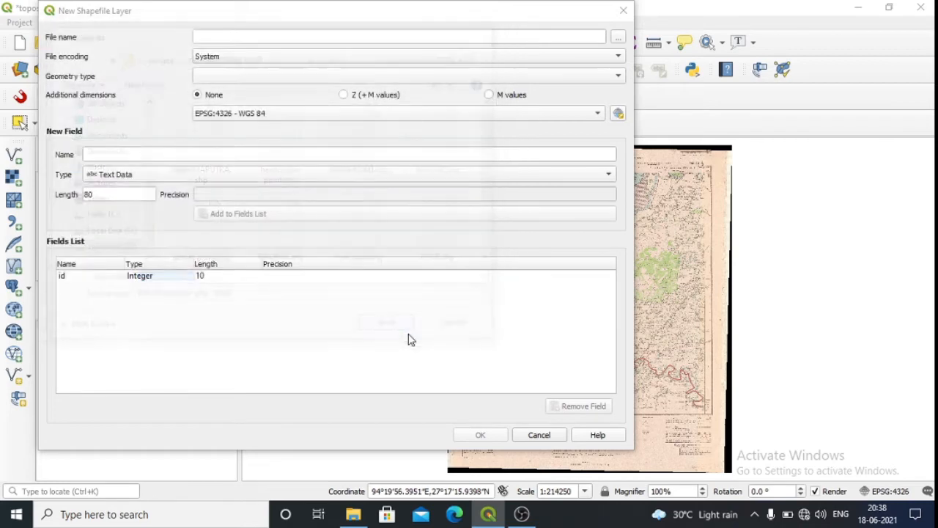
Set the new layer's geometry type to Point and create it with EPSG:4326 - WGS 84.
left_click(278, 76)
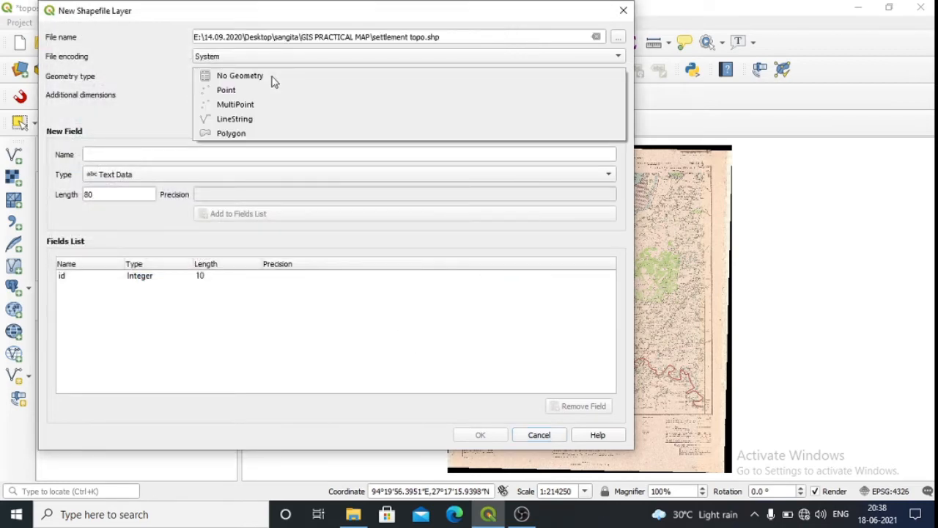
left_click(247, 93)
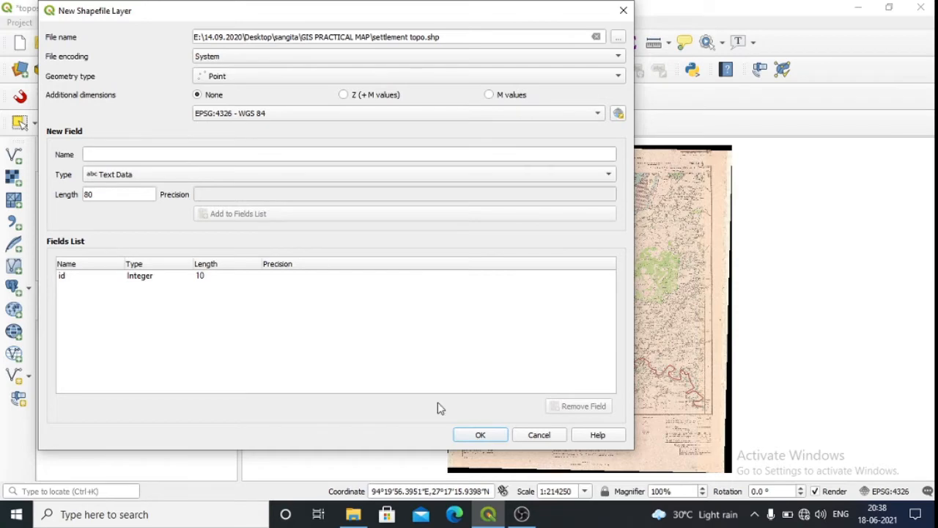
left_click(480, 434)
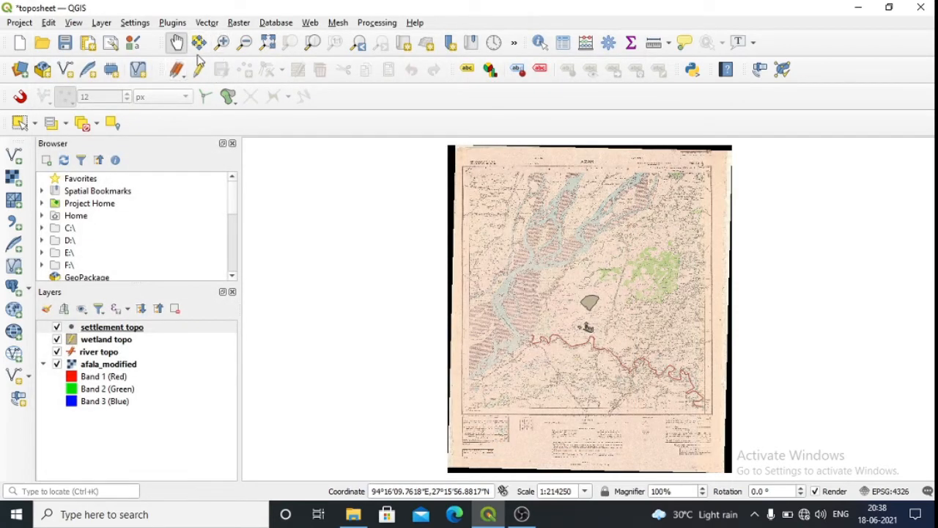
Enable editing on settlement topo and add a point with id 1 in the Chorgoa settlement, west of the road.
left_click(222, 42)
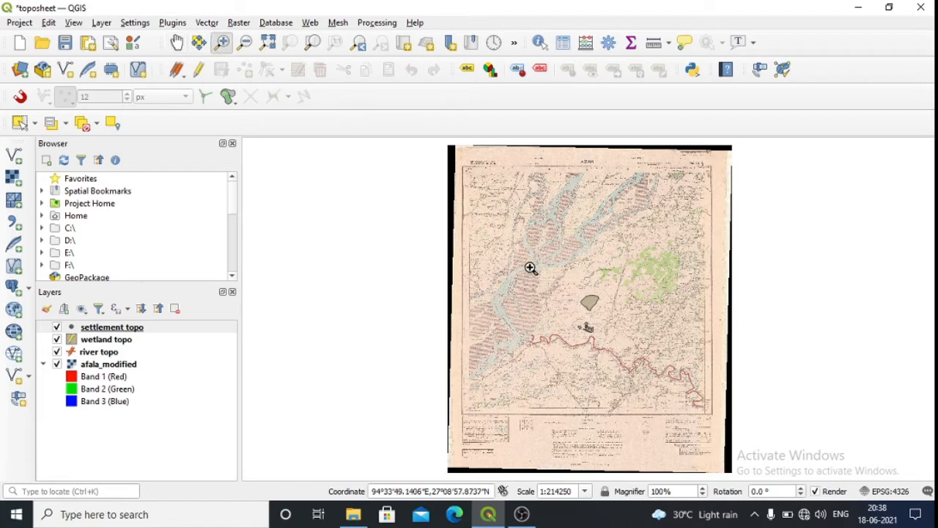
left_click_drag(527, 230, 718, 387)
left_click_drag(398, 249, 689, 476)
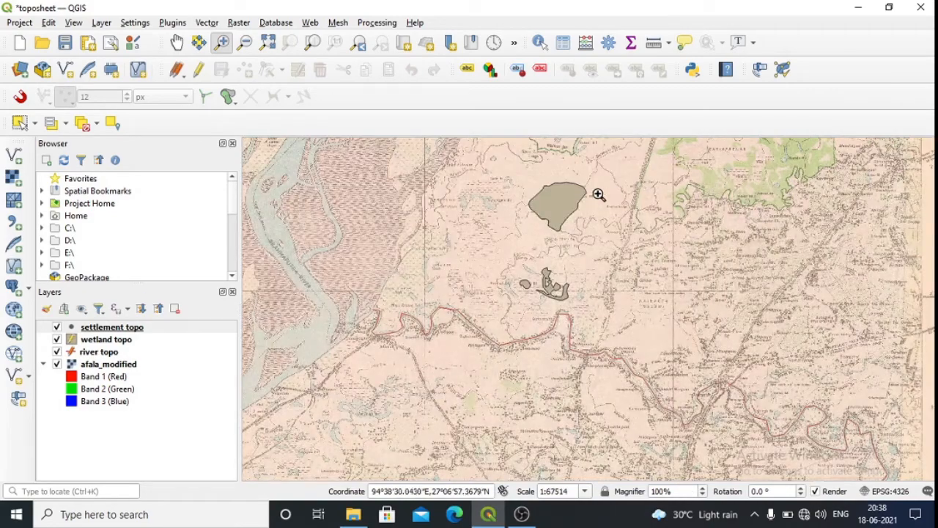
left_click_drag(399, 189, 885, 454)
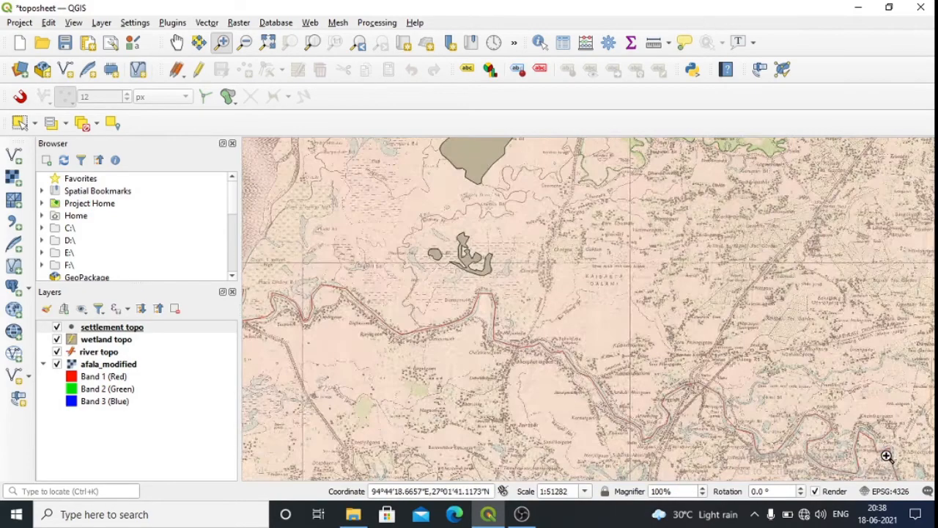
left_click_drag(513, 198, 706, 404)
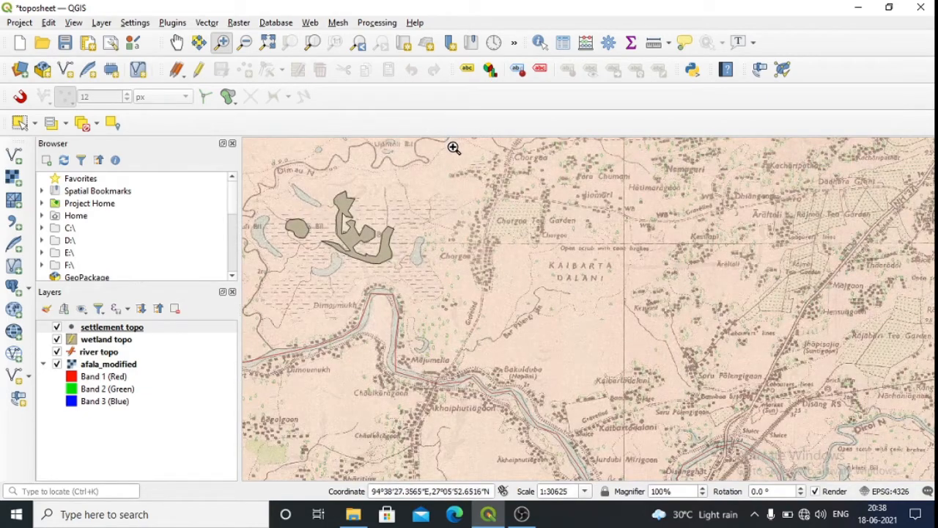
left_click_drag(453, 150, 602, 331)
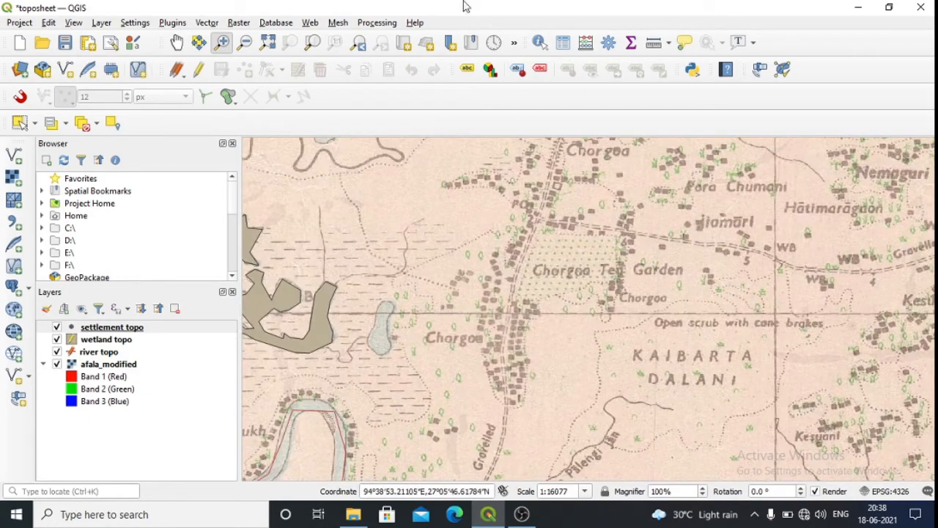
left_click_drag(435, 171, 670, 435)
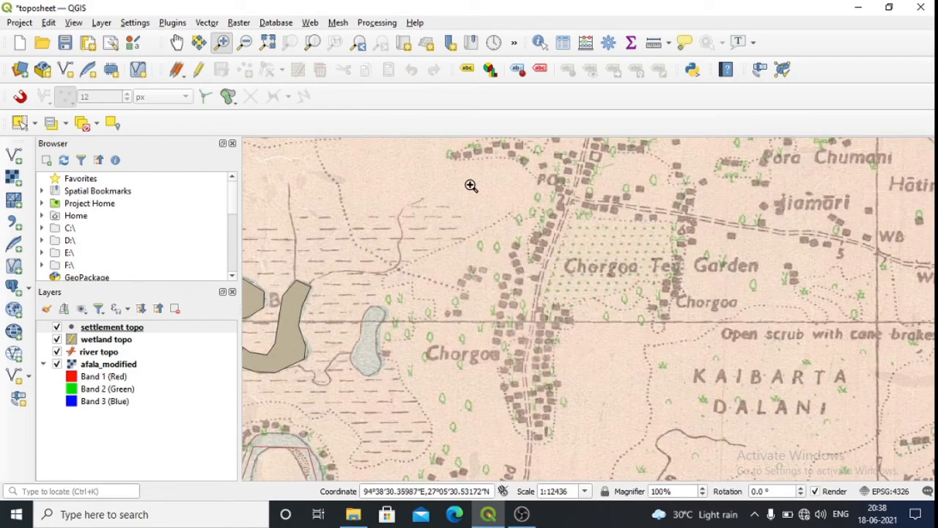
left_click(198, 69)
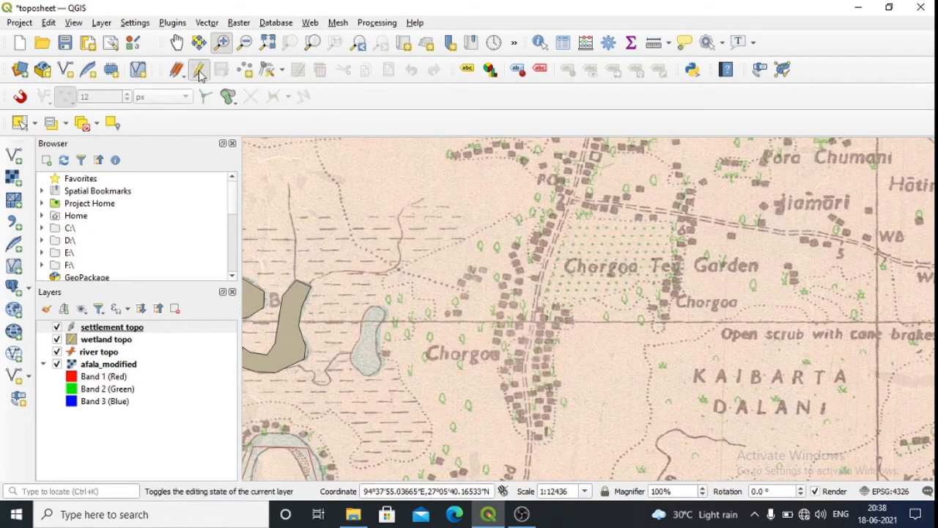
left_click(244, 69)
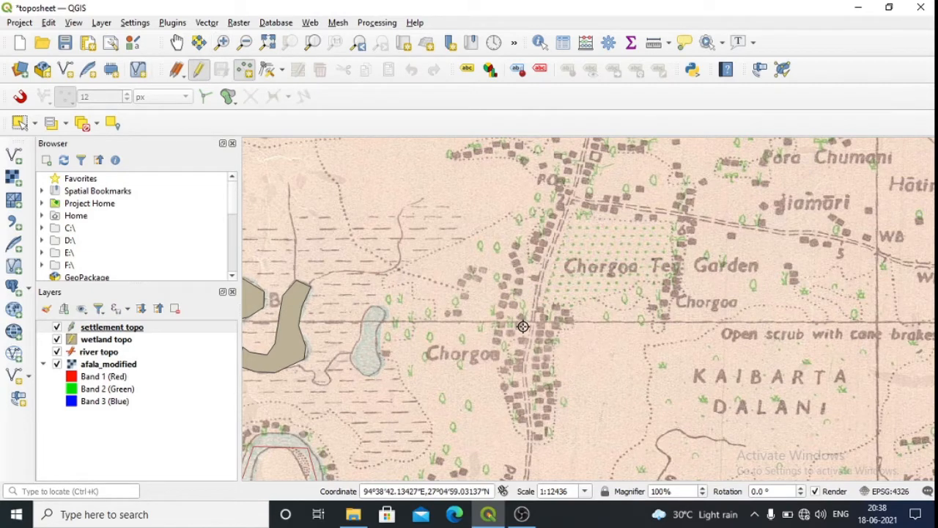
left_click(522, 326)
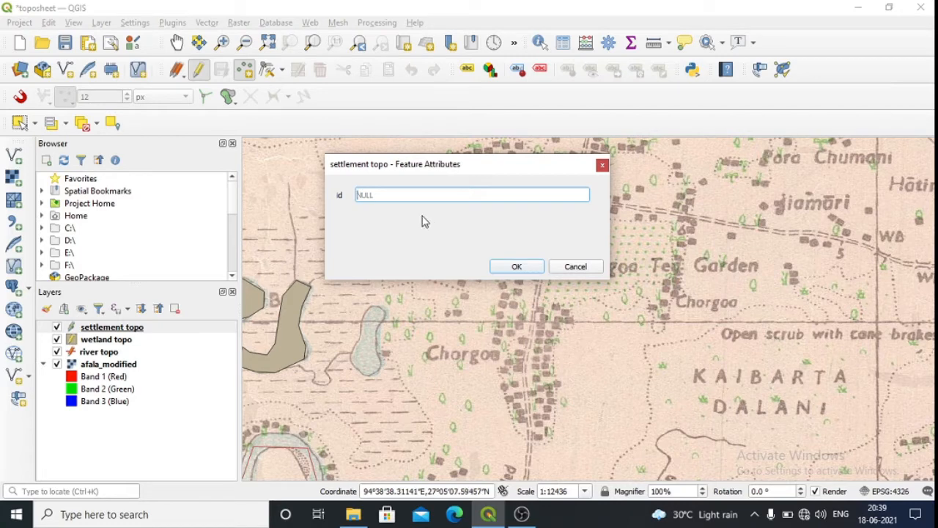
type("1")
left_click(518, 267)
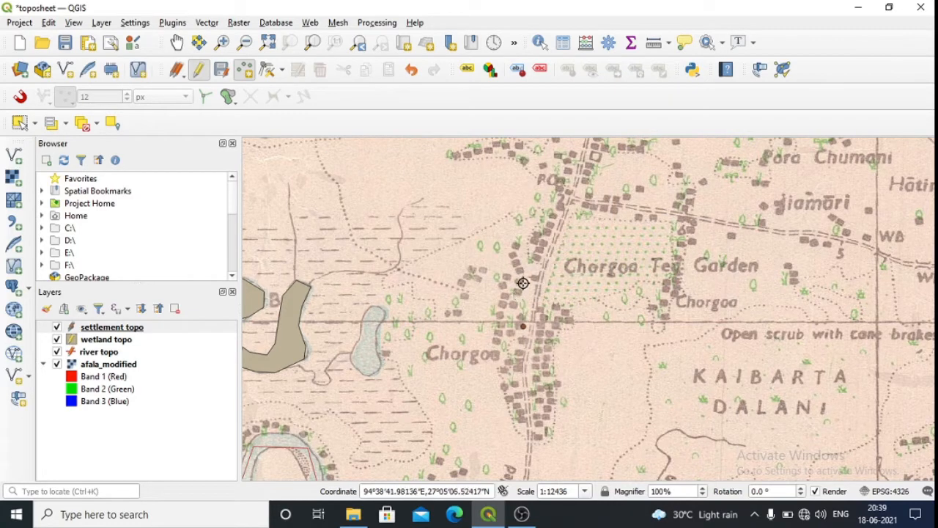
Add two settlement points north and northwest of the first Chorgoa point, with ids 2 and 3.
left_click(522, 281)
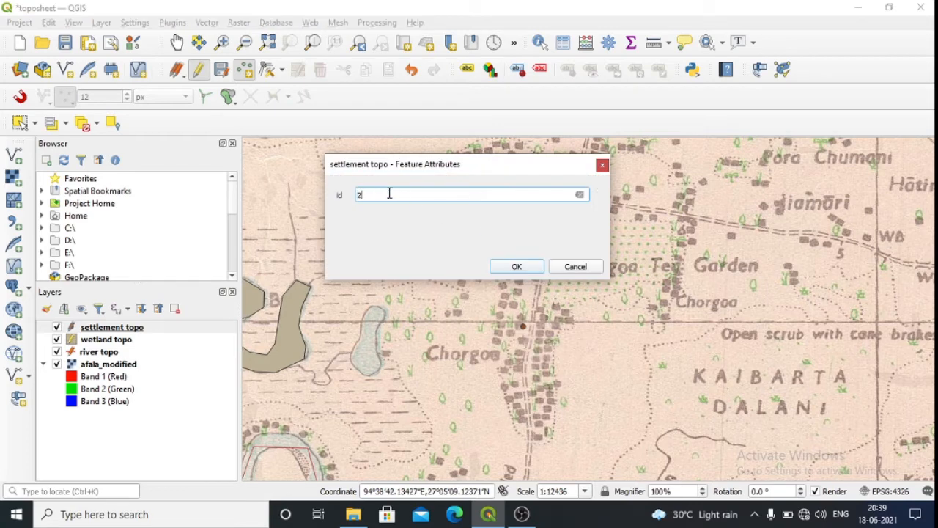
left_click(513, 267)
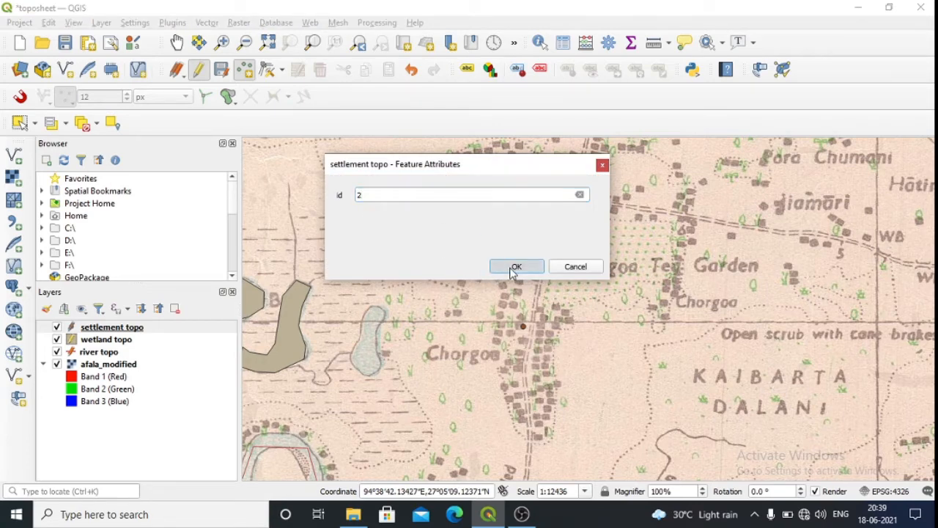
left_click(474, 279)
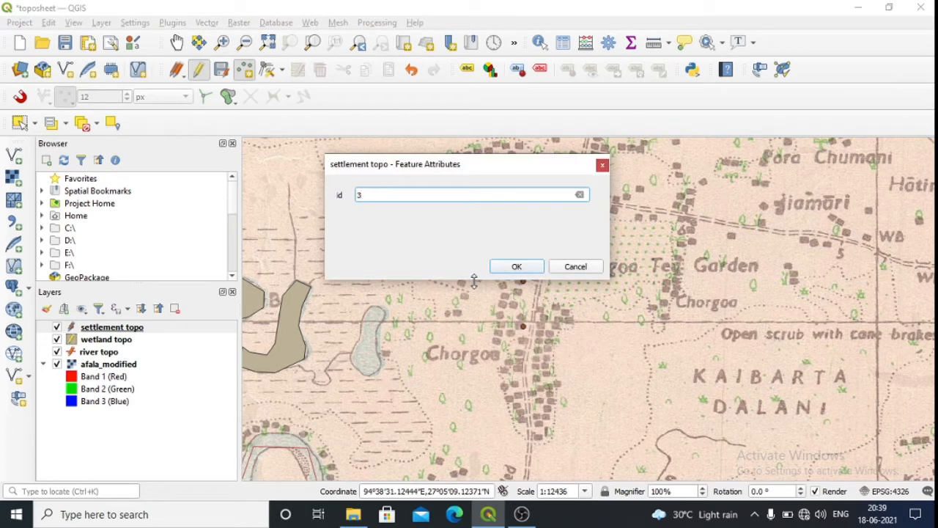
left_click(533, 268)
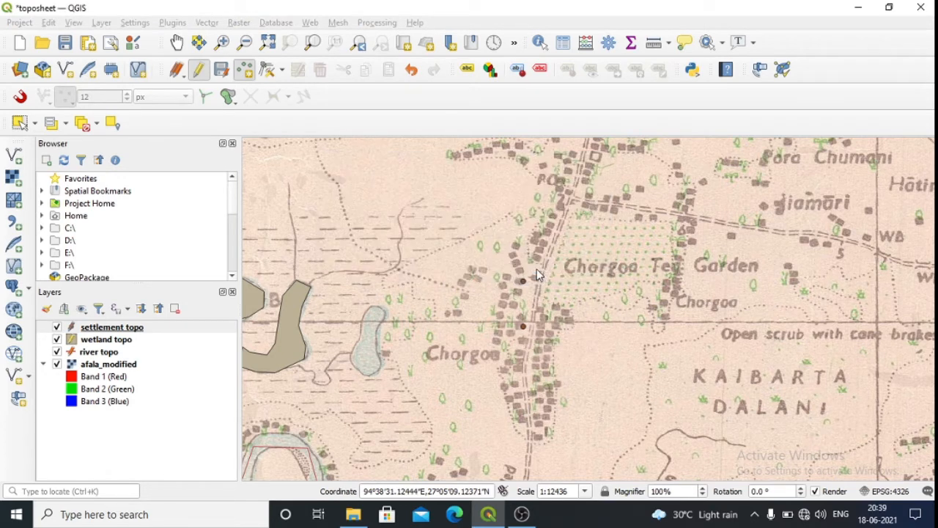
Add three more points on the Chorgoa houses between the existing points, with ids 4, 5 and 6.
left_click(499, 316)
type("4")
key("Return")
left_click(503, 294)
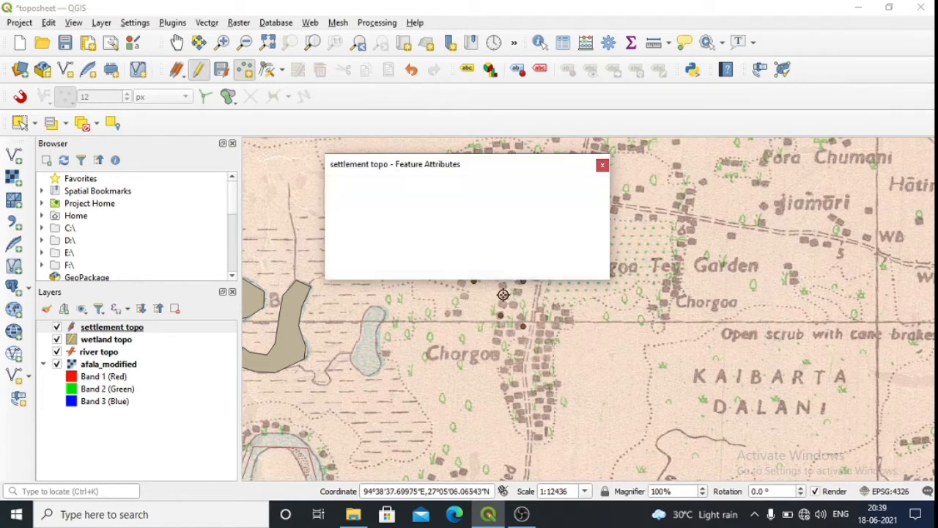
type("5")
left_click(532, 269)
left_click(516, 302)
type("6")
left_click(536, 264)
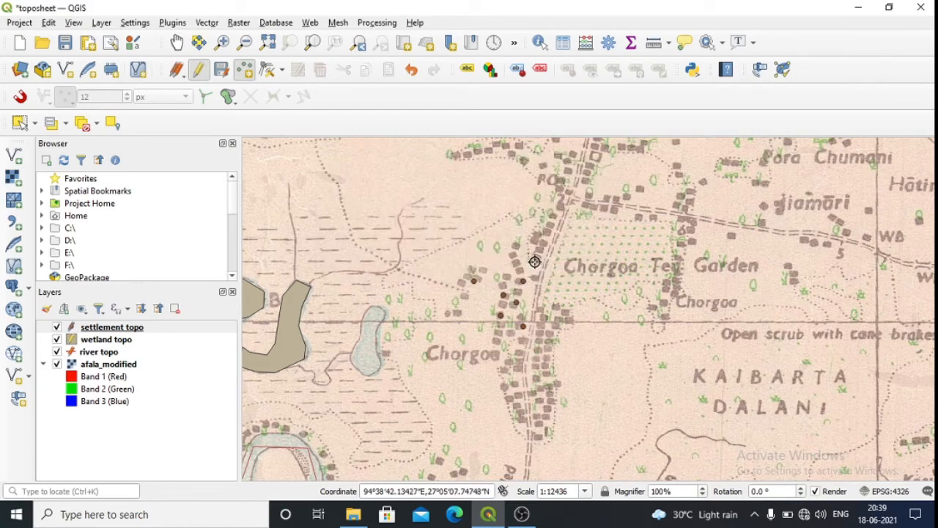
Add two settlement points with ids 6 and 7 on the houses along the road's west side, beside Chorgoa Tea Garden.
left_click(536, 264)
type("6")
left_click(538, 267)
left_click(533, 256)
type("7")
left_click(534, 266)
Add four points southward along the houses on the road's west side, east of the Chorgoa label, with ids 8, 9, 10 and 11.
left_click(518, 352)
type("8")
key("Return")
left_click(516, 369)
type("9")
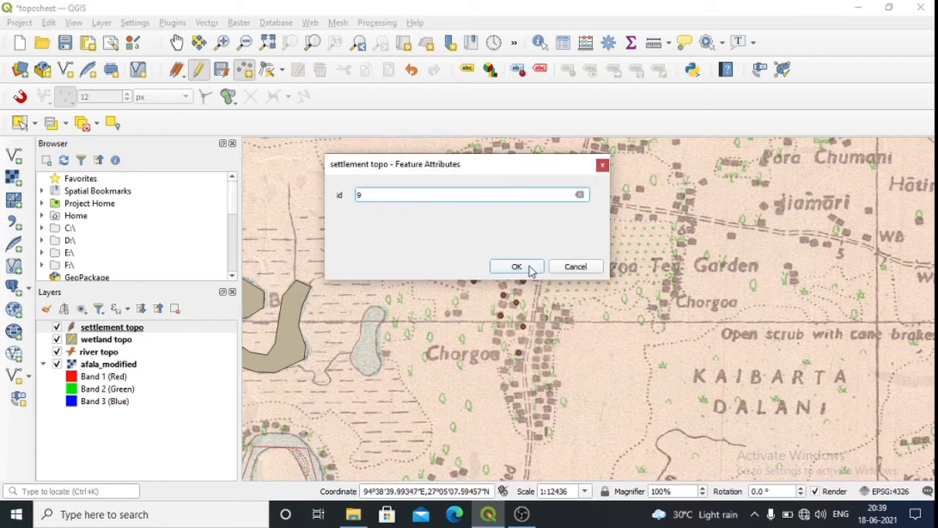
left_click(528, 268)
left_click(516, 386)
type("10")
key("Return")
left_click(516, 400)
type("11")
key("Return")
Add two points at the southern end of the Chorgoa house cluster, one on each side of the road, with ids 12 and 13.
left_click(519, 413)
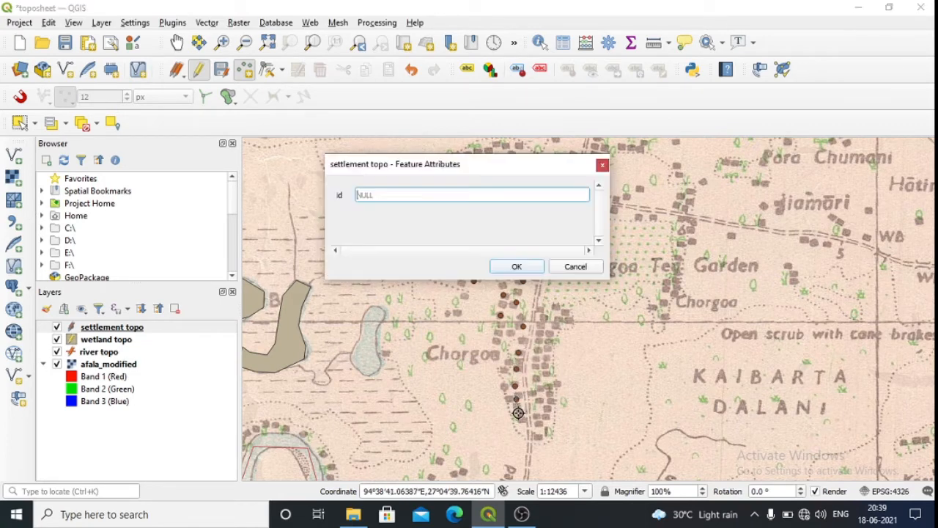
type("12")
key("Return")
left_click(534, 426)
type("13")
key("Return")
Add three points northward along the houses on the road's east side in Chorgoa, with ids 14, 15 and 16.
left_click(551, 399)
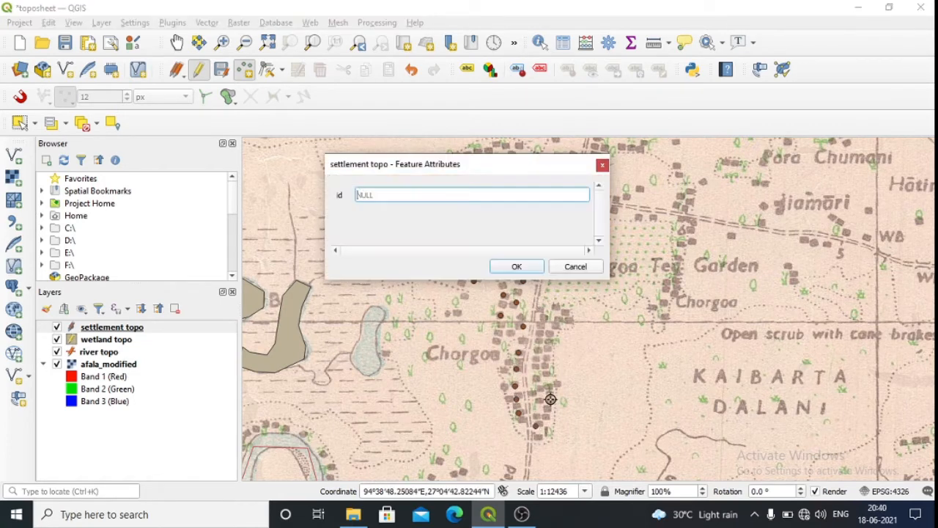
type("14")
key("Return")
left_click(545, 372)
type("15")
key("Return")
left_click(545, 350)
type("16")
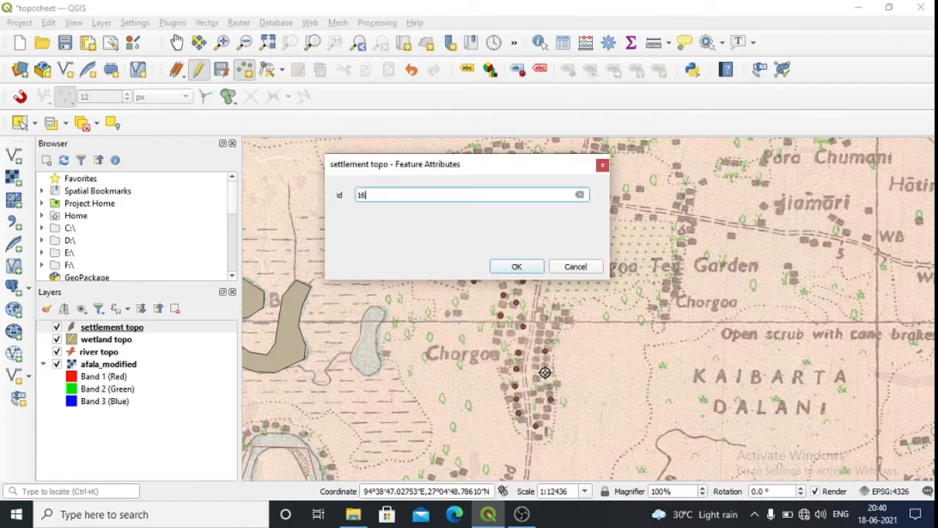
key("Return")
Add two points at the northern end of the houses on the road's east side, just below the tea garden, both with id 17.
left_click(560, 307)
type("17")
key("Return")
left_click(555, 326)
type("17")
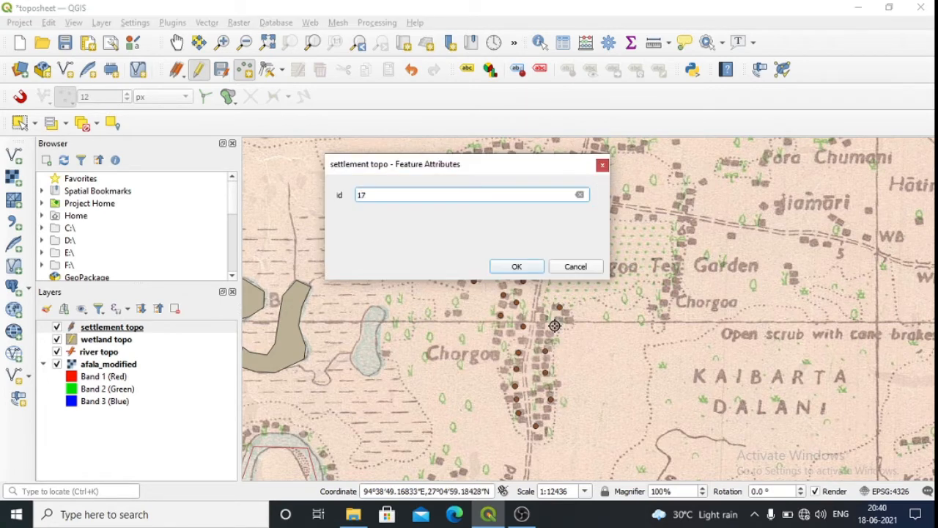
key("Return")
Add three points on the row of houses northwest of the road junction, with ids 18, 19 and 20.
left_click(459, 156)
type("18")
key("Return")
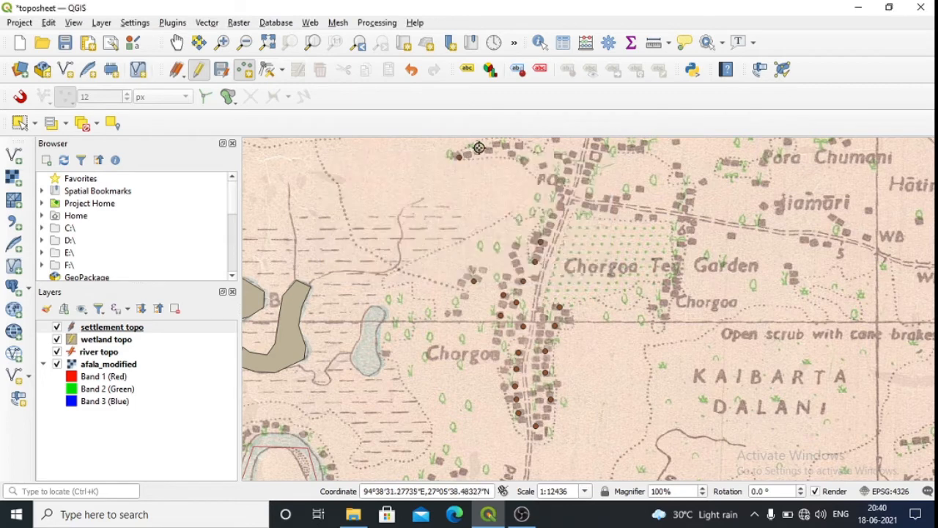
left_click(482, 149)
type("19")
key("Return")
left_click(515, 157)
type("20")
key("Return")
Add three points on the houses west of the road around the PO label, with ids 21, 22 and 23.
left_click(546, 182)
type("2")
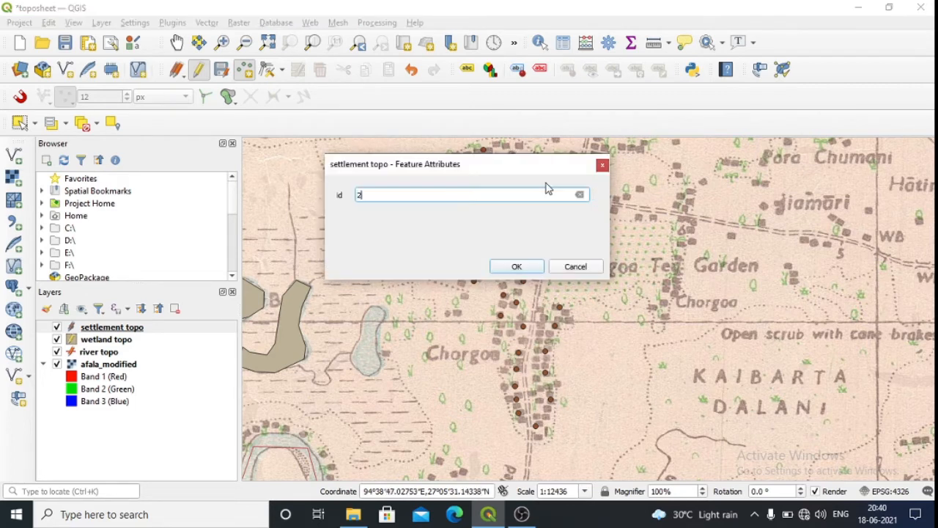
type("1")
key("Return")
left_click(559, 190)
type("22")
key("Return")
left_click(555, 219)
type("23")
key("Return")
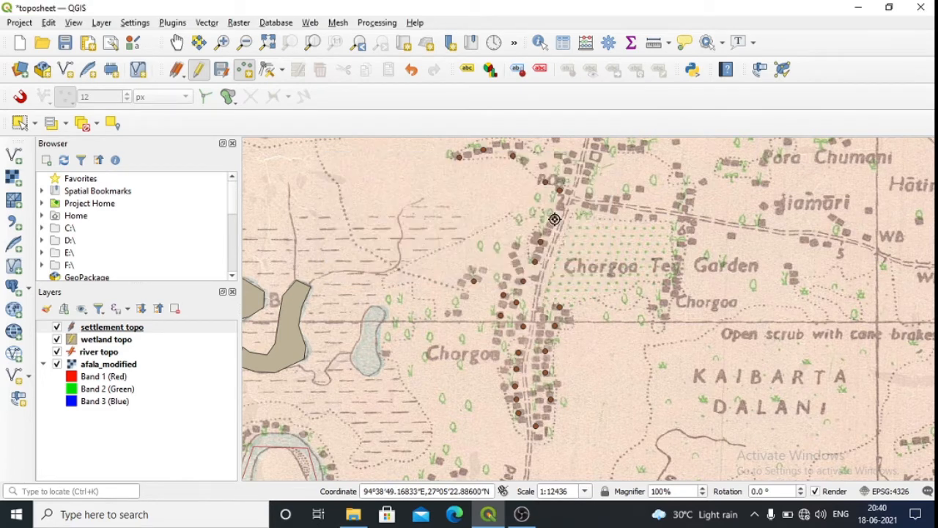
Add two points on the houses just north of the Chorgoa label, with ids 24 and 25.
left_click(489, 336)
type("24")
key("Return")
left_click(453, 314)
type("25")
key("Return")
Add two points on the houses just east of the road, north of the river crossing near Majumelia, giving the second id 27.
left_click(177, 44)
right_click(425, 375)
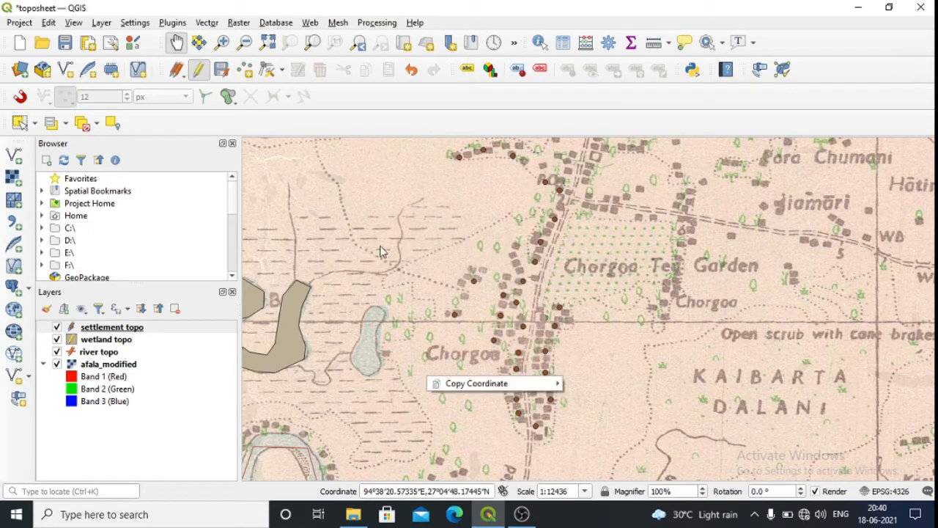
left_click(179, 46)
left_click_drag(347, 394, 461, 241)
left_click(244, 70)
left_click(485, 357)
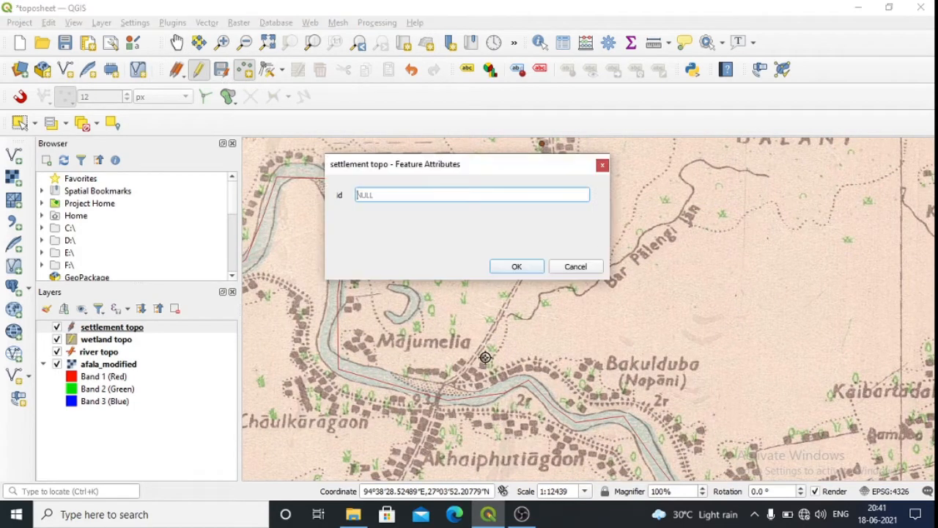
key("Escape")
left_click(495, 368)
type("27")
key("Return")
Add three points eastward along the houses on the river's north bank toward Bakulduba, with ids 28, 29 and 30.
left_click(513, 369)
type("28")
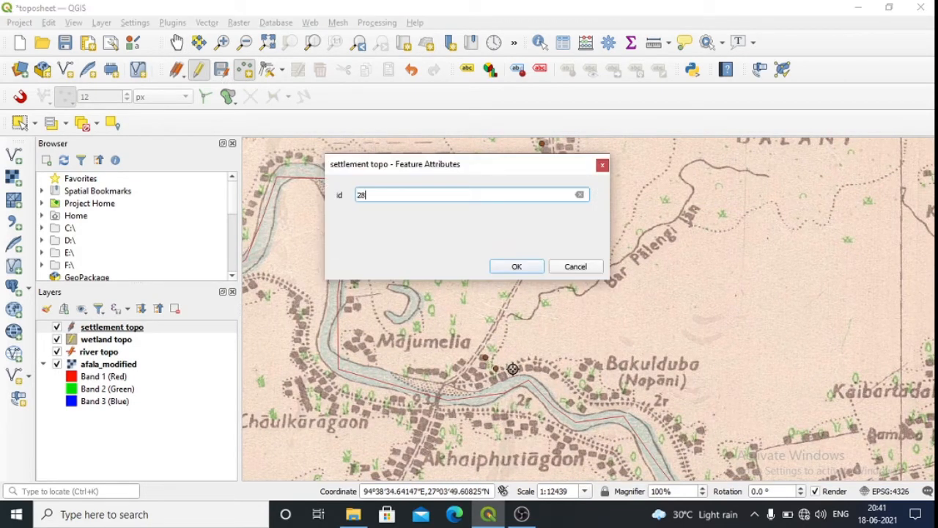
key("Return")
left_click(534, 365)
type("29")
key("Return")
left_click(550, 368)
type("30")
key("Return")
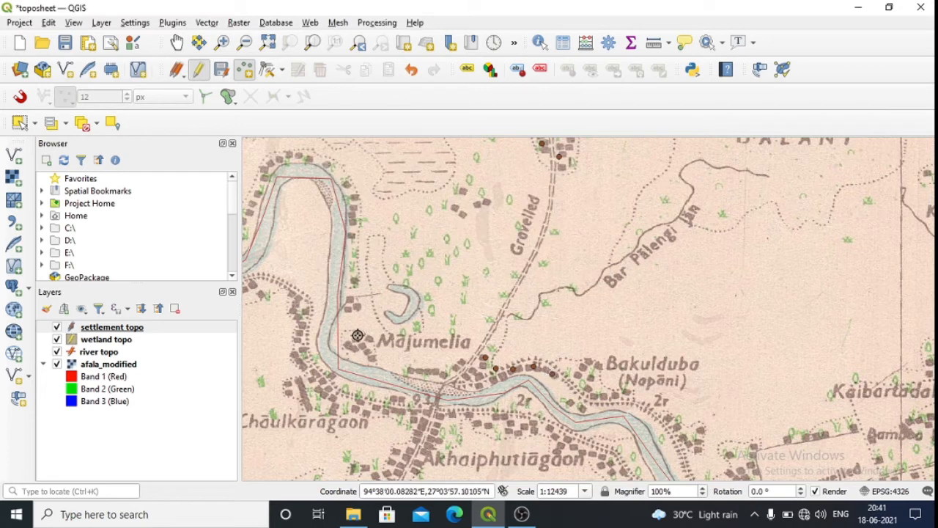
Add three points on the house cluster west of the Majumelia label, with ids 31, 32 and 33.
left_click(358, 334)
type("31")
key("Return")
left_click(370, 341)
type("32")
left_click(525, 265)
left_click(371, 354)
type("33")
left_click(525, 265)
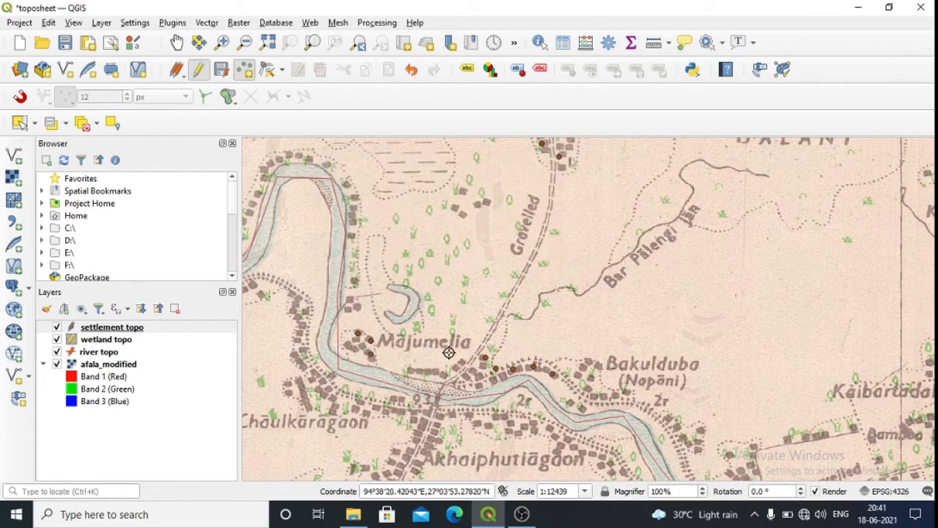
Add four points on the houses west and southwest of the Bakulduba label, with ids 34, 35, 36 and 37.
left_click(588, 388)
type("34")
left_click(526, 264)
left_click(606, 397)
type("35")
key("Return")
left_click(620, 396)
type("36")
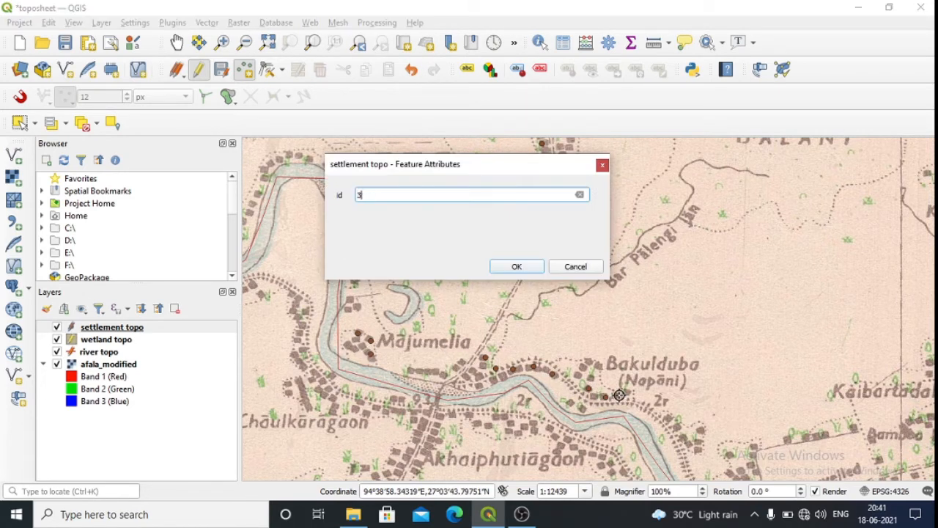
key("Return")
left_click(586, 362)
type("37")
key("Return")
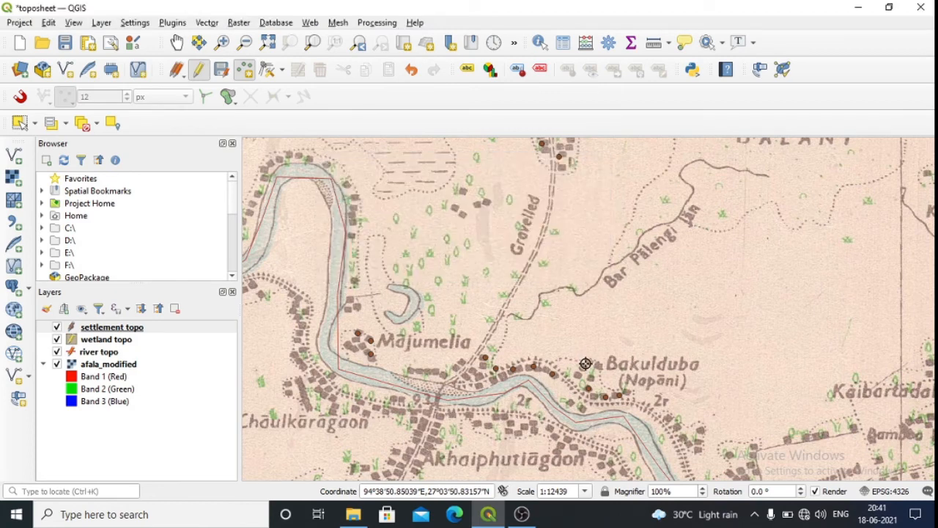
Add a point with id 38 southeast of the Majumelia label and save the settlement topo edits.
left_click(457, 362)
type("3")
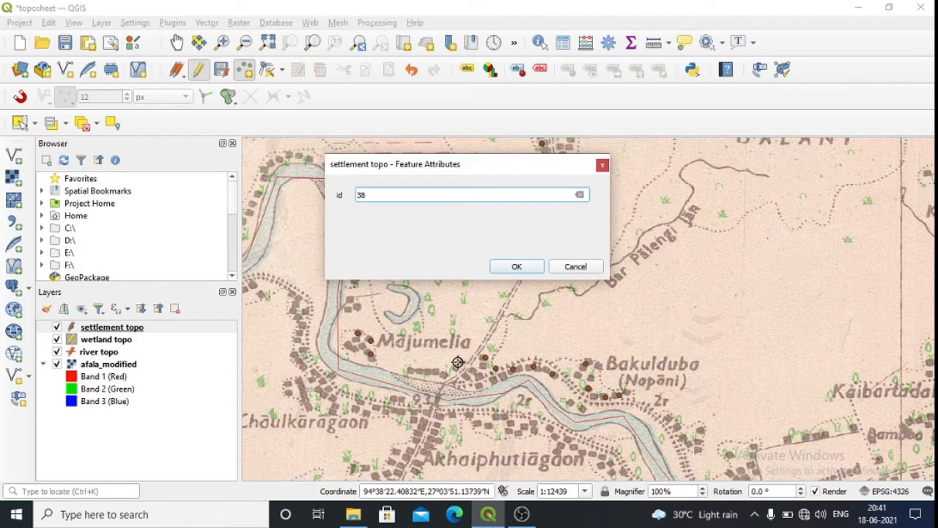
type("8")
key("Return")
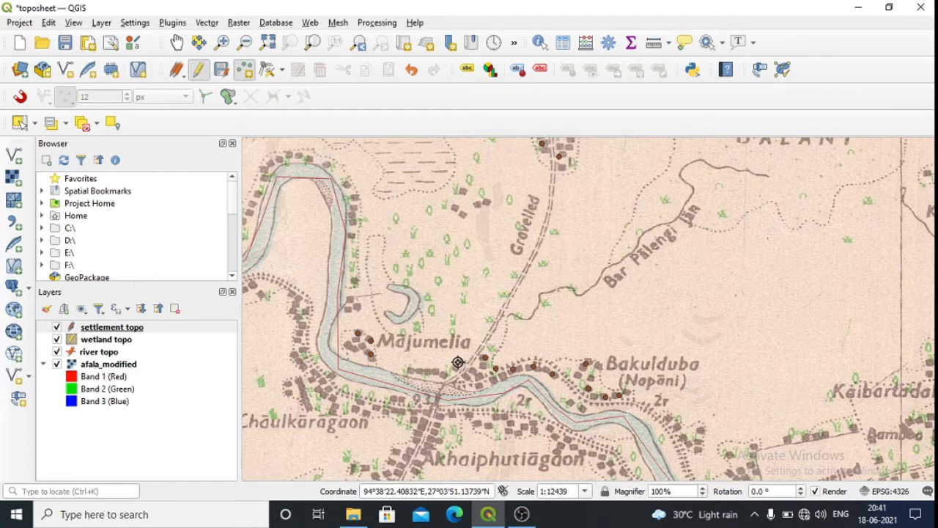
left_click(222, 73)
left_click(267, 42)
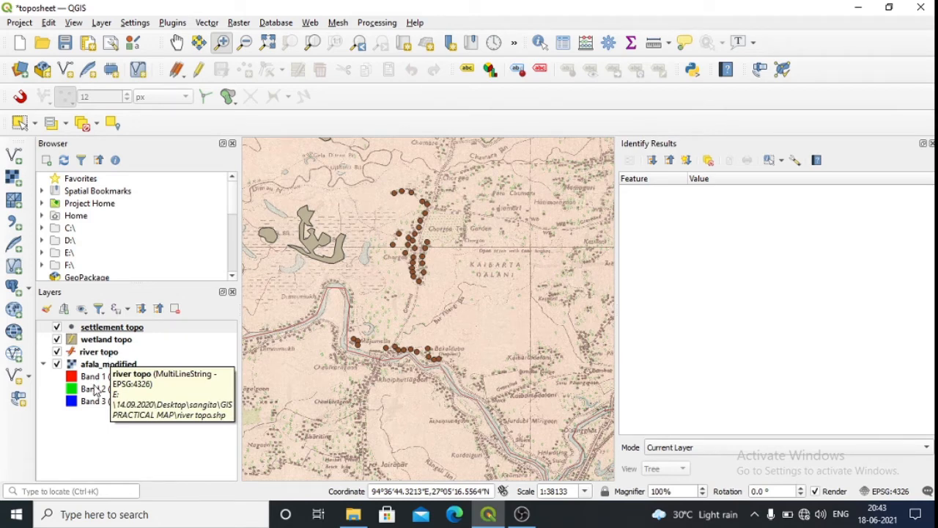
Open the river topo layer's symbology and change its simple line colour to the standard dark blue.
left_click(102, 352)
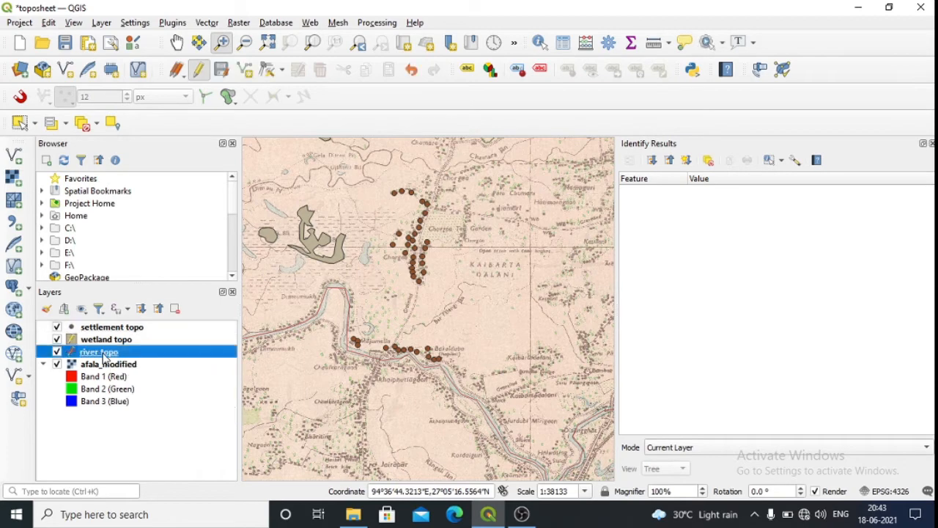
right_click(105, 354)
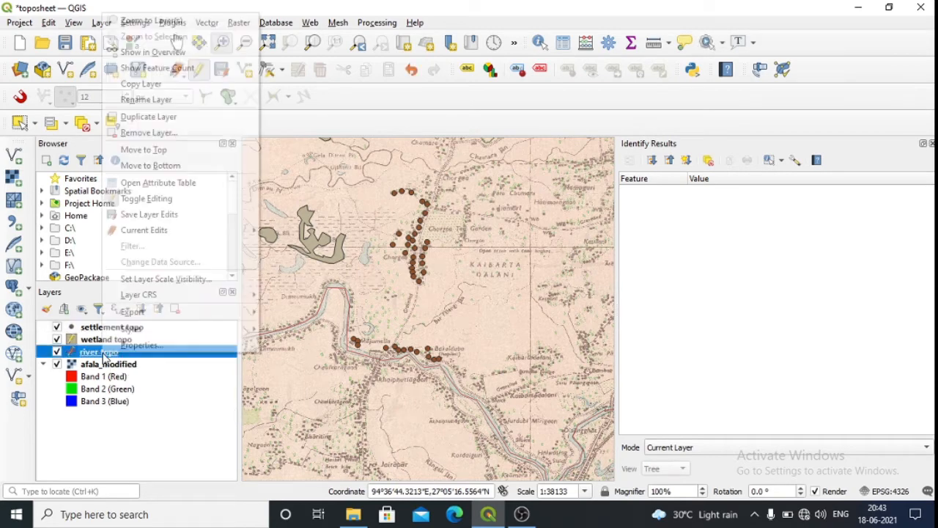
left_click(139, 346)
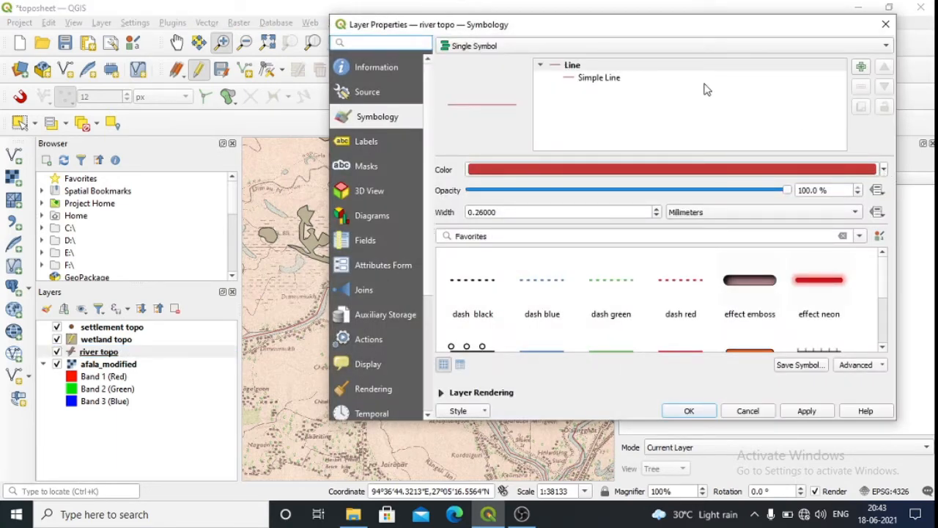
left_click(614, 79)
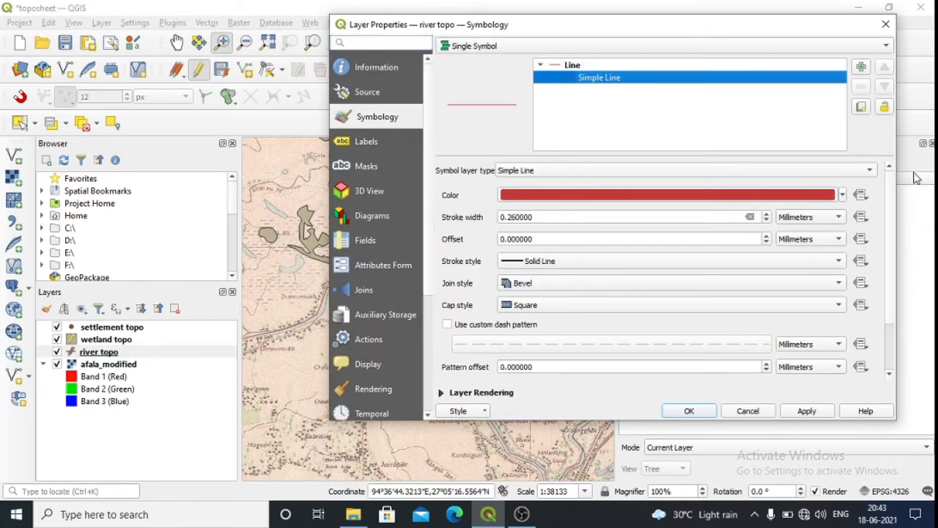
left_click(843, 195)
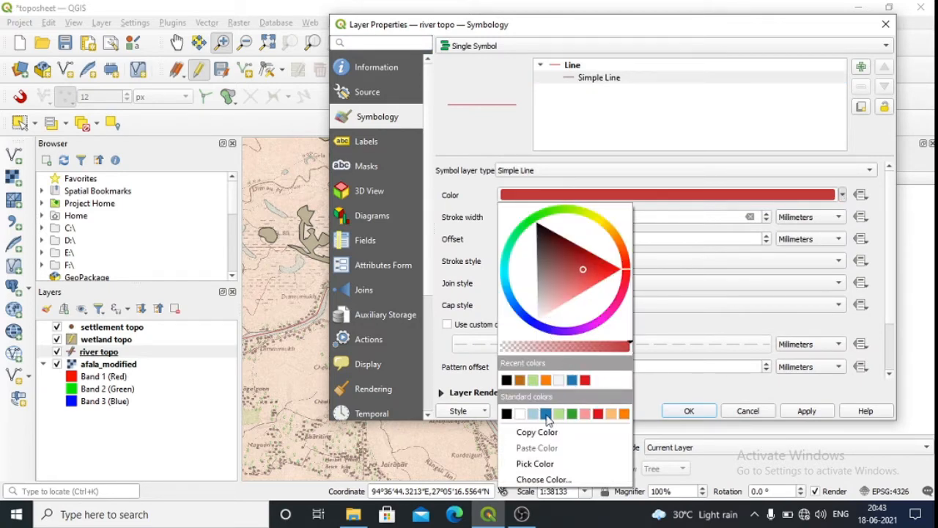
left_click(546, 414)
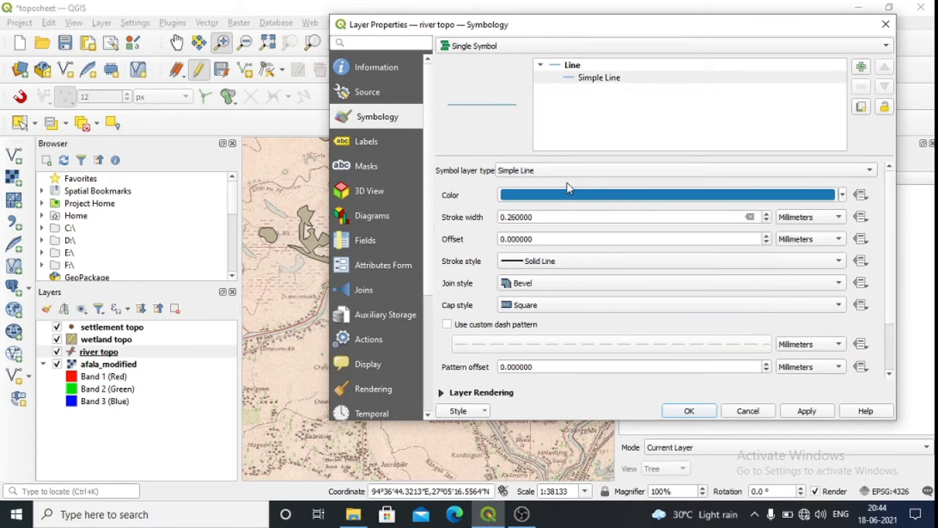
Set the river line's width to 1.46 millimeters and apply the symbology to river topo.
left_click(568, 65)
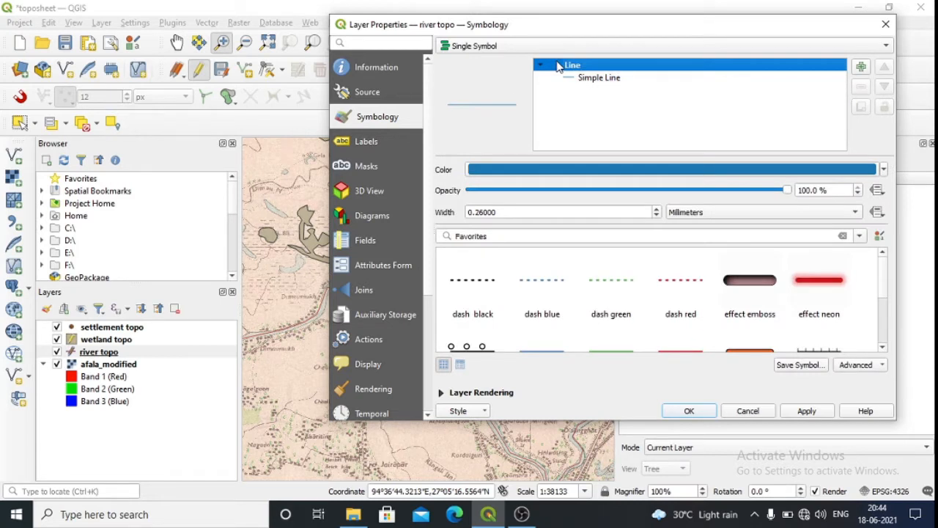
left_click(656, 208)
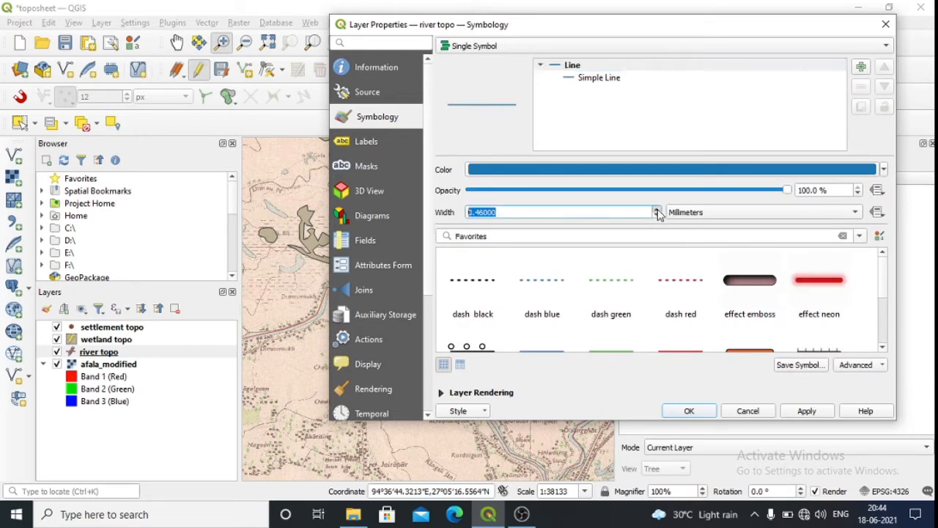
left_click(657, 209)
left_click(657, 208)
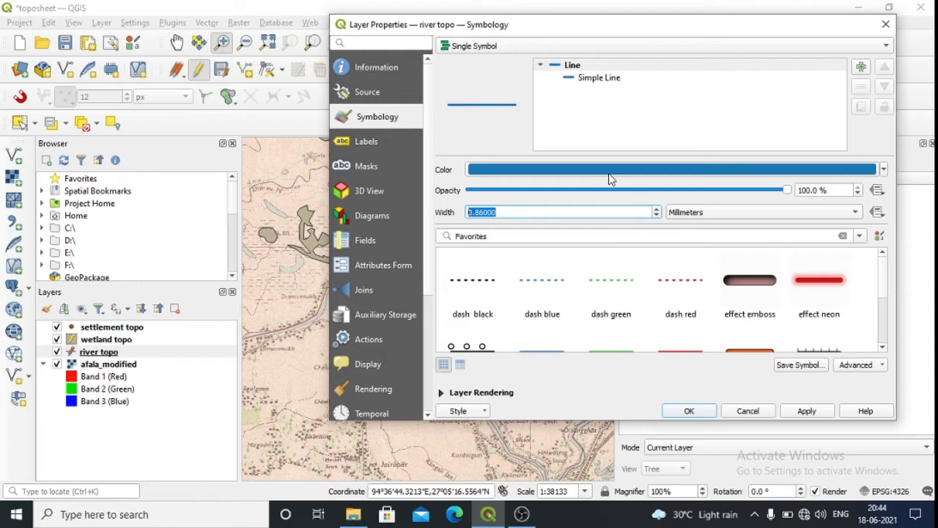
left_click(598, 78)
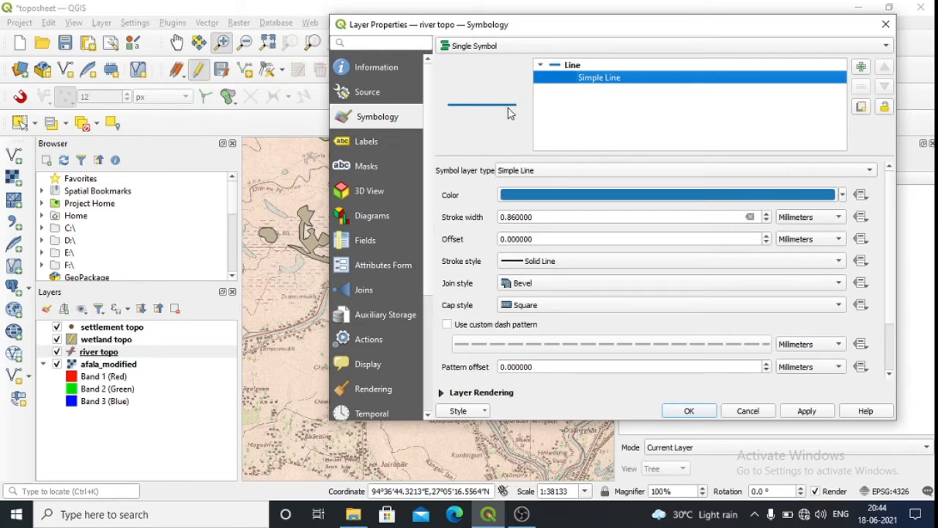
left_click(571, 68)
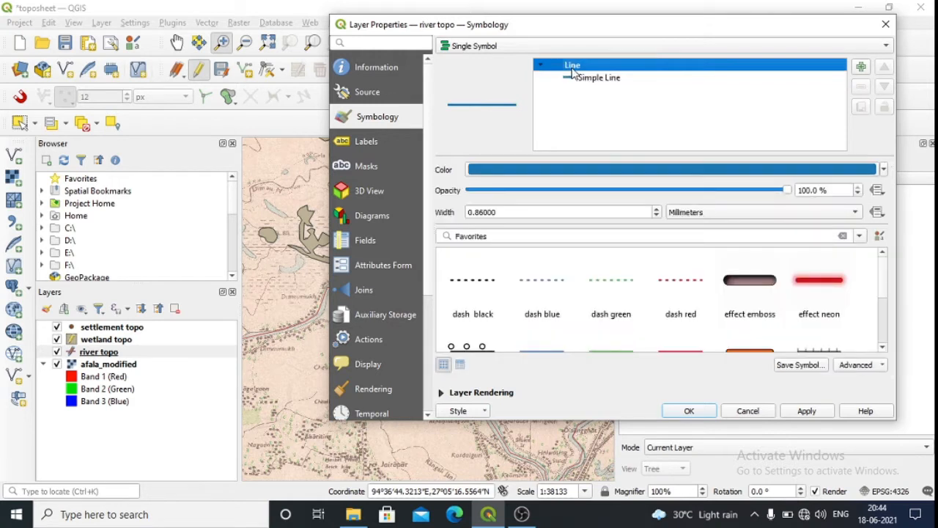
left_click(656, 209)
left_click(657, 209)
left_click(657, 208)
left_click(657, 209)
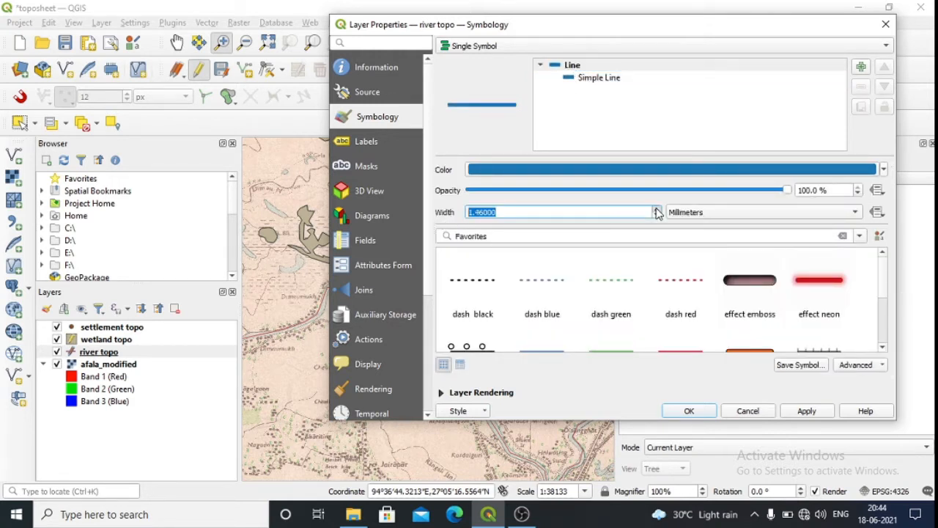
left_click(657, 209)
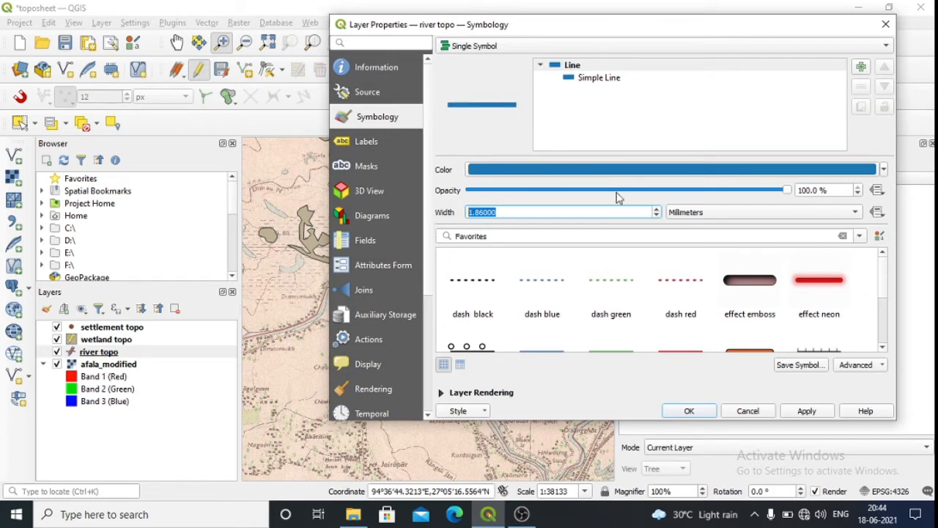
left_click(655, 215)
left_click(655, 214)
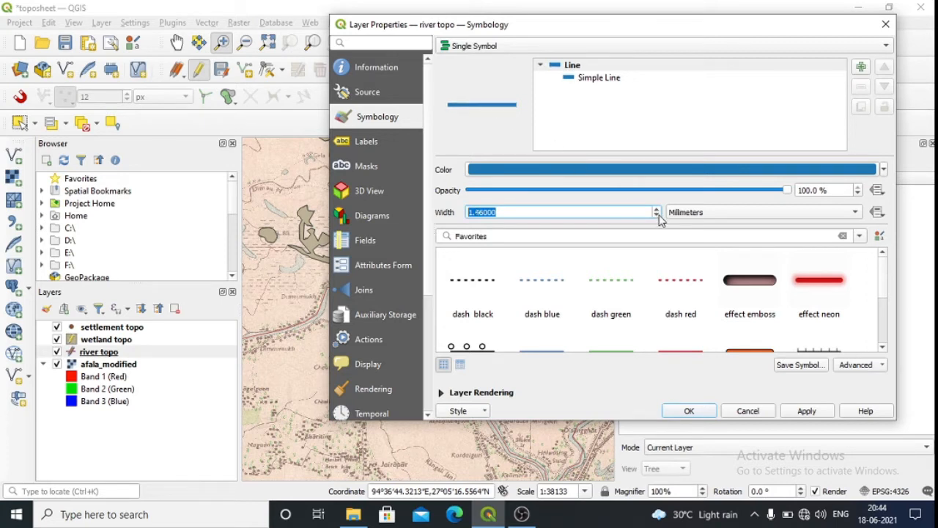
left_click(807, 413)
left_click(702, 412)
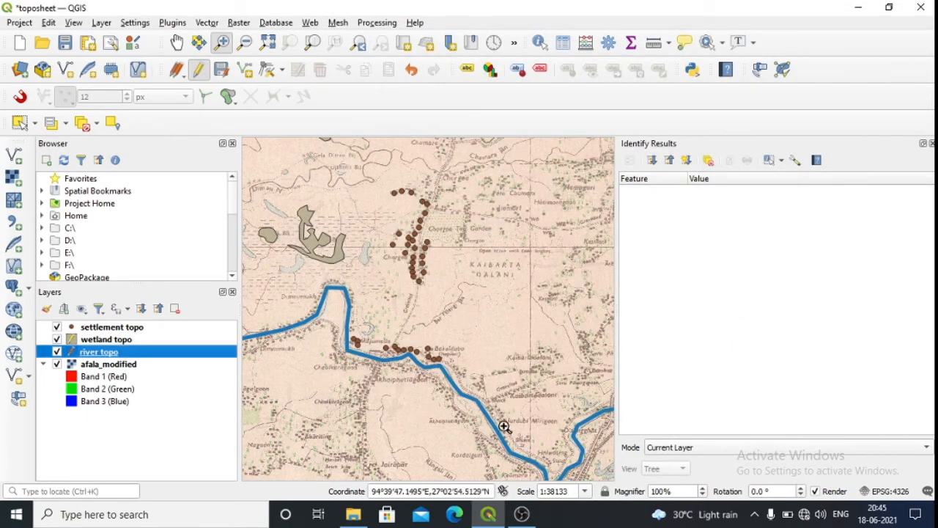
Open the wetland topo layer's symbology properties and select its simple fill symbol layer for editing.
right_click(115, 340)
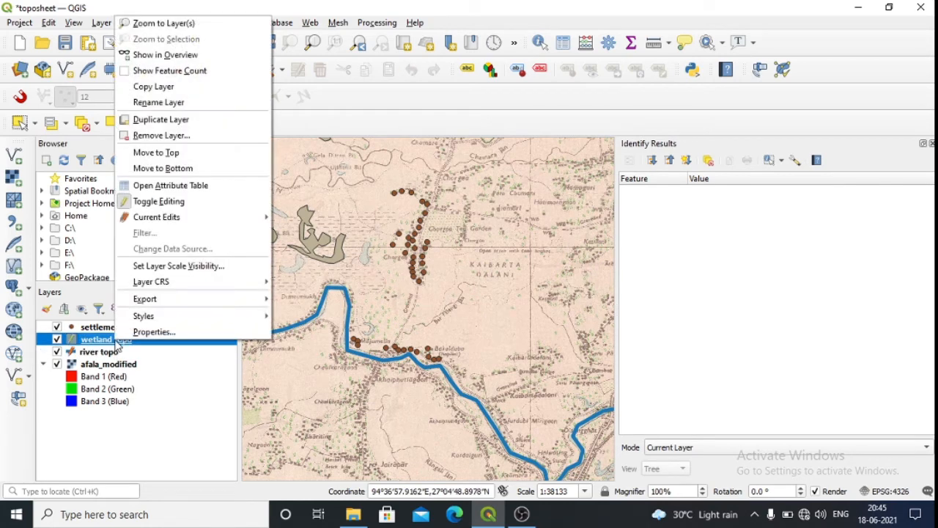
left_click(190, 340)
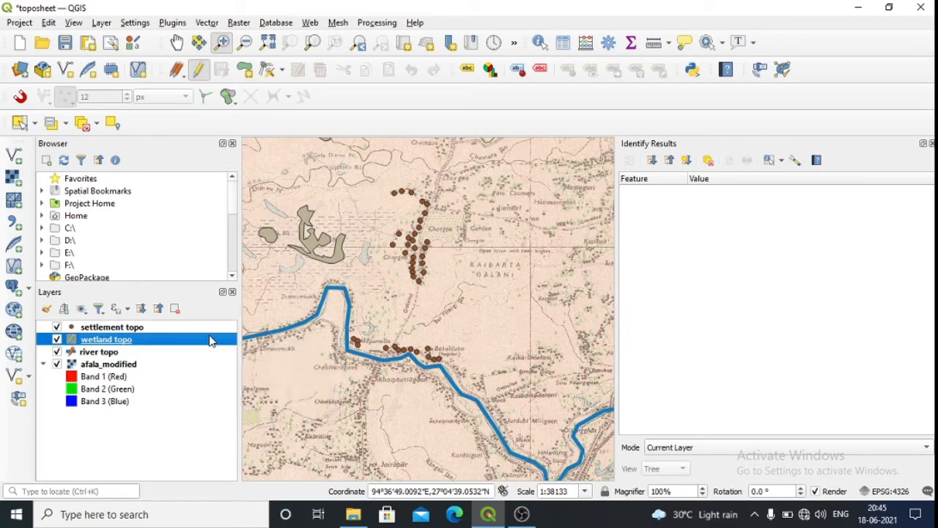
right_click(209, 339)
left_click(235, 328)
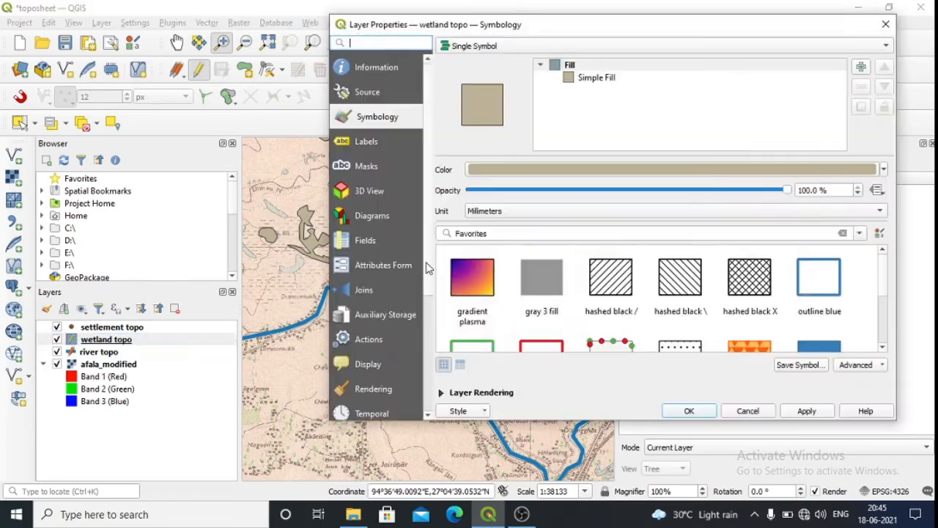
left_click(580, 78)
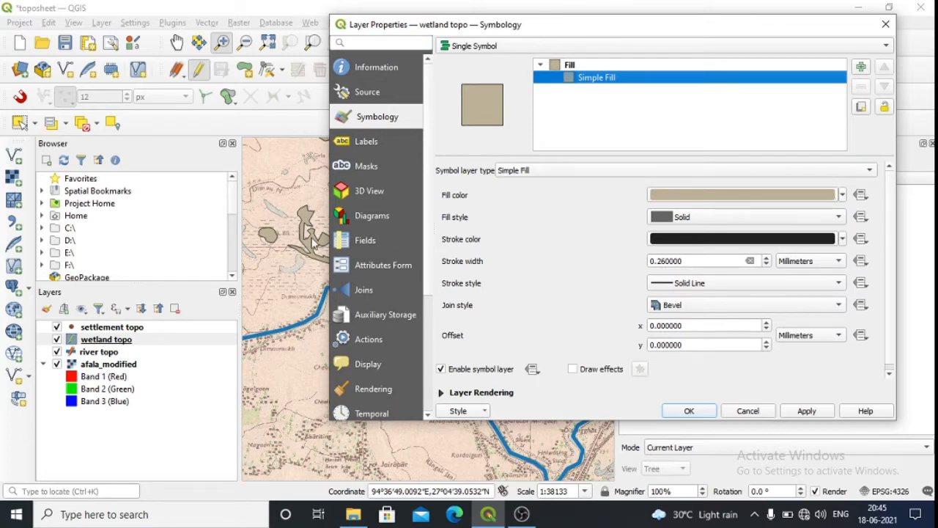
Change the wetland polygons' fill color to a bright, fully saturated cyan using the color wheel.
left_click(843, 195)
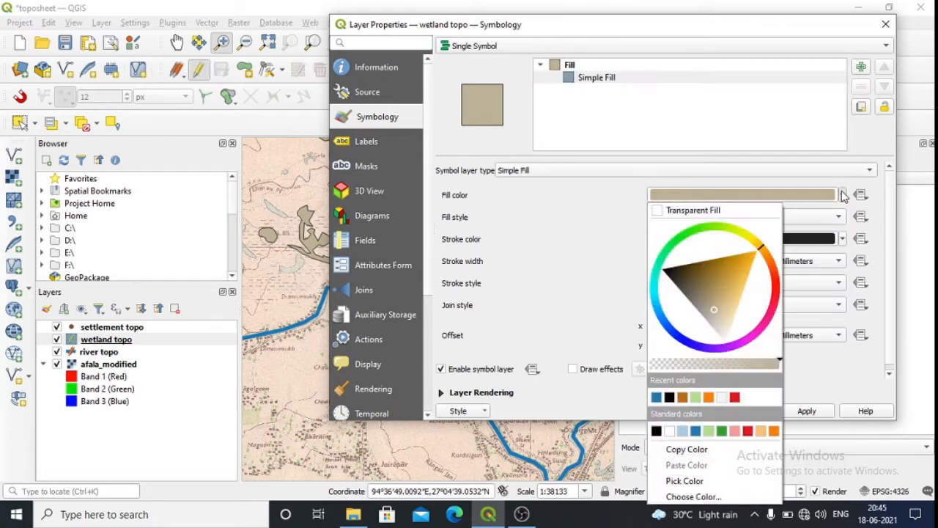
left_click(658, 290)
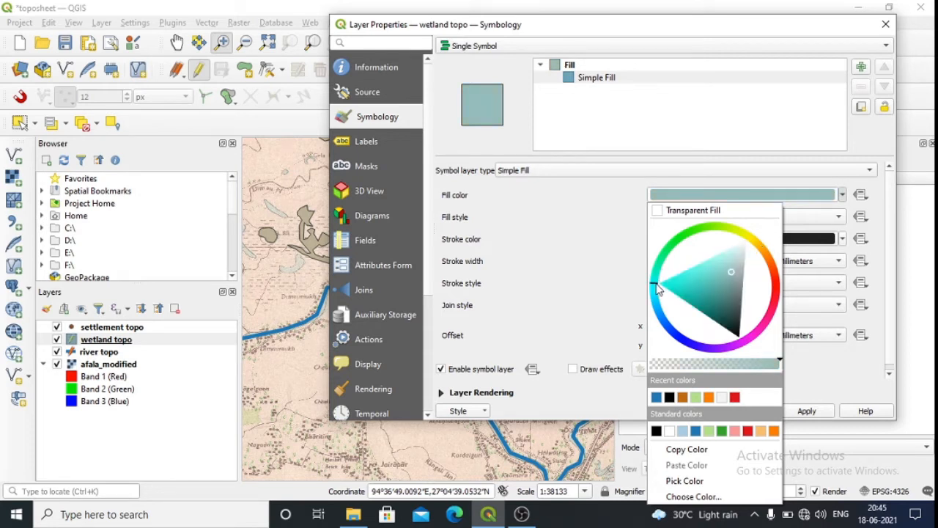
left_click(655, 296)
left_click(656, 312)
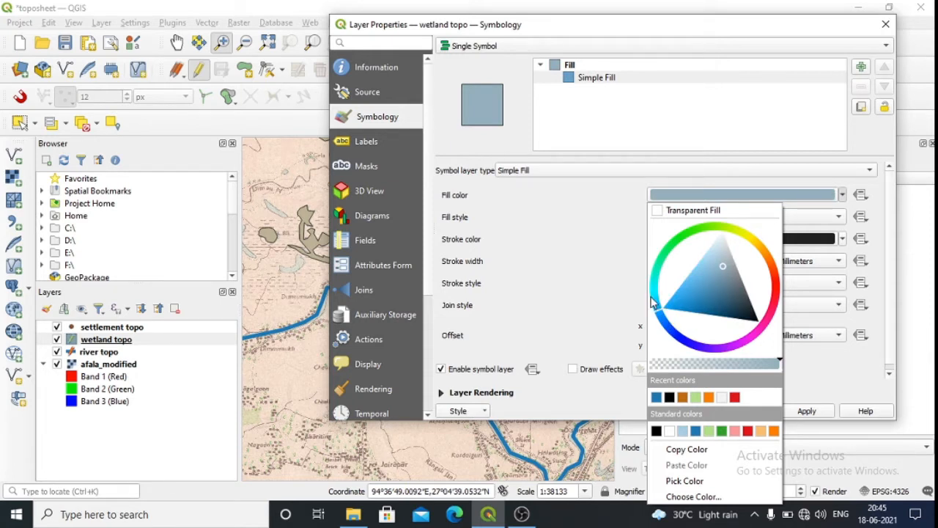
left_click(654, 306)
left_click_drag(654, 306, 659, 282)
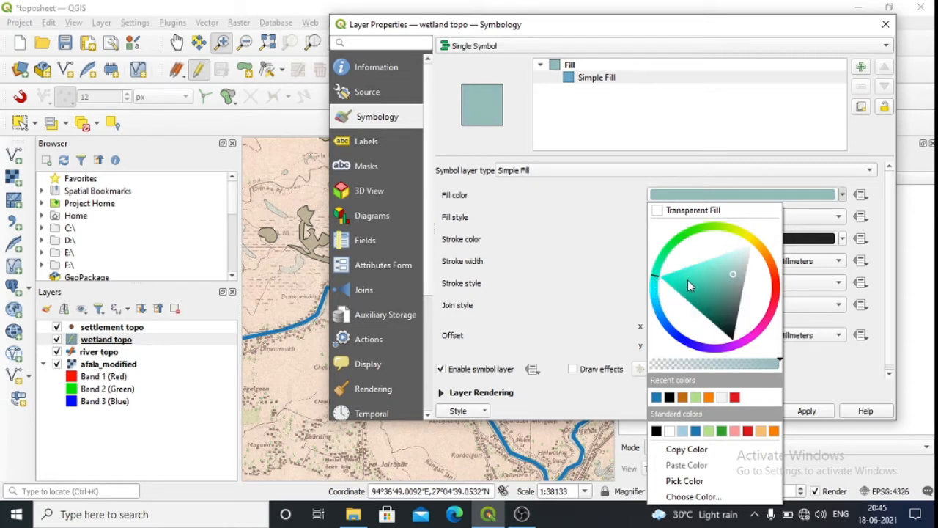
left_click(687, 280)
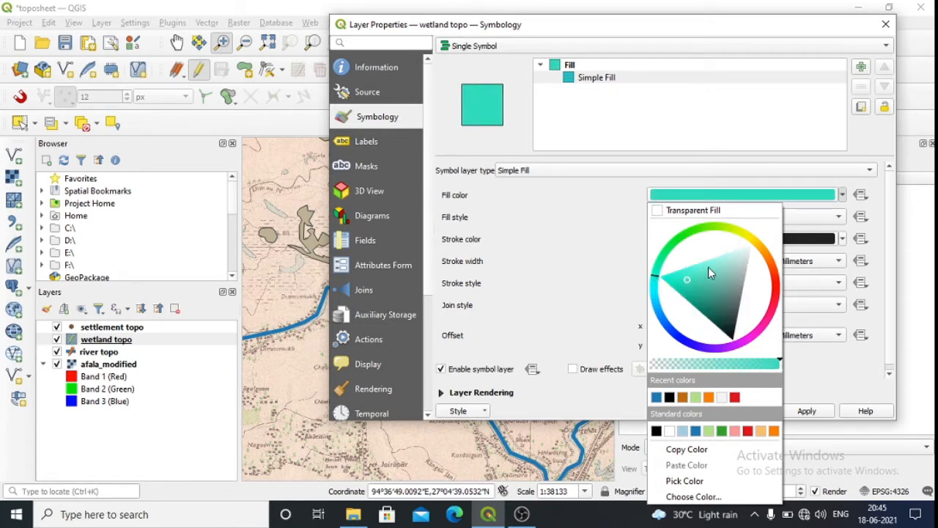
left_click(654, 291)
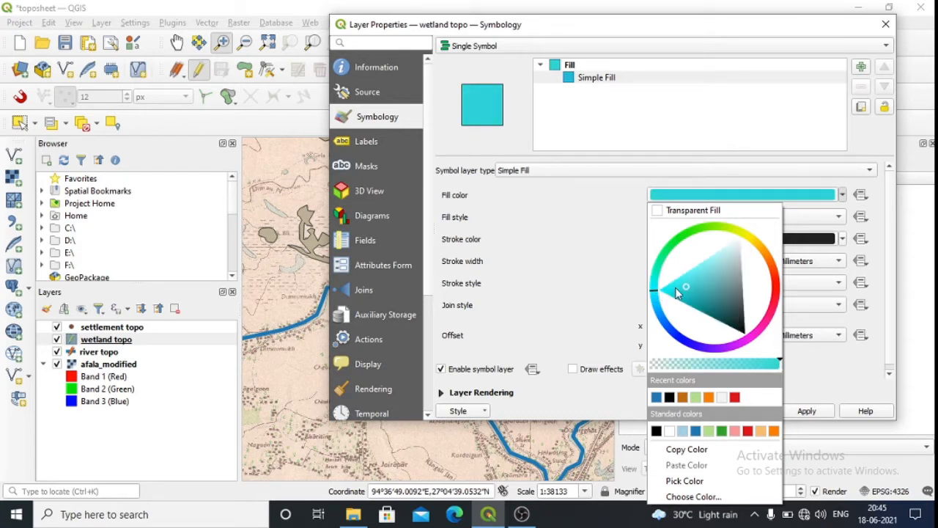
left_click(651, 283)
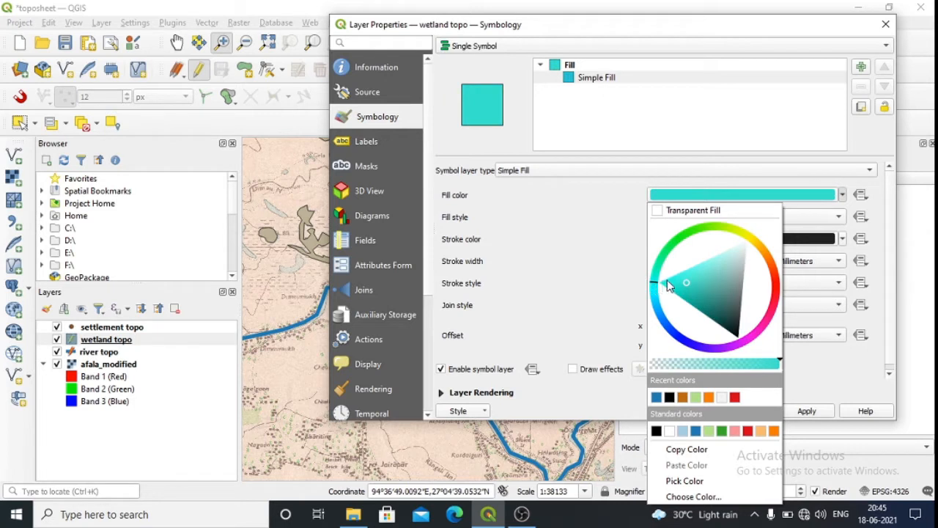
left_click(667, 286)
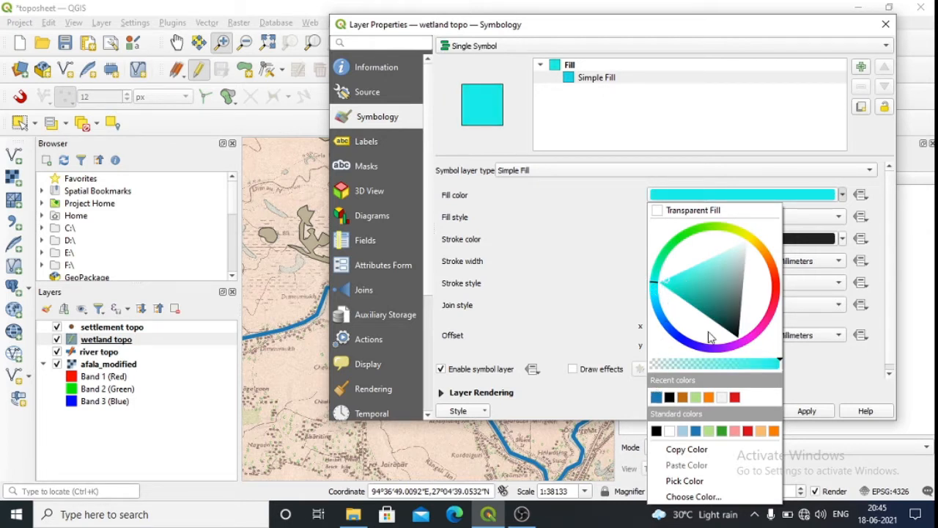
left_click(618, 229)
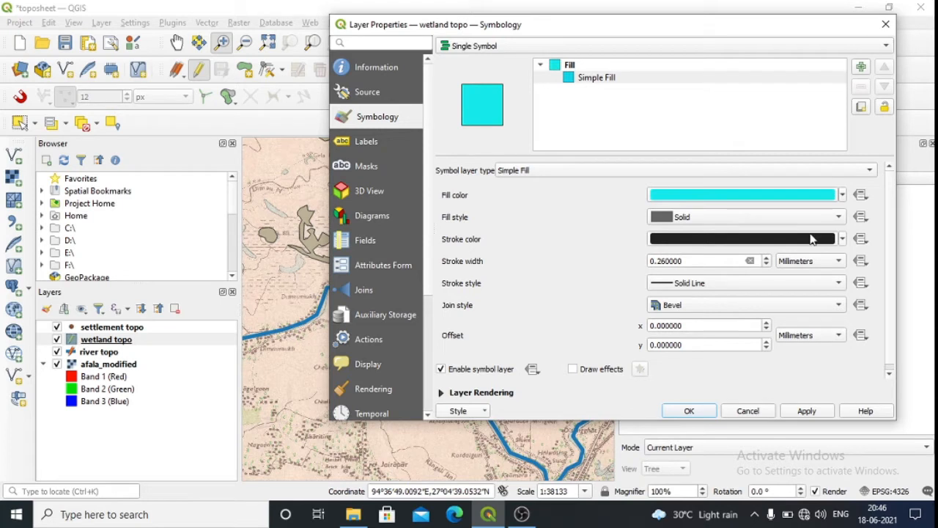
Set the wetland polygons' stroke width to 0.46 millimeters and apply the symbology to wetland topo.
left_click(766, 257)
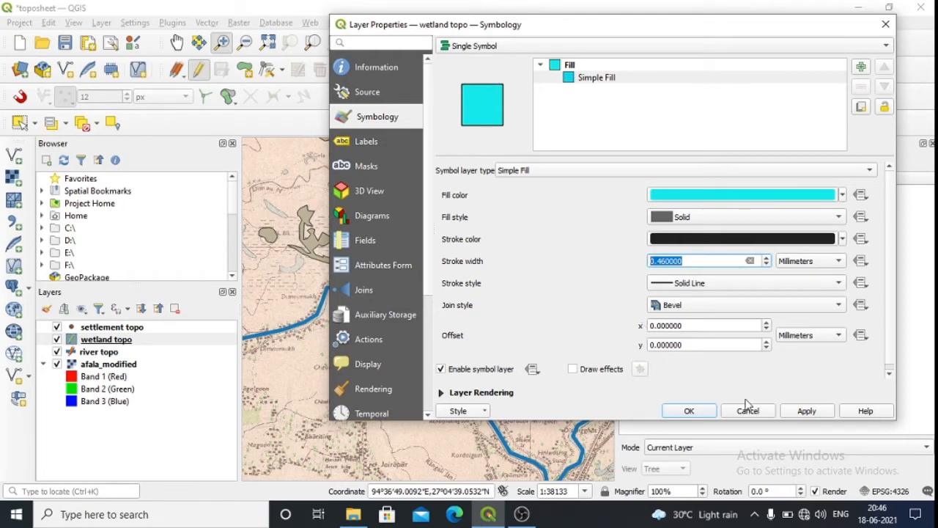
left_click(813, 415)
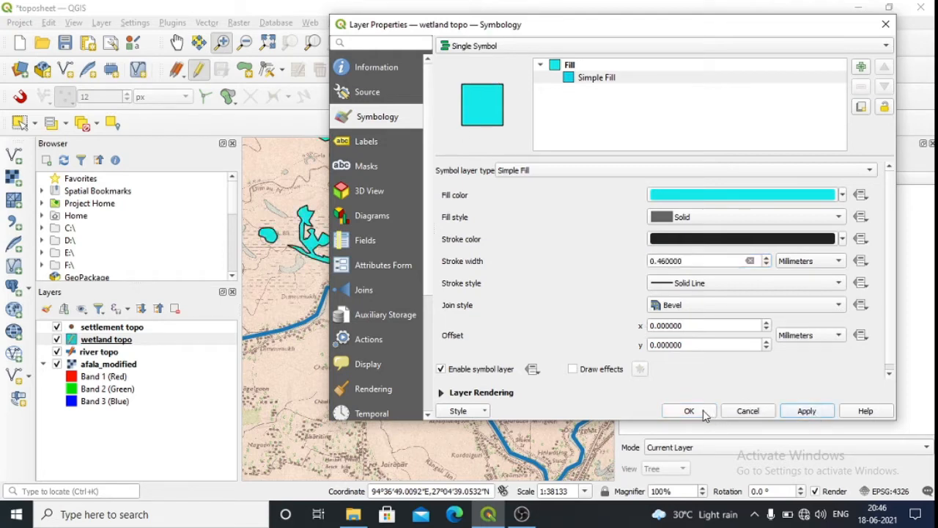
left_click(703, 409)
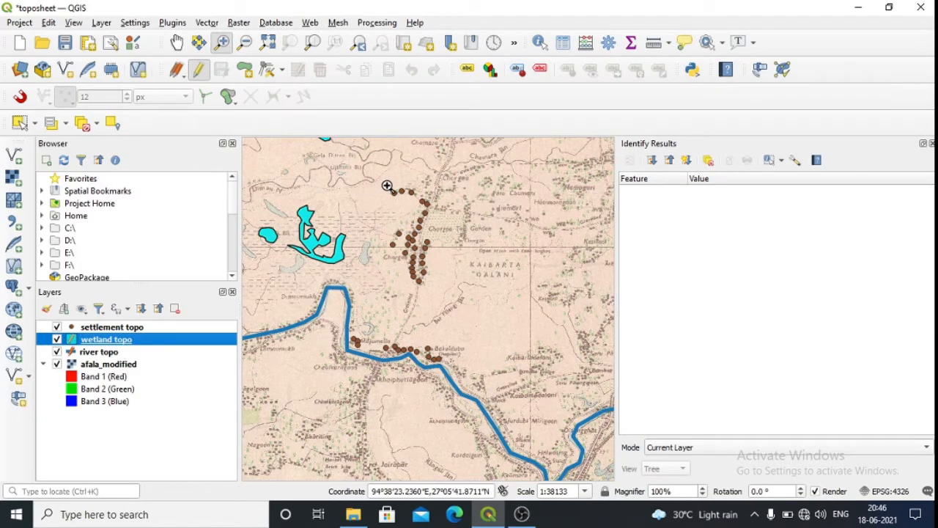
Open the settlement topo layer's symbology, change its simple marker fill color to the recent red and apply it.
left_click(100, 329)
right_click(101, 329)
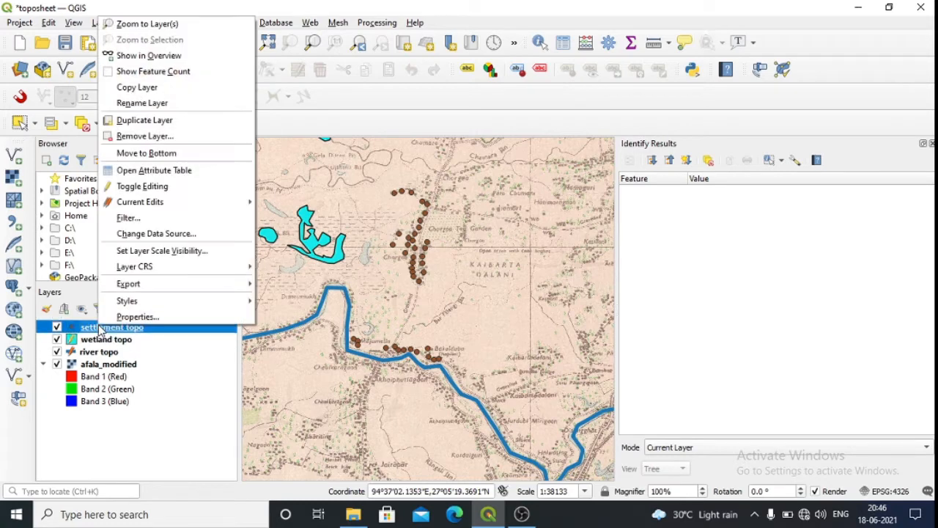
left_click(184, 320)
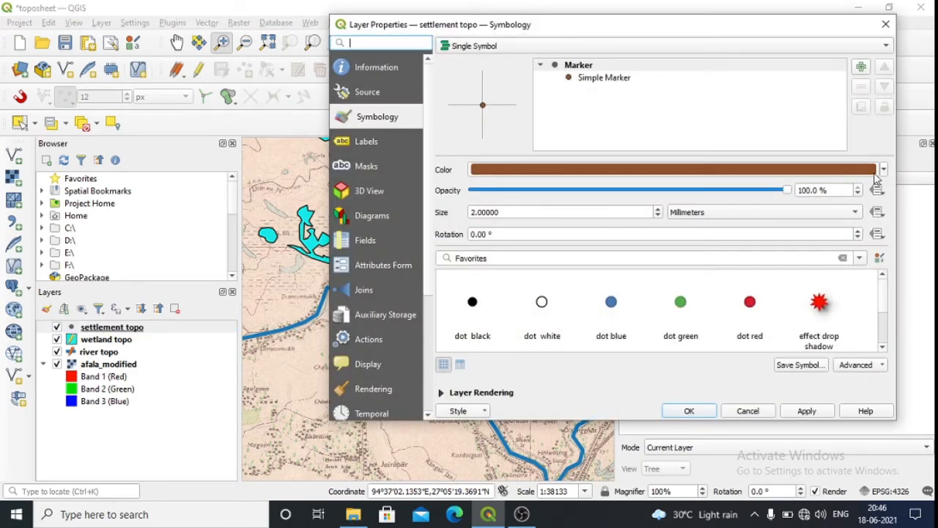
left_click(626, 79)
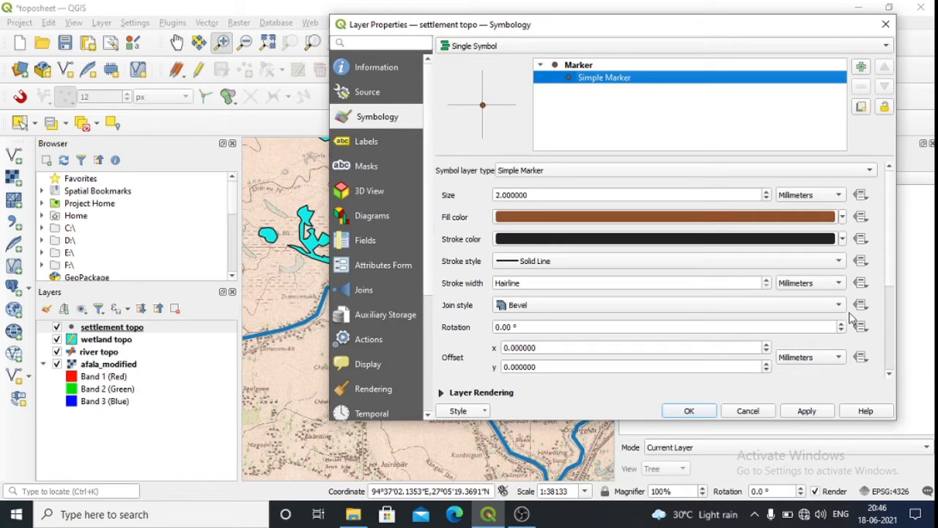
left_click(843, 217)
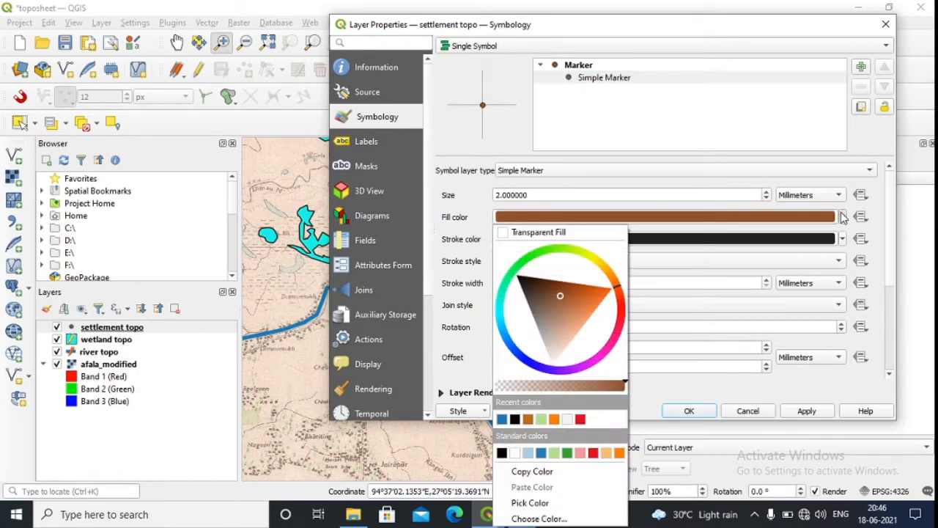
left_click(580, 419)
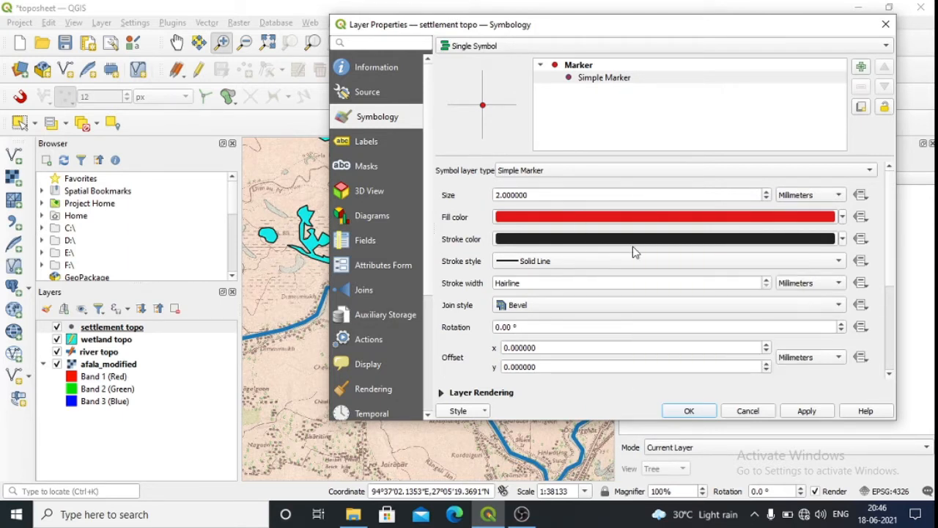
left_click(815, 412)
Set the settlement marker's size to 2.6 millimeters and apply the symbology to settlement topo.
left_click(584, 67)
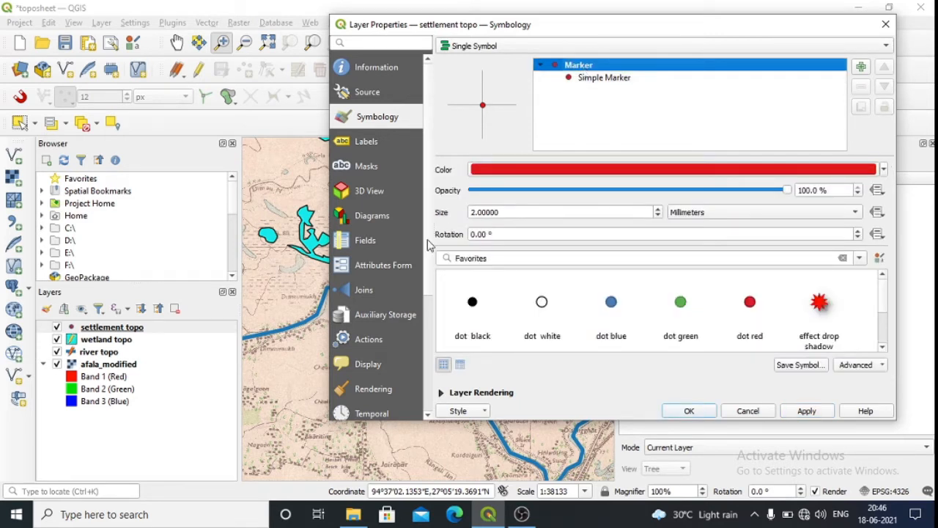
left_click(658, 209)
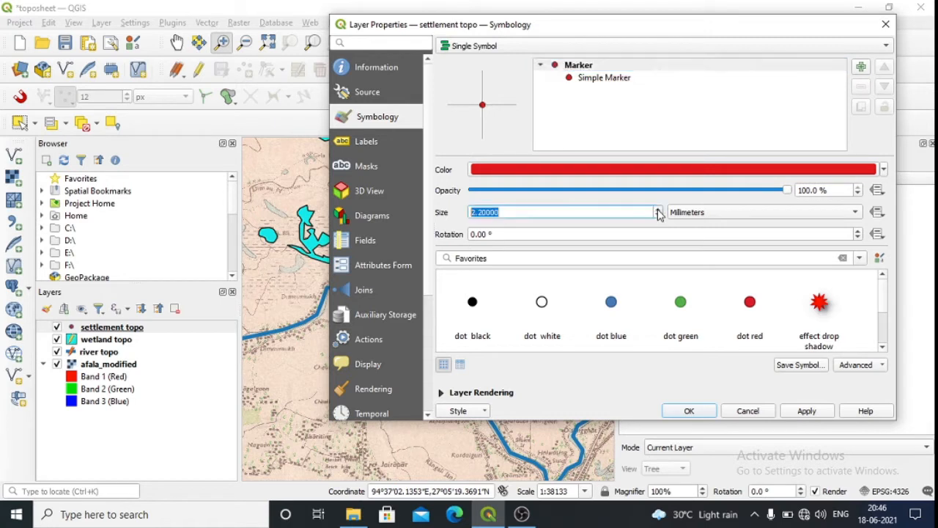
left_click(658, 209)
left_click(659, 209)
left_click(657, 216)
left_click(658, 216)
left_click(657, 215)
left_click(657, 215)
left_click(657, 216)
left_click(810, 413)
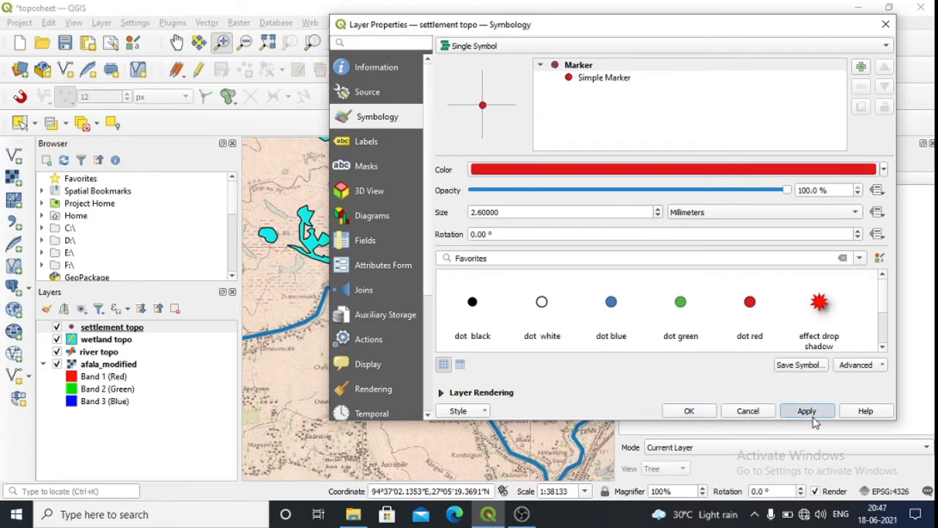
left_click(697, 415)
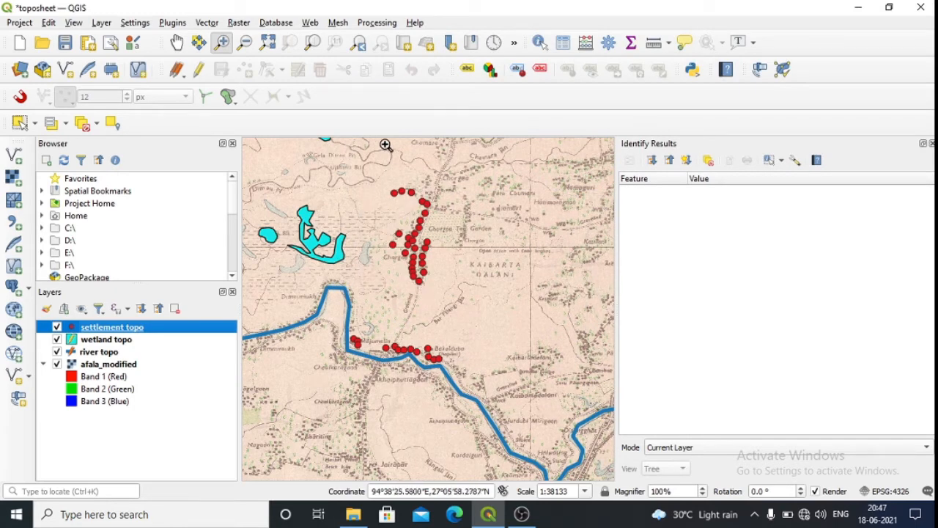
Show the full extent of the toposheet in the map canvas and create a new print layout titled "toposhhet 2".
left_click(268, 46)
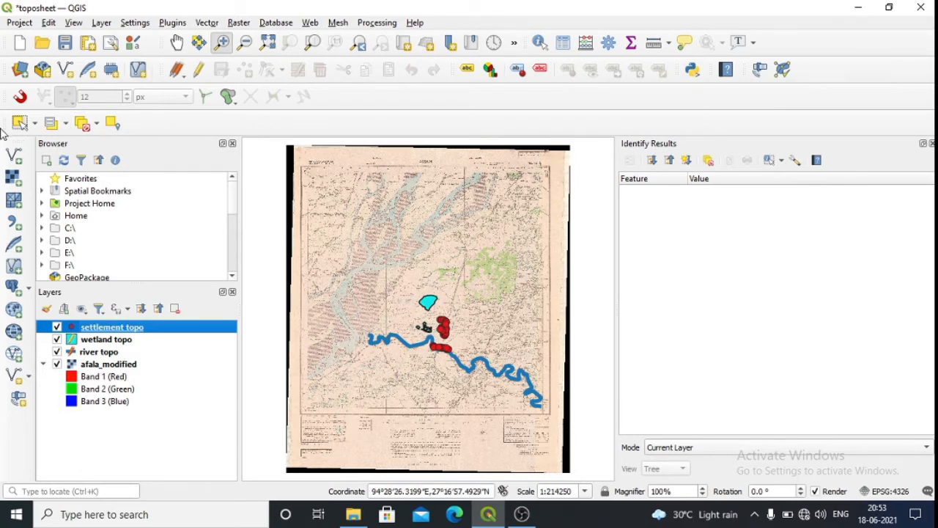
left_click(20, 23)
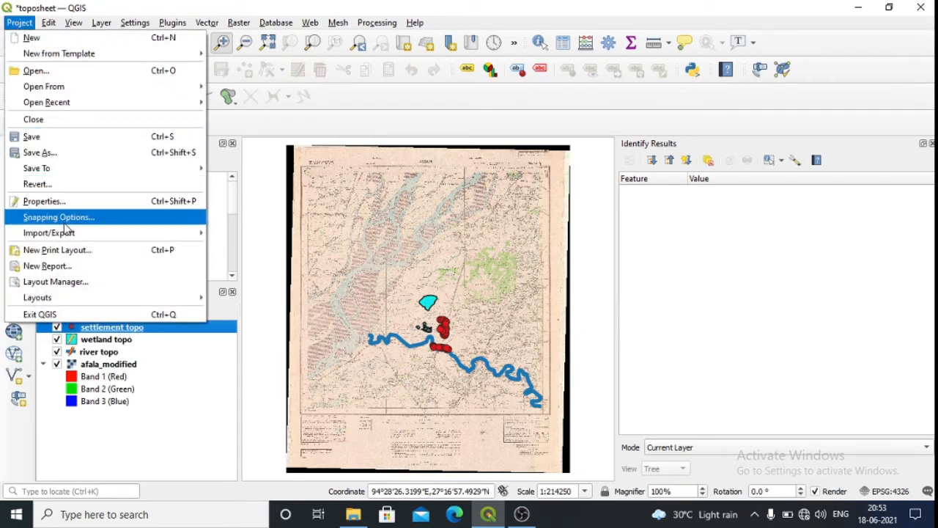
left_click(155, 253)
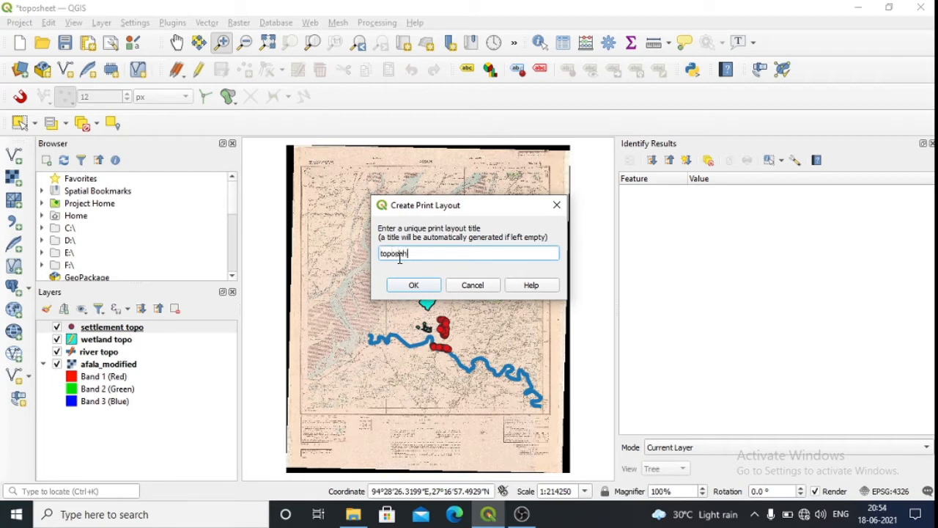
left_click(433, 289)
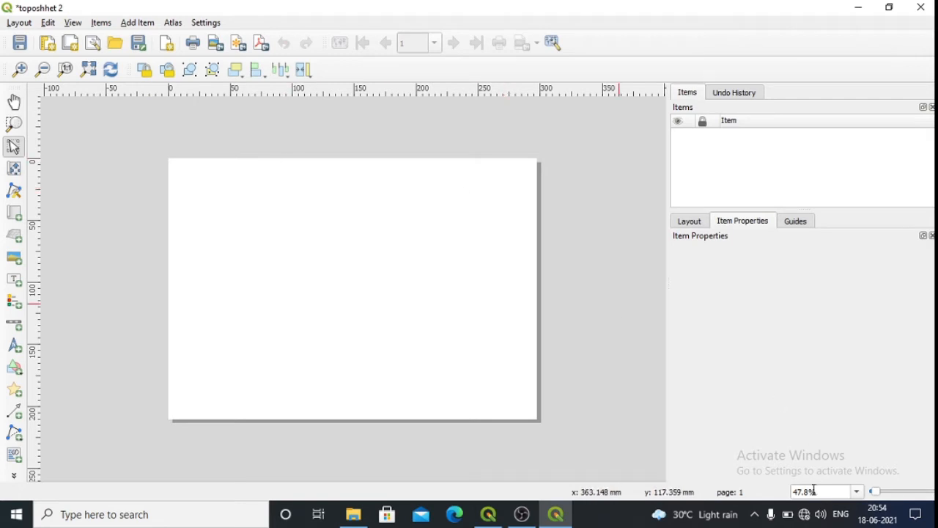
Fit the blank layout page in view and examine its page size and orientation options.
left_click(856, 492)
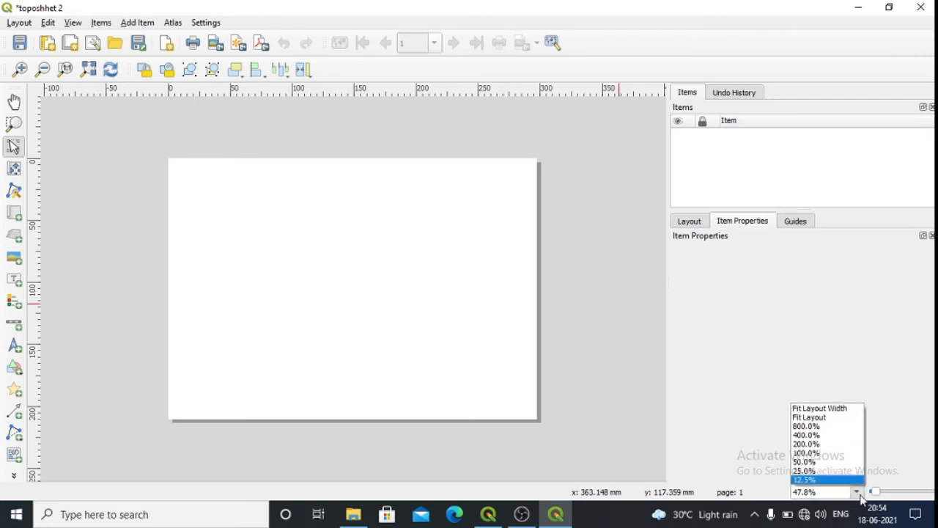
left_click(811, 417)
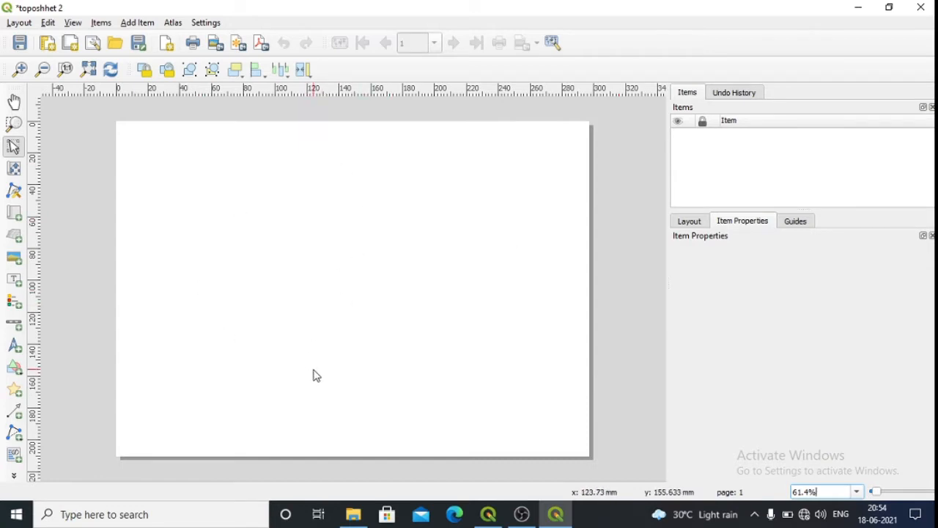
right_click(478, 192)
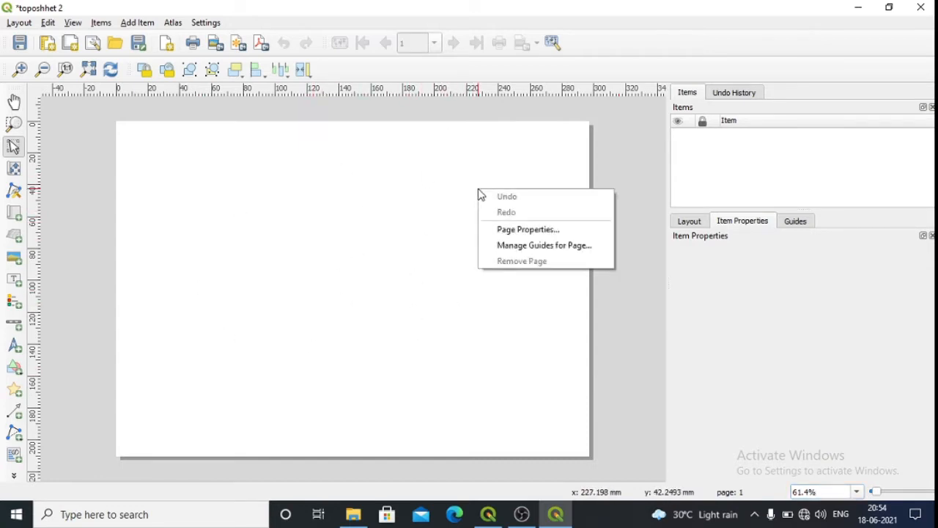
left_click(520, 231)
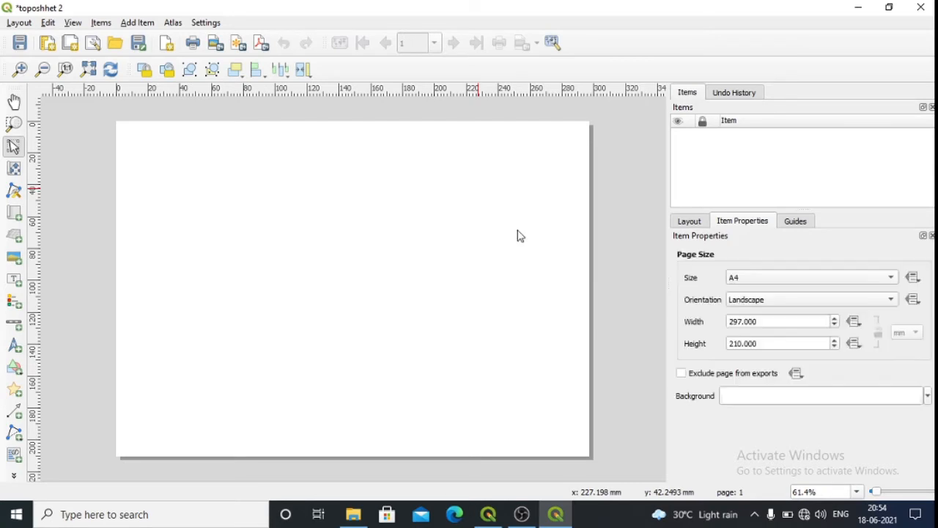
left_click(867, 306)
left_click(762, 299)
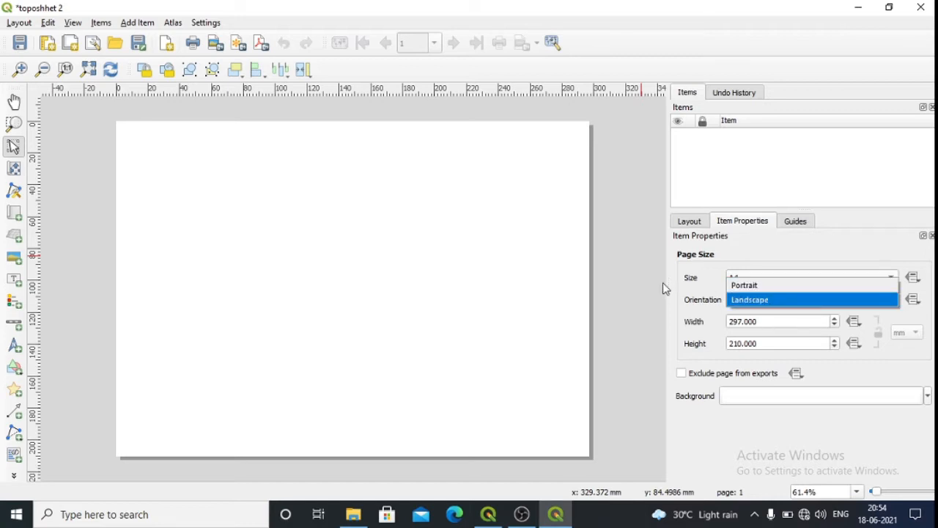
left_click(428, 180)
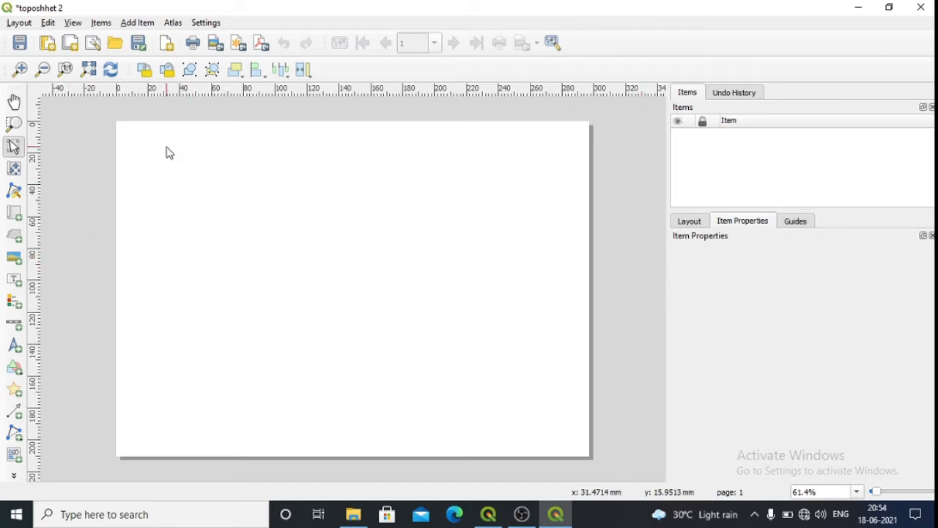
Draw a rectangle shape as a border just inside the page edges and extend its upper-left corner slightly outward for a narrower margin.
left_click(15, 368)
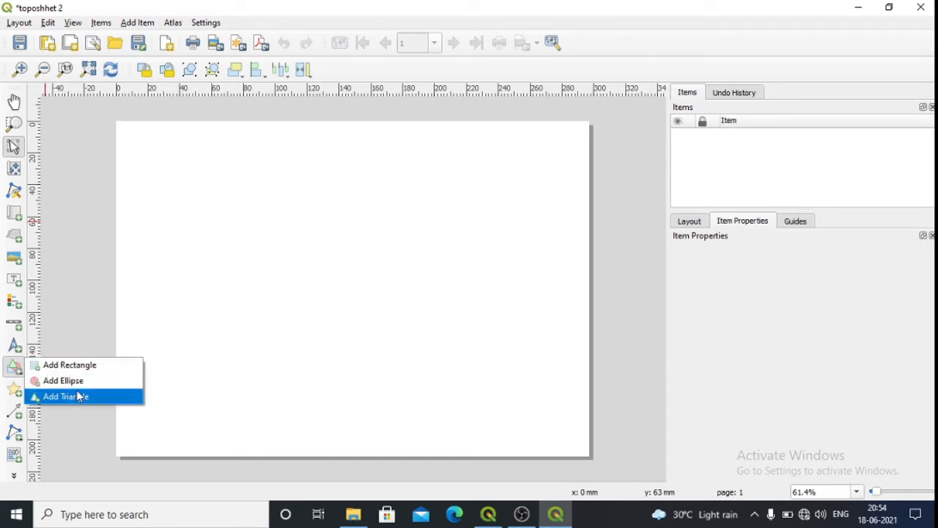
left_click(85, 367)
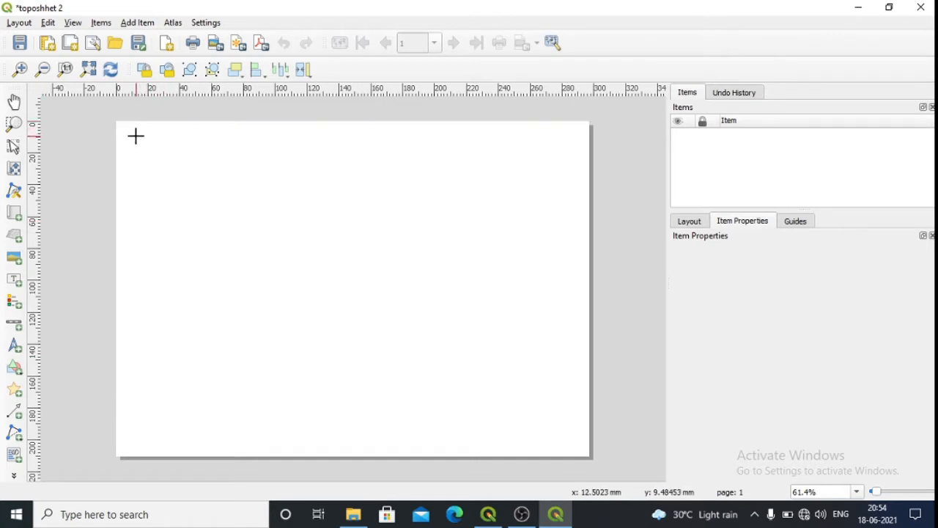
left_click_drag(135, 136, 578, 443)
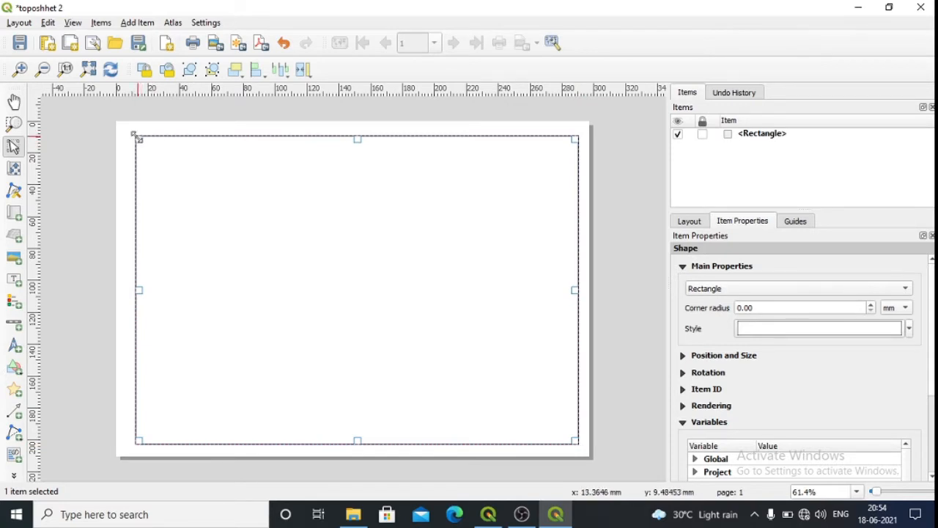
left_click_drag(135, 137, 127, 133)
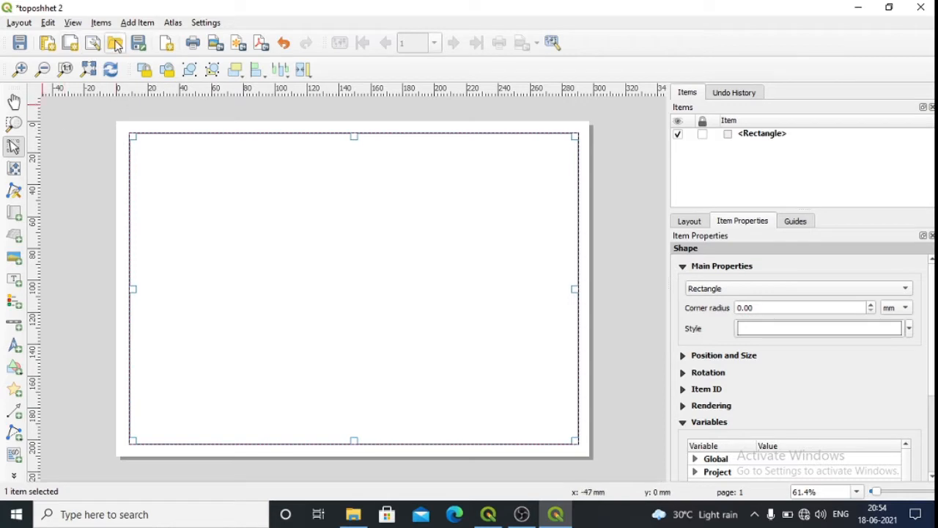
Add a map item inside the rectangular border, spanning most of its width and leaving an empty strip above it.
left_click(149, 25)
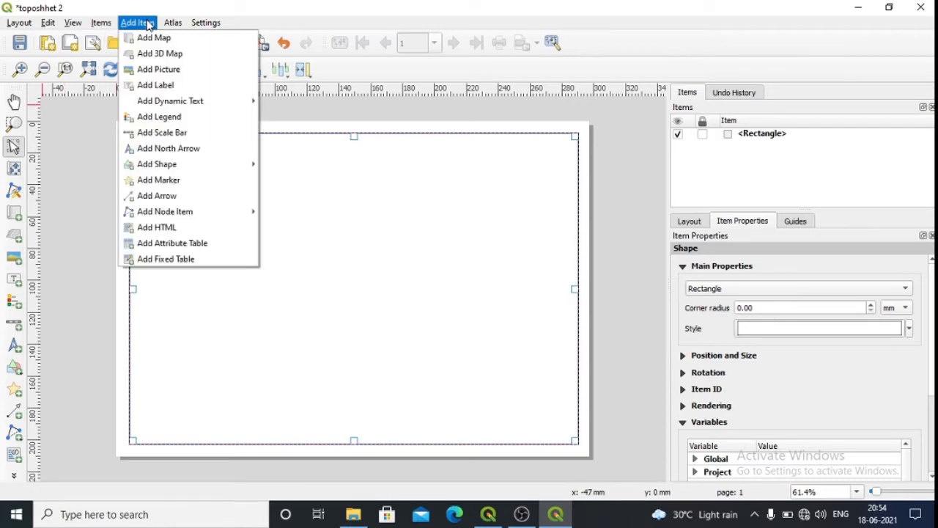
left_click(156, 37)
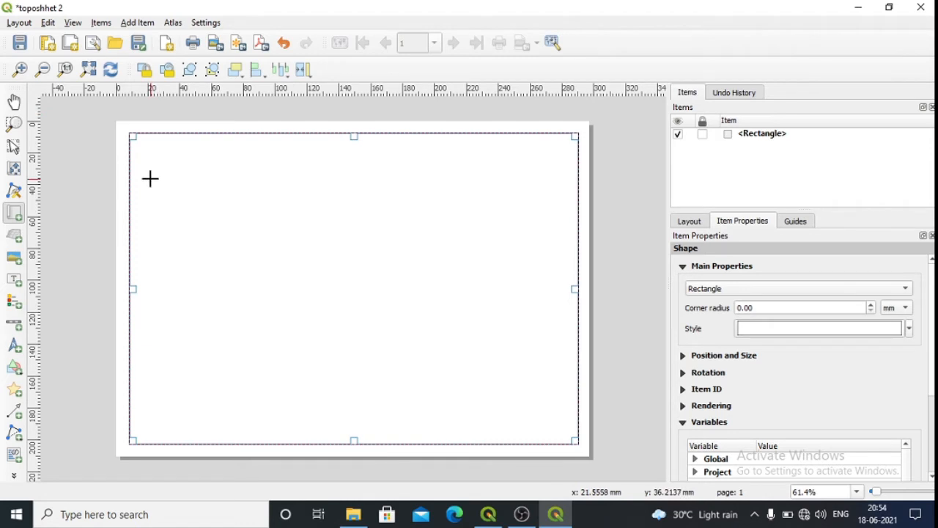
left_click_drag(150, 178, 560, 428)
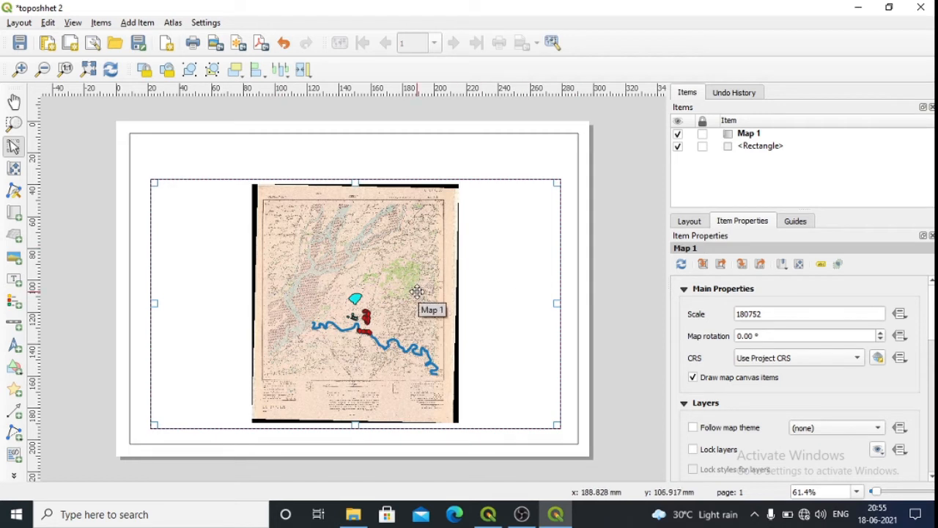
Examine the map's scale and the item properties of the border rectangle and the map, ending with the map selected.
left_click(747, 314)
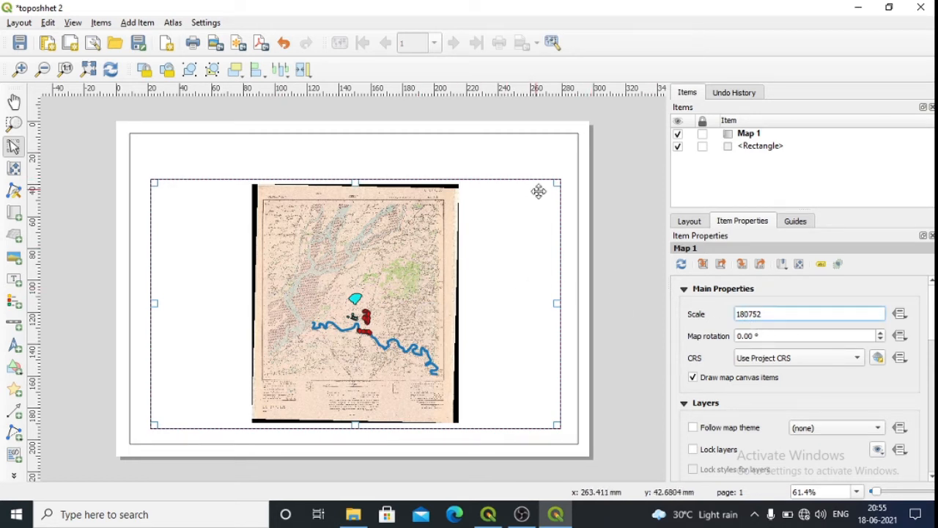
left_click(562, 153)
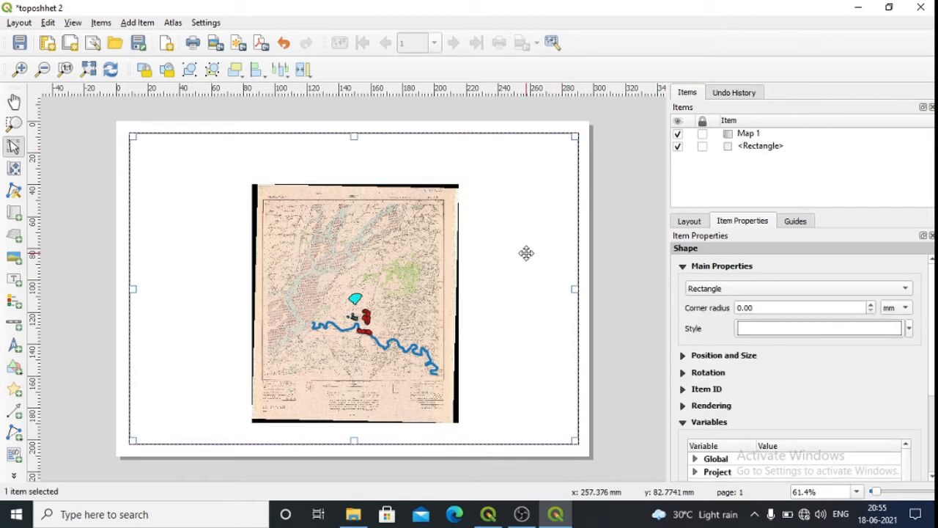
left_click(449, 256)
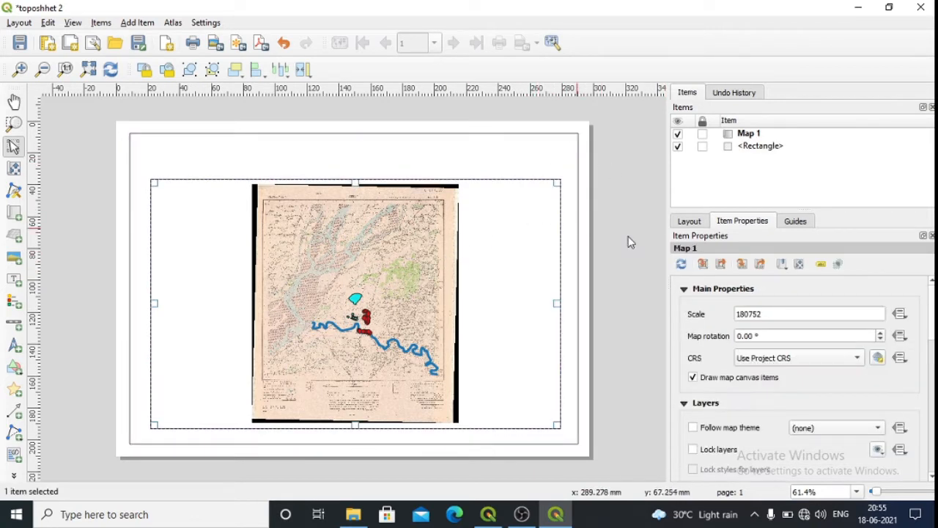
left_click(554, 145)
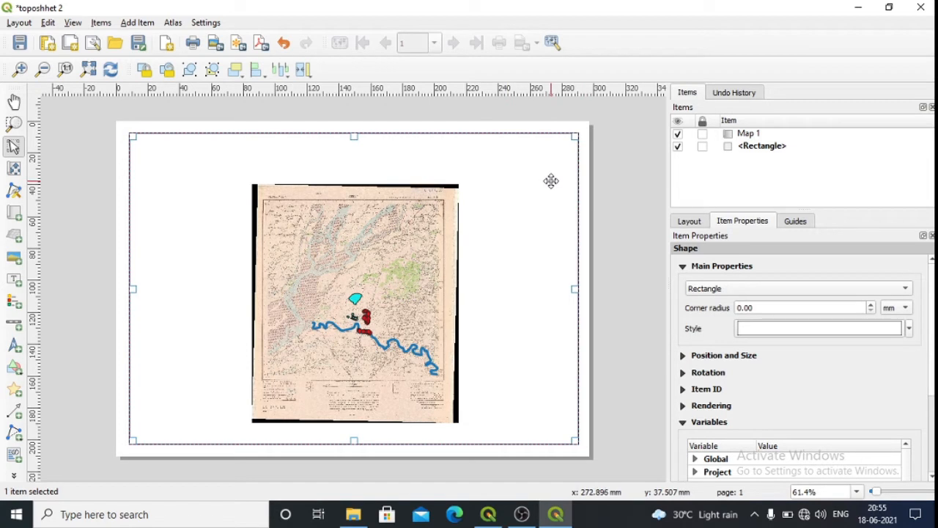
left_click(449, 253)
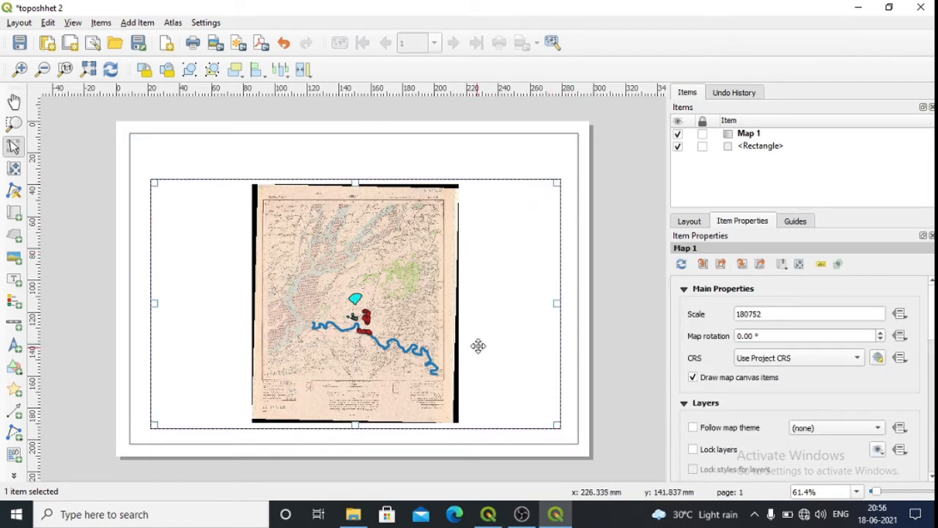
Reduce the Map 1 scale value in the layout, ending at 60752.
left_click(744, 313)
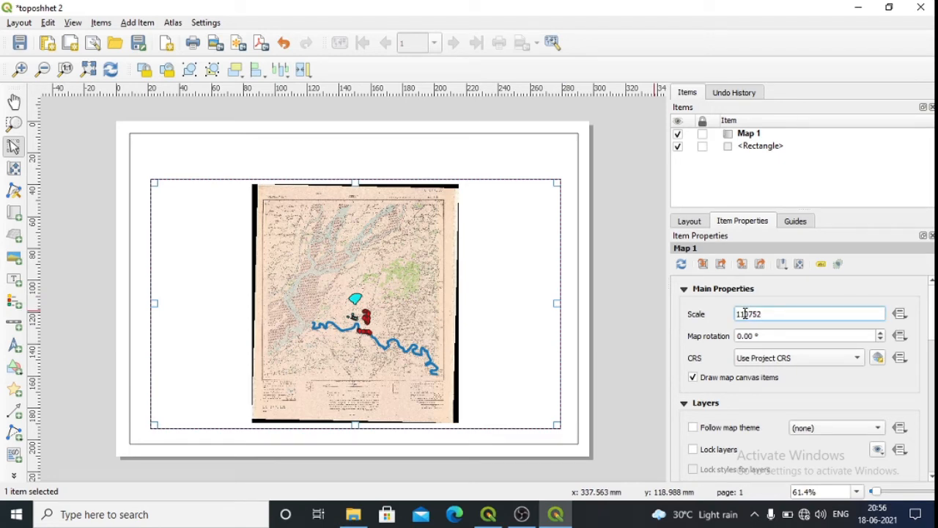
key("Return")
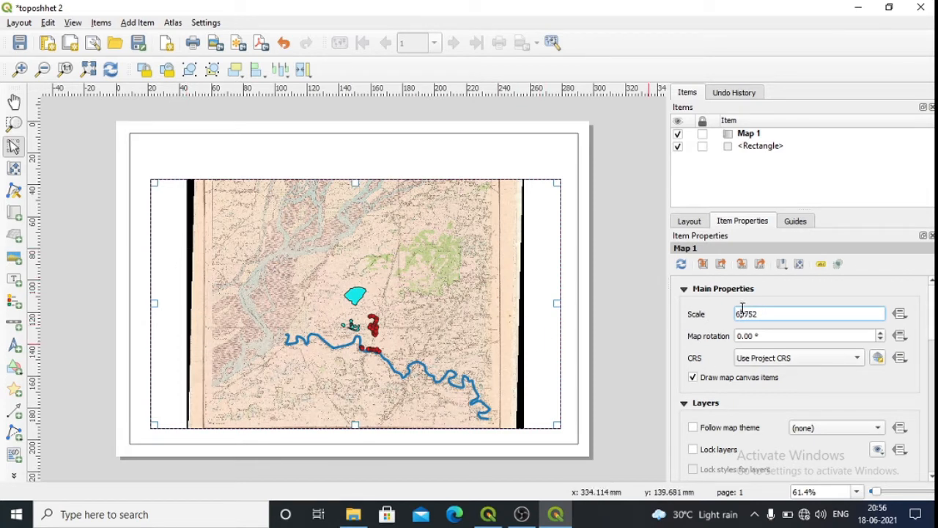
key("Return")
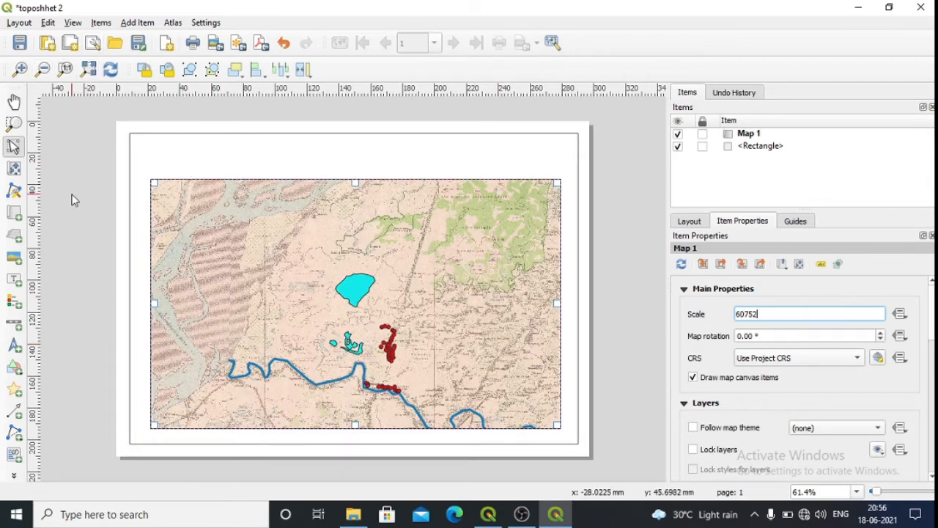
Move the content of Map 1 up and to the left within its frame to bring in the river's lower course.
left_click(15, 169)
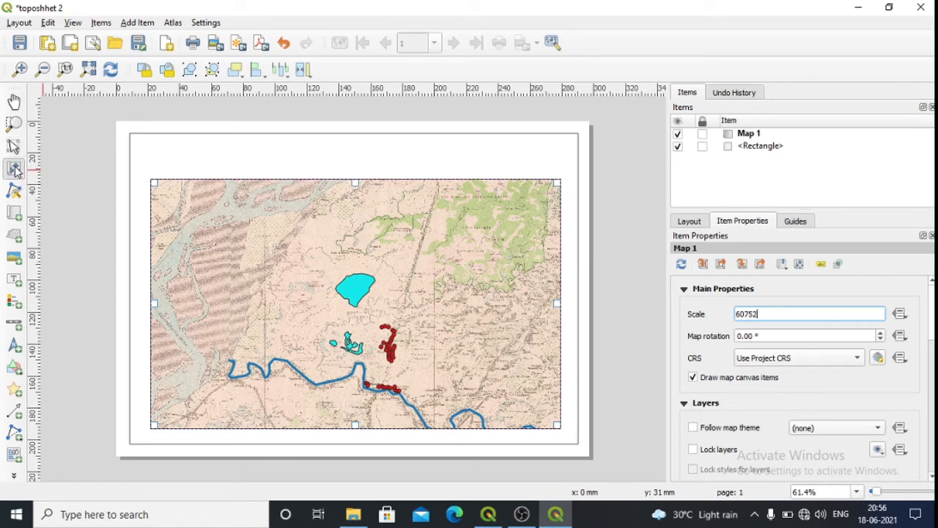
right_click(319, 295)
left_click_drag(311, 275, 314, 212)
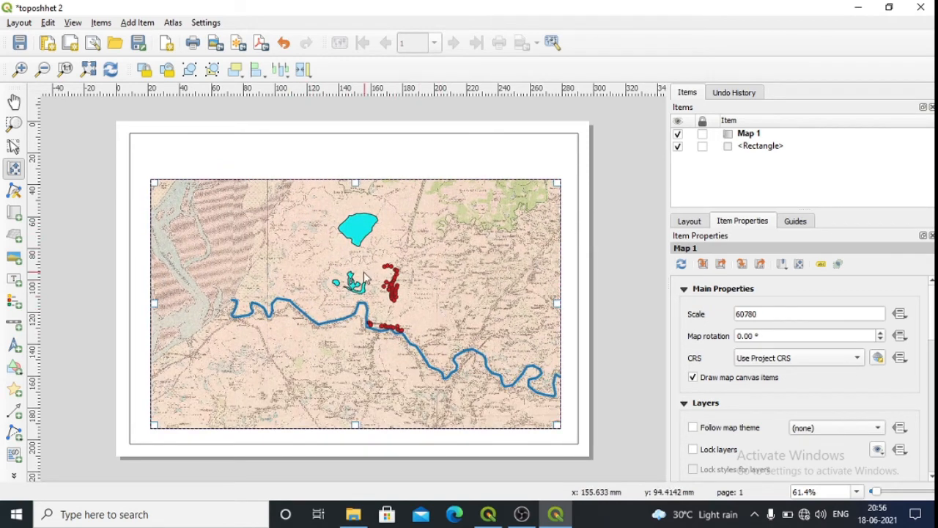
left_click_drag(367, 272, 301, 255)
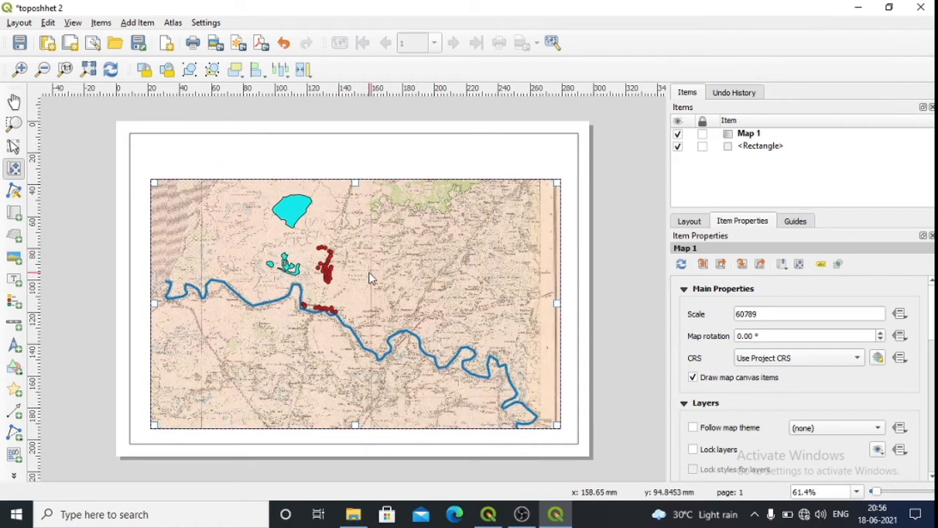
left_click_drag(369, 273, 390, 258)
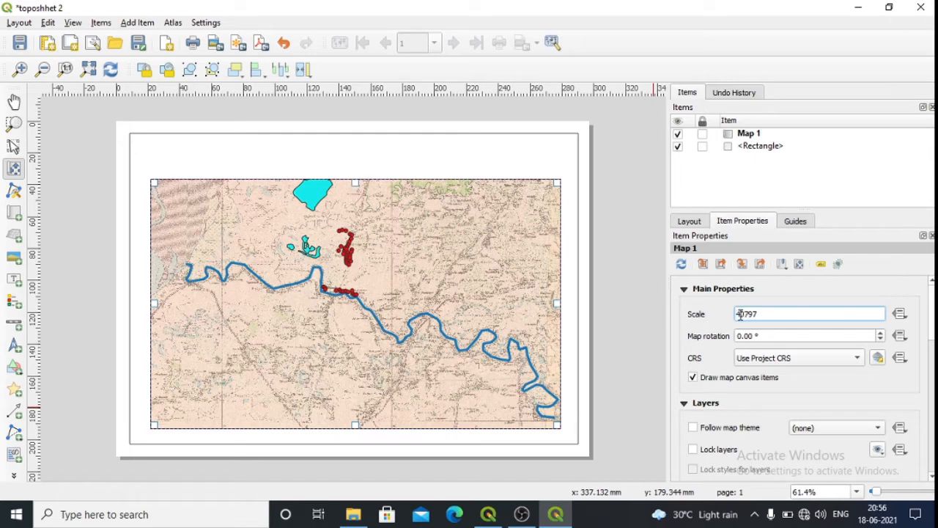
Set the Map 1 scale to 40797 and move its content down so the large wetland polygon is inside the frame.
key("Return")
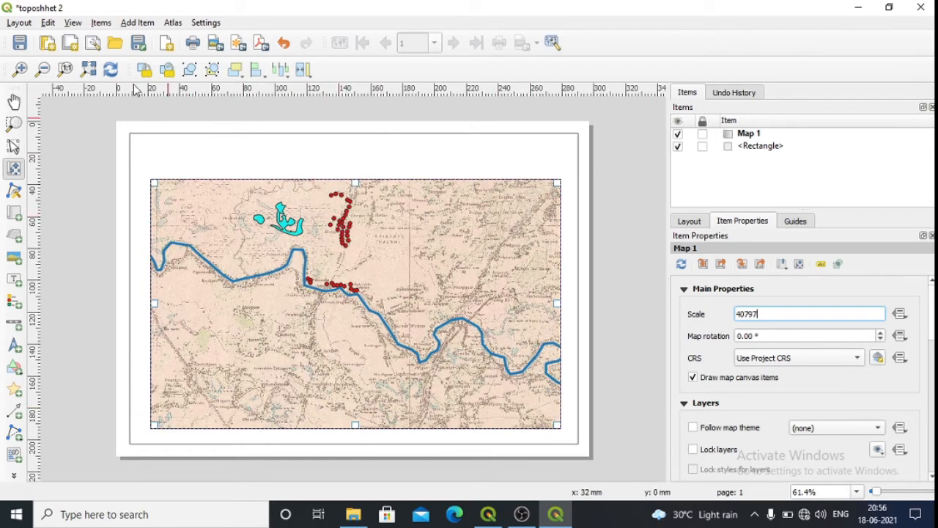
left_click_drag(195, 220, 197, 285)
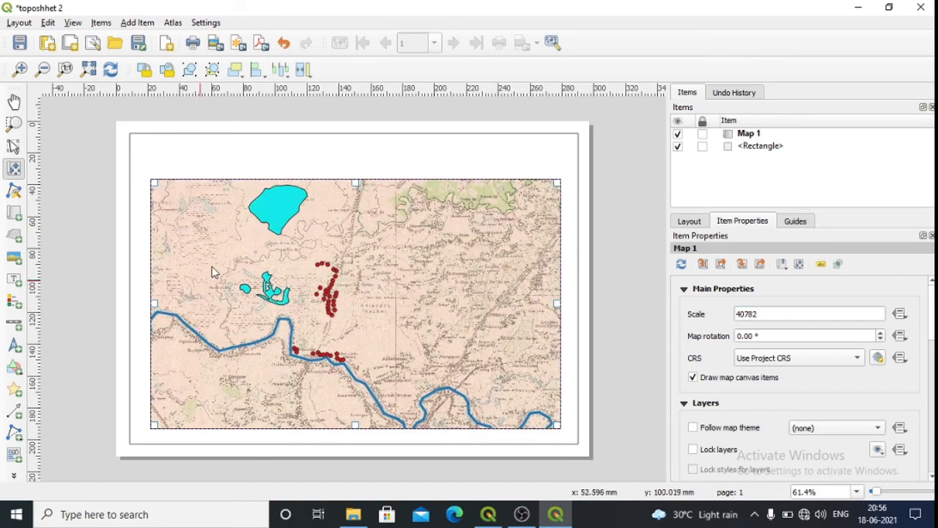
left_click_drag(218, 254, 218, 265)
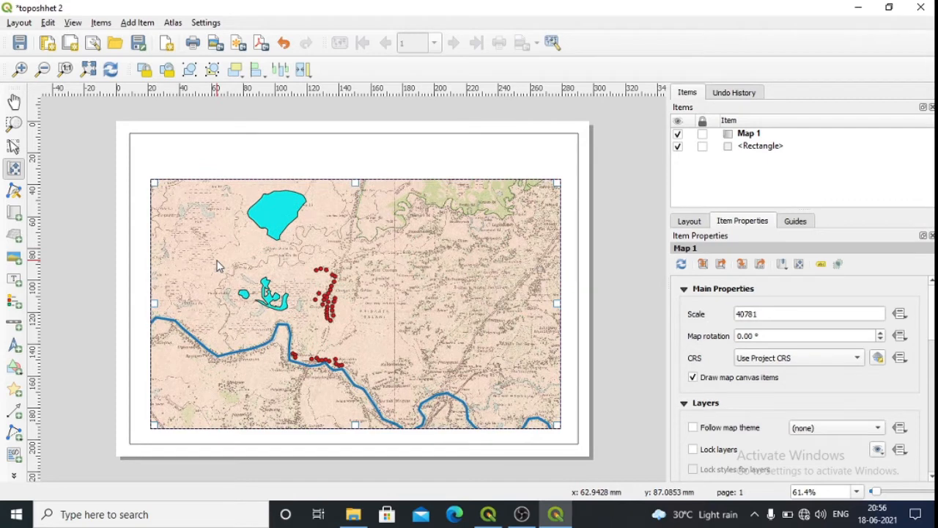
Set the Map 1 scale to 30781 and move its content down and right to frame the wetlands and settlement points.
left_click(742, 313)
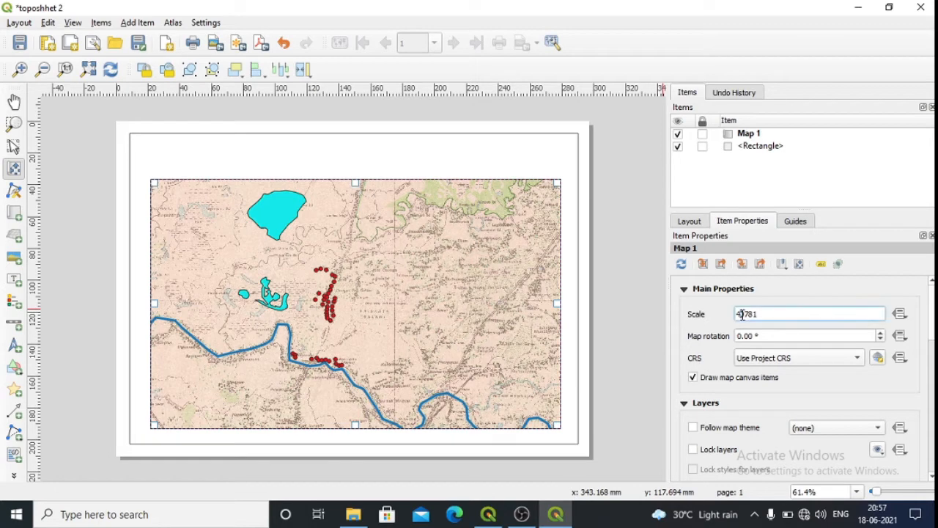
key("Return")
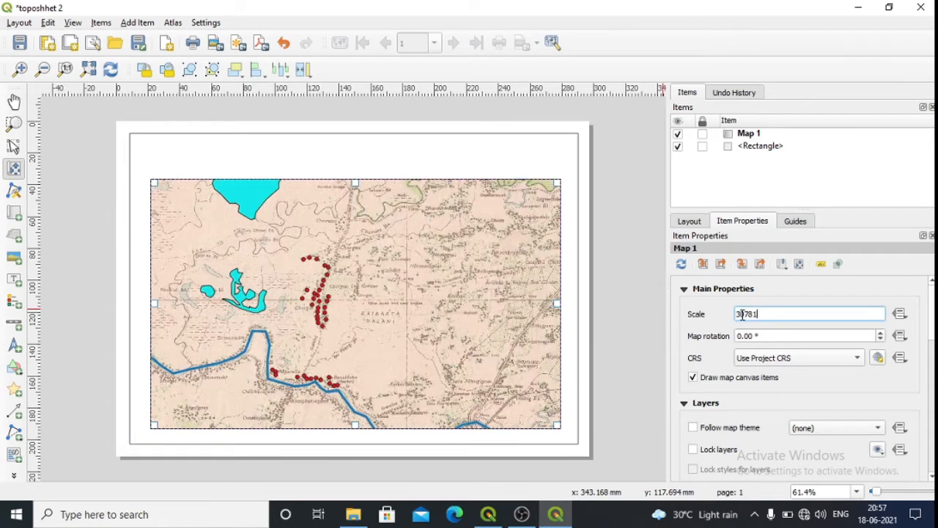
left_click_drag(242, 282, 279, 316)
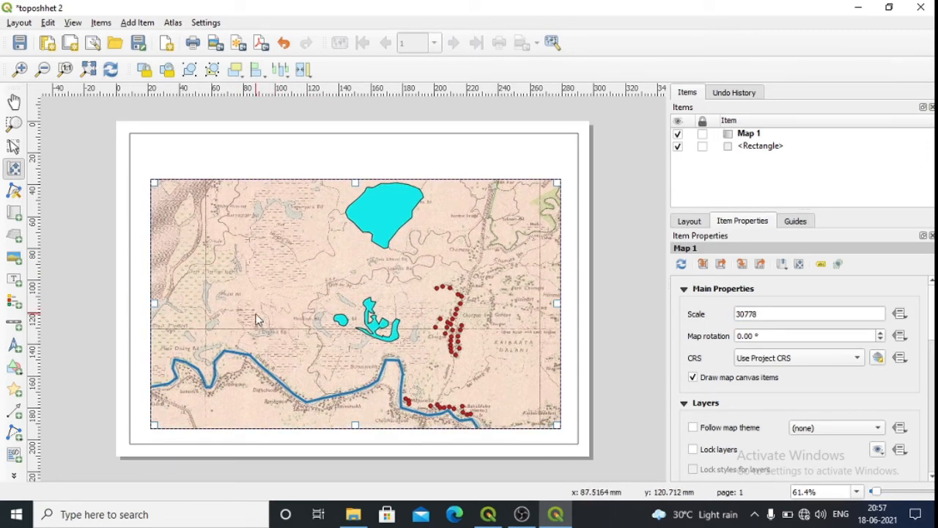
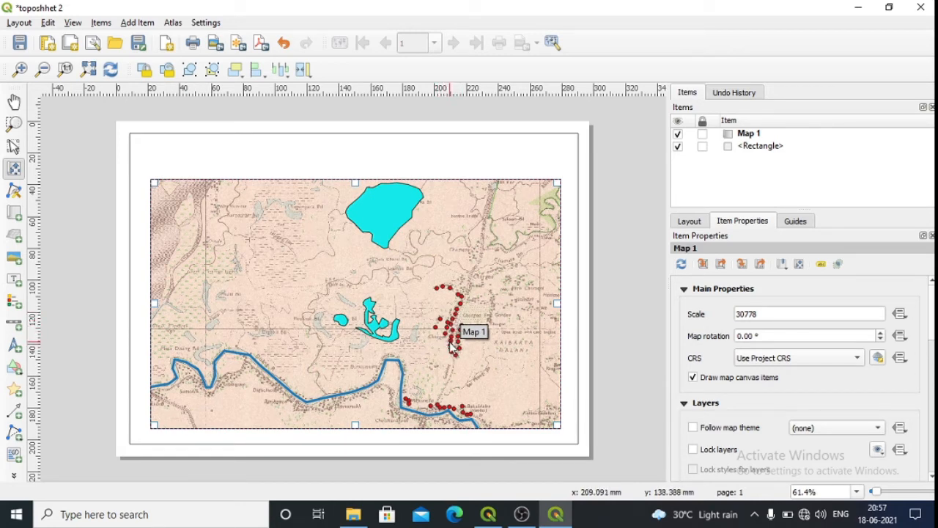
Switch to the main QGIS project window and set the settlement topo layer's marker size to 2.8 millimeters.
left_click(856, 7)
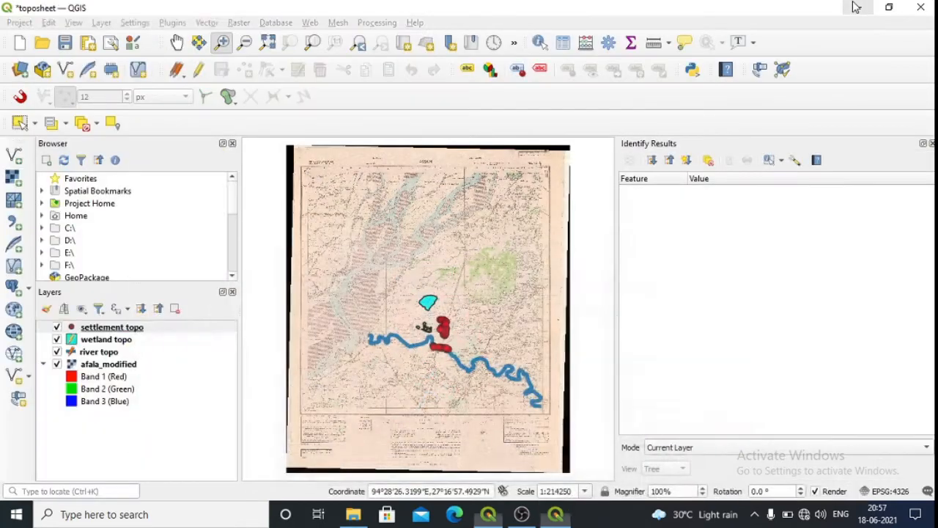
right_click(159, 329)
left_click(196, 316)
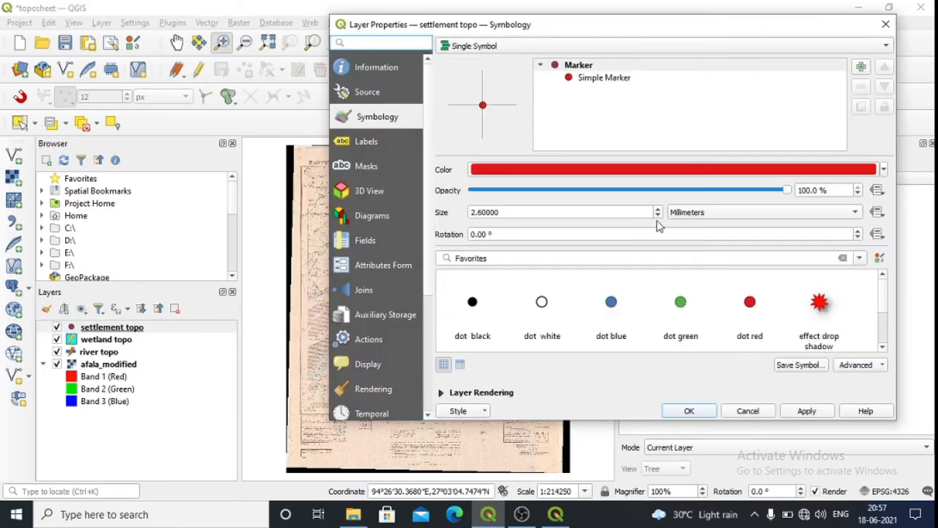
left_click(658, 209)
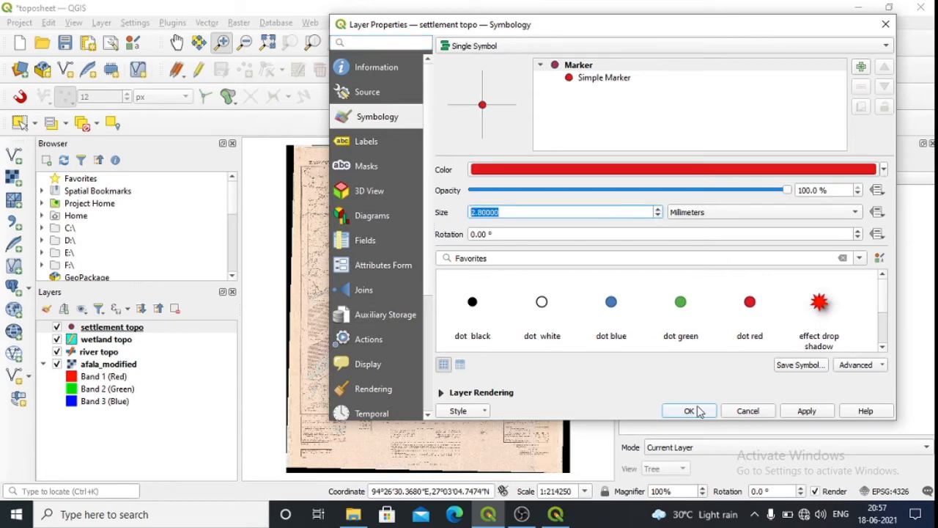
left_click(825, 410)
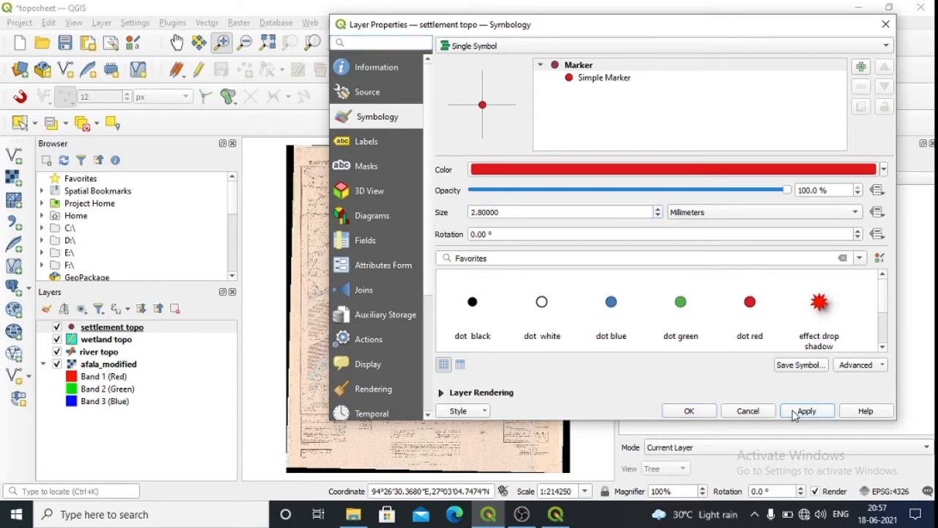
left_click(689, 410)
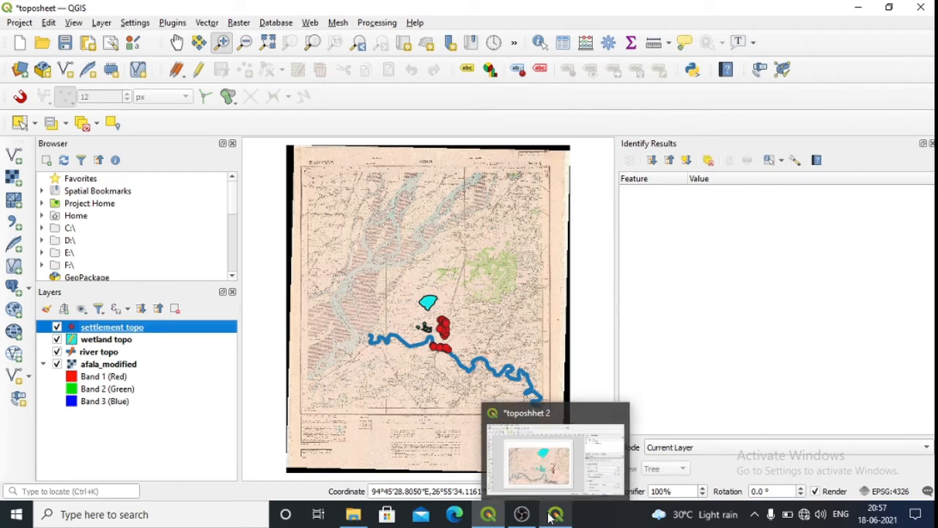
Switch back to the toposhhet 2 layout and add a grid to Map 1.
left_click(554, 515)
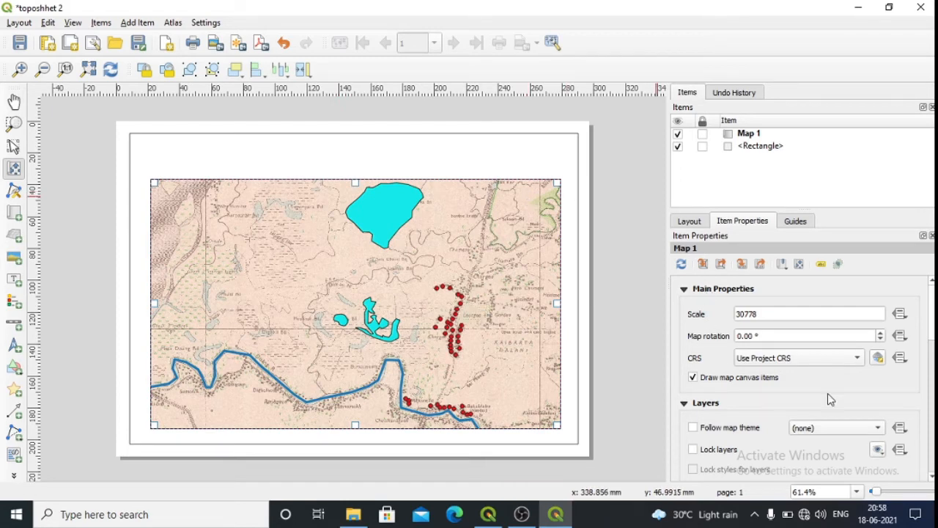
scroll(802, 377, "down", 5)
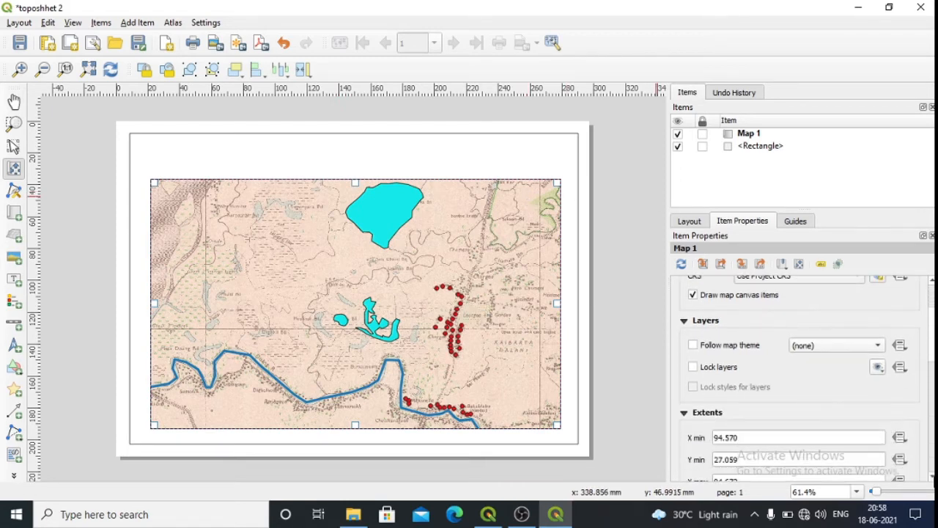
scroll(798, 378, "down", 4)
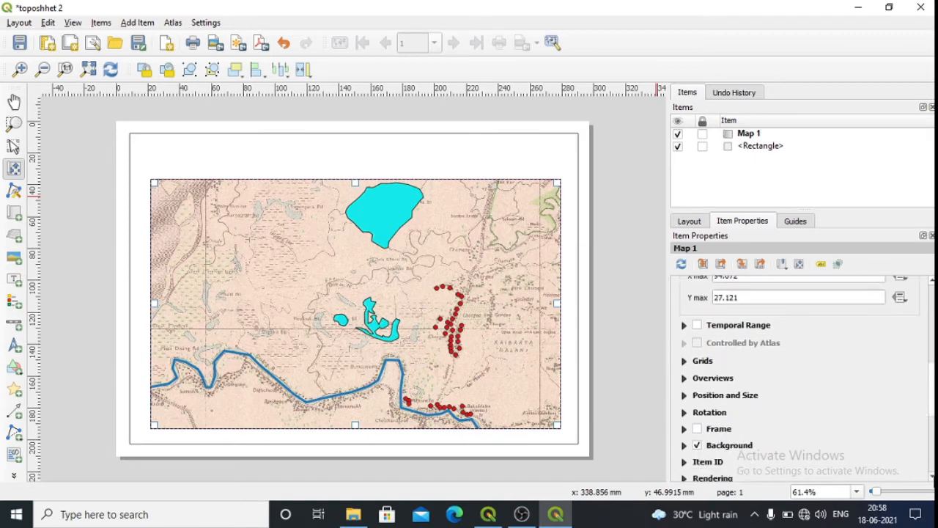
left_click(702, 363)
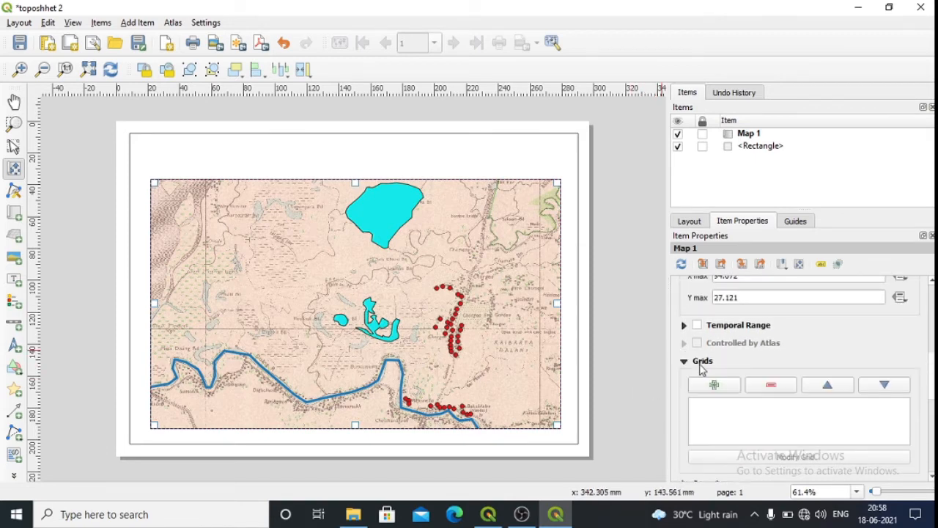
left_click(714, 384)
left_click(728, 405)
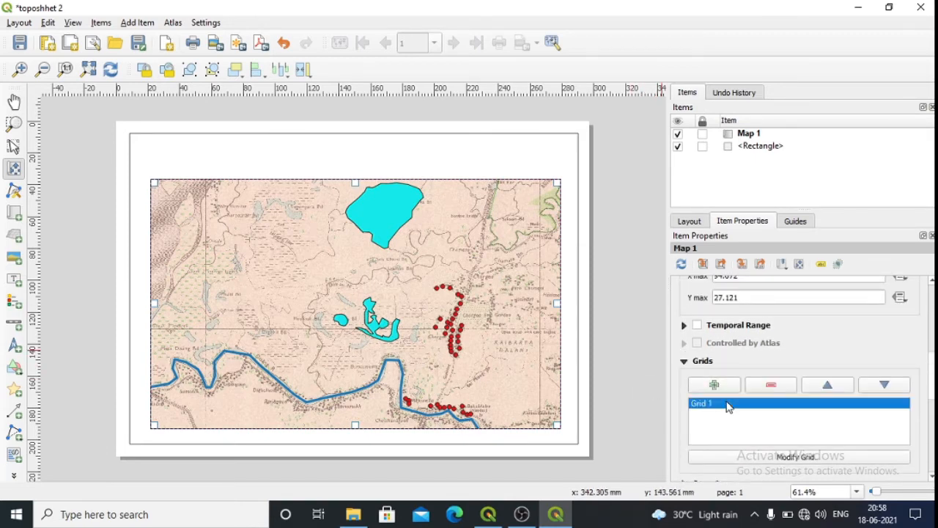
Set the new map grid's type to Frame and annotations only.
left_click(802, 458)
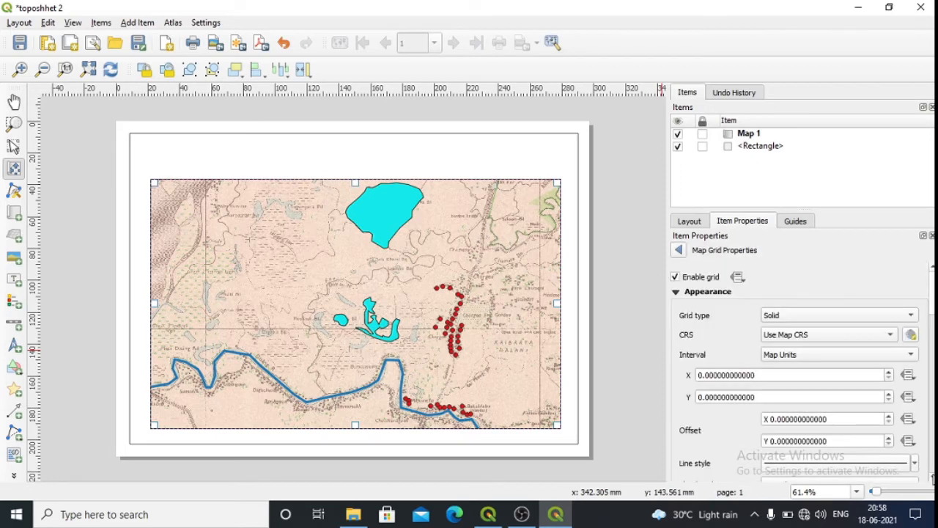
left_click(894, 317)
left_click(839, 359)
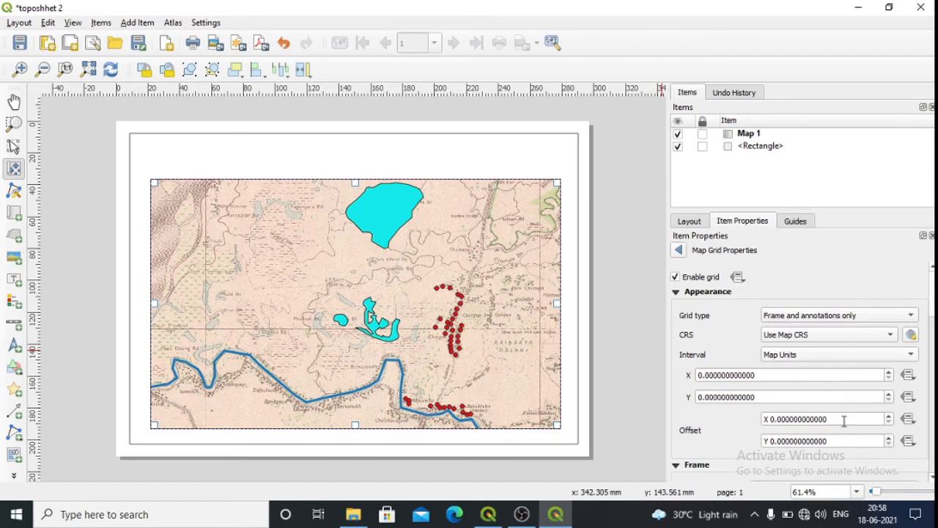
Enable coordinate drawing for the grid, using the Degree, Minute, Second with Suffix format.
scroll(933, 481, "down", 10)
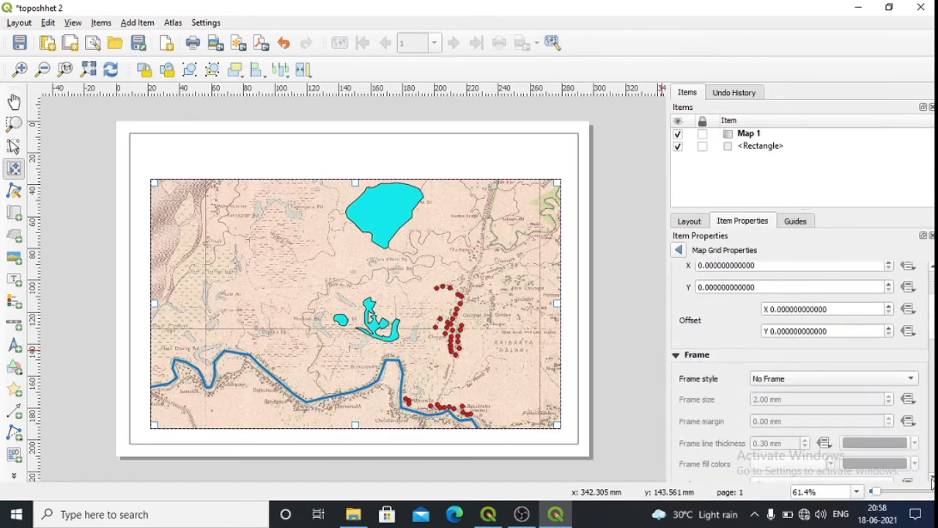
scroll(933, 481, "down", 5)
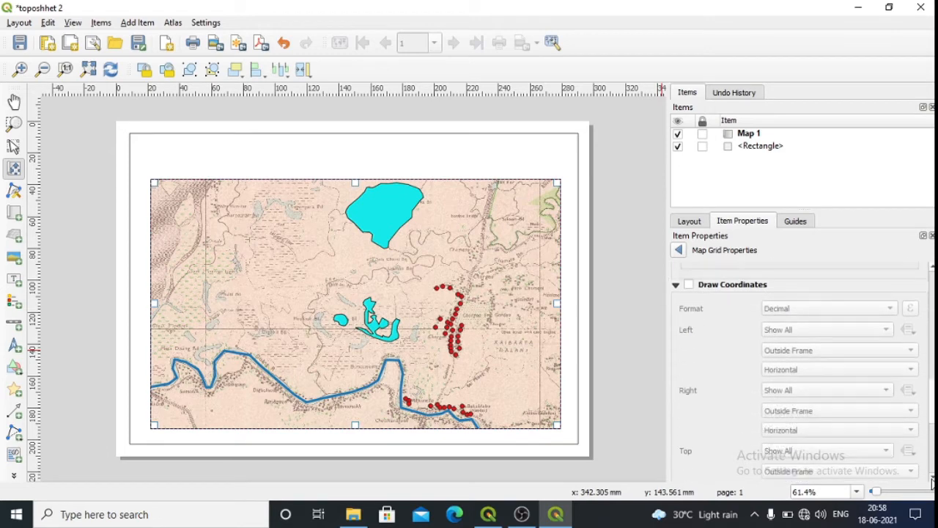
left_click(688, 285)
left_click(891, 314)
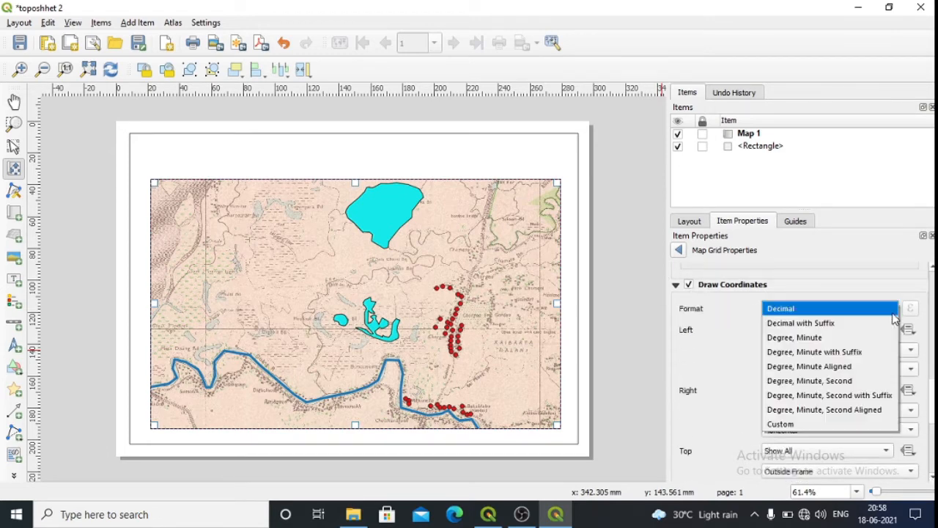
left_click(848, 397)
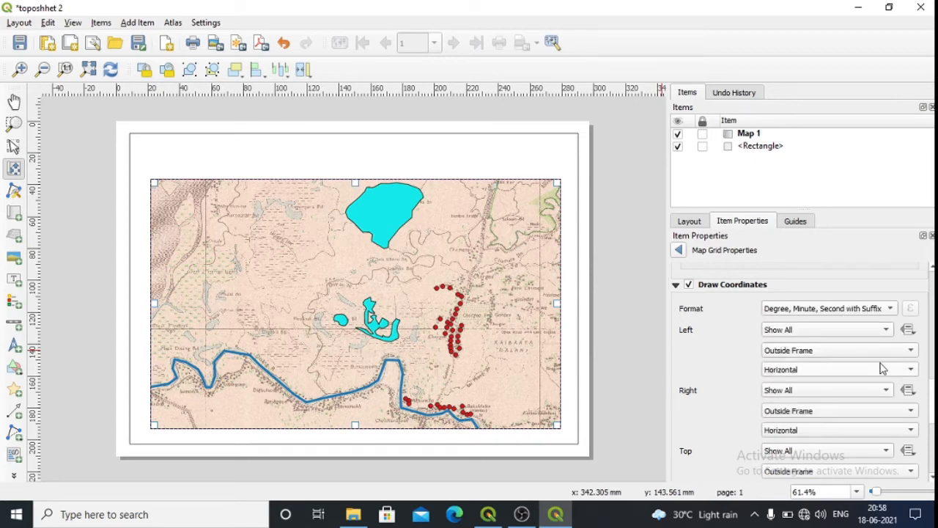
Set the left and right grid coordinates to Vertical Ascending, keeping the right ones outside the frame.
left_click(905, 371)
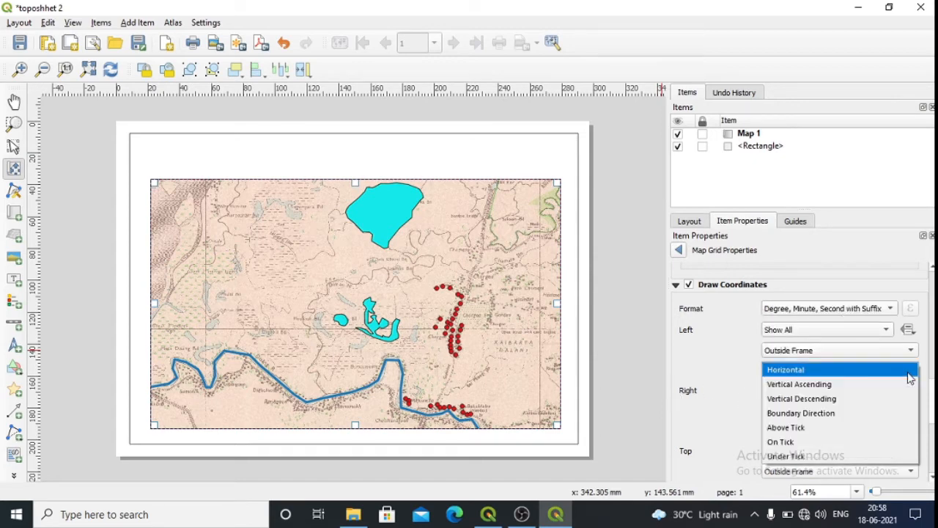
left_click(820, 384)
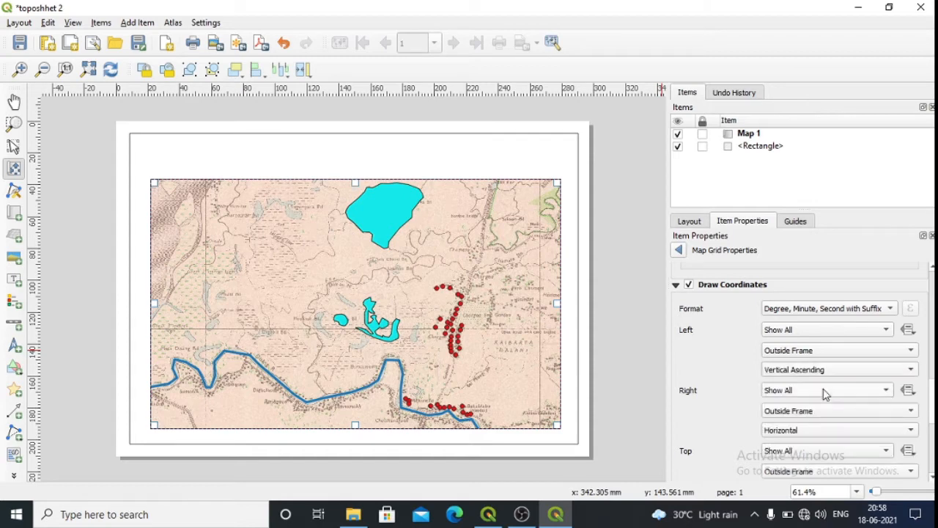
left_click(911, 411)
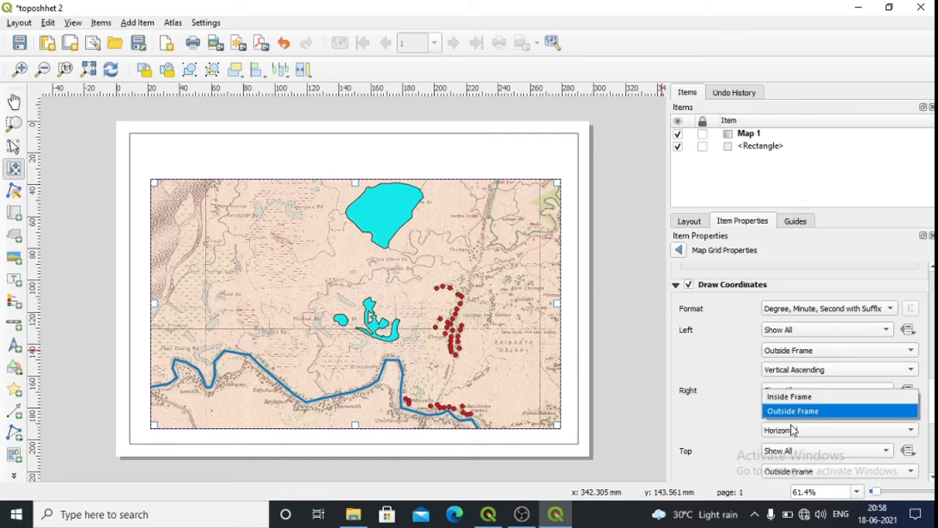
left_click(728, 415)
left_click(806, 435)
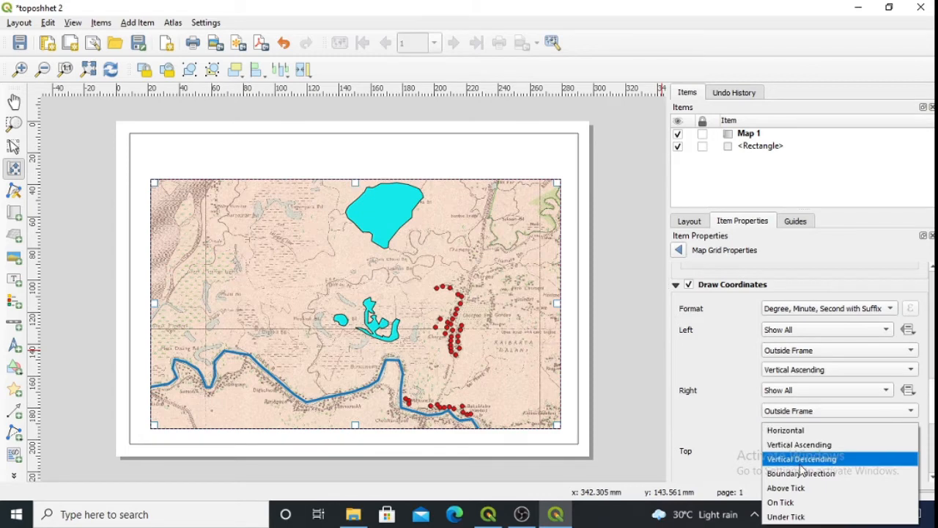
left_click(814, 445)
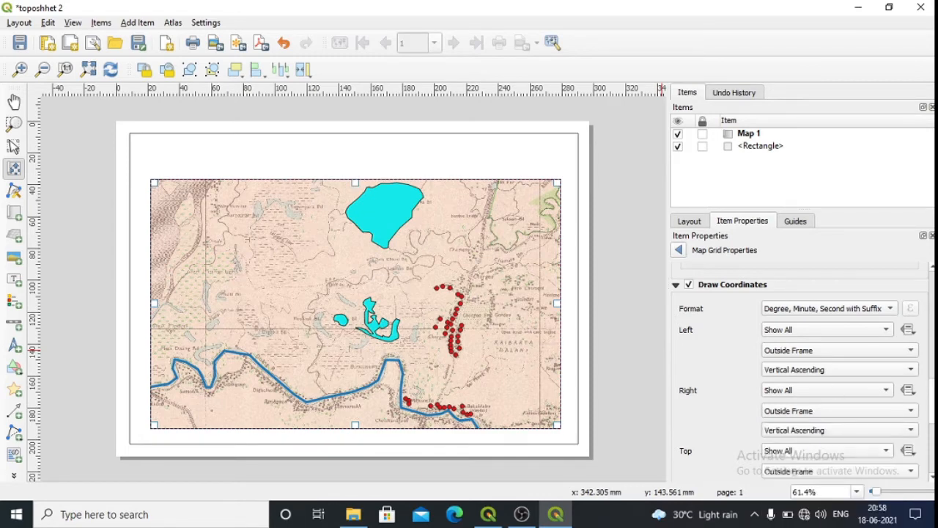
Switch to the main toposheet project window and examine the printed longitude markings along the toposheet's upper margin, from corner to corner.
scroll(795, 374, "down", 3)
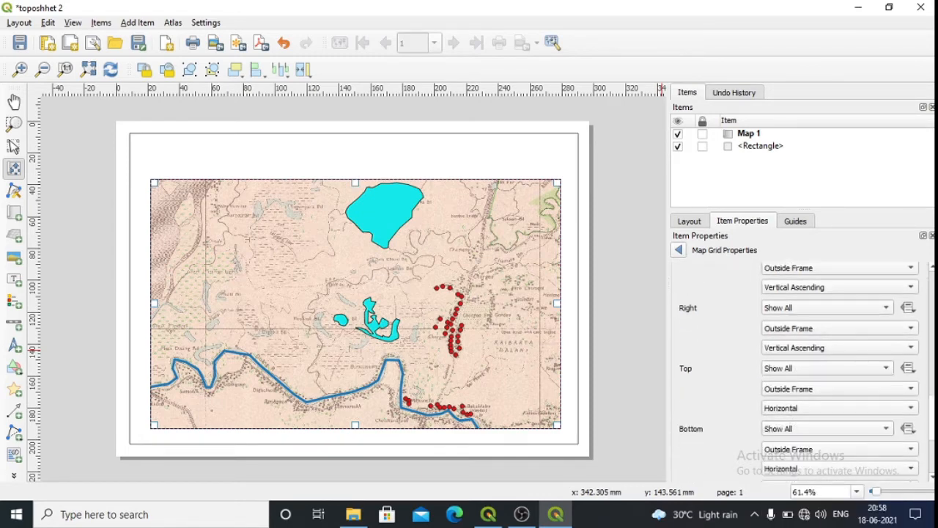
scroll(799, 374, "up", 10)
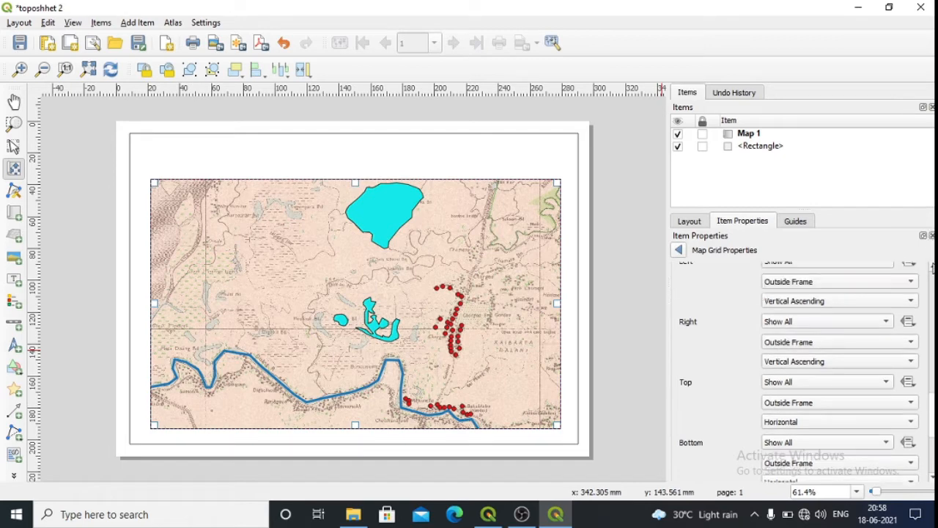
scroll(799, 352, "up", 10)
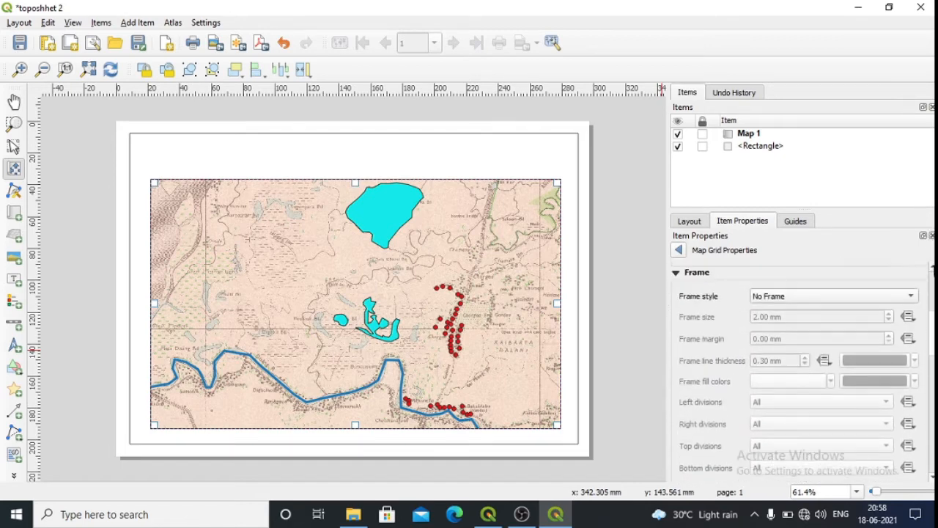
left_click(488, 515)
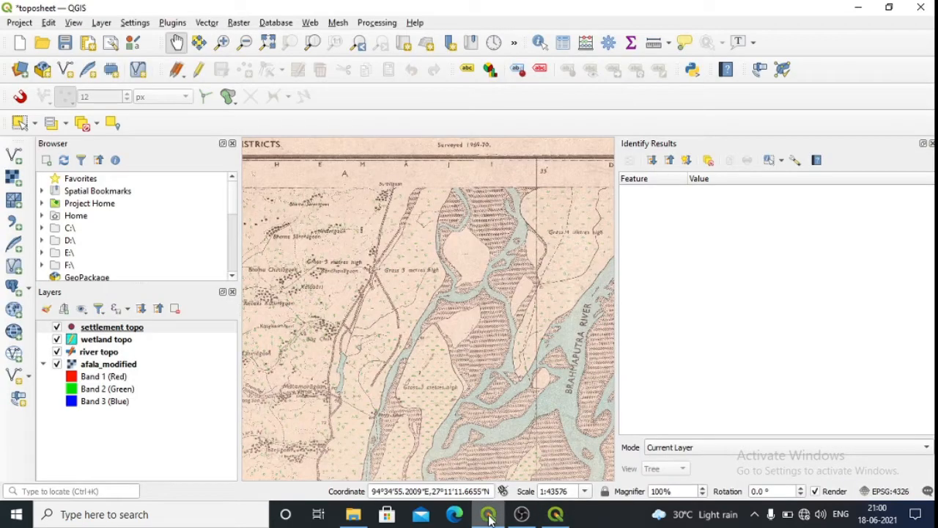
left_click_drag(285, 193, 398, 208)
left_click_drag(486, 231, 309, 236)
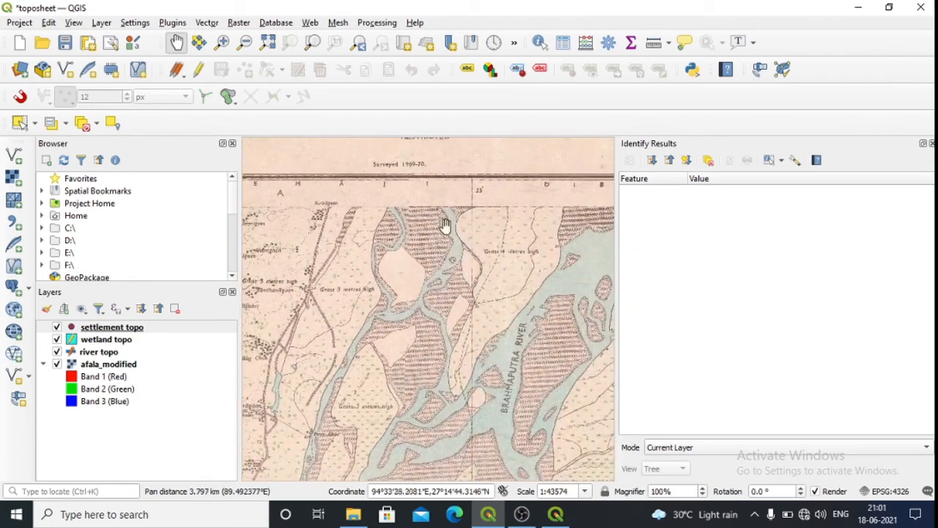
right_click(582, 242)
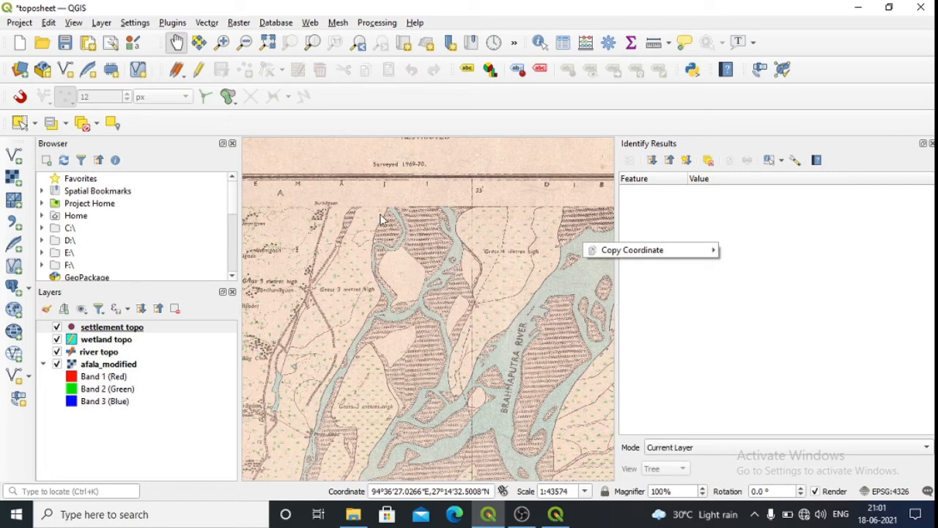
left_click(177, 42)
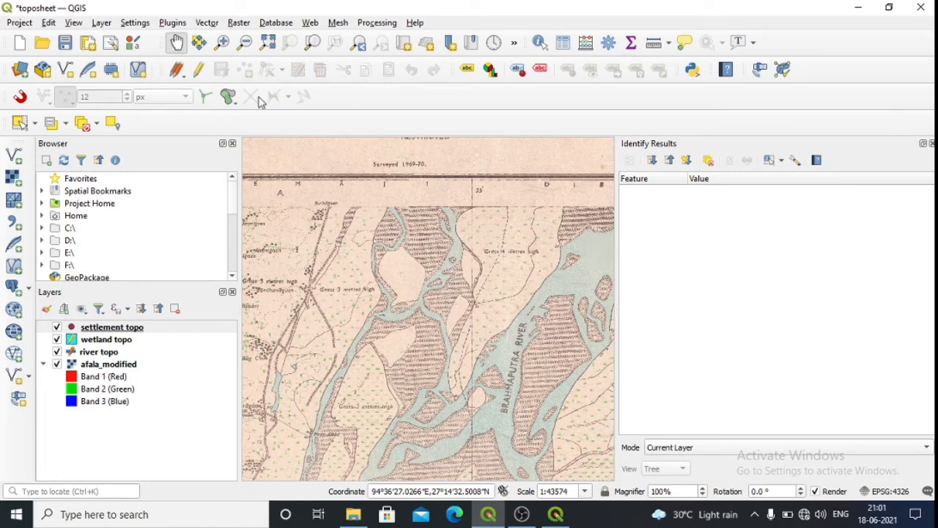
left_click_drag(354, 205, 270, 207)
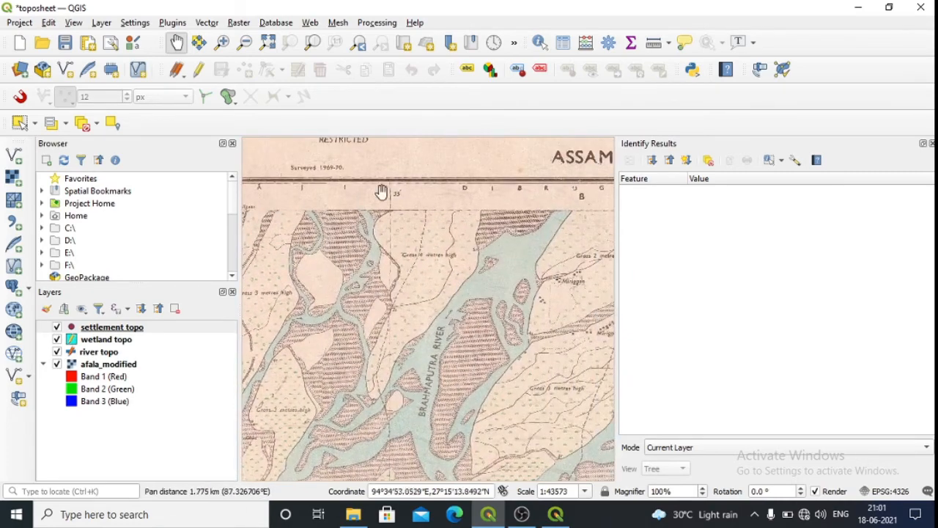
left_click_drag(392, 192, 189, 161)
left_click_drag(551, 191, 290, 207)
left_click_drag(577, 209, 398, 228)
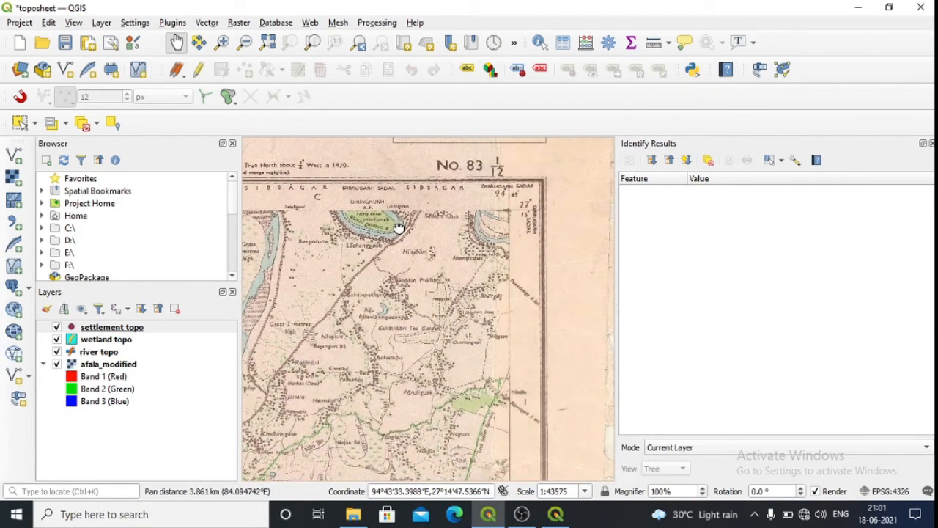
left_click_drag(398, 228, 590, 220)
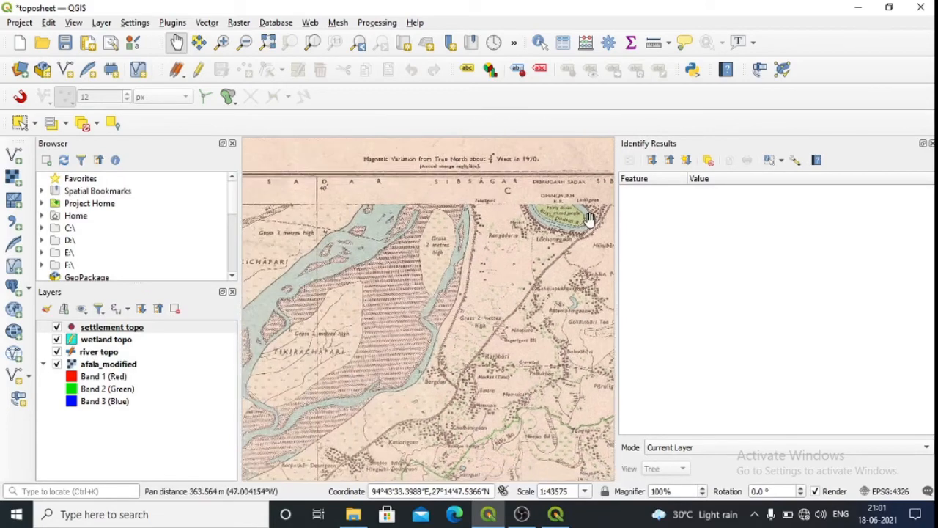
left_click_drag(295, 287, 626, 303)
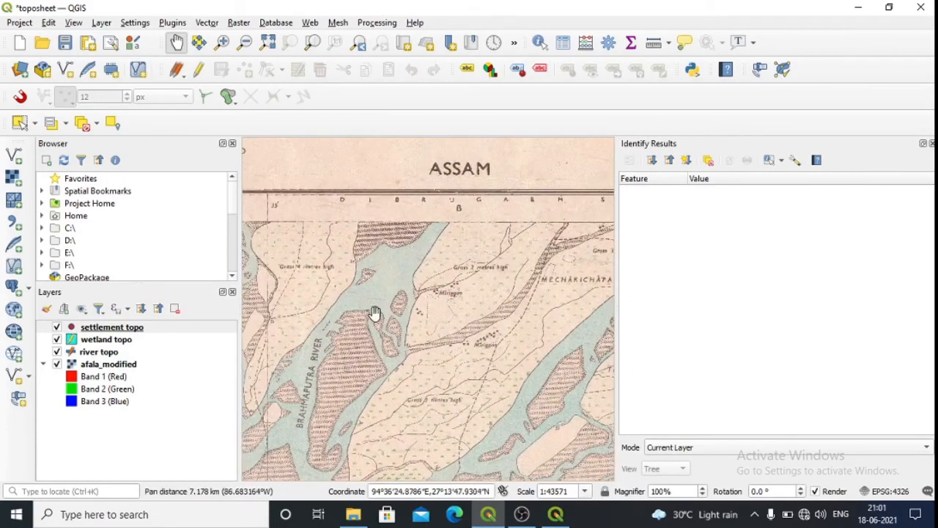
left_click_drag(373, 314, 693, 268)
left_click_drag(371, 284, 672, 308)
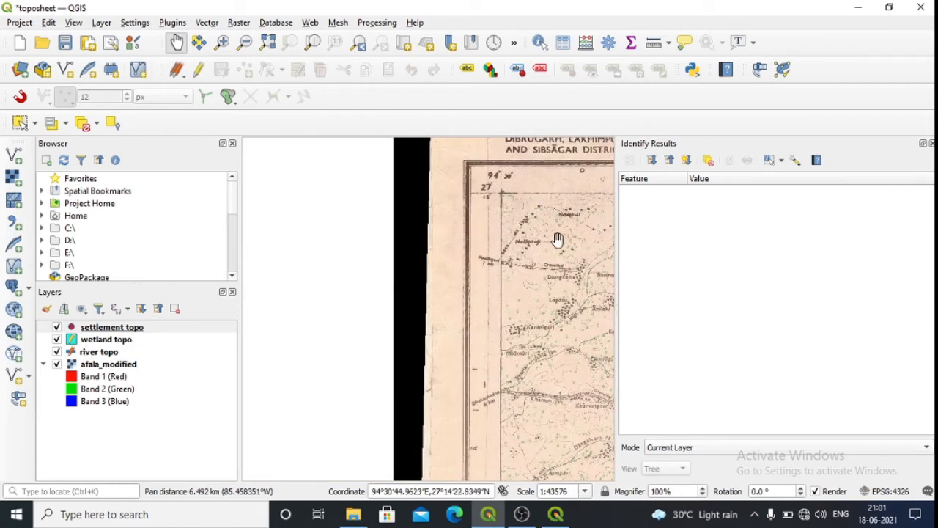
left_click_drag(517, 323, 354, 349)
Return to the toposhhet 2 layout and set the grid's X and Y intervals to 0.05 map units.
left_click(557, 516)
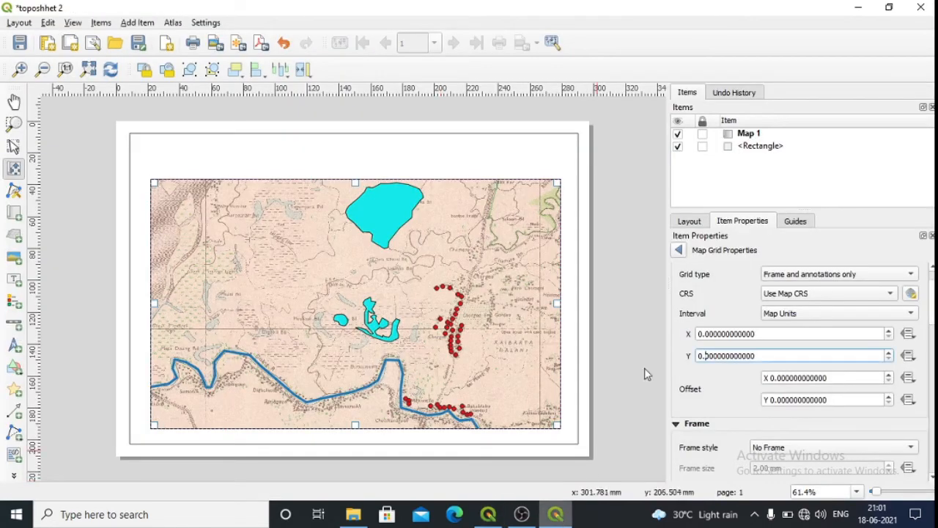
left_click(714, 333)
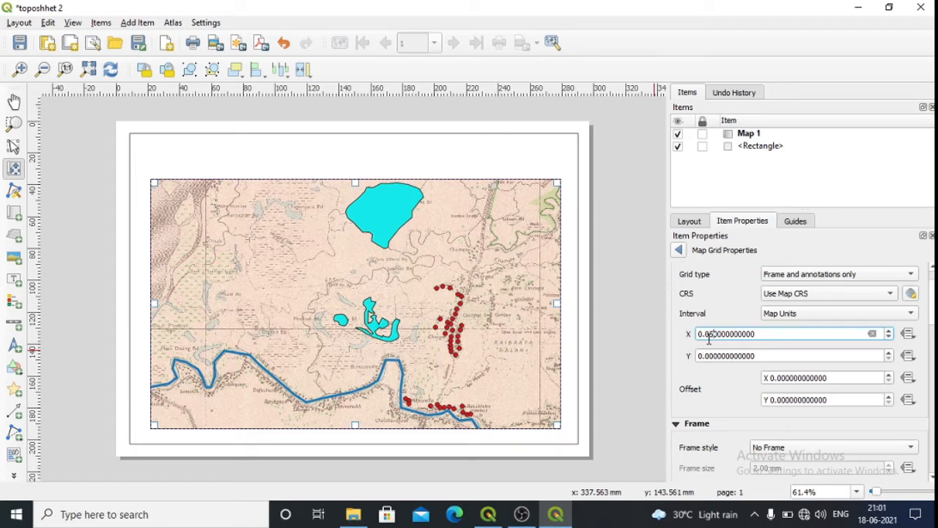
key("Return")
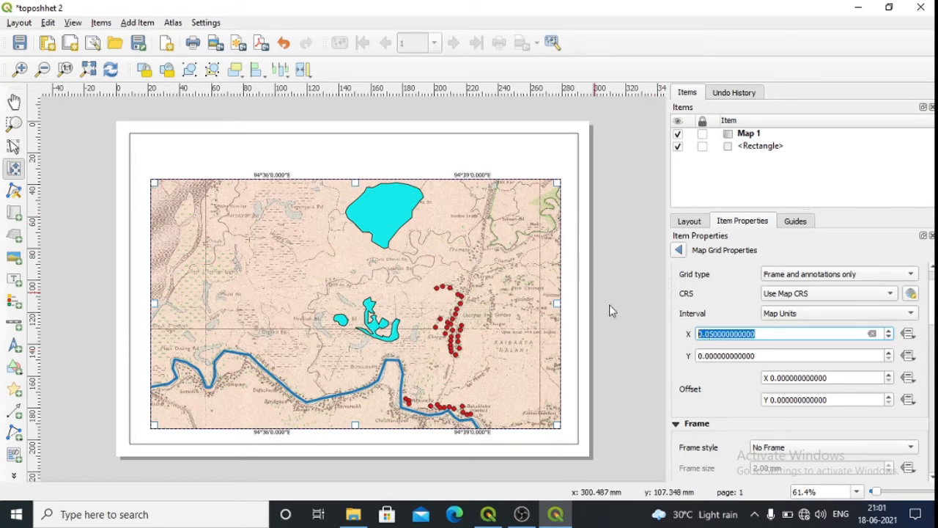
left_click(714, 358)
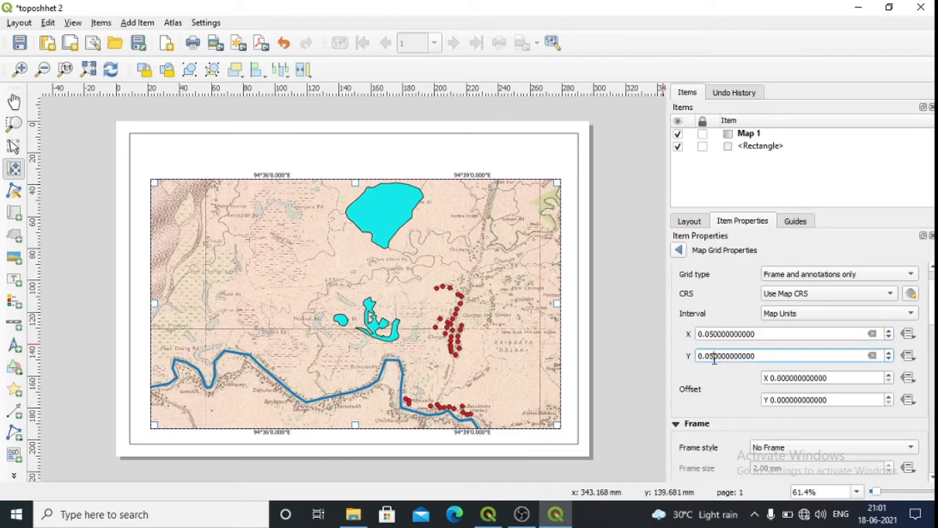
key("Return")
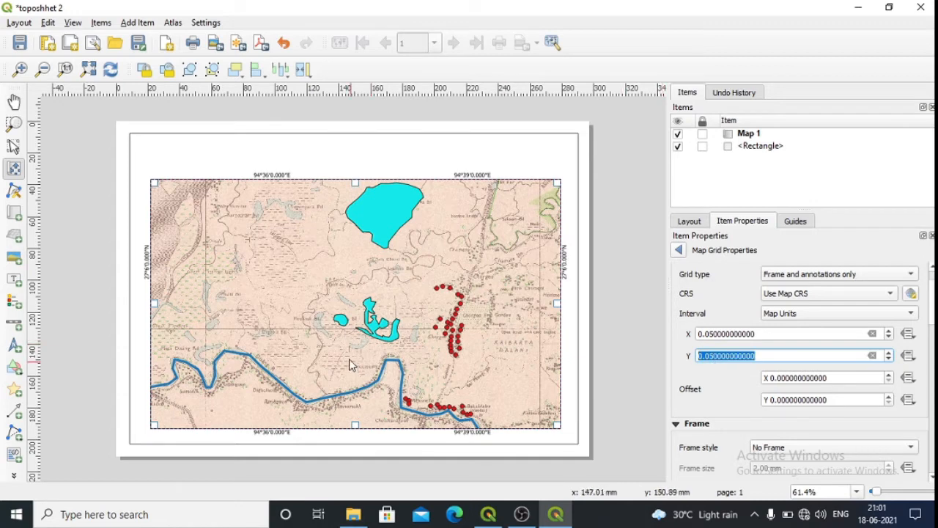
Try a denser grid by setting both the X and Y intervals to 0.03 map units.
left_click(714, 334)
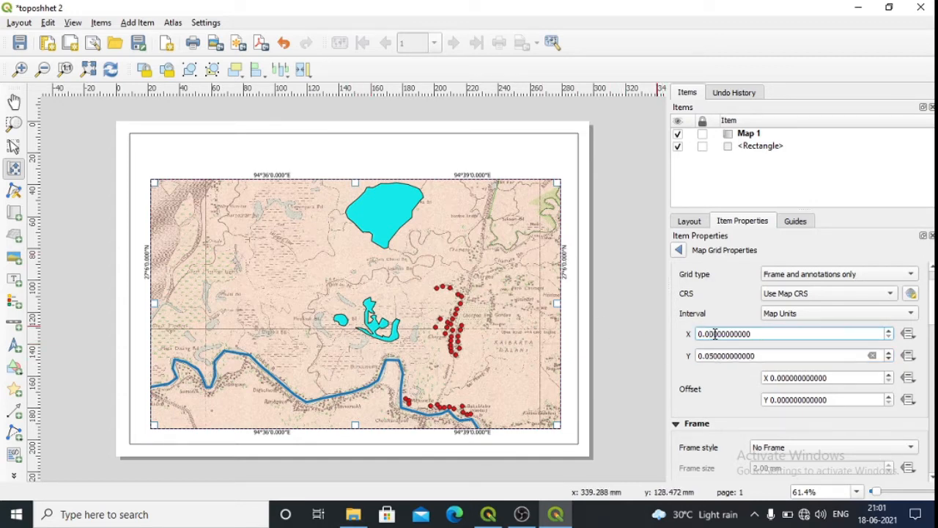
key("Return")
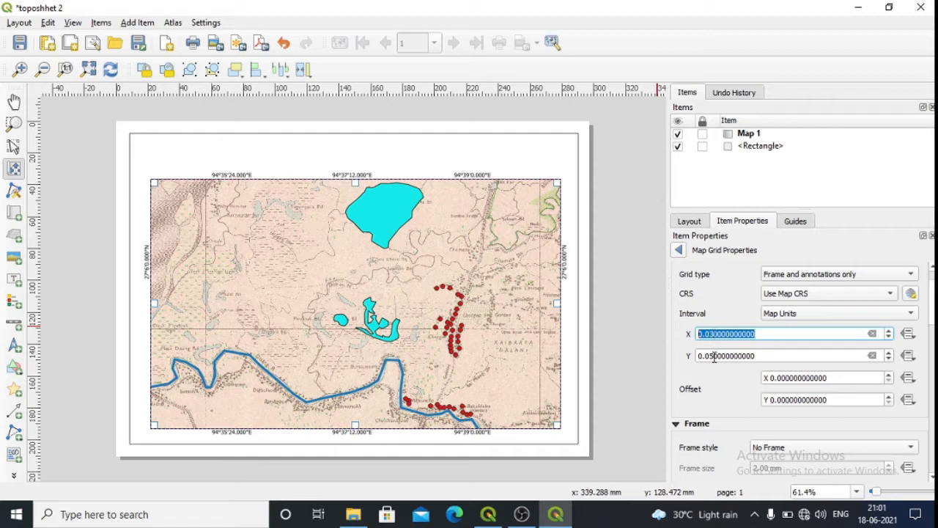
left_click(715, 357)
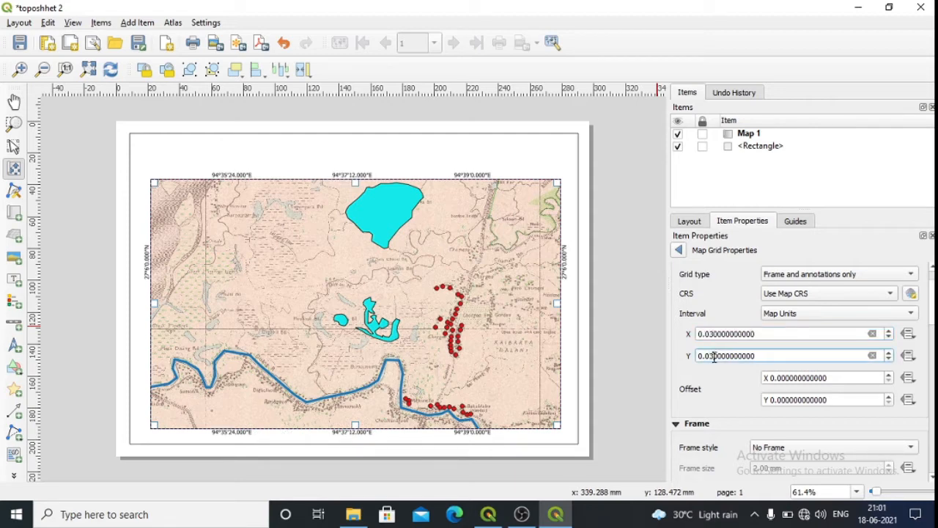
key("Return")
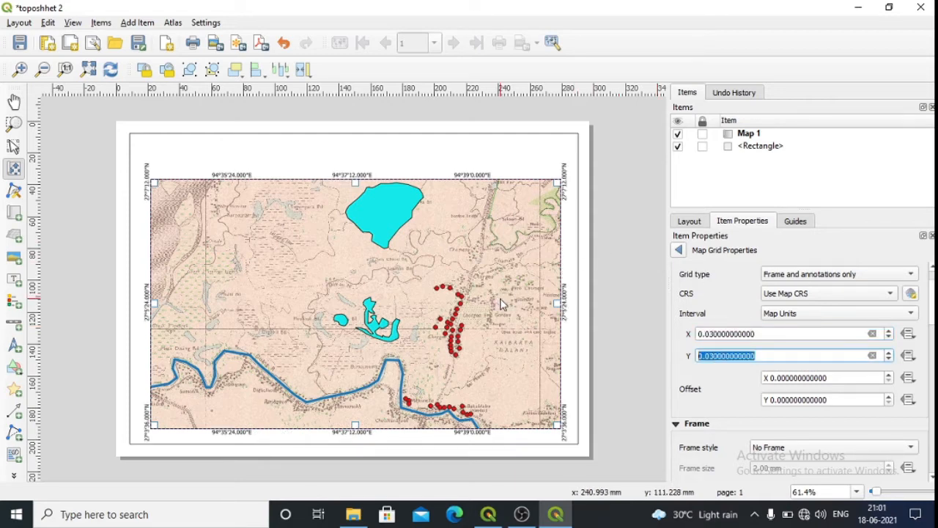
Change the grid's X and Y intervals back to 0.05 map units.
left_click(715, 333)
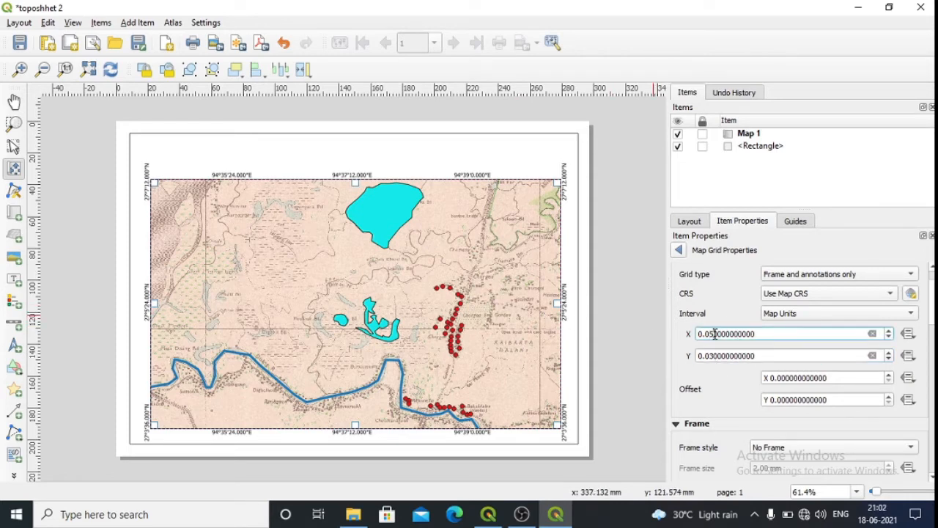
left_click(714, 355)
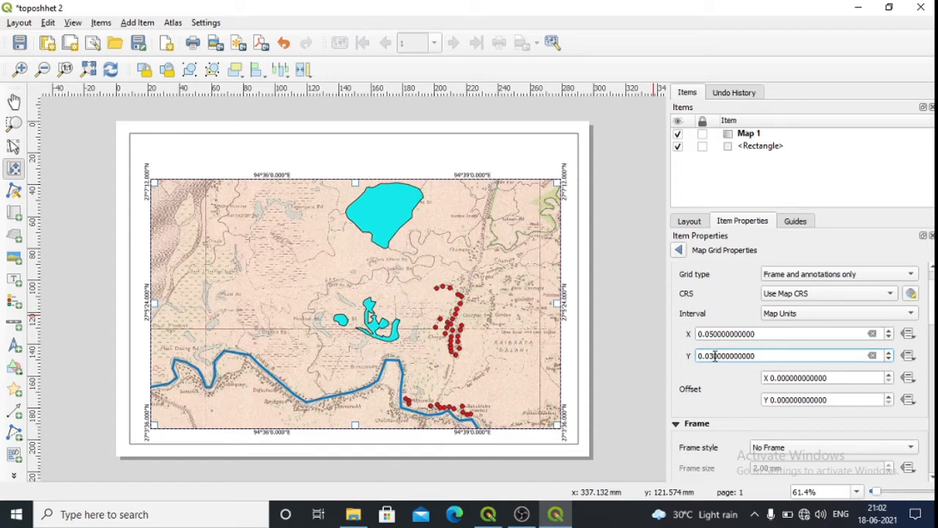
triple_click(714, 355)
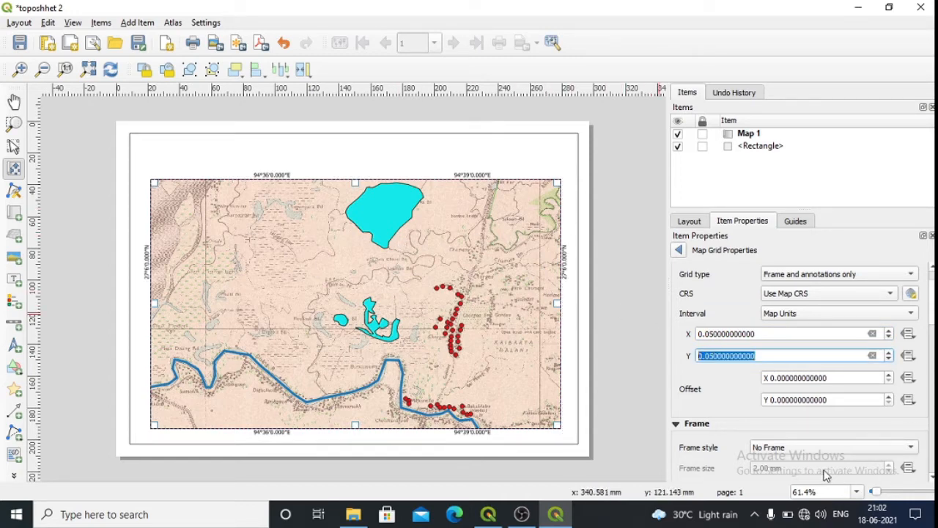
Increase the font size of the grid's coordinate annotations to 13 points.
scroll(798, 367, "down", 10)
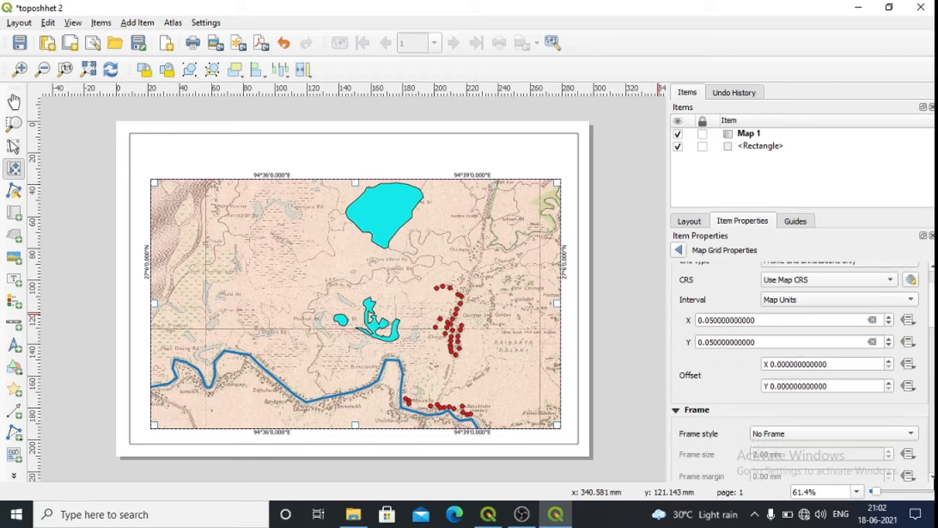
scroll(799, 367, "down", 10)
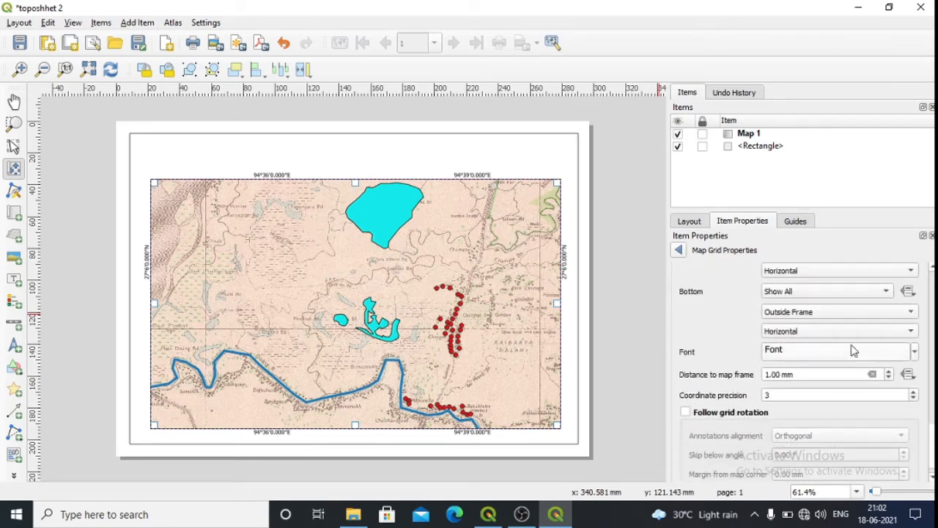
left_click(915, 353)
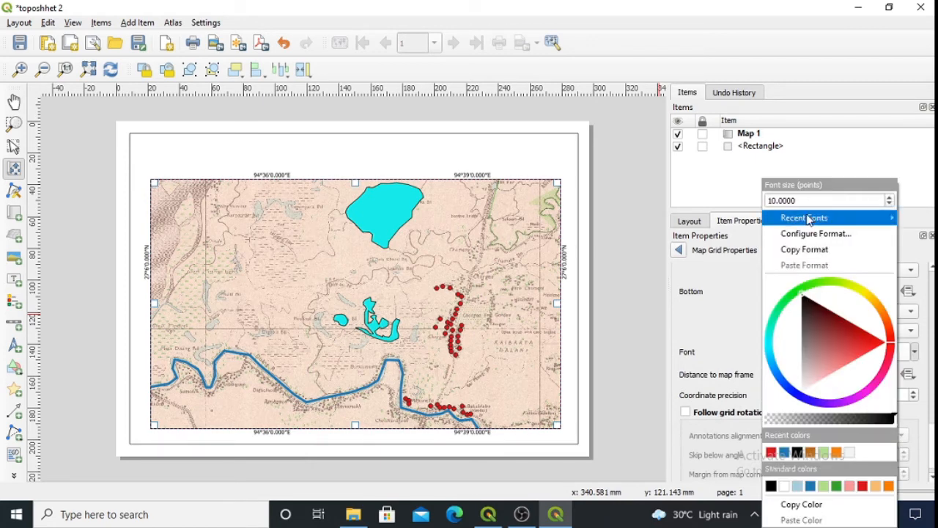
left_click(889, 199)
left_click(889, 198)
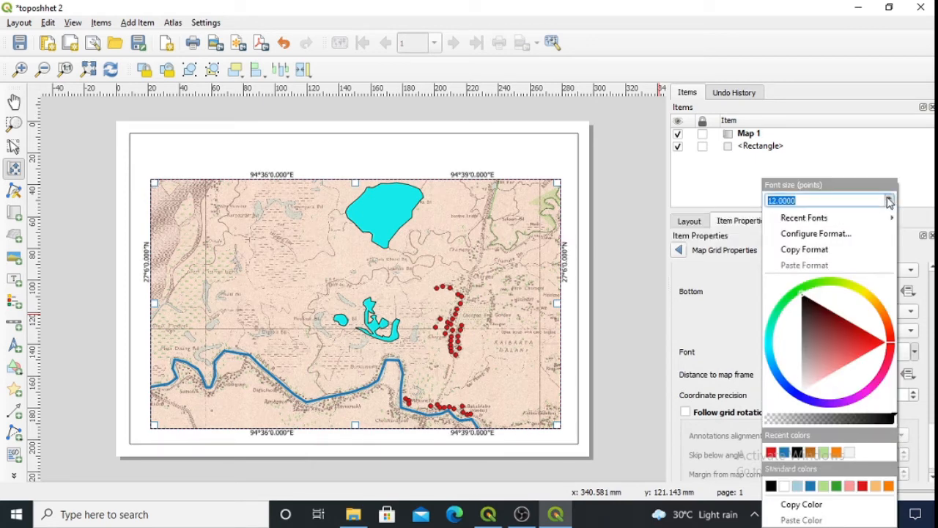
left_click(889, 199)
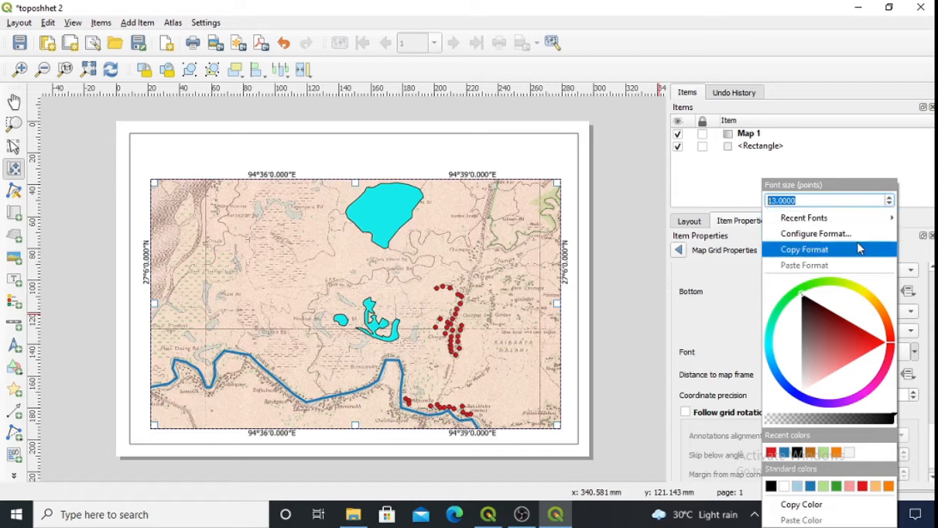
Set the grid annotation font's style to Bold and return to the map grid properties.
key("Escape")
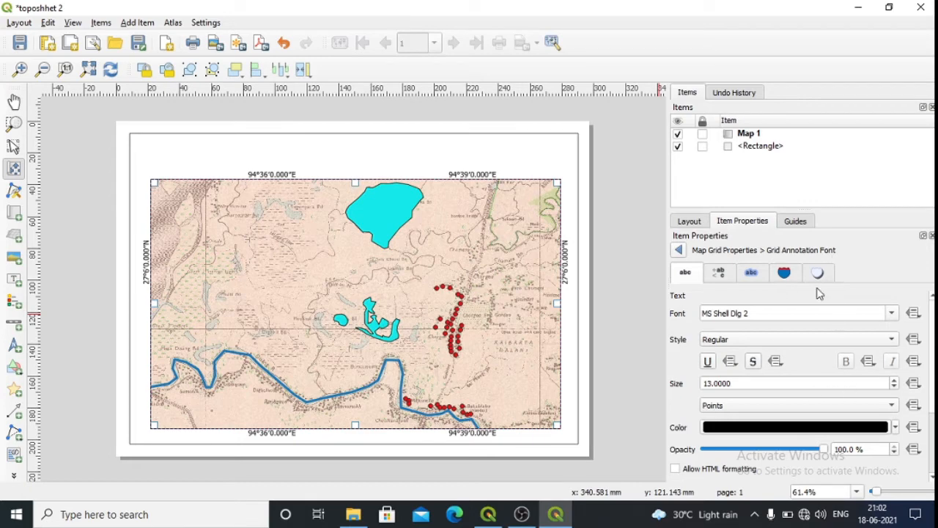
left_click(892, 341)
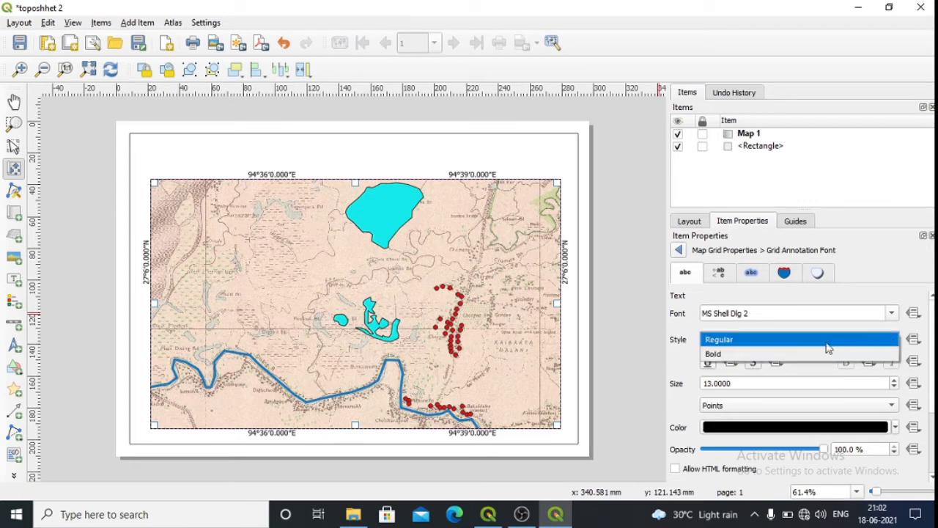
left_click(745, 354)
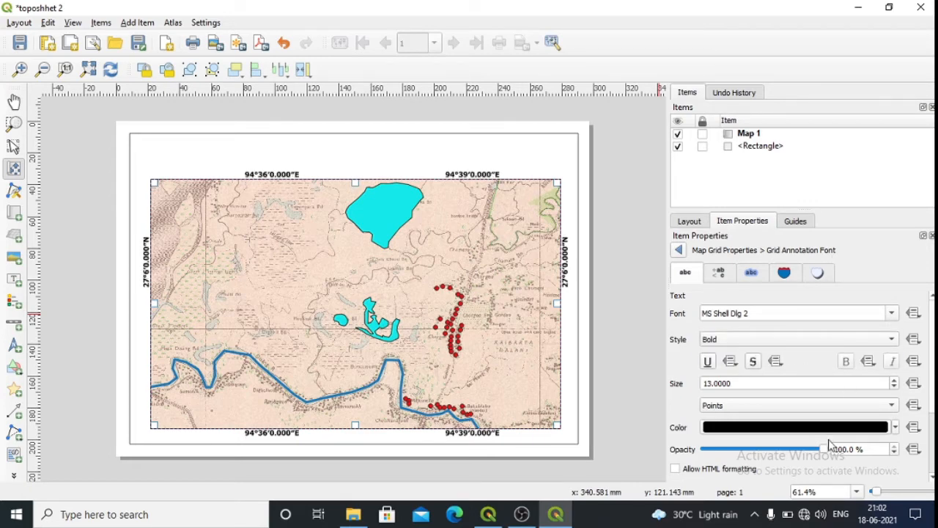
left_click(679, 249)
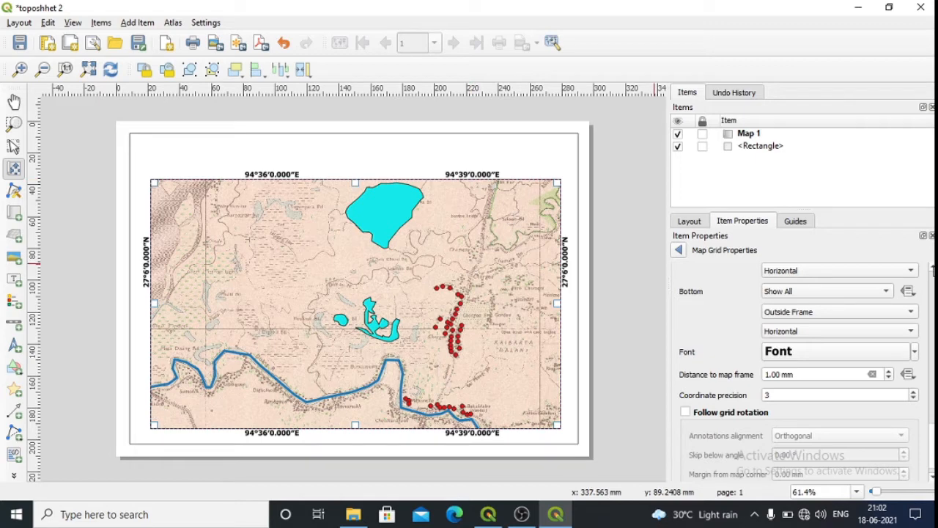
scroll(933, 270, "up", 10)
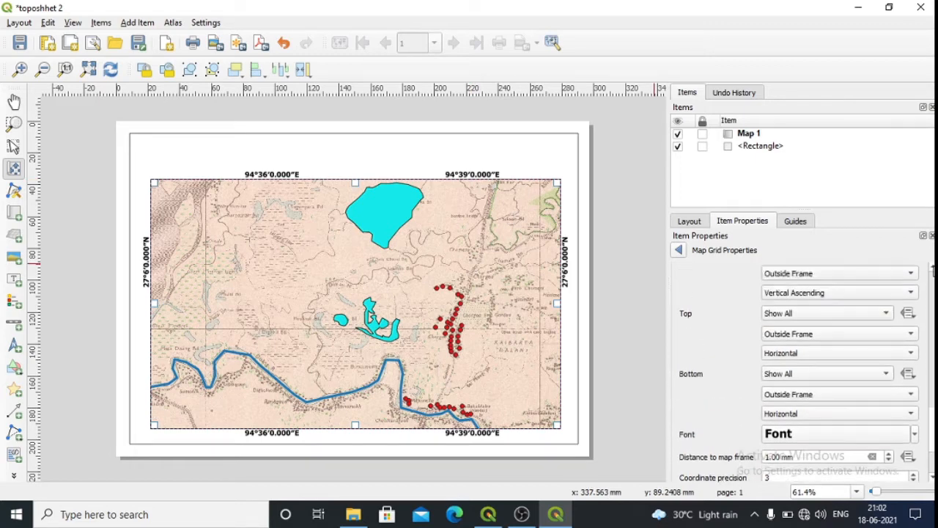
scroll(932, 270, "up", 8)
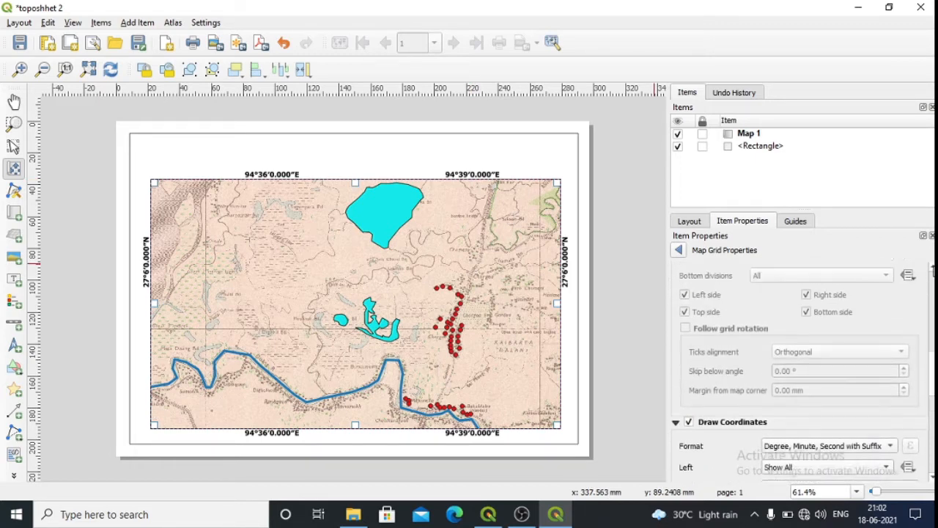
Set the map grid's frame style to Exterior Ticks and return to the map item's main properties.
scroll(932, 270, "up", 5)
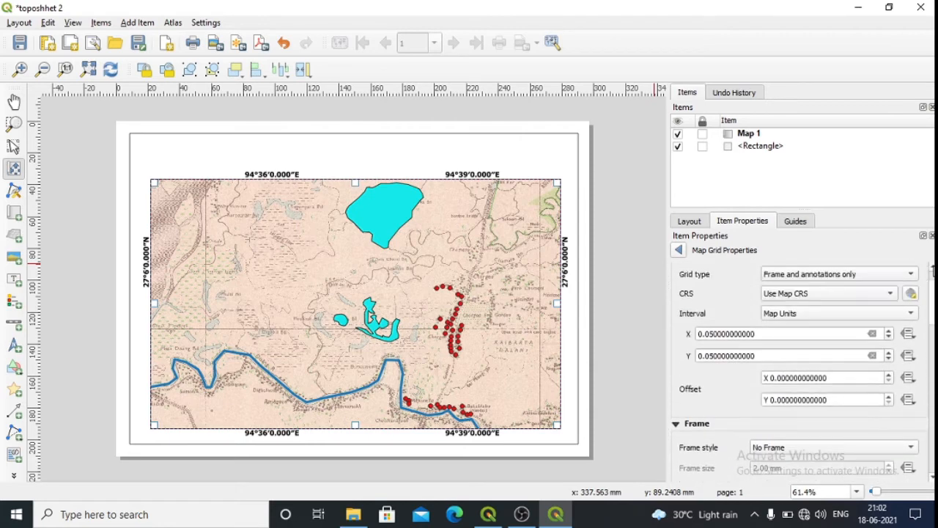
scroll(883, 384, "down", 5)
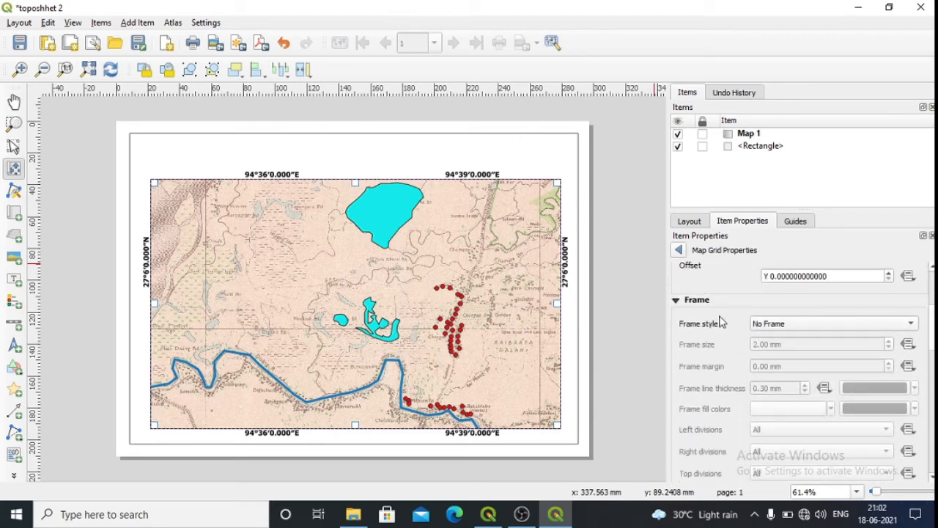
left_click(903, 327)
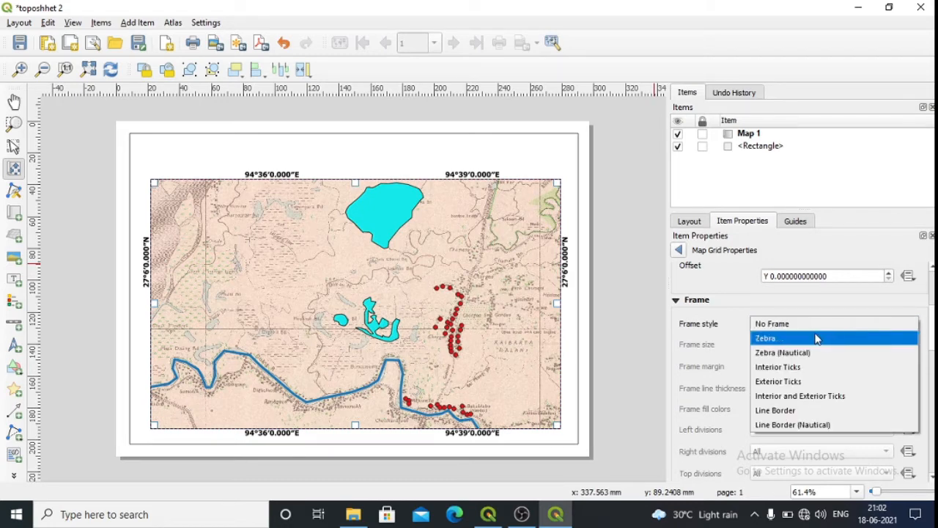
left_click(798, 381)
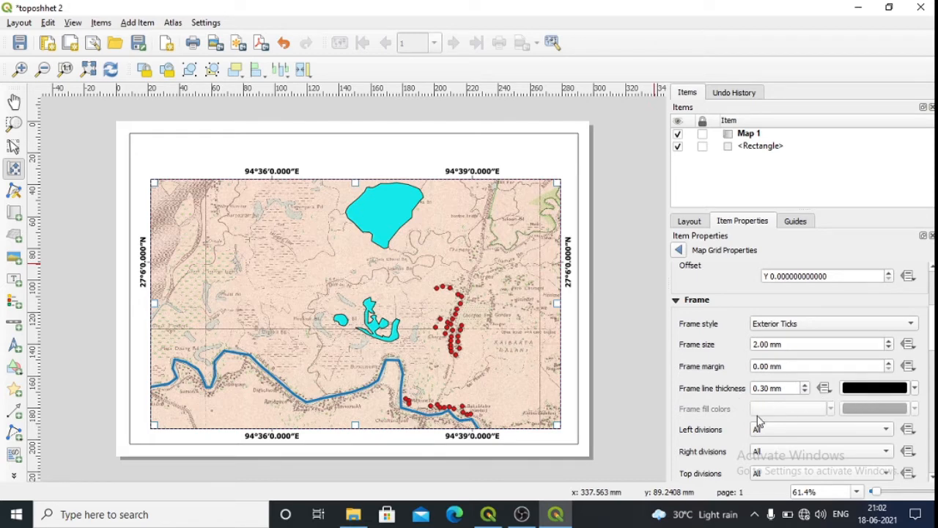
left_click(805, 386)
left_click(663, 318)
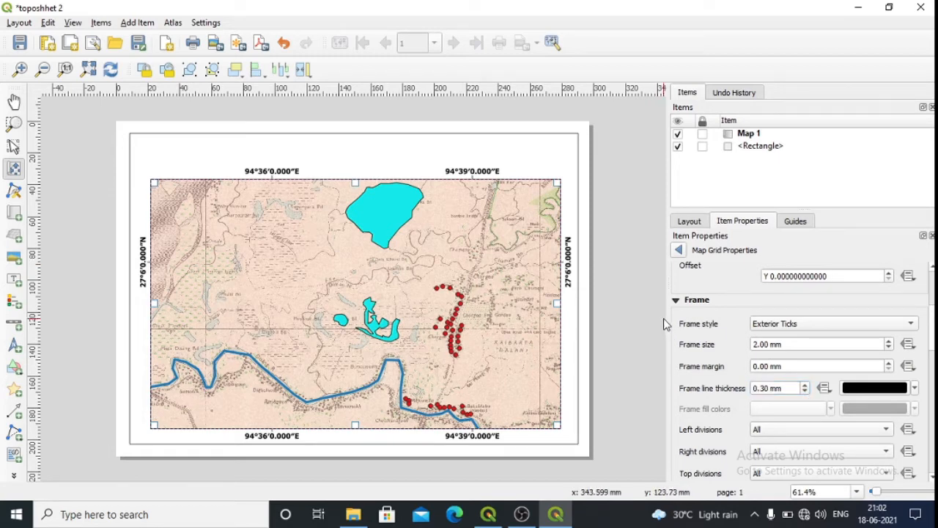
left_click(678, 250)
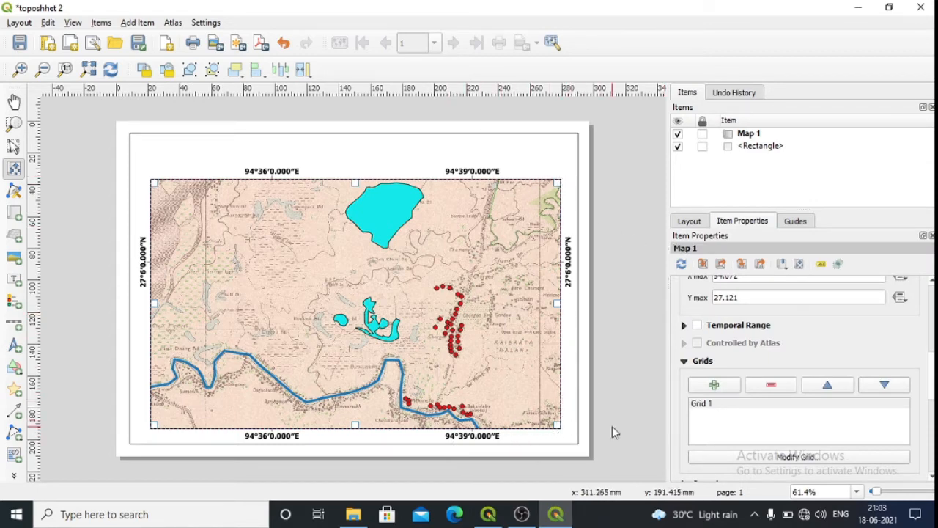
Enable the frame around the map item and bring its frame settings into view.
scroll(716, 423, "down", 5)
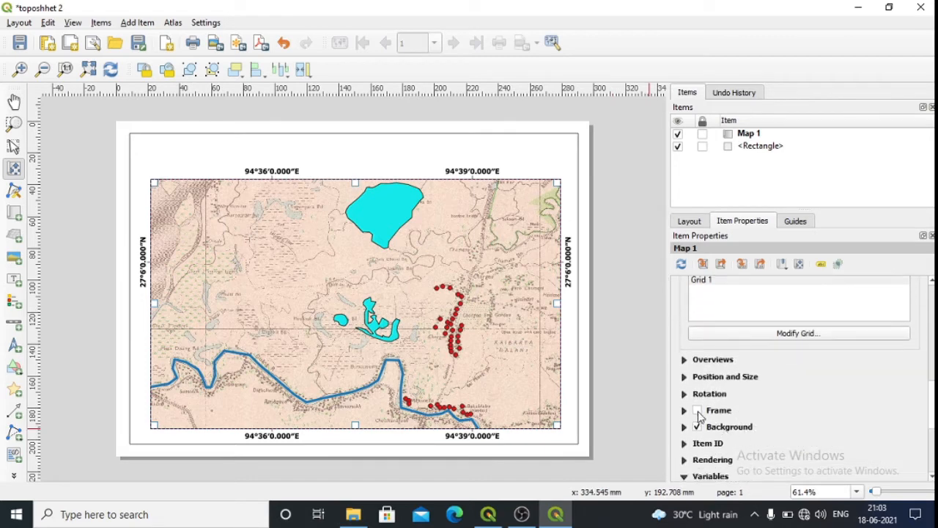
left_click(697, 411)
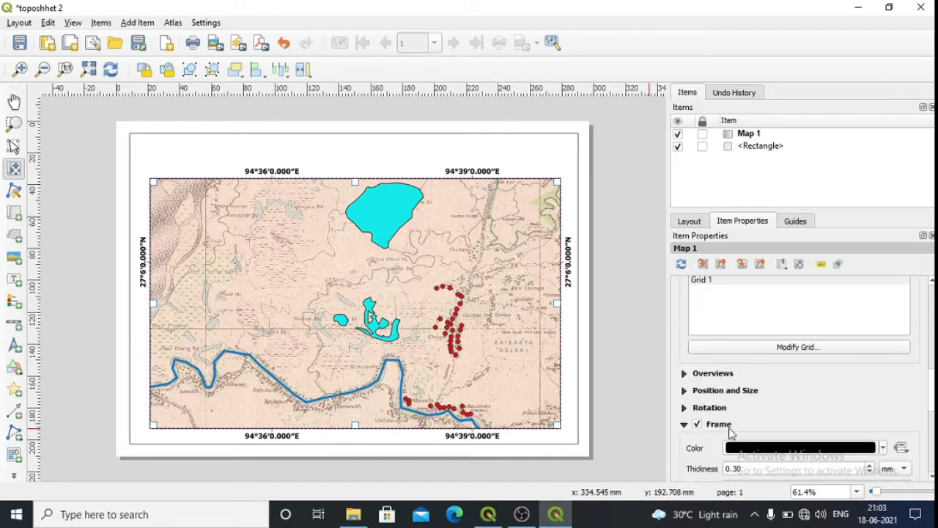
left_click(931, 475)
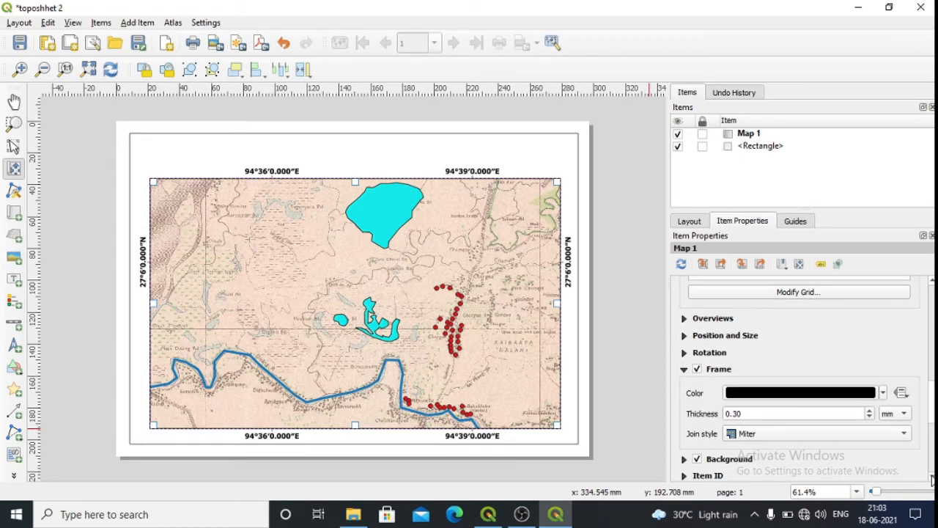
Try thicker and thinner outlines for the map frame, settling on a thickness of 0.20 mm.
left_click(870, 412)
left_click(870, 412)
left_click(869, 412)
left_click(870, 412)
left_click(870, 412)
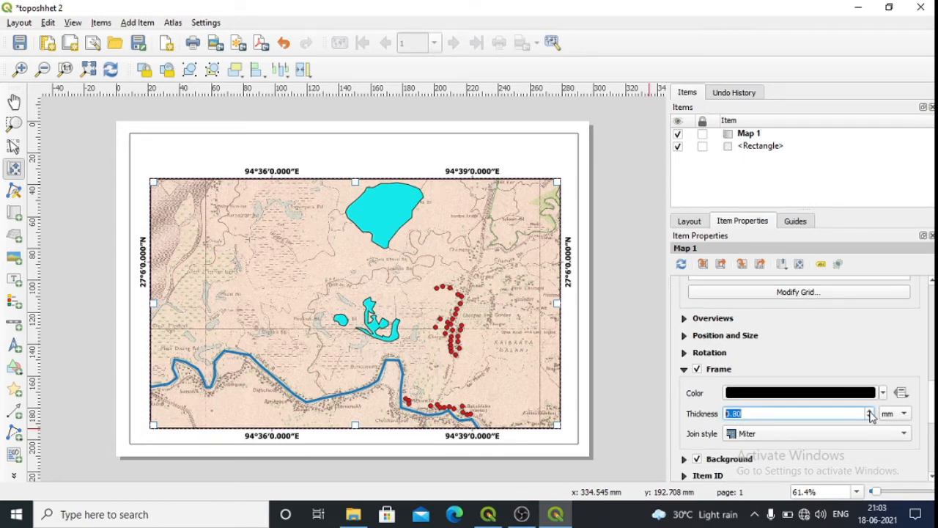
left_click(870, 418)
left_click(869, 418)
left_click(870, 418)
left_click(870, 418)
left_click(870, 418)
left_click(870, 418)
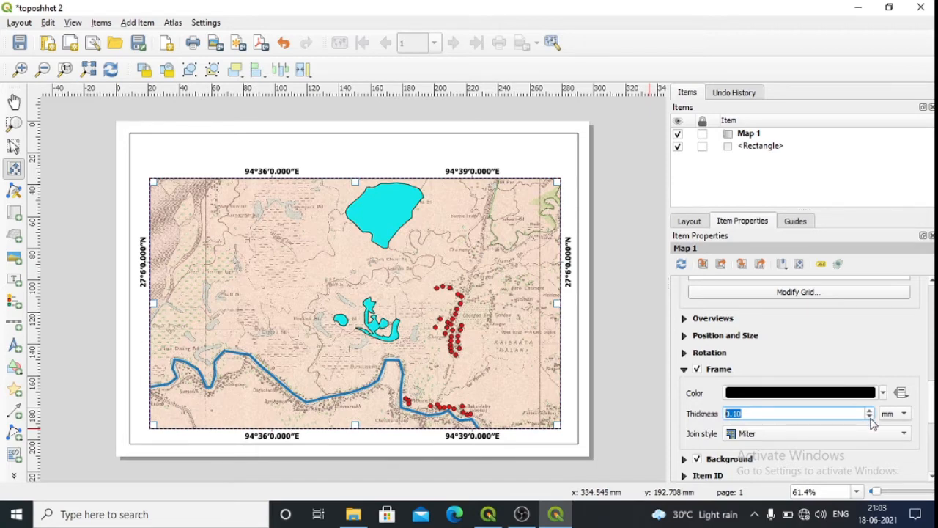
left_click(870, 418)
left_click(869, 412)
left_click(871, 412)
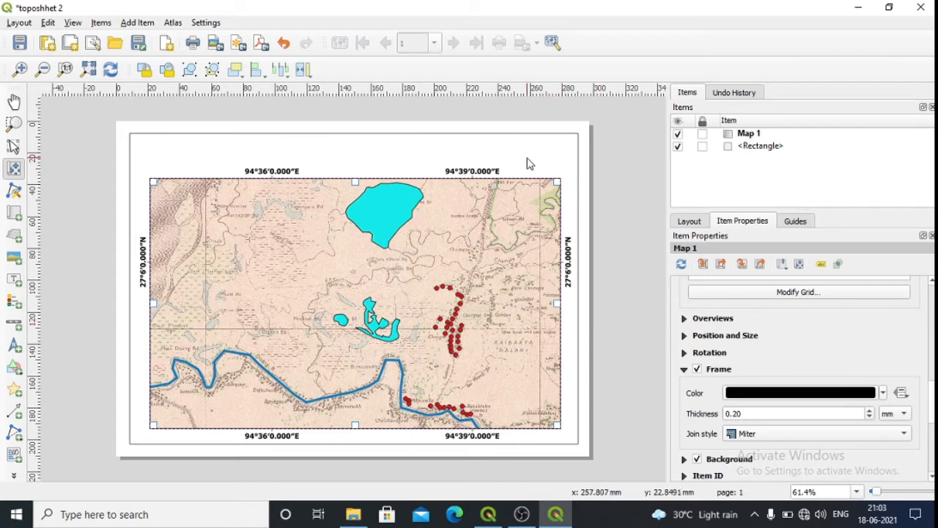
Shrink the map item slightly from its upper-left corner and move it up within the border rectangle to free space below.
left_click(573, 167)
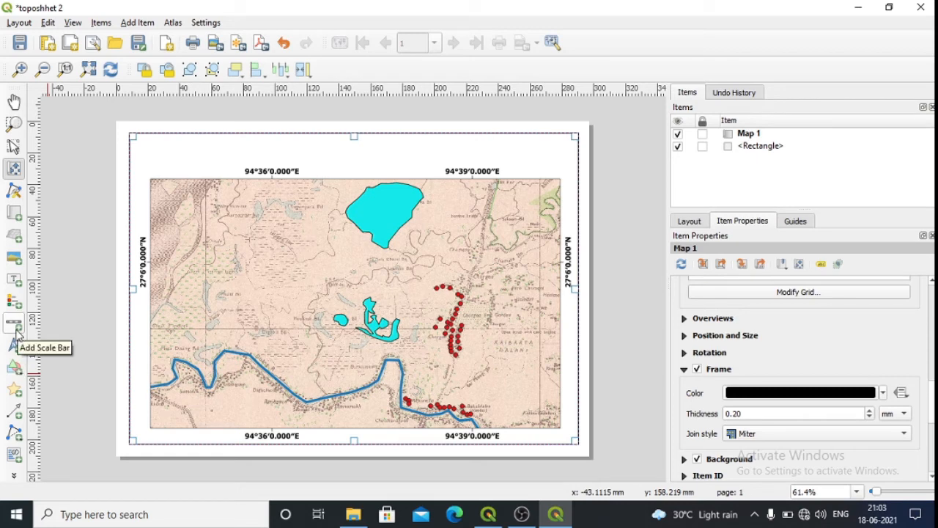
left_click(14, 146)
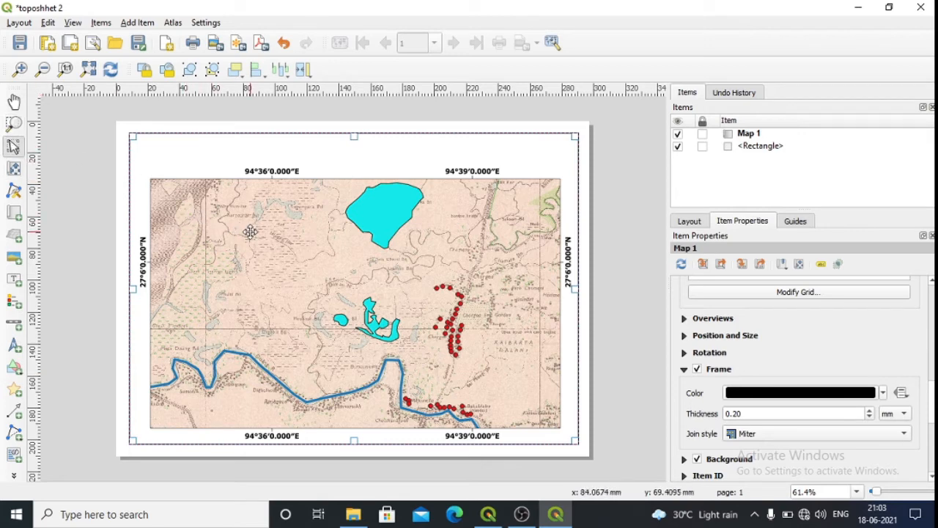
left_click_drag(250, 231, 247, 222)
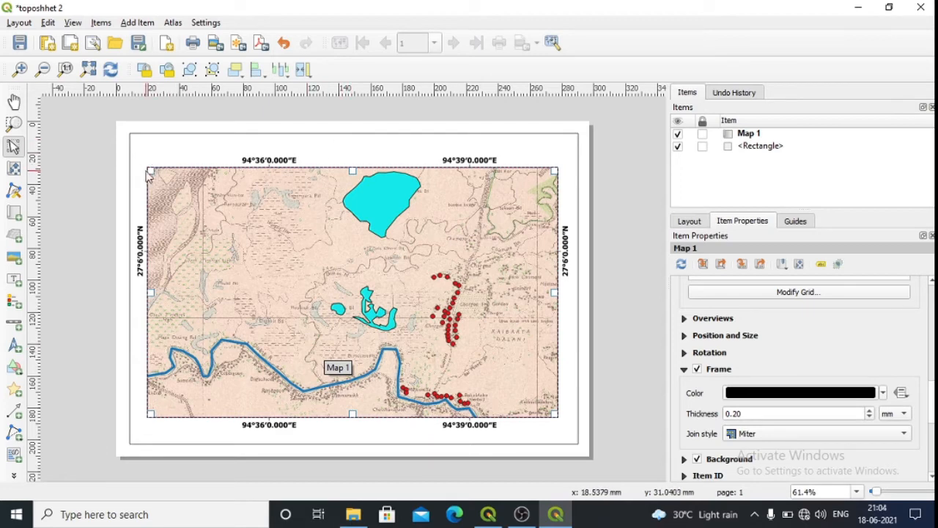
left_click_drag(150, 173, 165, 180)
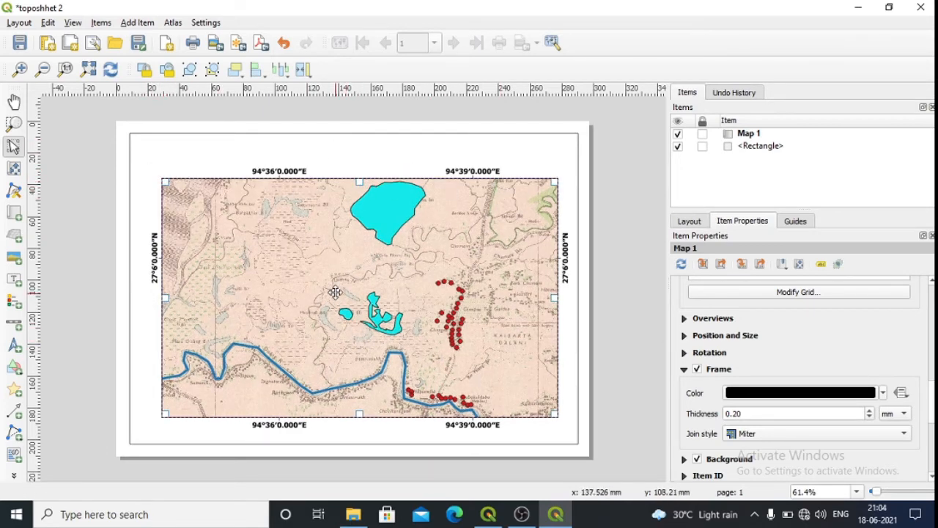
left_click_drag(335, 293, 324, 283)
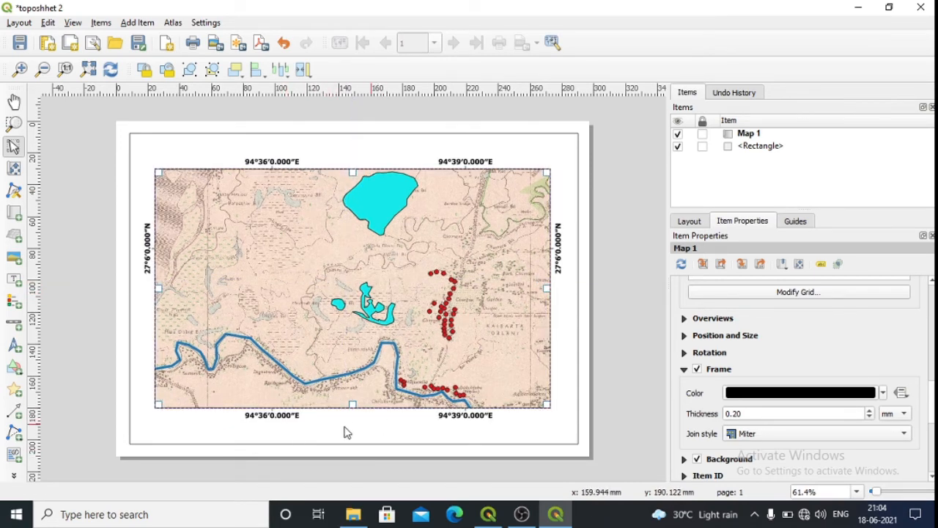
Add a scale bar for the map and place it in the space below the map, near the centre.
left_click(22, 327)
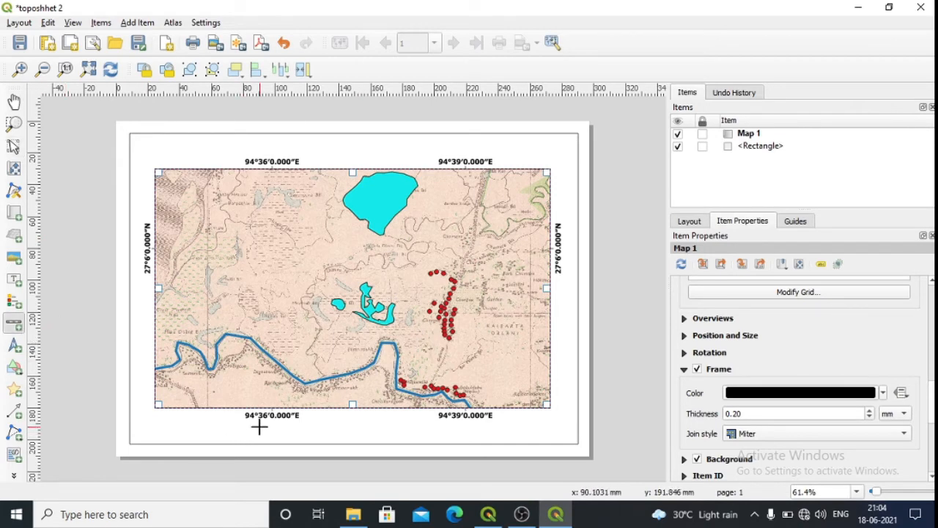
left_click_drag(258, 426, 425, 438)
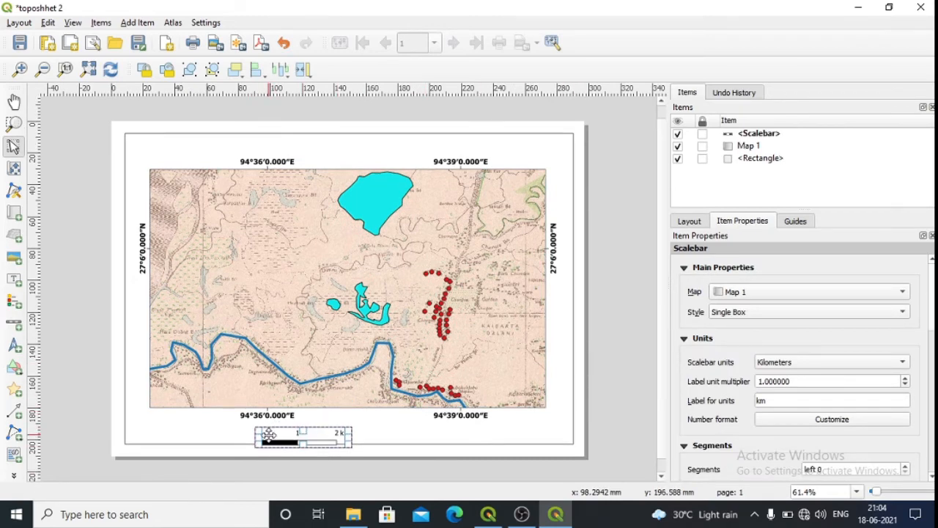
left_click_drag(269, 434, 334, 425)
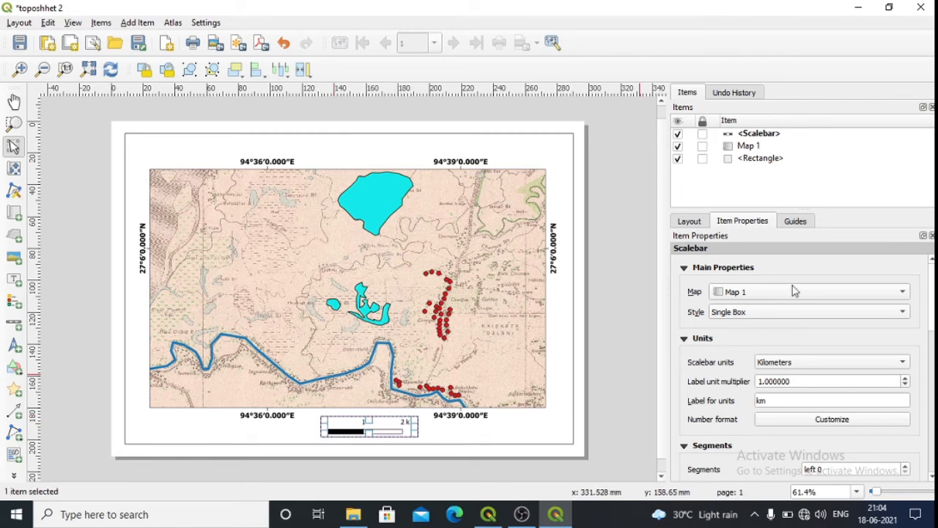
Set the scale bar's style to Double Box with 3 right segments.
left_click(903, 313)
left_click(775, 322)
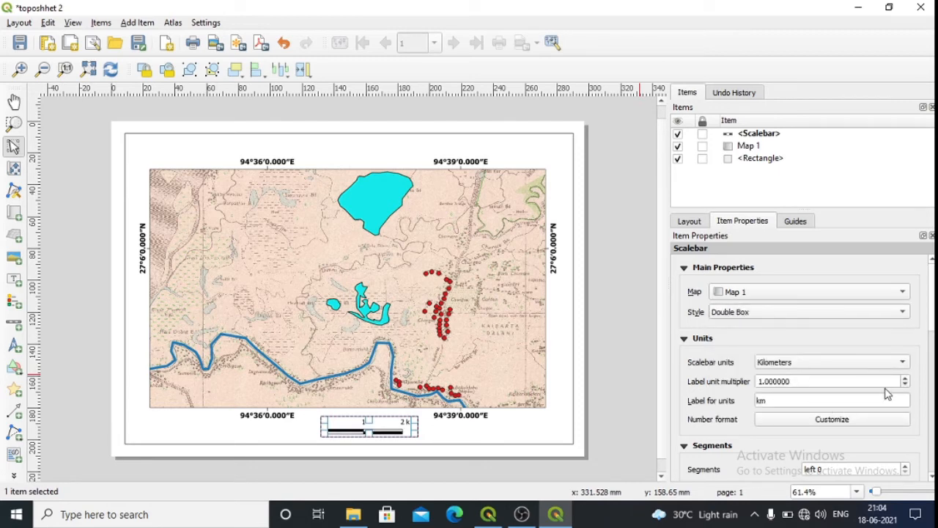
scroll(930, 472, "down", 3)
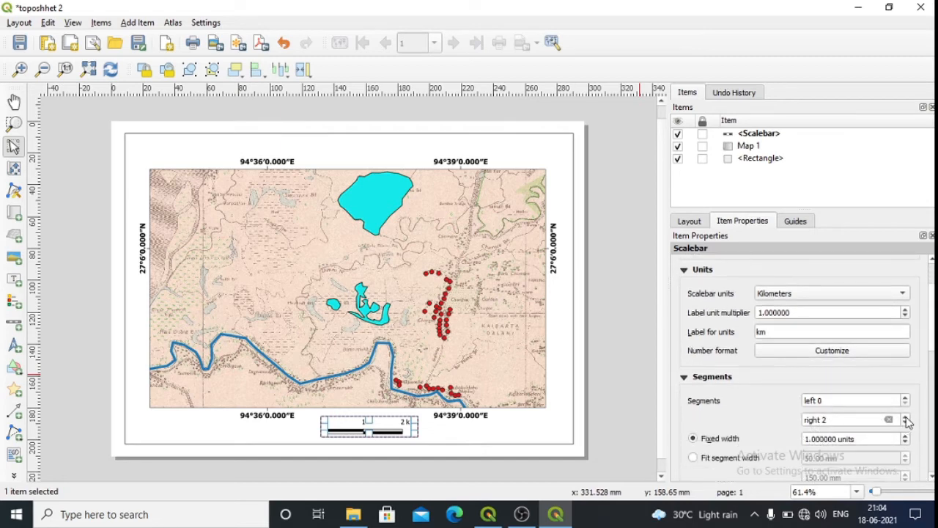
left_click(906, 416)
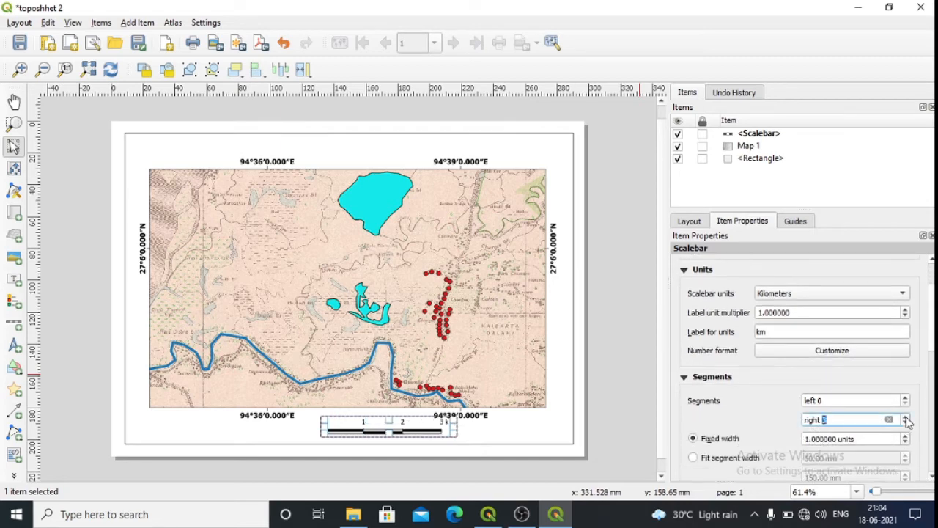
left_click(590, 386)
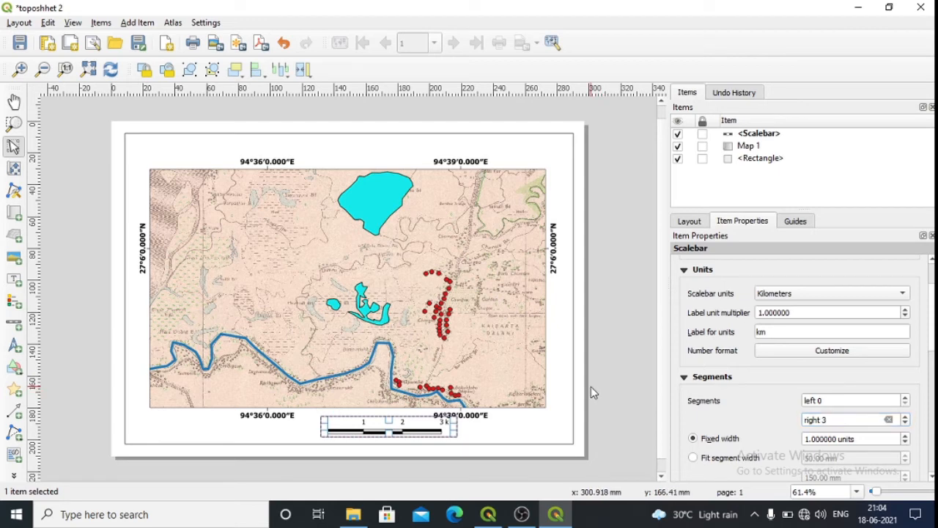
Move the scale bar between and just below the two bottom coordinate annotations and deselect it.
left_click(390, 436)
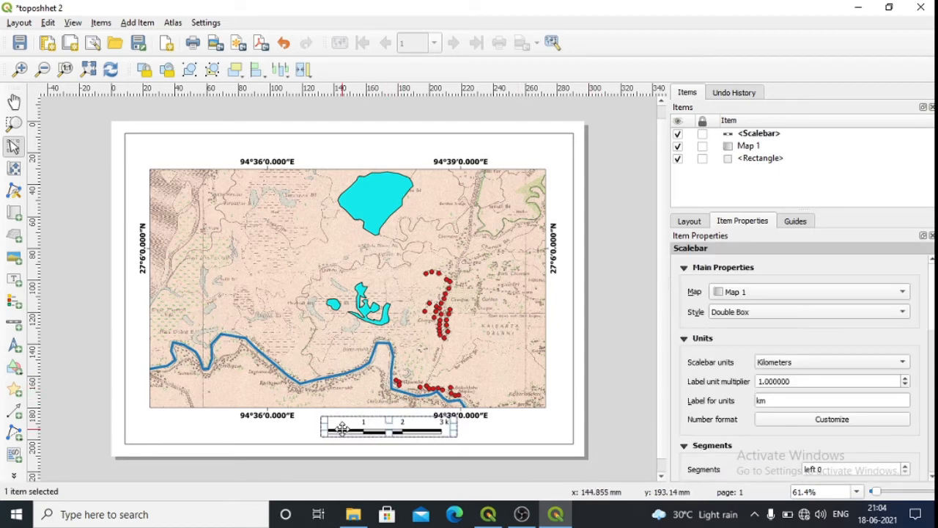
left_click_drag(342, 428, 321, 432)
left_click(588, 404)
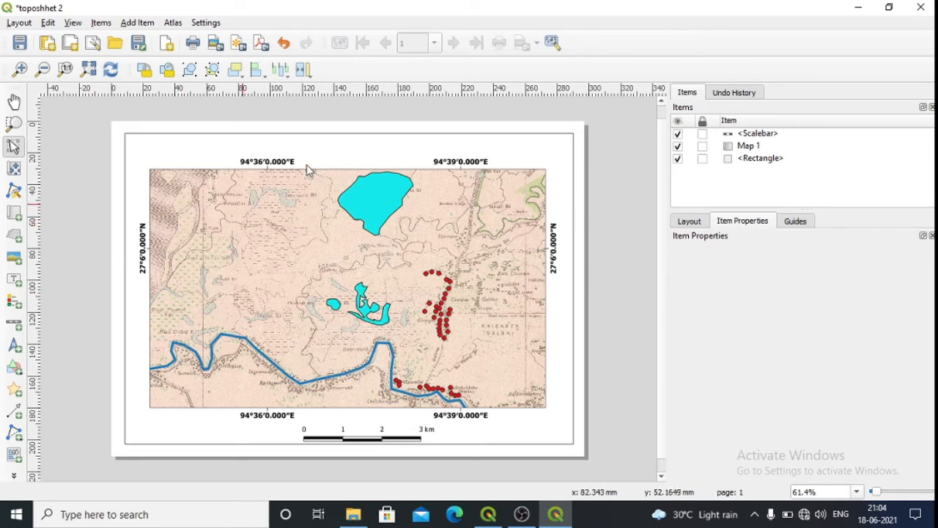
Stretch the border rectangle's top edge slightly upward.
left_click(134, 146)
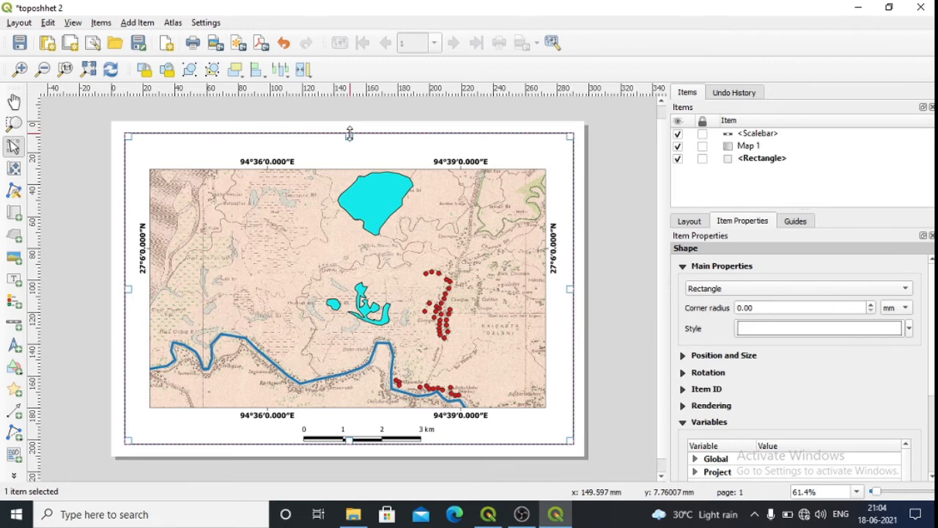
left_click_drag(349, 133, 348, 133)
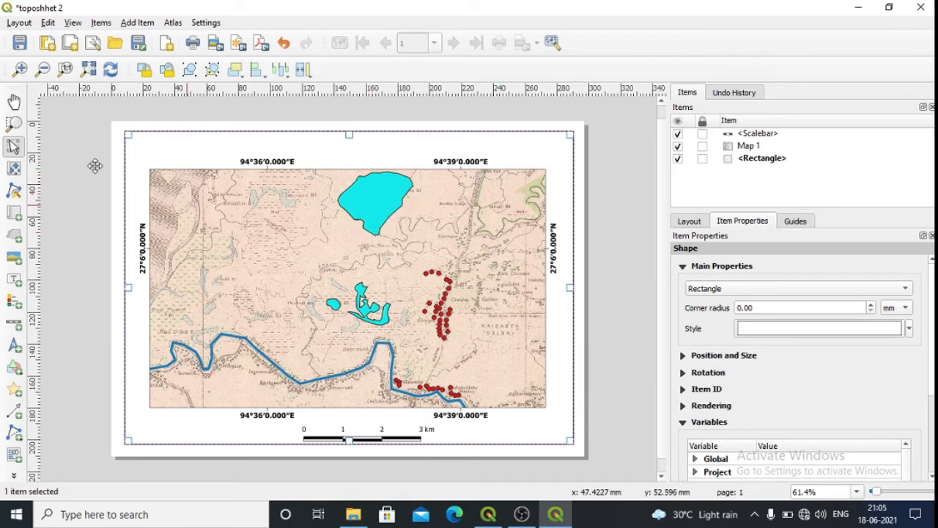
Add a label about 140 mm wide above the map and replace its placeholder text with "point, line and polygon features".
left_click(14, 283)
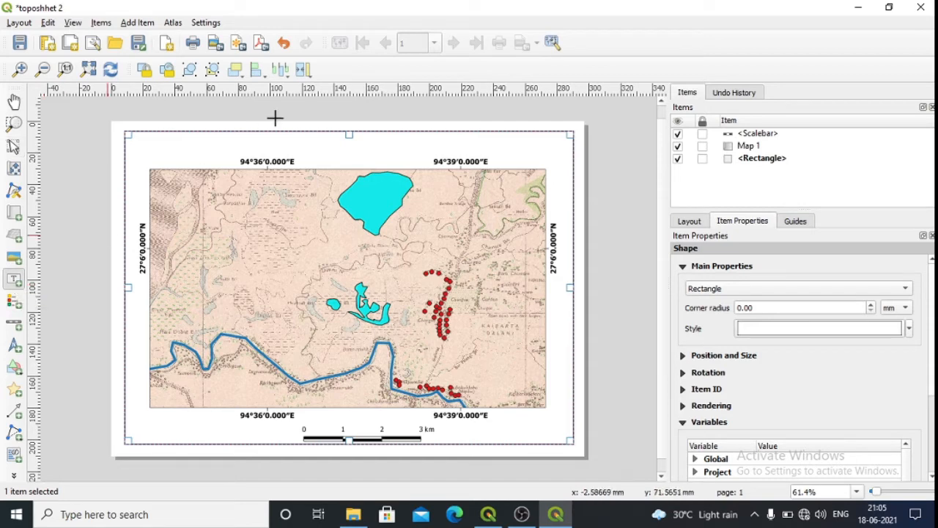
left_click_drag(221, 139, 447, 146)
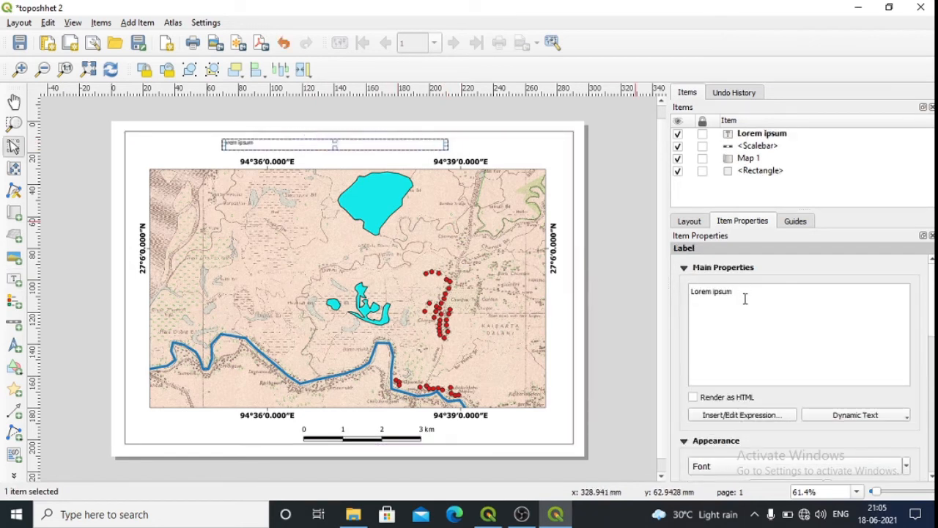
key("BackSpace")
key("BackSpace")
key("BackSpace")
key("BackSpace")
key("BackSpace")
key("BackSpace")
key("BackSpace")
key("BackSpace")
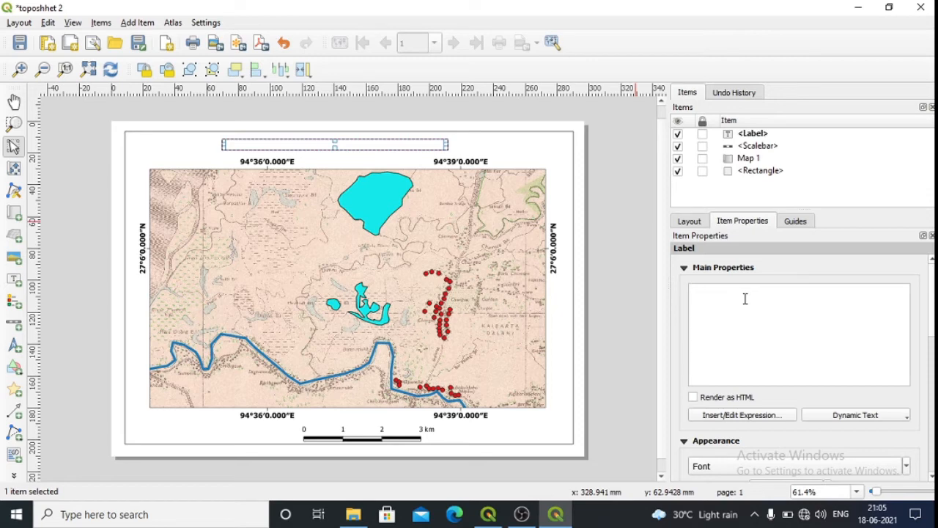
type("P")
type("point, line and polygon features")
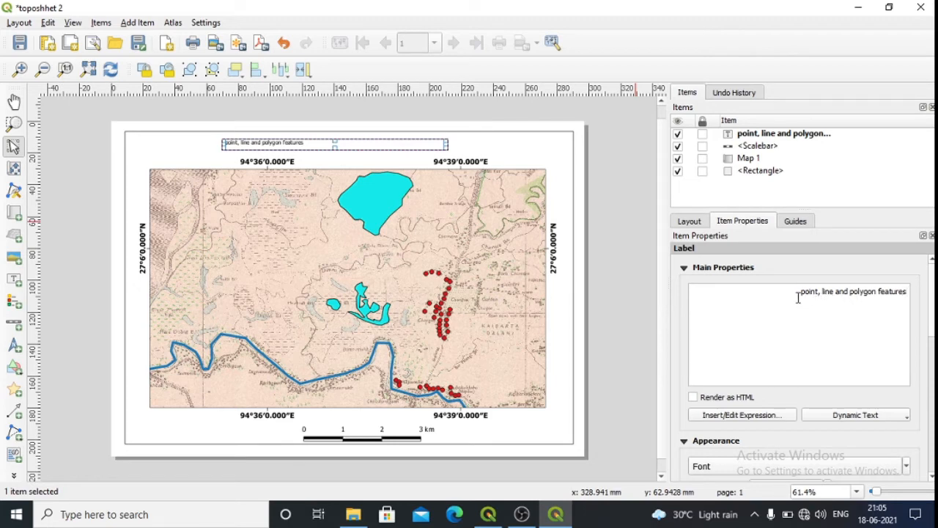
Replace the title label's text with "POINT, LINE AND POLYGON FEATURES".
key("BackSpace")
key("BackSpace")
key("BackSpace")
key("BackSpace")
key("BackSpace")
key("BackSpace")
key("BackSpace")
key("BackSpace")
key("BackSpace")
key("BackSpace")
key("BackSpace")
key("BackSpace")
key("BackSpace")
key("BackSpace")
key("BackSpace")
key("BackSpace")
key("BackSpace")
key("BackSpace")
key("BackSpace")
key("BackSpace")
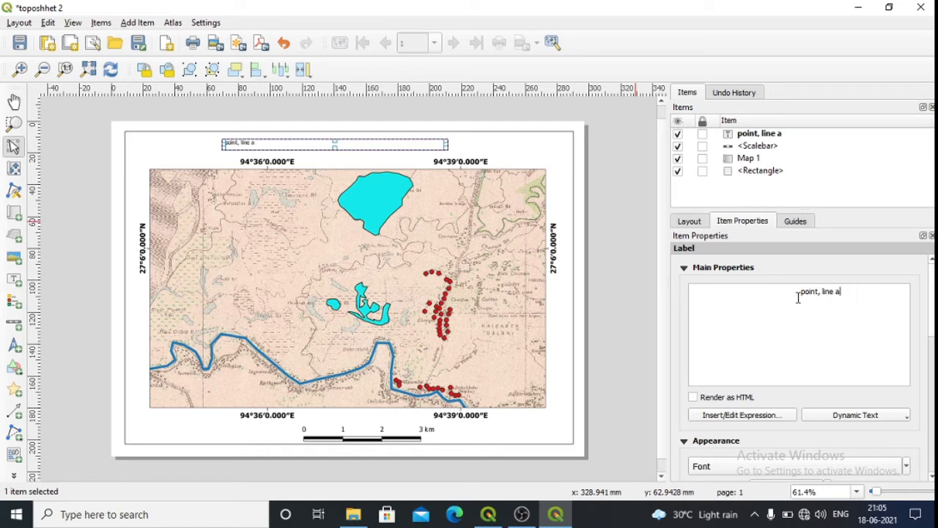
key("BackSpace")
key("BackSpace")
key("BackSpace")
key("BackSpace")
key("BackSpace")
key("BackSpace")
key("BackSpace")
key("BackSpace")
key("BackSpace")
key("BackSpace")
key("BackSpace")
key("BackSpace")
key("BackSpace")
key("BackSpace")
key("BackSpace")
key("BackSpace")
key("BackSpace")
key("BackSpace")
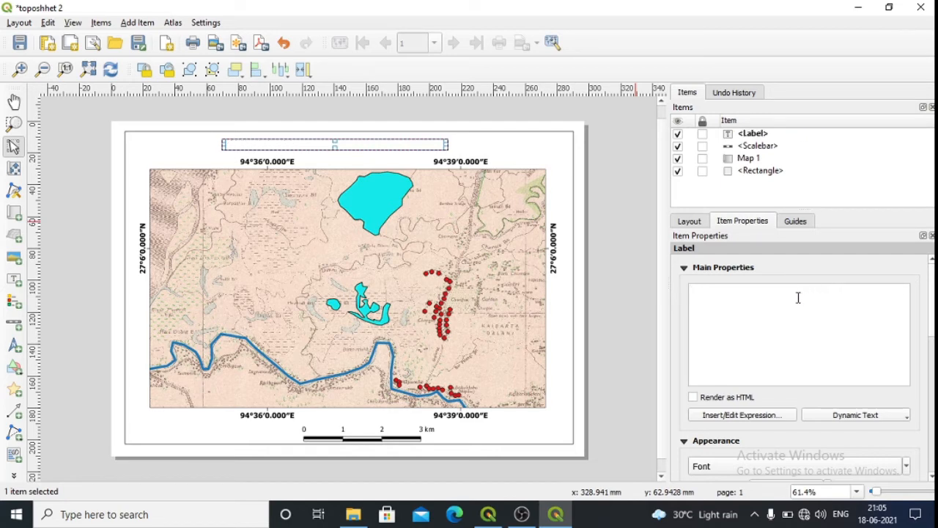
type("POINT, LINE")
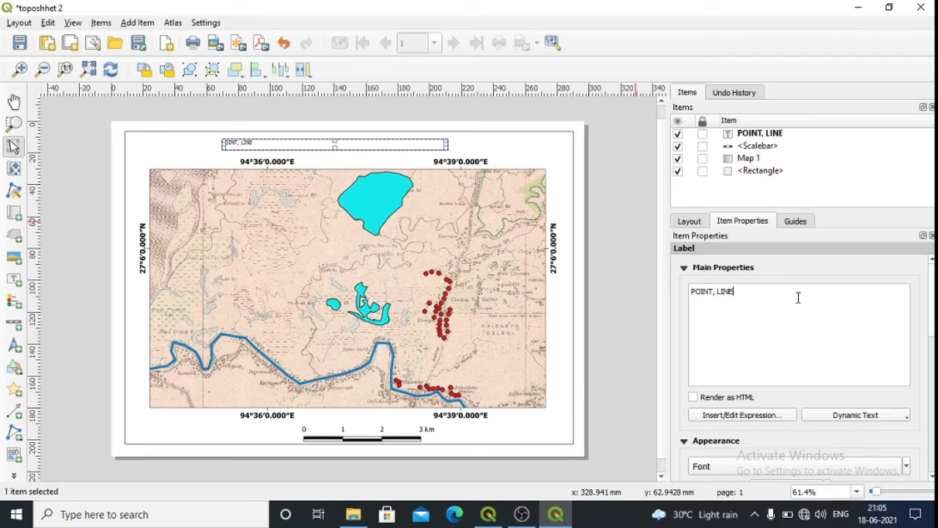
type(" AND POLYGON FEATURES")
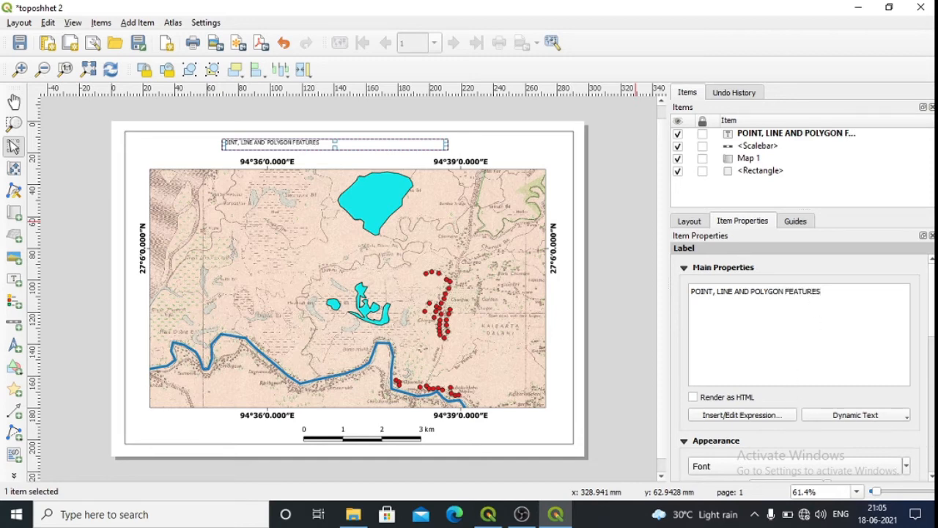
Set the title label's font size to 18 pt.
scroll(894, 356, "down", 5)
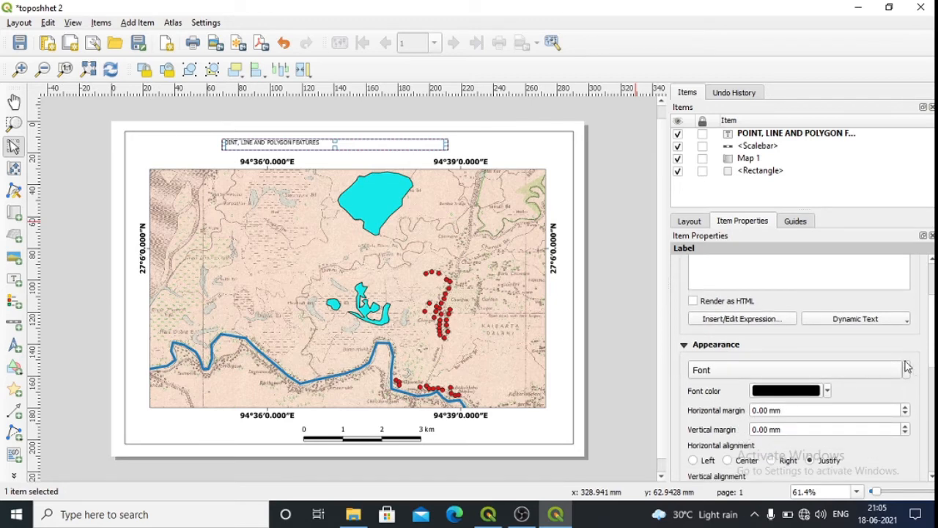
left_click(906, 370)
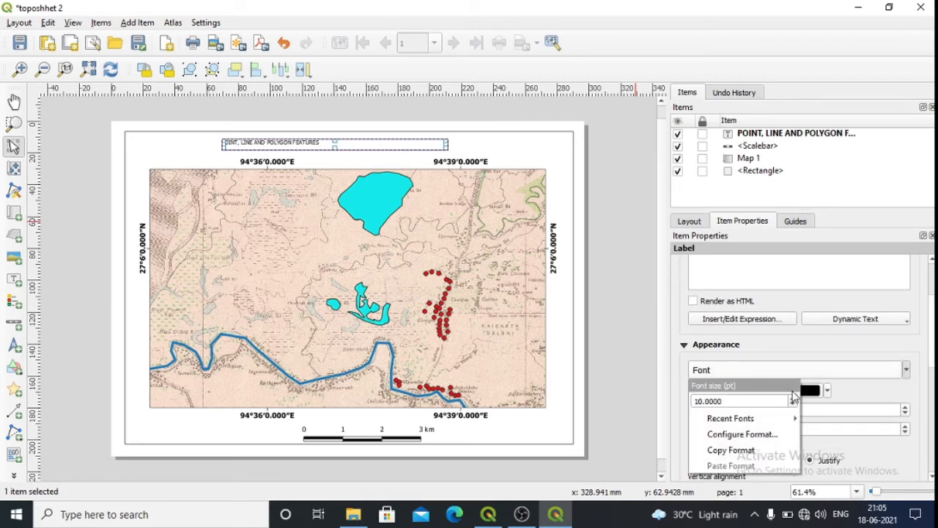
left_click(792, 401)
left_click(792, 401)
left_click(792, 401)
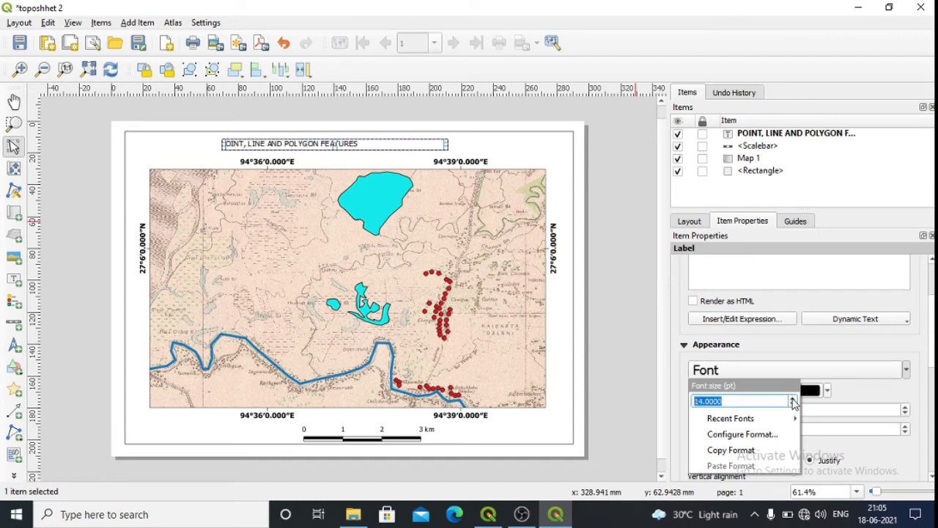
left_click(792, 401)
left_click(793, 401)
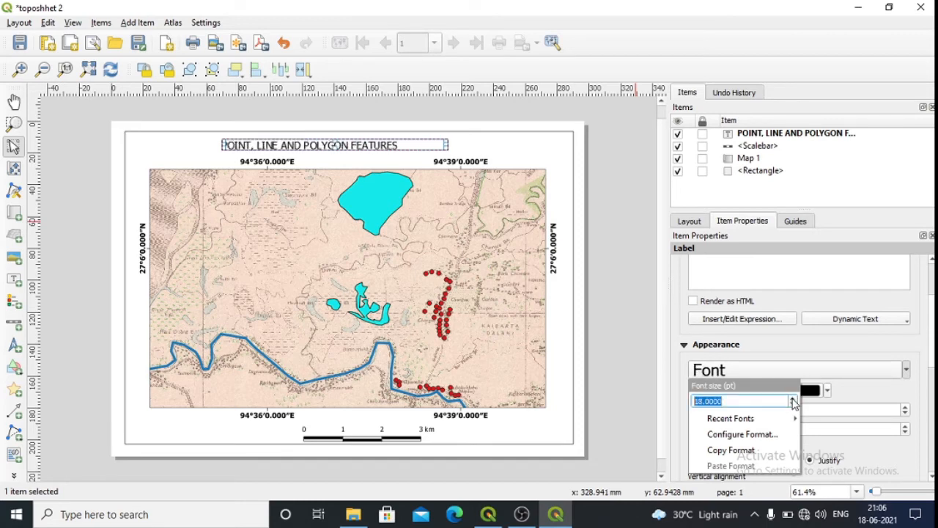
Make the title label's font bold and set its horizontal alignment to Center.
left_click(742, 434)
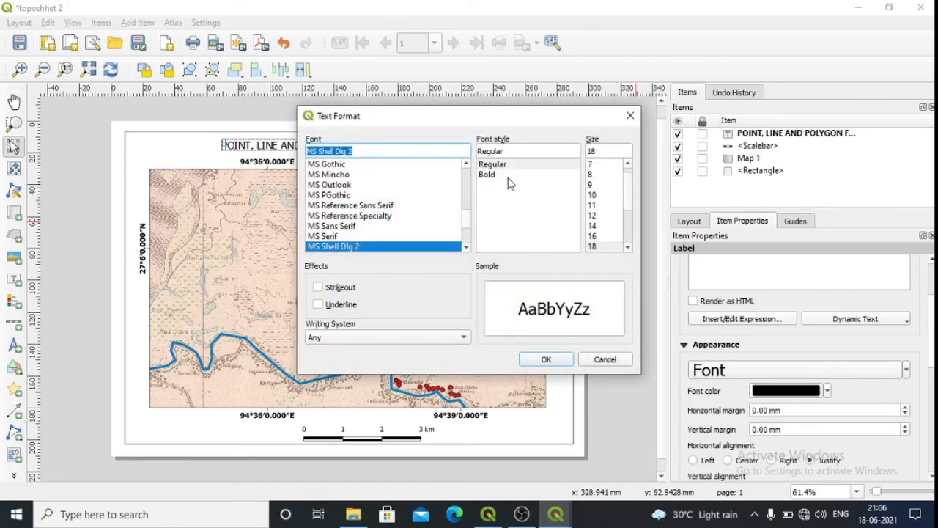
left_click(510, 176)
left_click(547, 360)
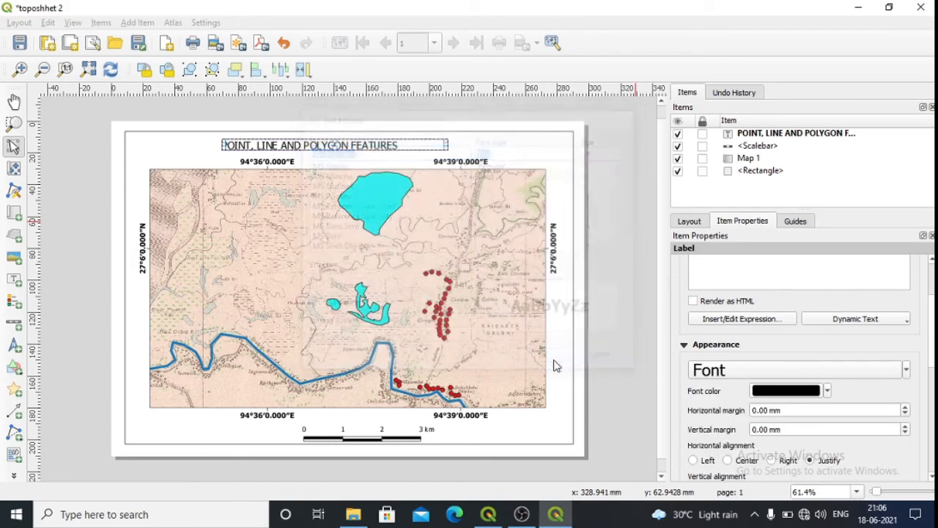
left_click(727, 460)
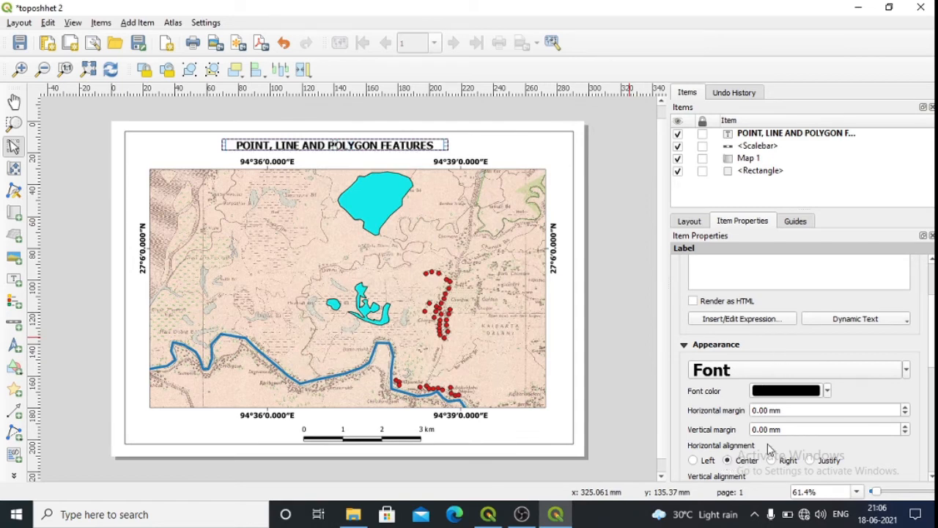
scroll(727, 454, "down", 3)
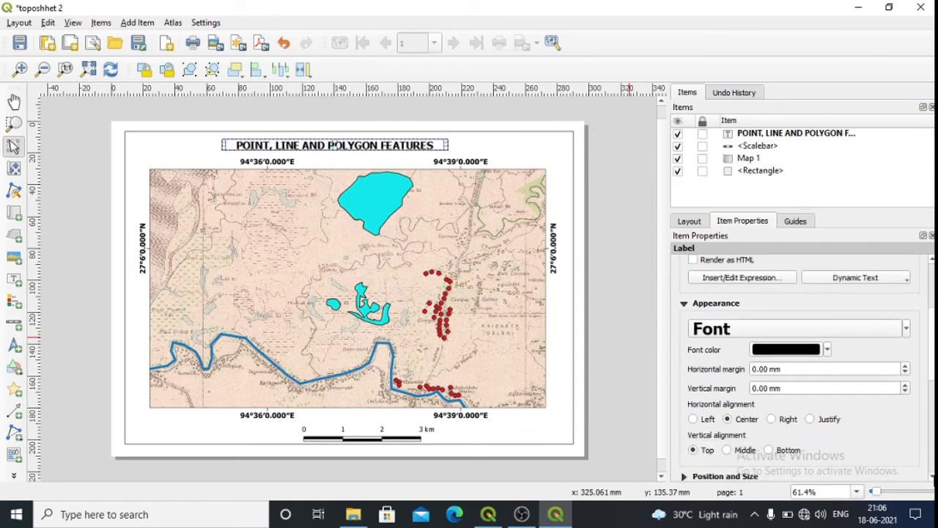
left_click(556, 317)
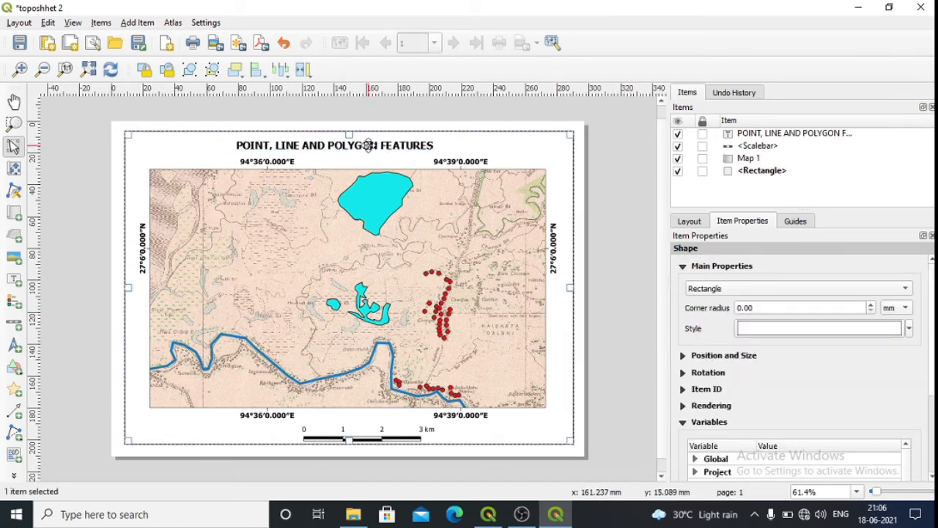
Move the title label so it is centred above the map within the border rectangle, and deselect it.
left_click(359, 146)
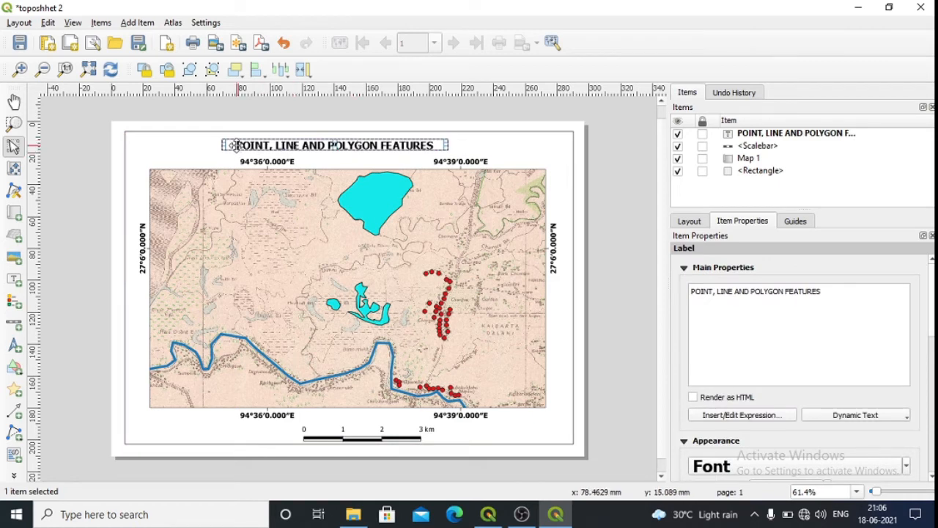
left_click_drag(231, 144, 252, 143)
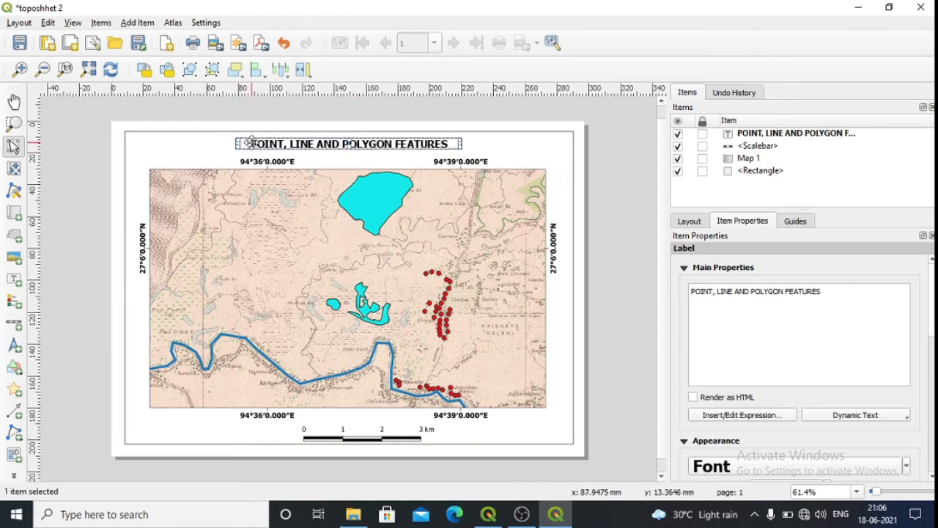
left_click(580, 168)
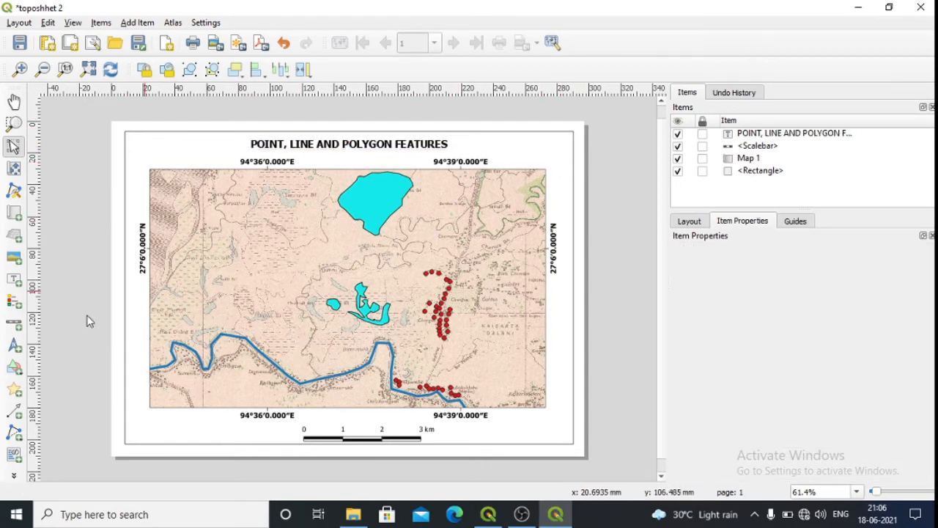
Add a north arrow about 30 mm wide and 14 mm high in the page's upper-right corner, using the NorthArrow_03.svg symbol.
left_click(9, 345)
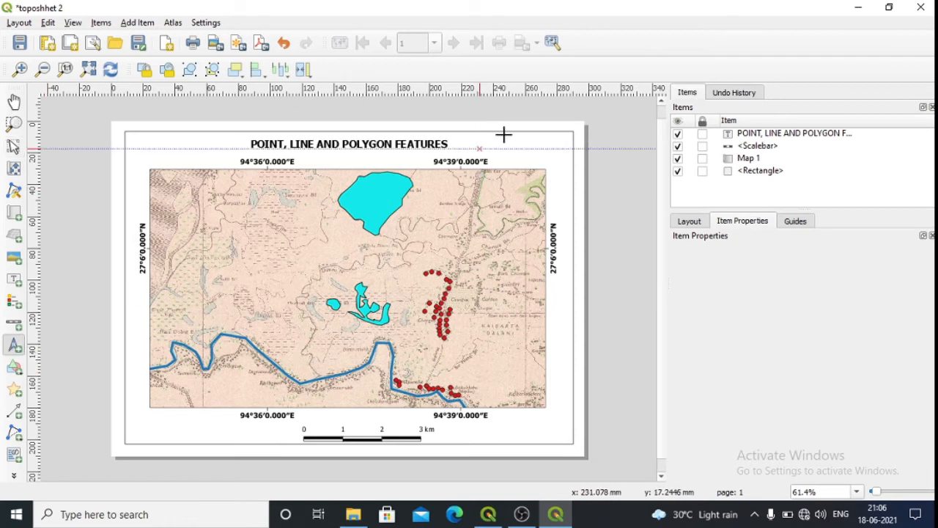
left_click_drag(519, 137, 568, 159)
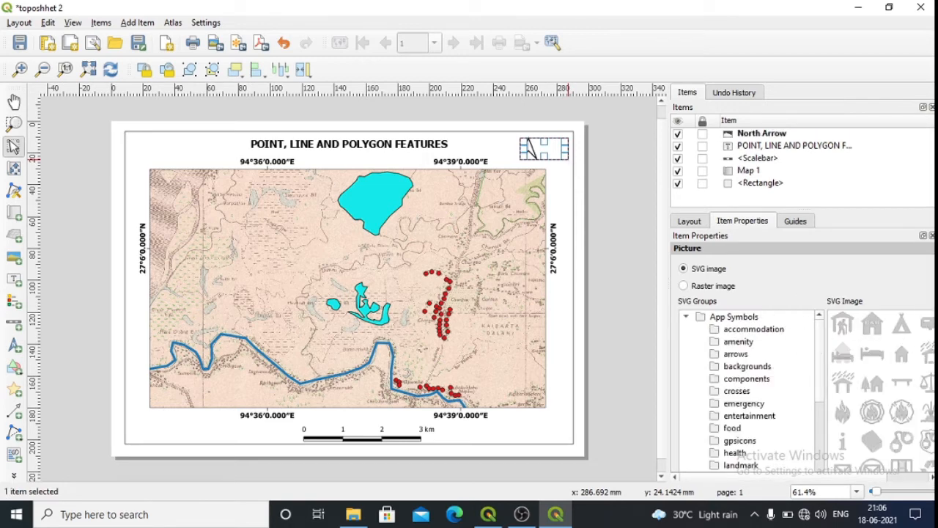
left_click_drag(785, 477, 827, 477)
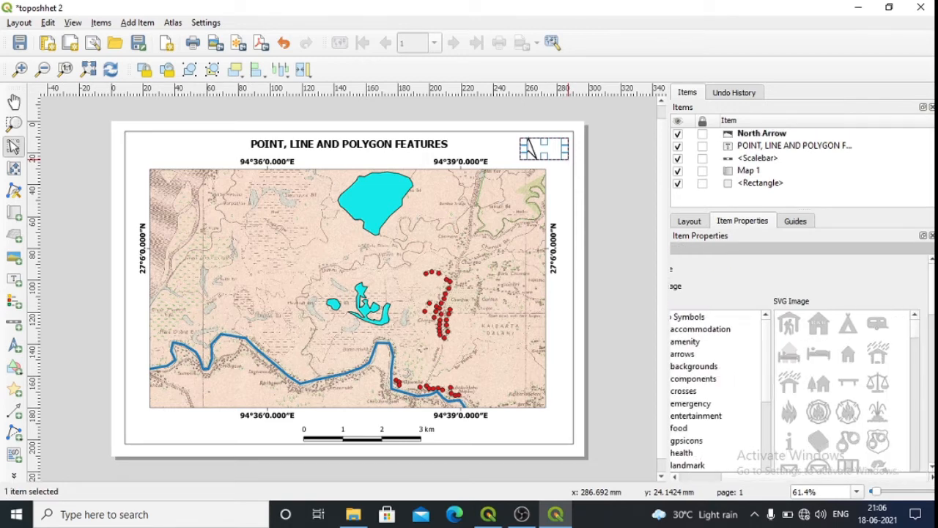
scroll(932, 472, "down", 5)
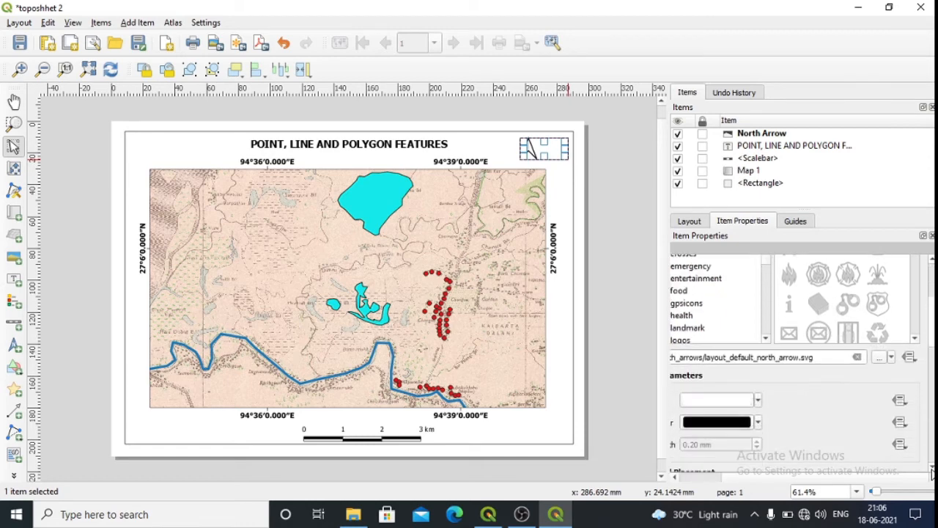
scroll(916, 327, "down", 5)
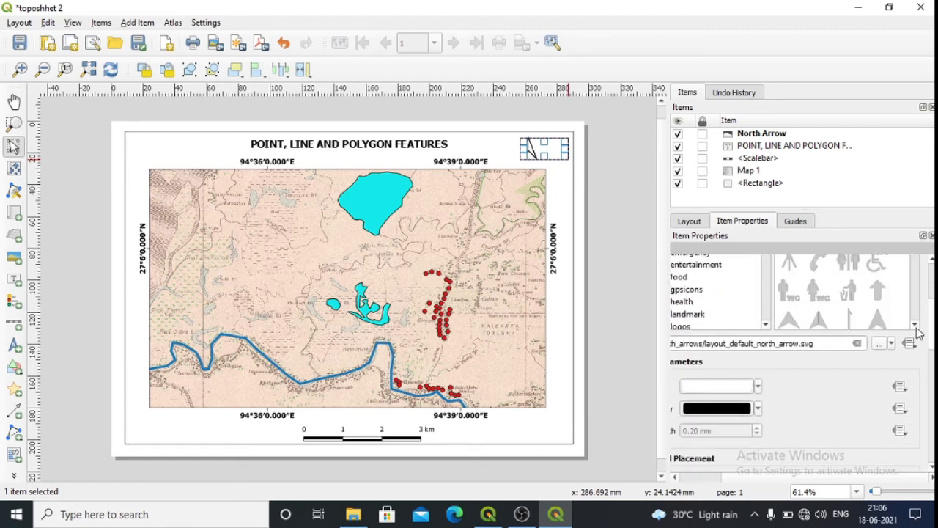
scroll(917, 328, "down", 1)
left_click(877, 297)
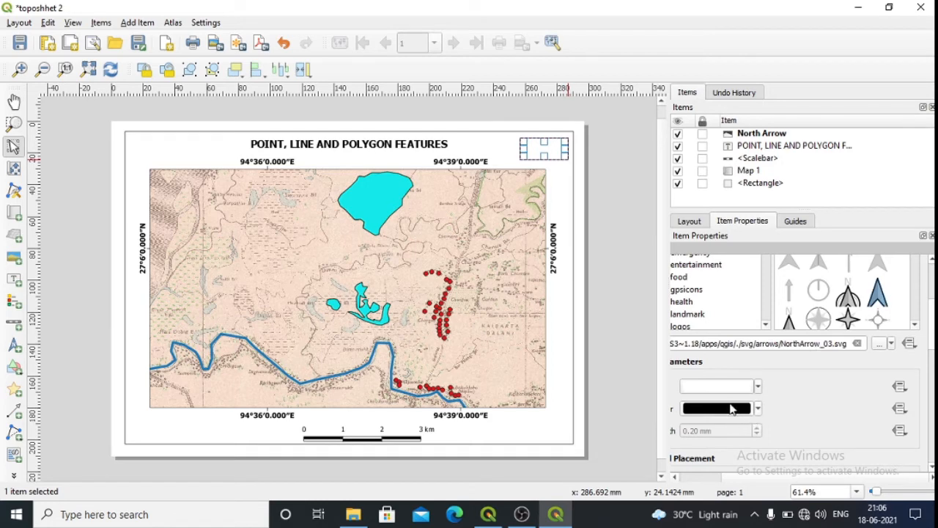
Set the north arrow's fill color to black.
left_click(674, 477)
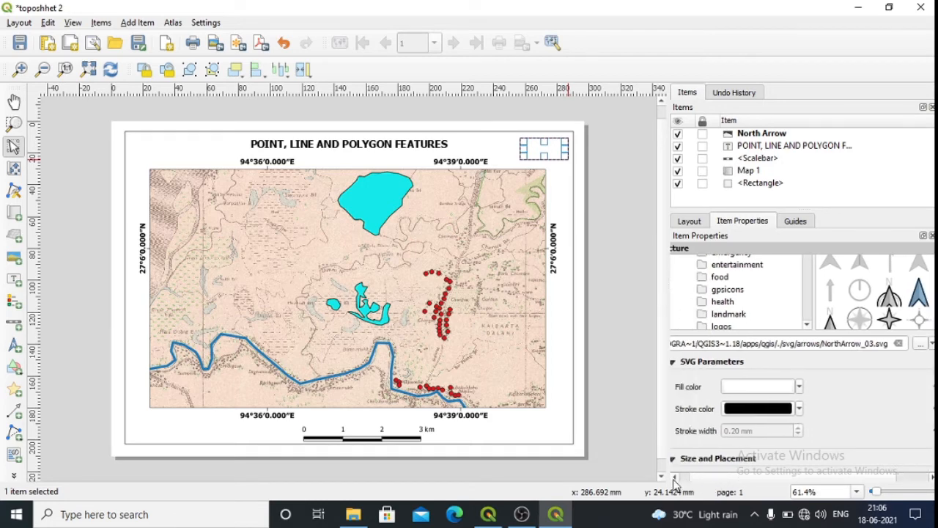
left_click(811, 389)
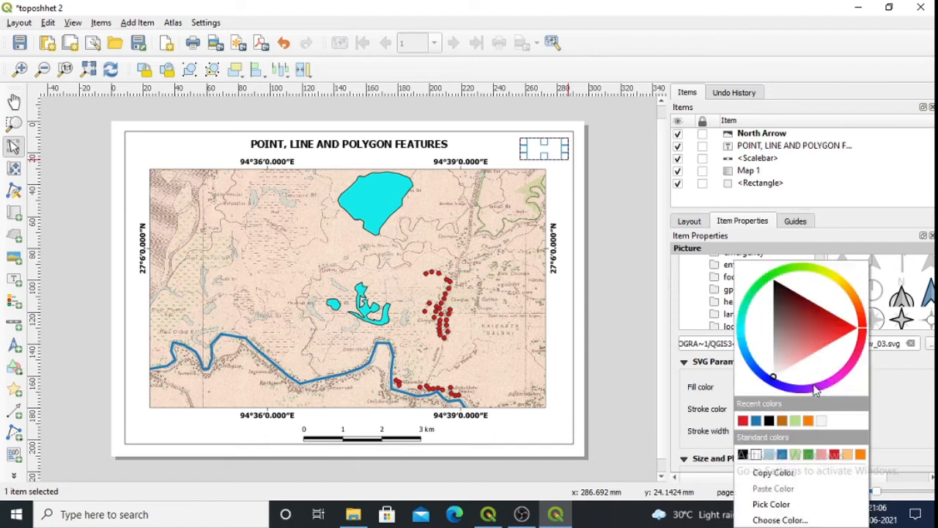
left_click(770, 419)
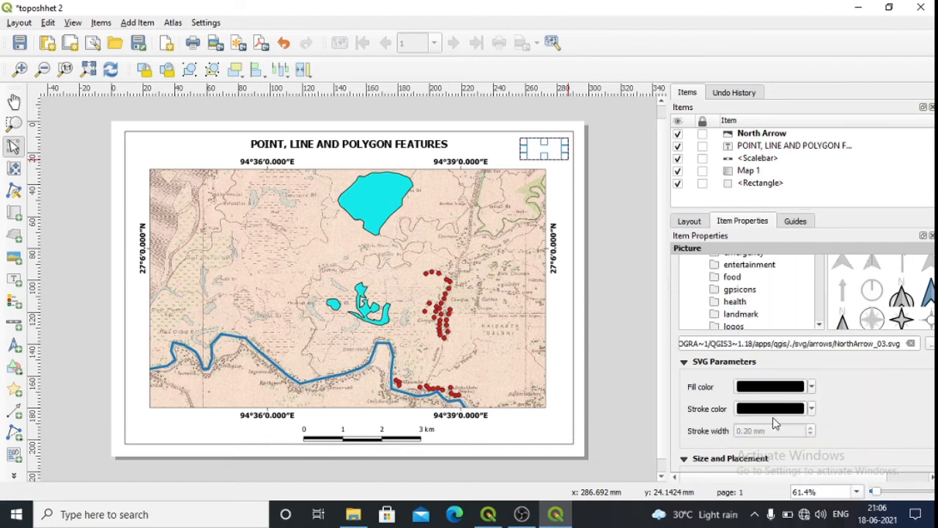
left_click(651, 388)
Resize the north arrow's frame to a square of about 16 mm between the title and the border's right edge.
left_click(525, 148)
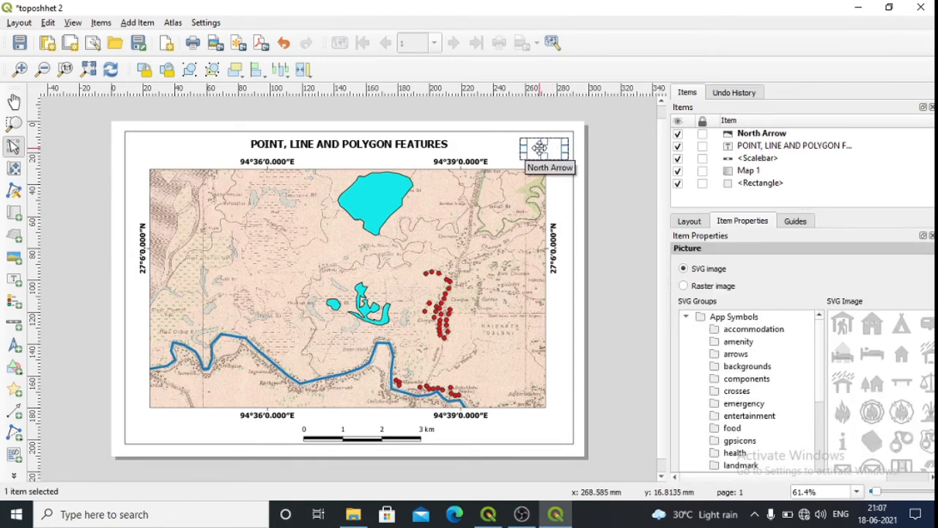
left_click_drag(524, 148, 511, 148)
left_click(561, 168)
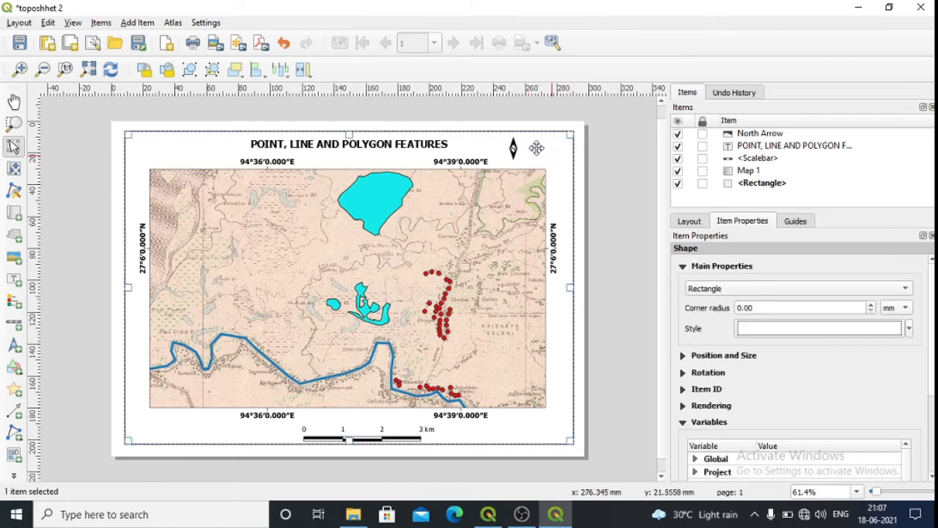
left_click(513, 148)
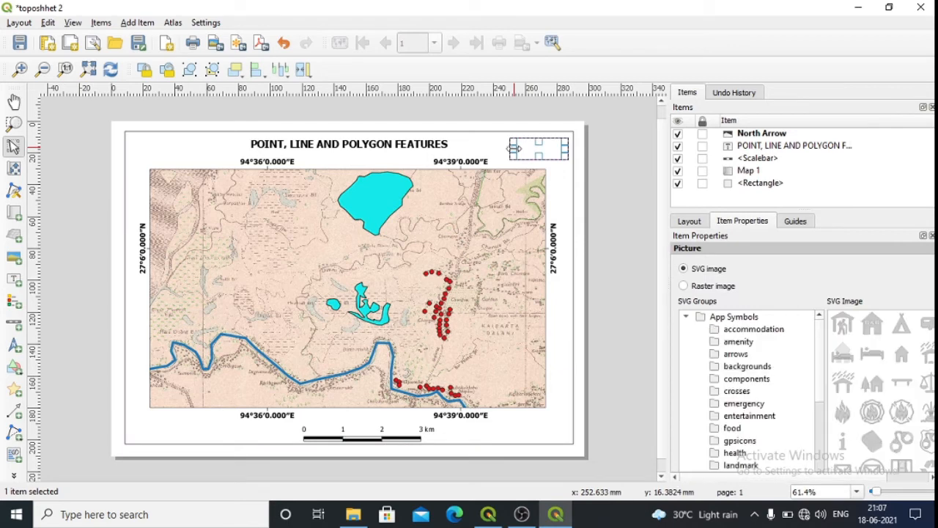
left_click_drag(544, 147, 540, 149)
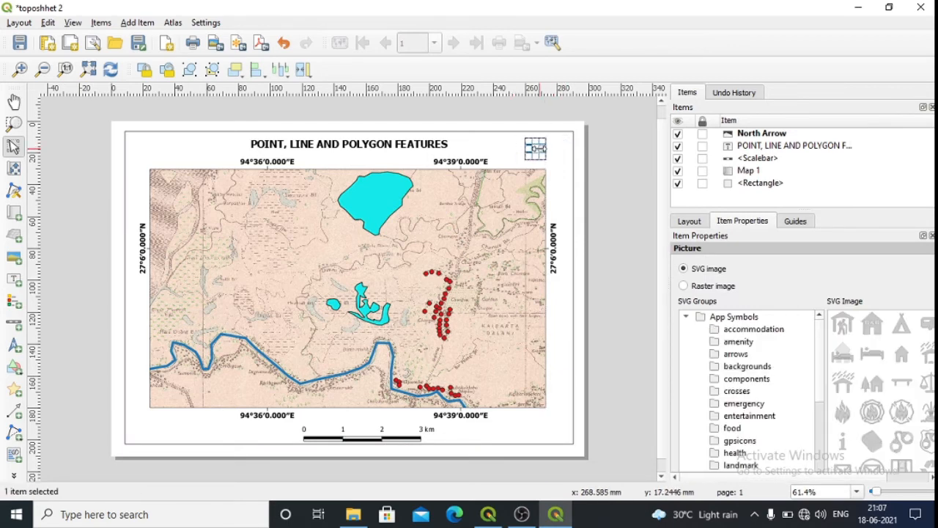
left_click(574, 152)
left_click(528, 147)
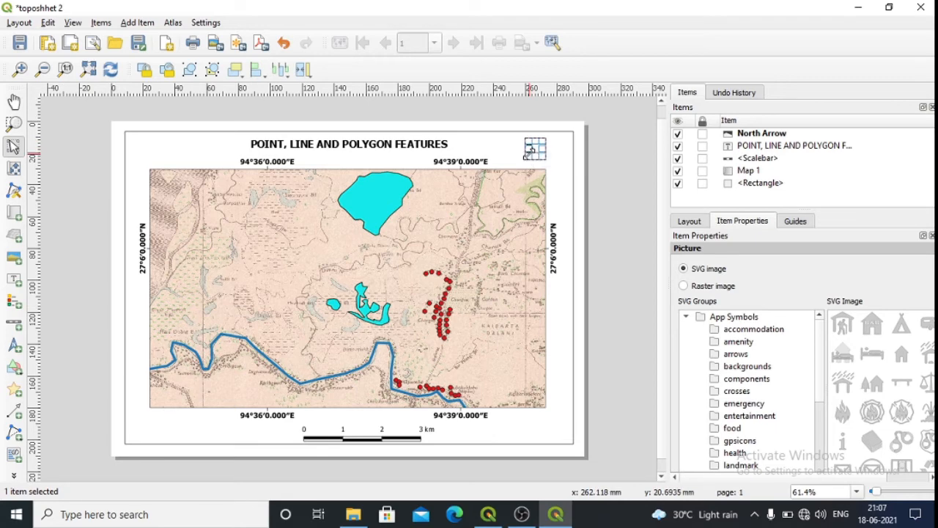
left_click_drag(529, 152, 527, 156)
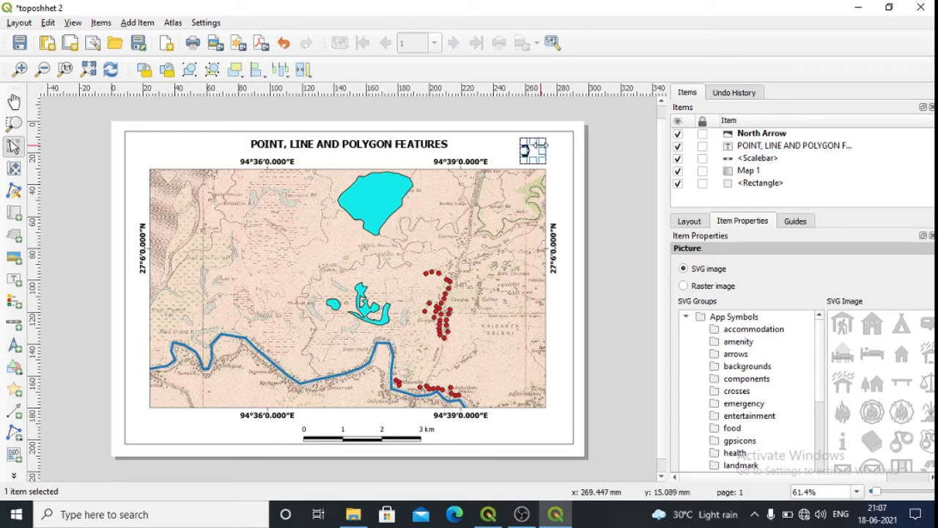
Nudge the north arrow right until it sits above the map's upper-right corner, and deselect it.
key("Right")
key("Right")
key("Right")
key("Right")
key("Right")
key("Right")
key("Right")
key("Right")
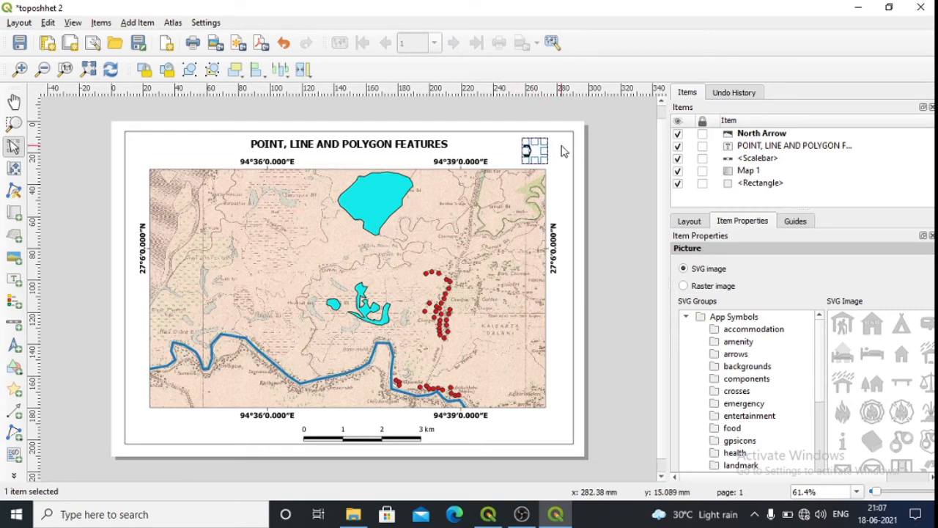
key("Right")
key("Right")
key("Right")
key("Right")
key("Right")
key("Right")
key("Right")
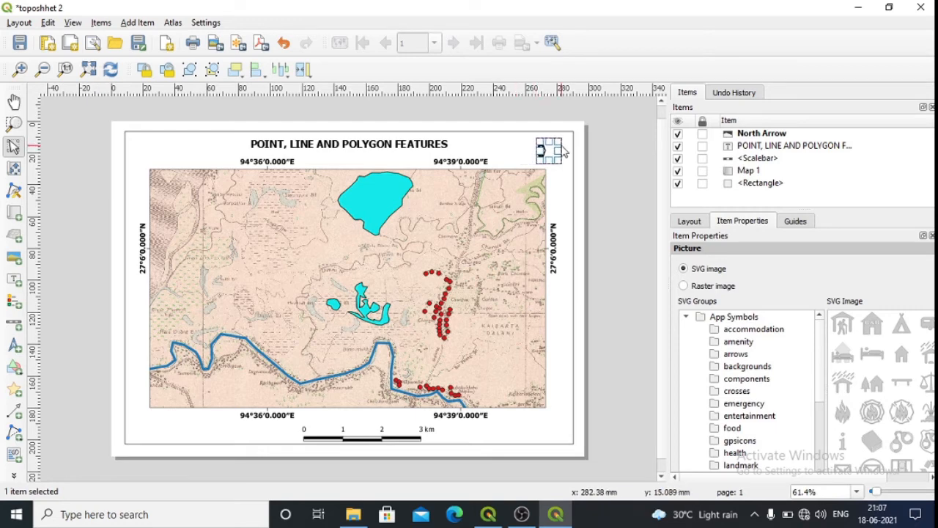
left_click(581, 212)
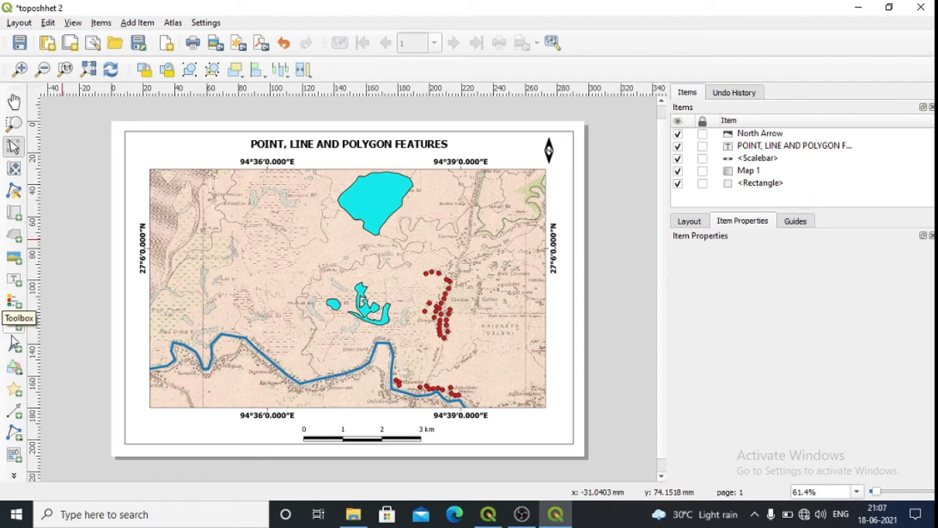
Add a legend in the page's lower-right corner, below the map, and turn off automatic updating of its items.
left_click(16, 304)
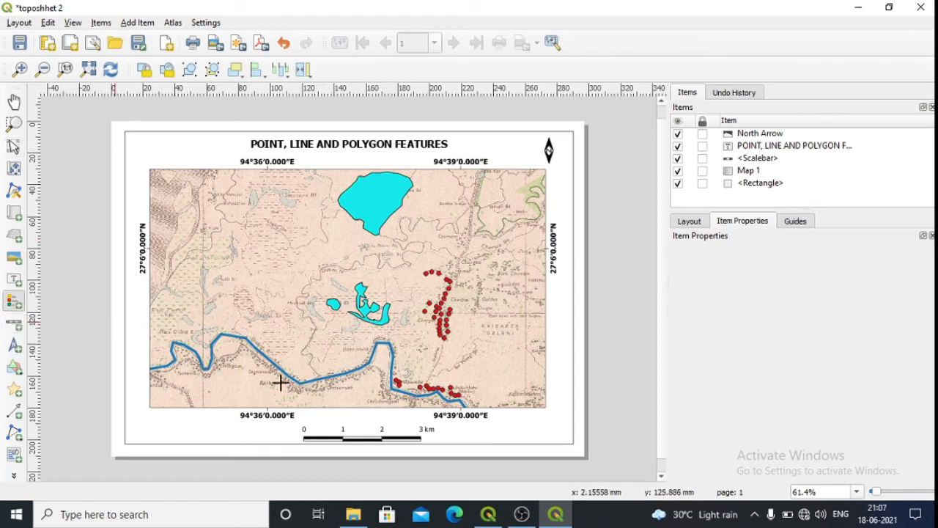
left_click_drag(505, 417, 567, 446)
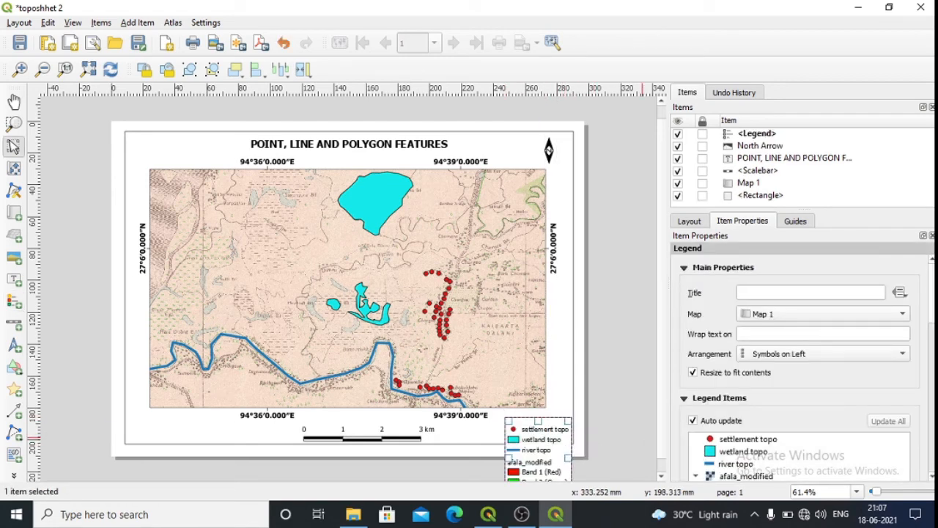
left_click(932, 477)
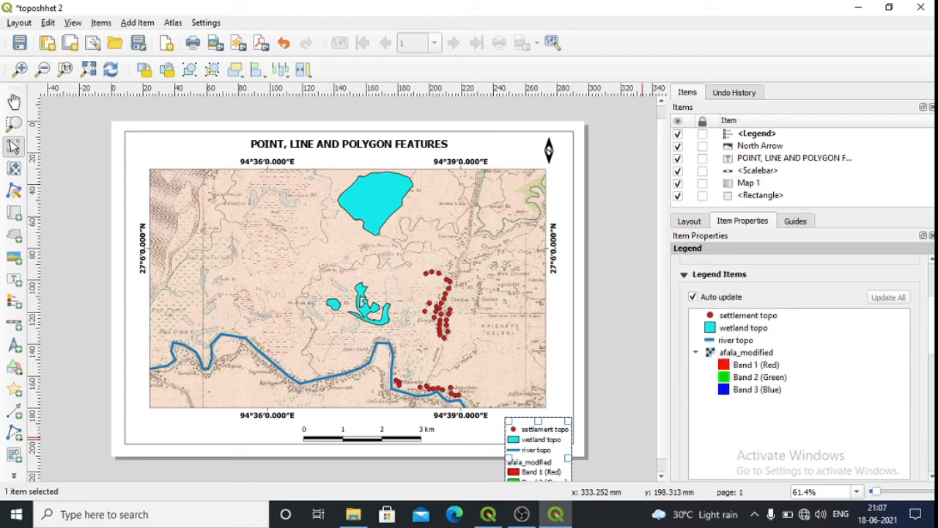
scroll(933, 480, "down", 3)
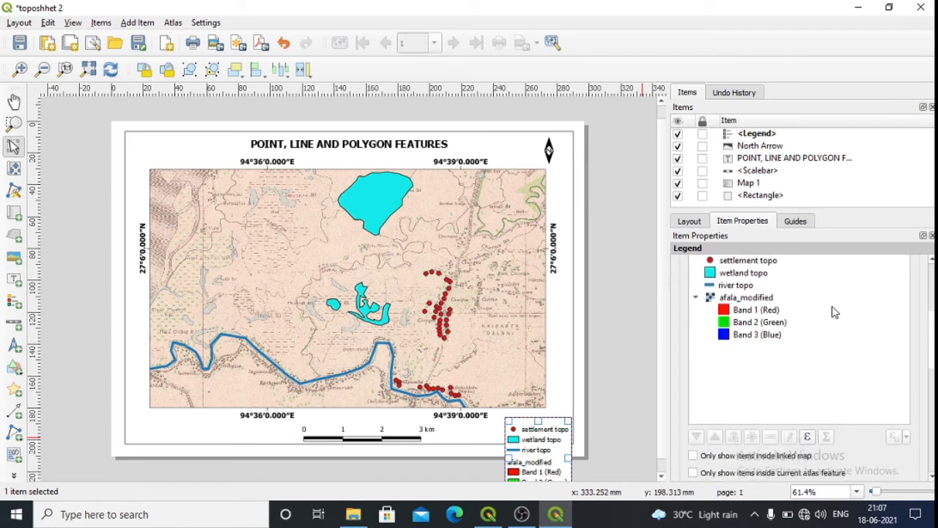
scroll(701, 321, "up", 3)
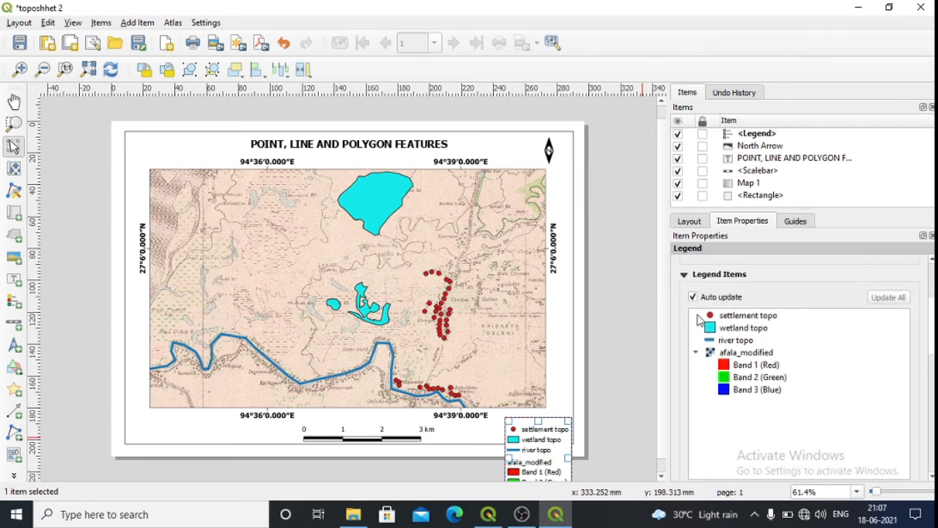
left_click(694, 298)
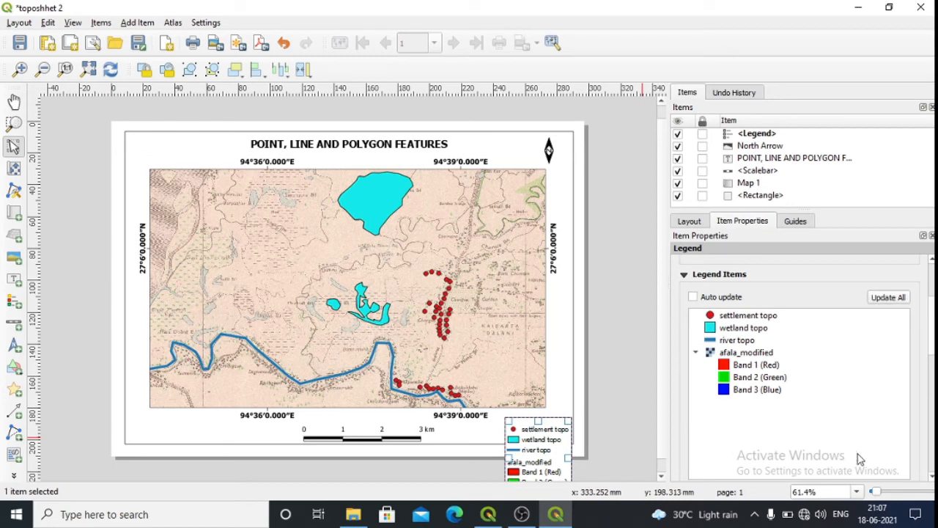
Remove the afala_modified raster entry with its color bands from the legend items.
scroll(799, 367, "down", 2)
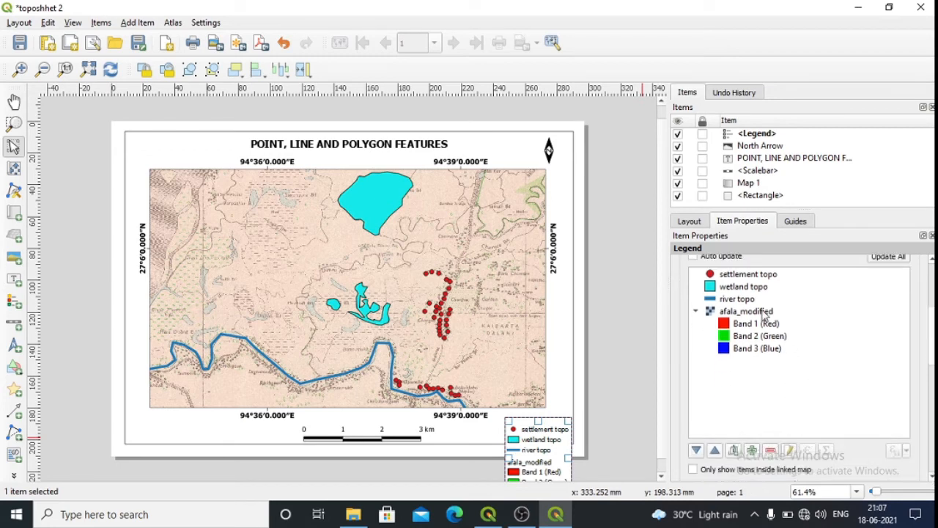
left_click(764, 312)
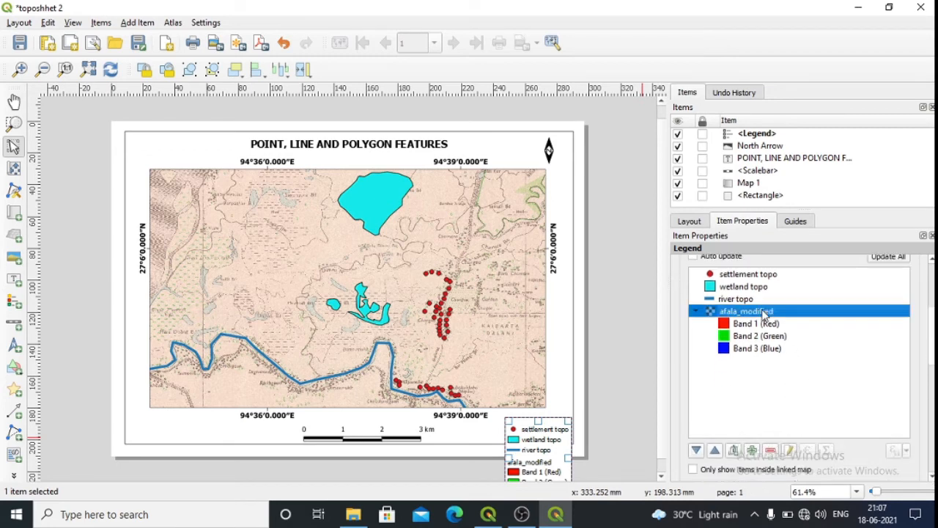
left_click(770, 450)
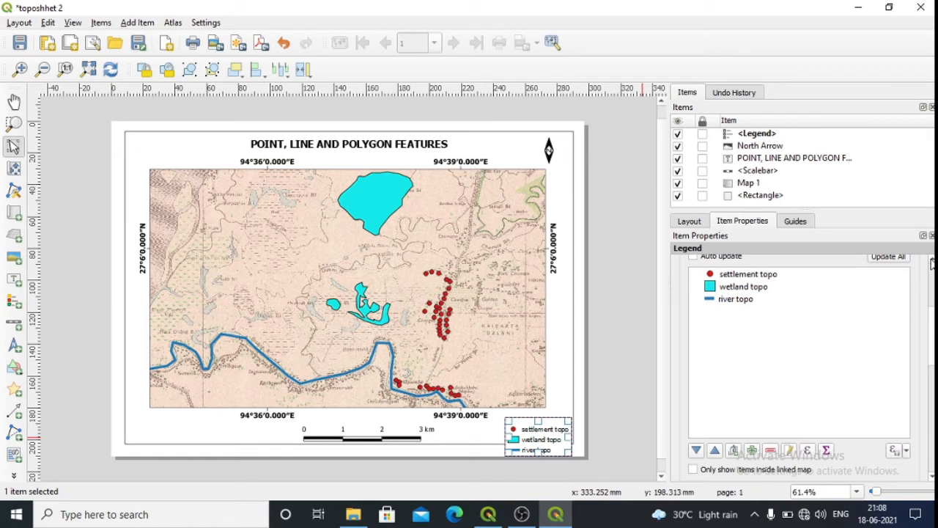
Rename the "settlement topo" legend entry to "Point" and return to the legend's properties.
scroll(931, 264, "up", 2)
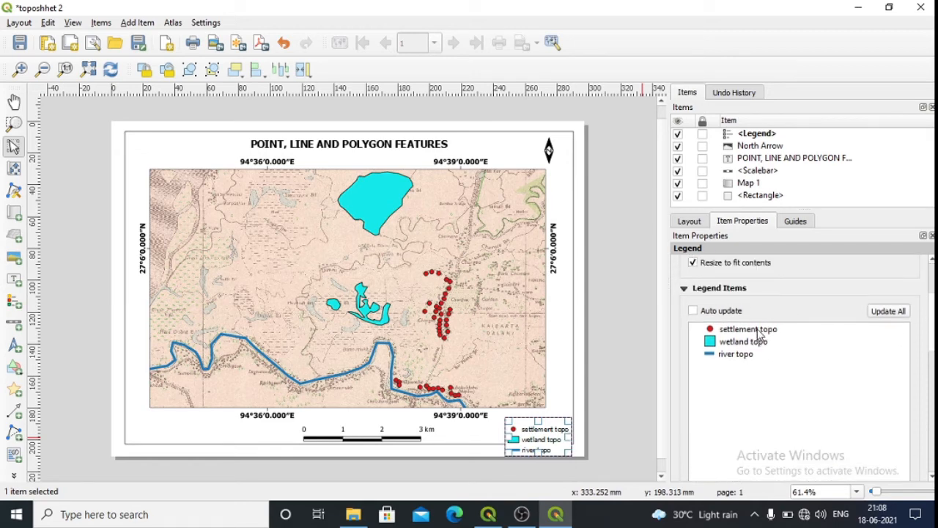
double_click(759, 332)
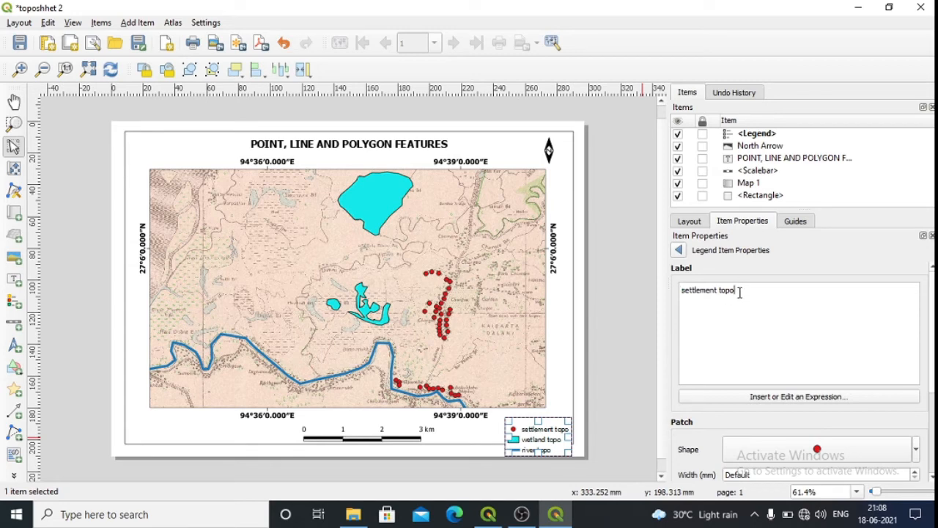
key("BackSpace")
key("BackSpace")
key("BackSpace")
key("BackSpace")
key("BackSpace")
key("BackSpace")
key("BackSpace")
key("BackSpace")
key("BackSpace")
key("BackSpace")
key("BackSpace")
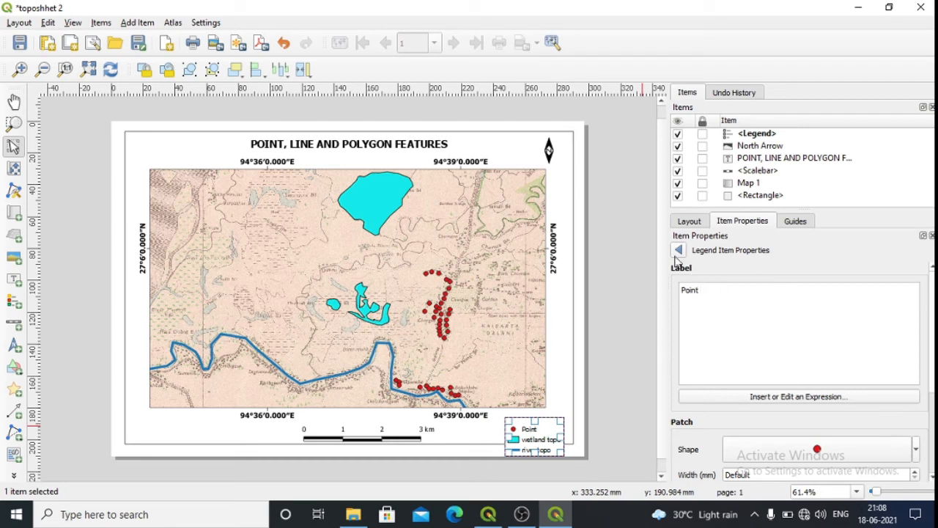
scroll(799, 367, "down", 5)
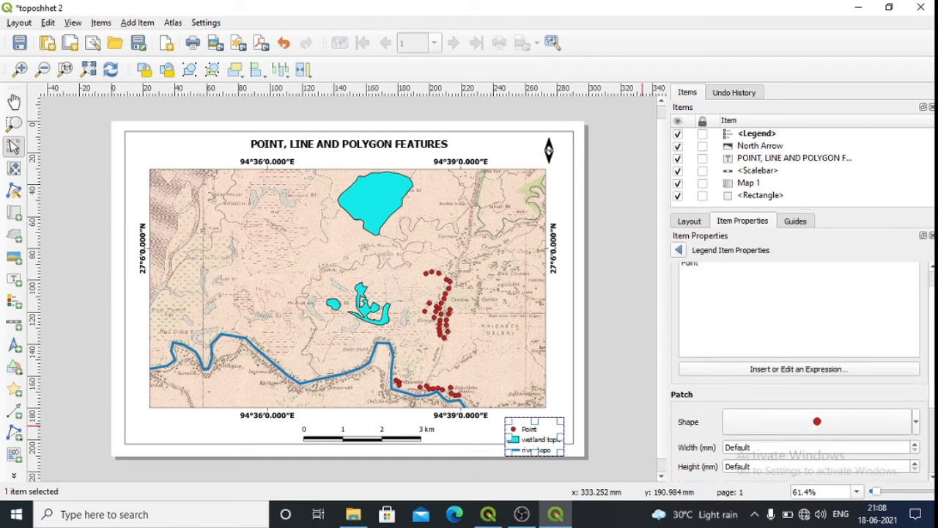
left_click(680, 251)
Rename the "wetland topo" legend entry to "Polygon" and return to the legend's properties.
double_click(730, 339)
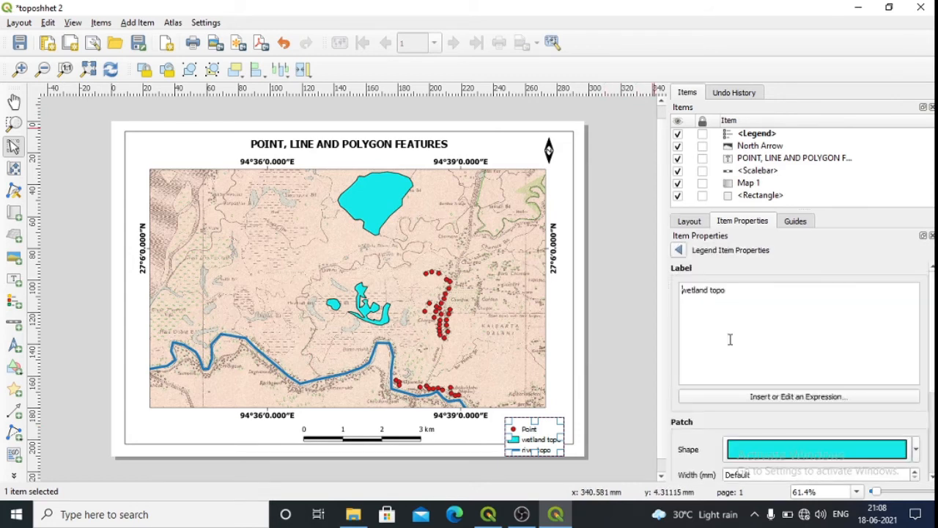
key("BackSpace")
key("BackSpace")
key("BackSpace")
key("BackSpace")
key("BackSpace")
key("BackSpace")
key("BackSpace")
key("BackSpace")
key("BackSpace")
key("BackSpace")
key("BackSpace")
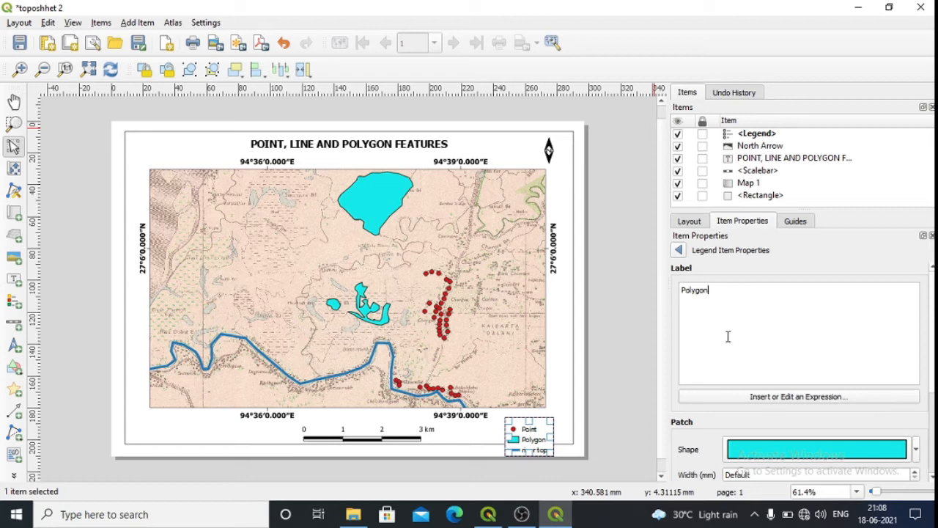
left_click(678, 251)
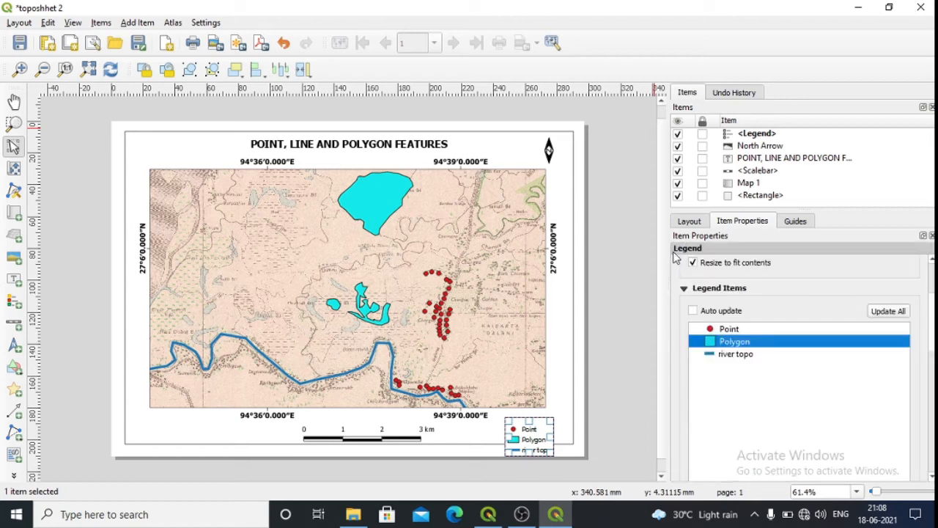
Rename the "river topo" legend entry to "Line" and deselect the legend.
double_click(743, 355)
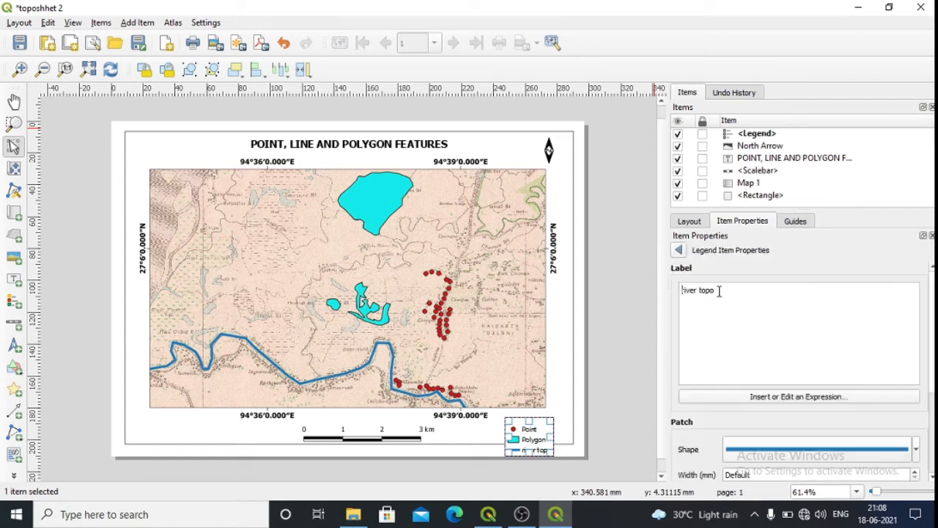
key("BackSpace")
key("BackSpace")
key("BackSpace")
key("BackSpace")
key("BackSpace")
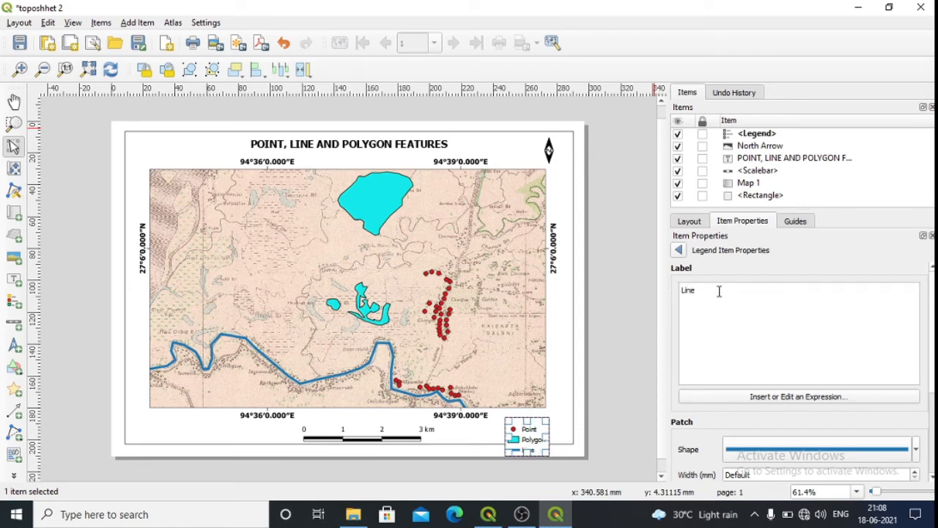
left_click(932, 476)
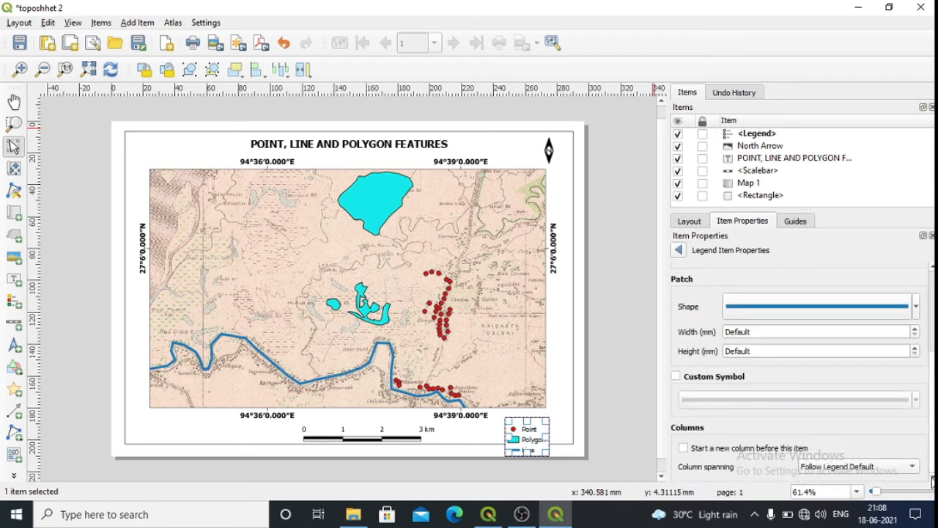
left_click(621, 304)
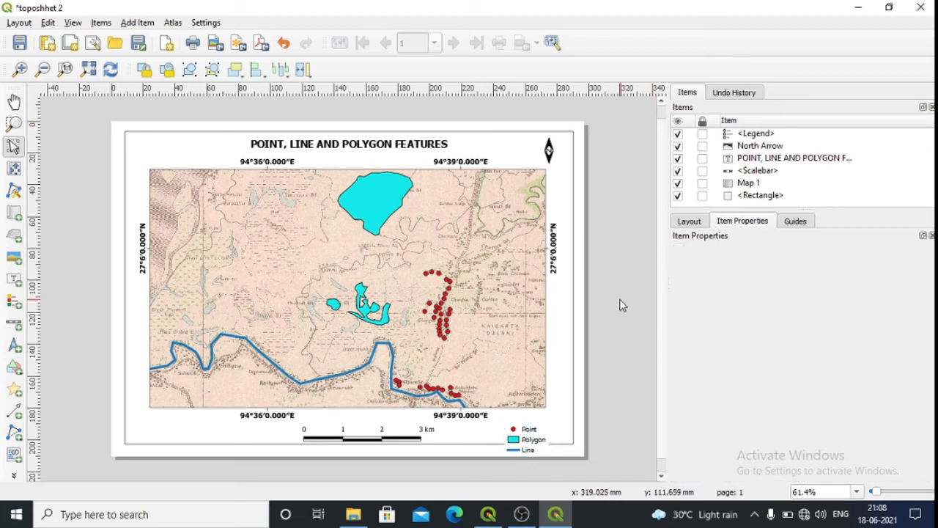
Give the legend in the page's lower-right corner the title "Legend".
left_click(518, 453)
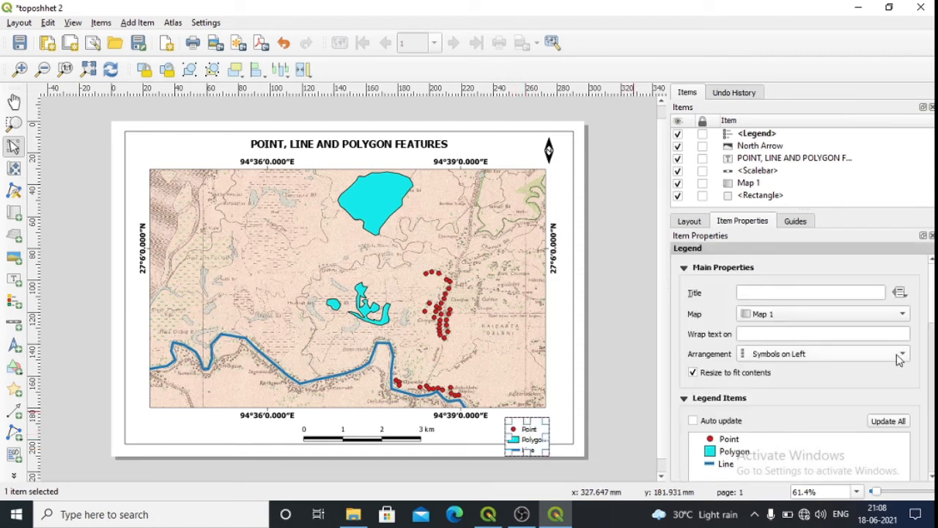
left_click(852, 289)
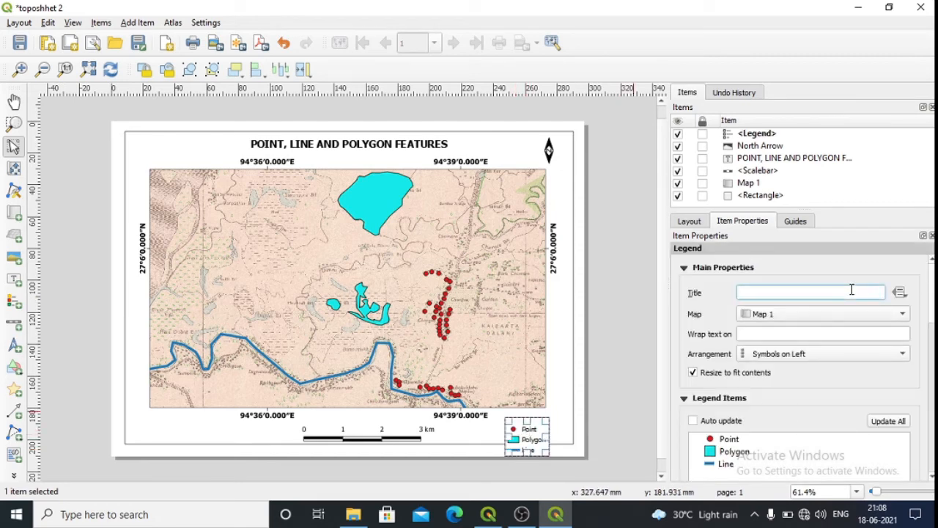
type("leg")
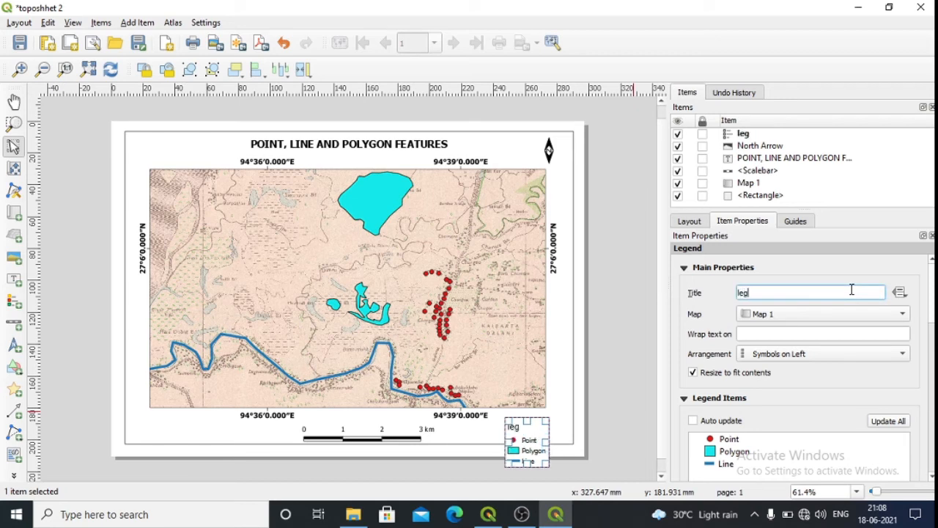
type("end")
key("BackSpace")
type("L")
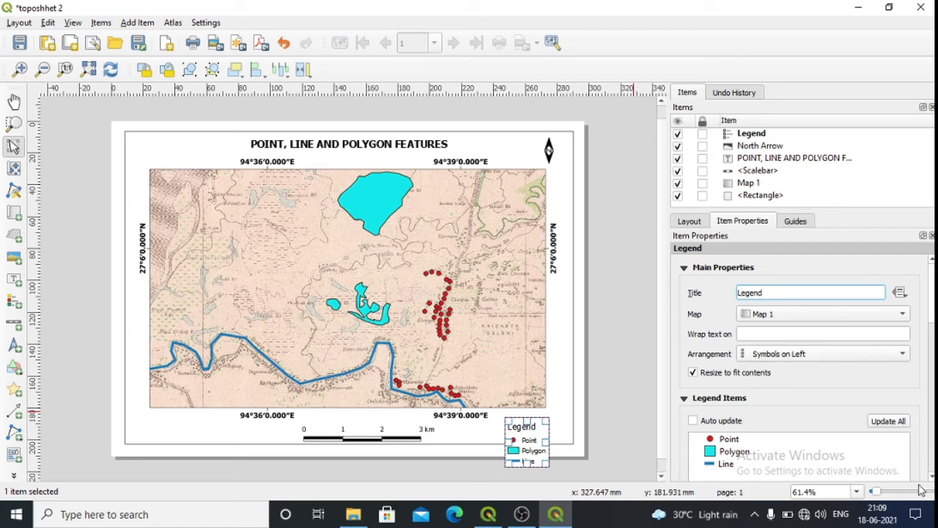
Set the legend title's font style to Bold.
scroll(799, 359, "down", 5)
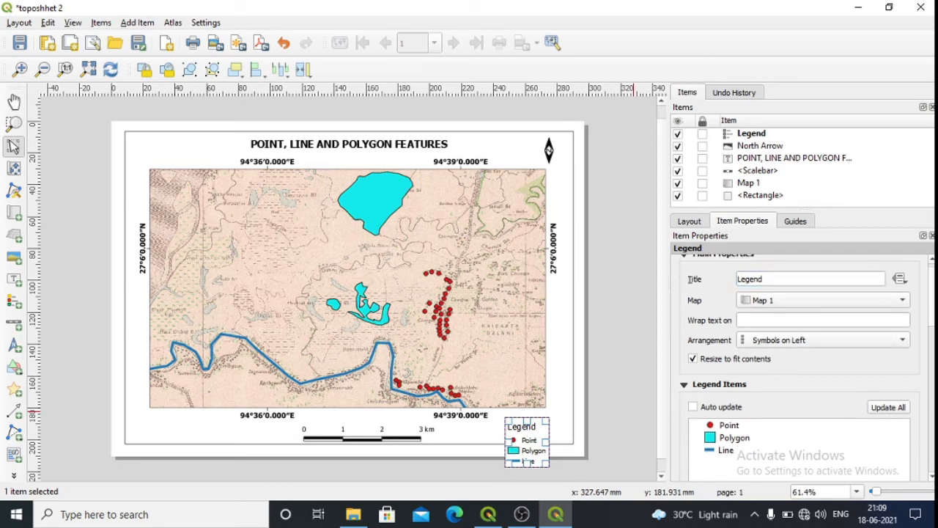
scroll(802, 367, "down", 2)
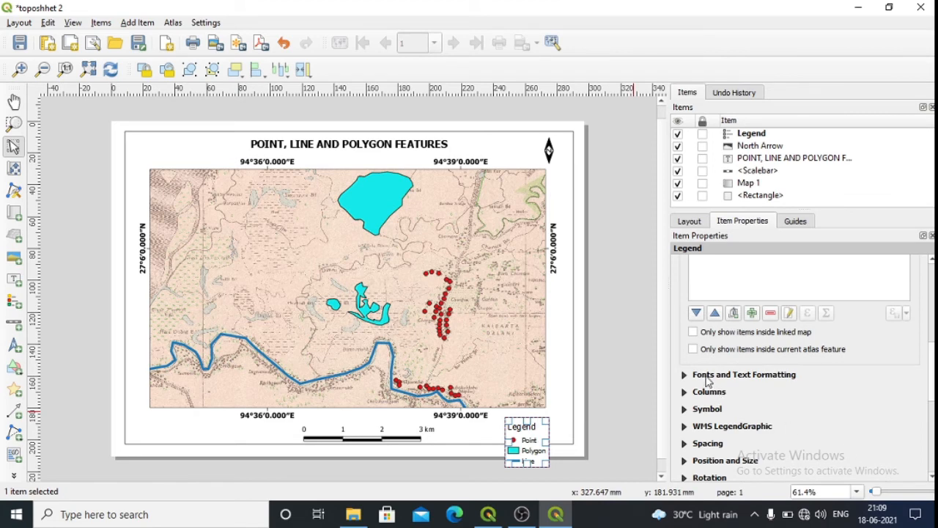
left_click(708, 375)
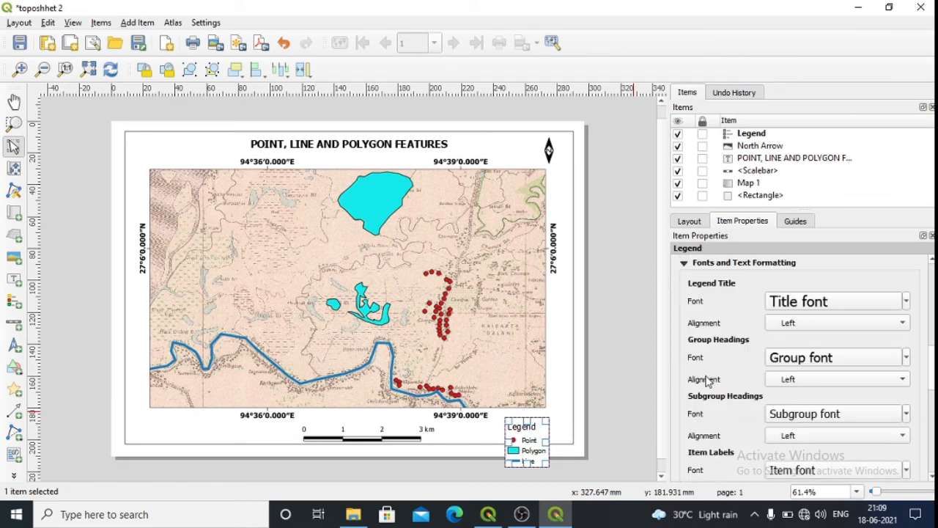
left_click(906, 301)
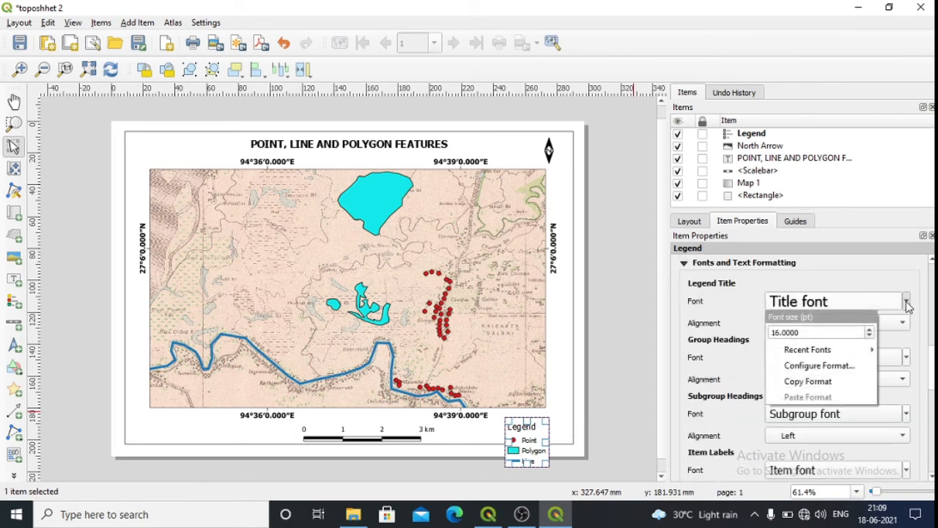
left_click(869, 331)
left_click(869, 336)
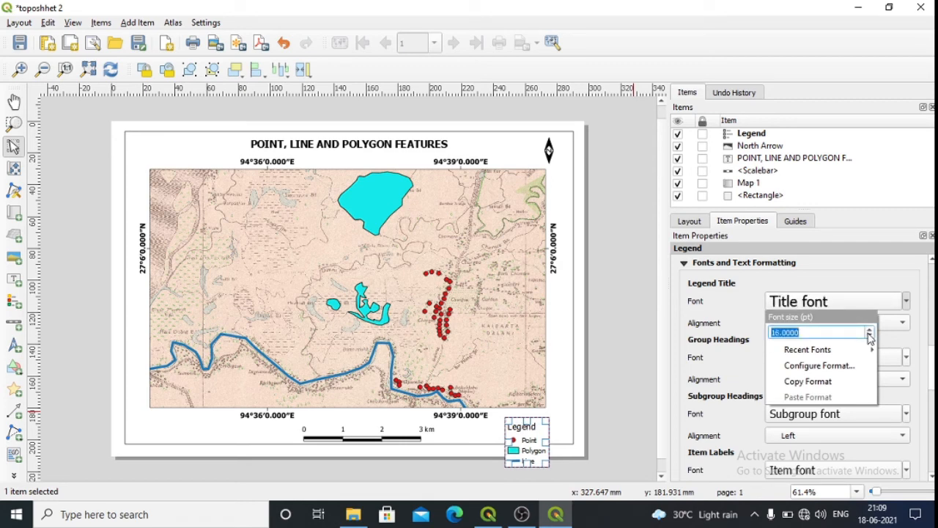
left_click(836, 365)
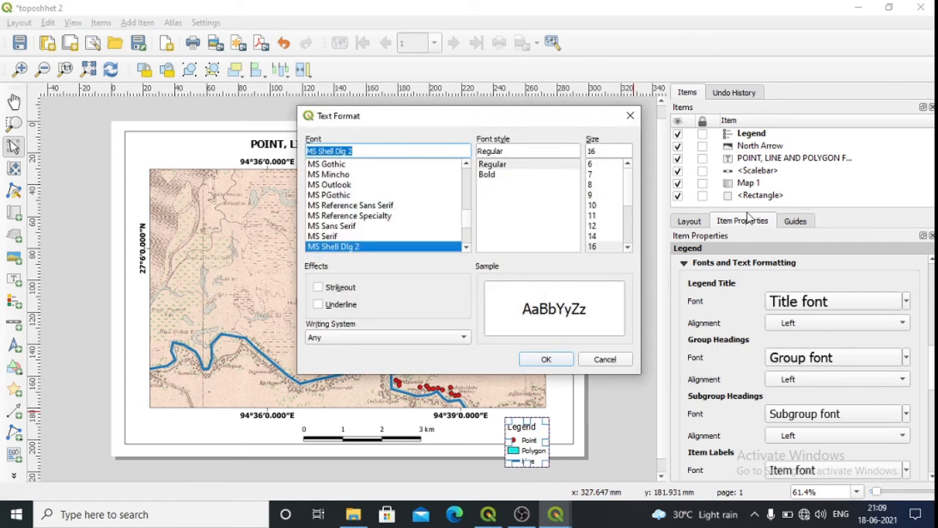
left_click(487, 175)
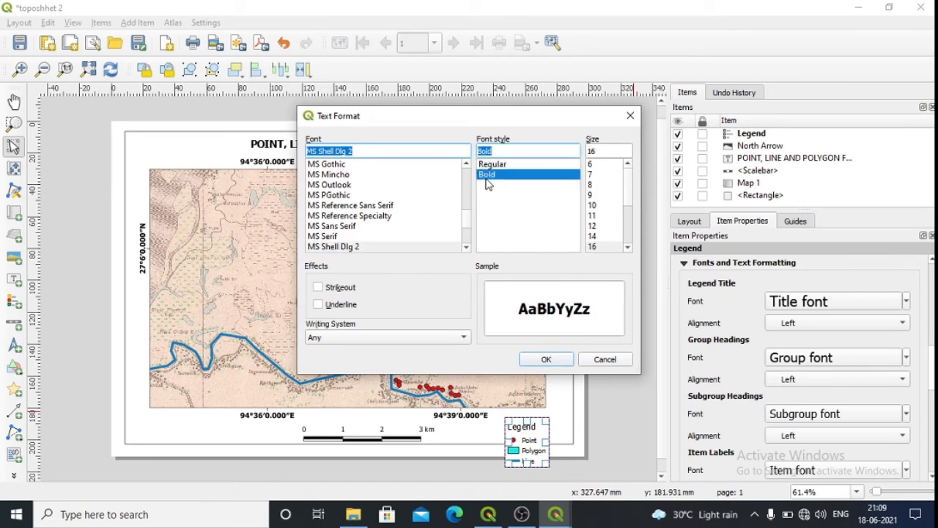
left_click(546, 359)
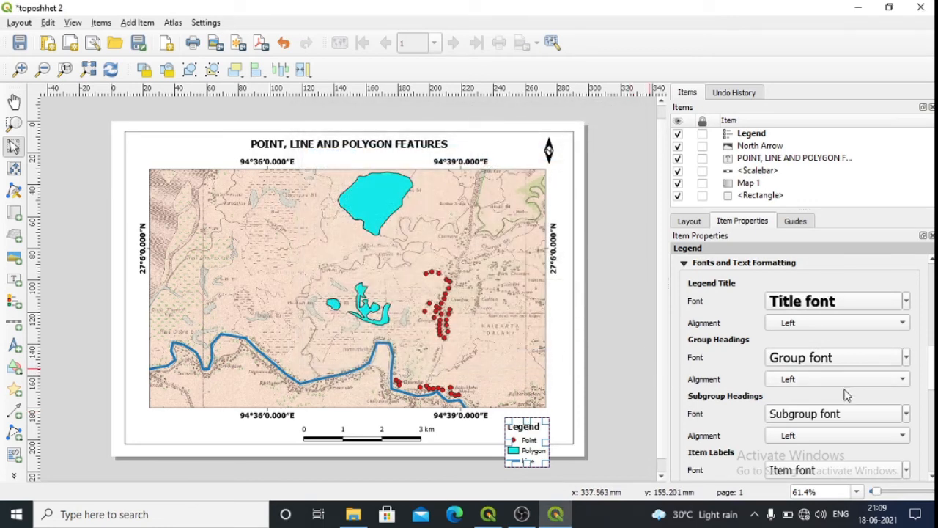
Reduce the legend title's font size to 12 pt.
left_click(906, 301)
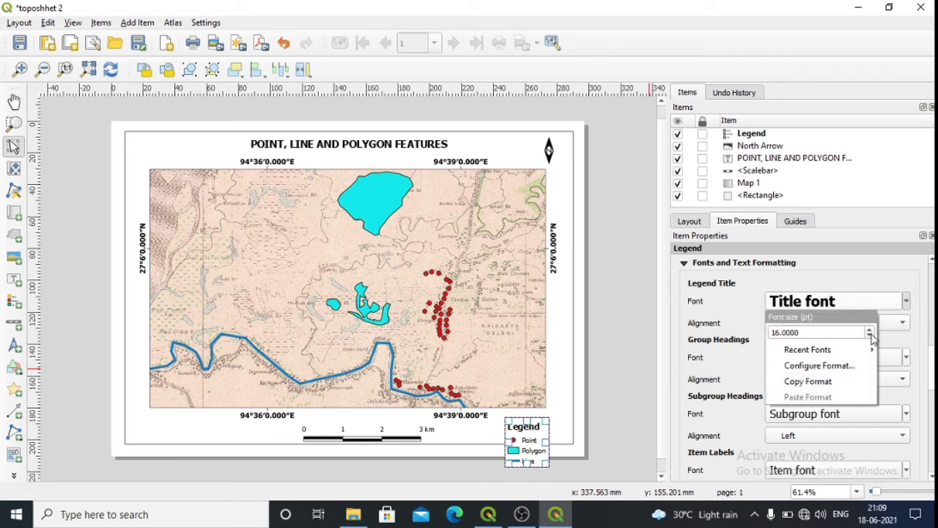
left_click(869, 336)
left_click(870, 336)
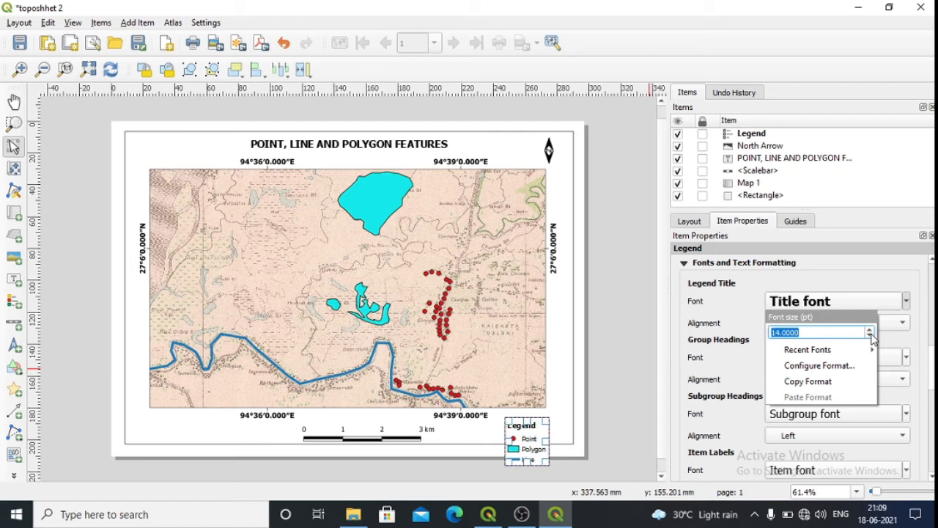
left_click(870, 335)
left_click(870, 335)
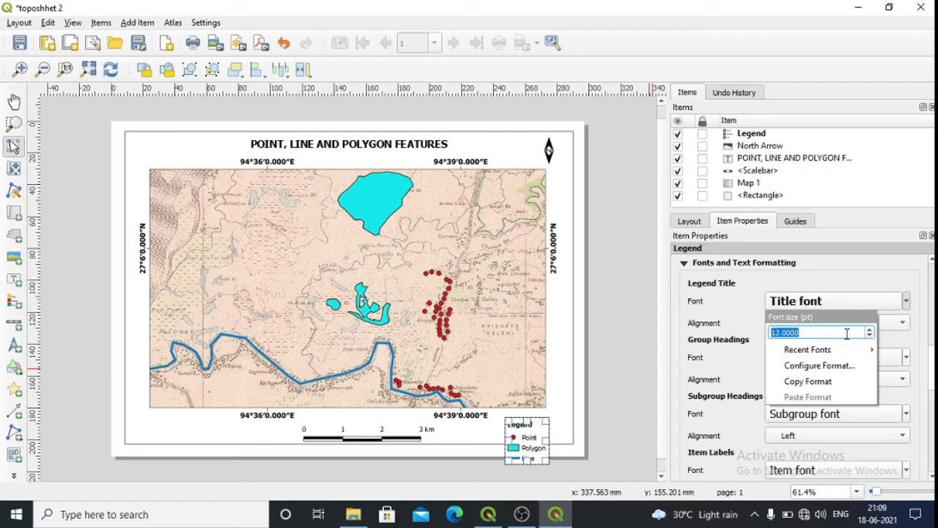
Set the font style of the legend's item labels to Bold.
left_click(762, 357)
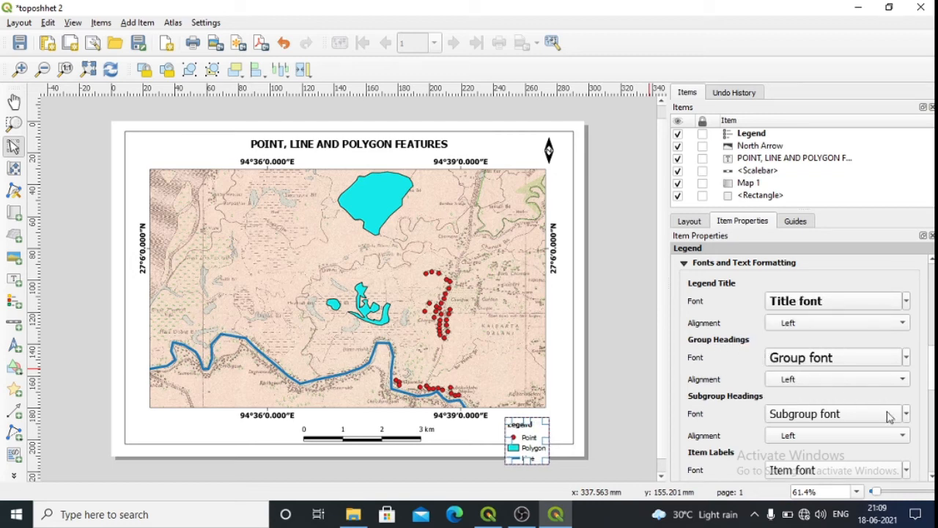
scroll(931, 478, "down", 5)
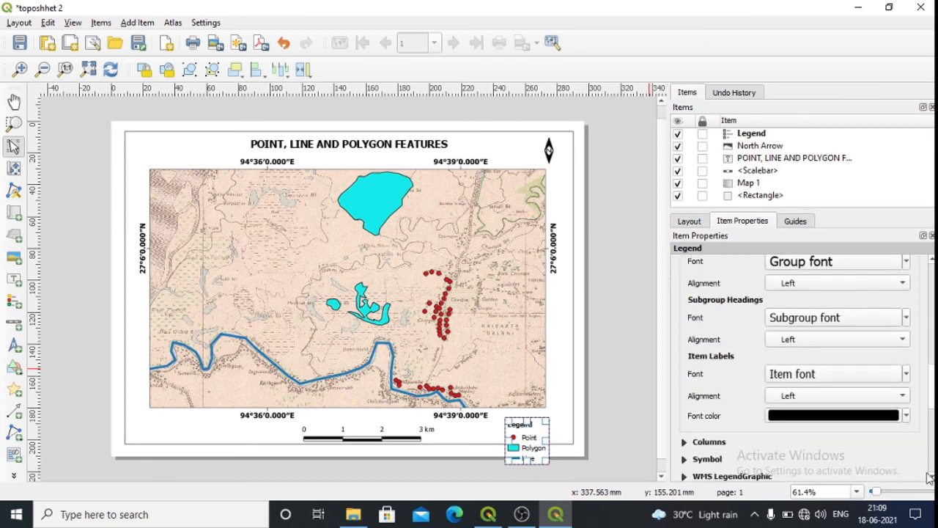
left_click(906, 374)
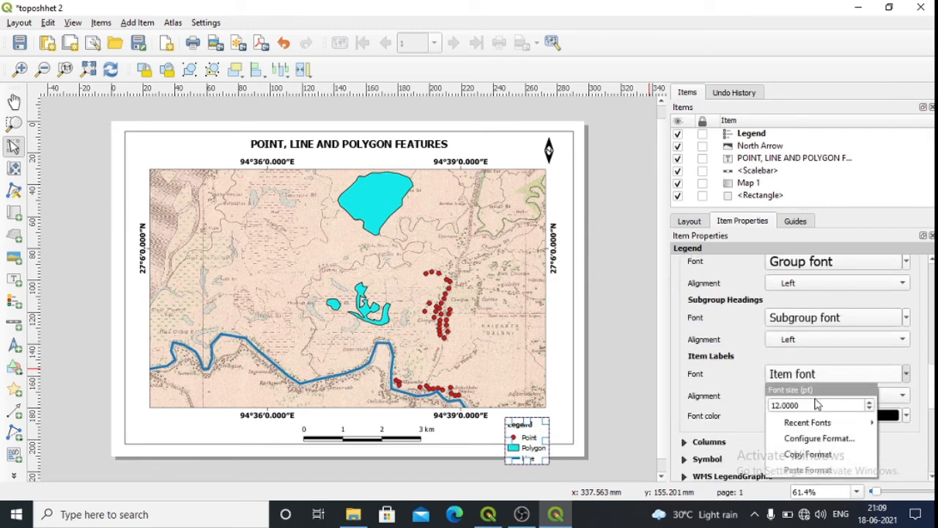
left_click(841, 439)
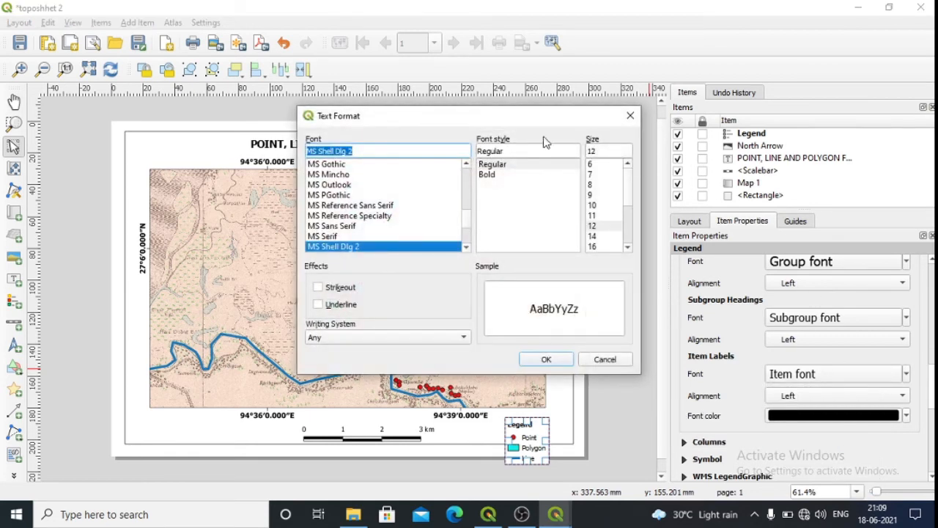
left_click(488, 175)
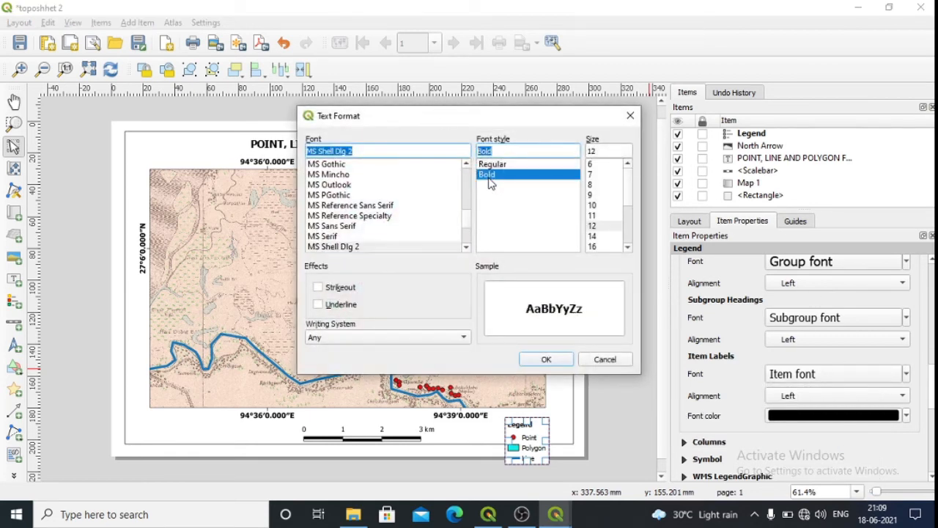
left_click(548, 359)
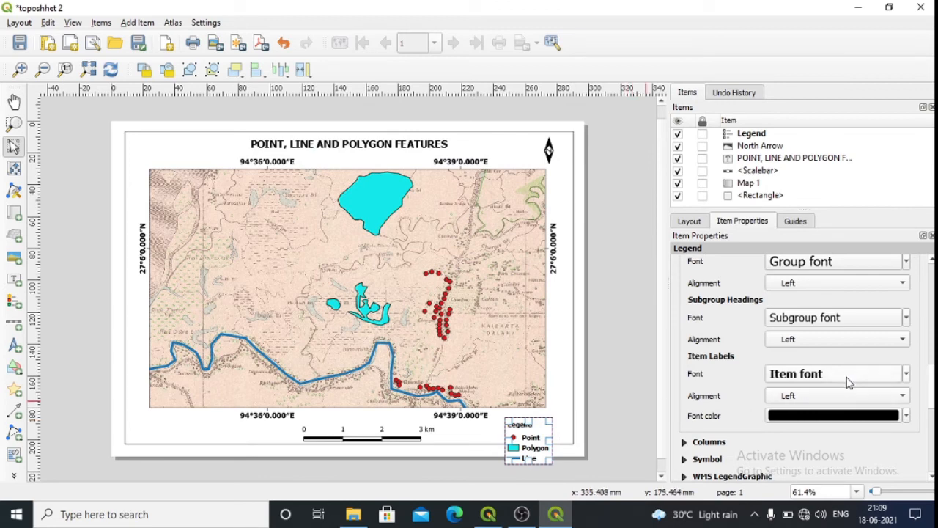
Reduce the font size of the legend's item labels to 11 pt and deselect the legend.
left_click(906, 374)
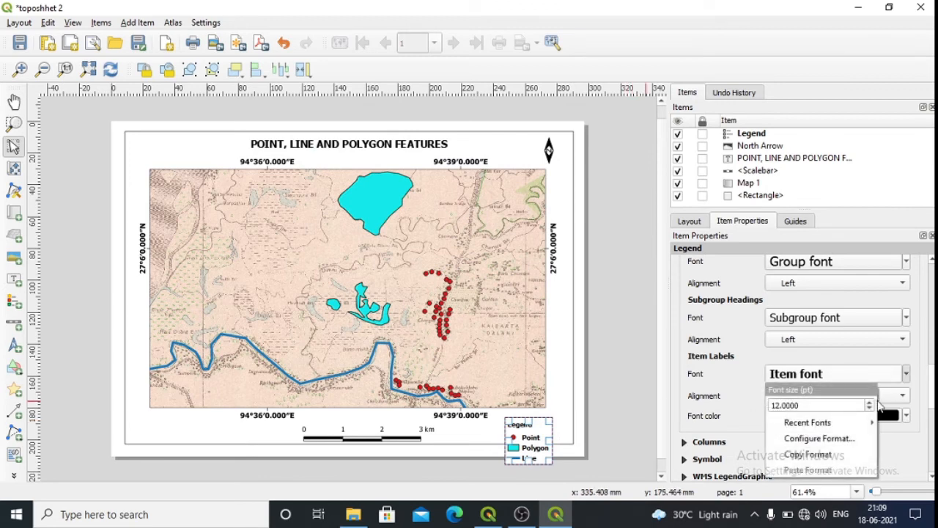
left_click(870, 409)
left_click(870, 409)
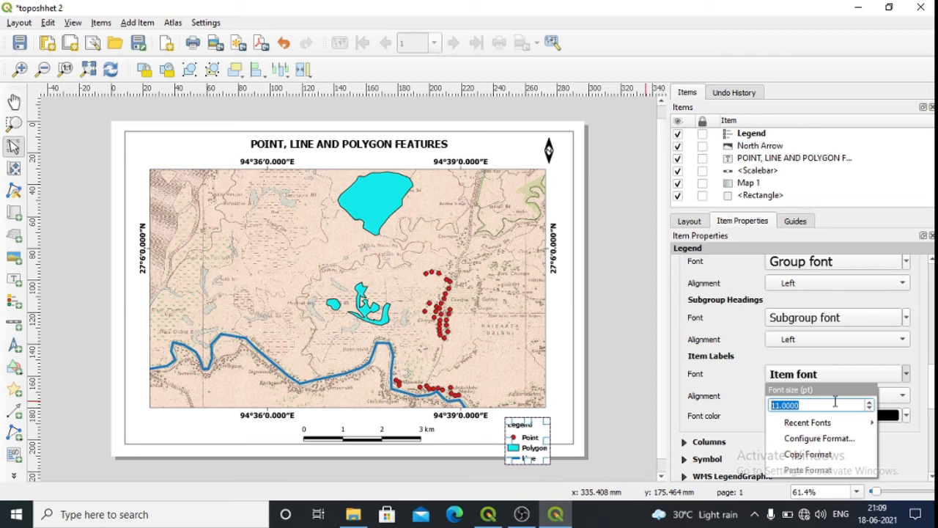
left_click(659, 380)
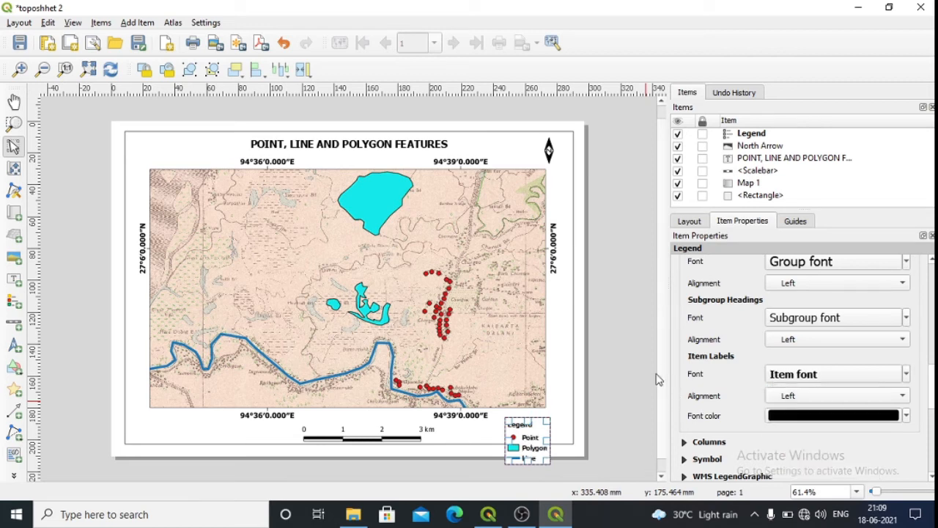
left_click(563, 431)
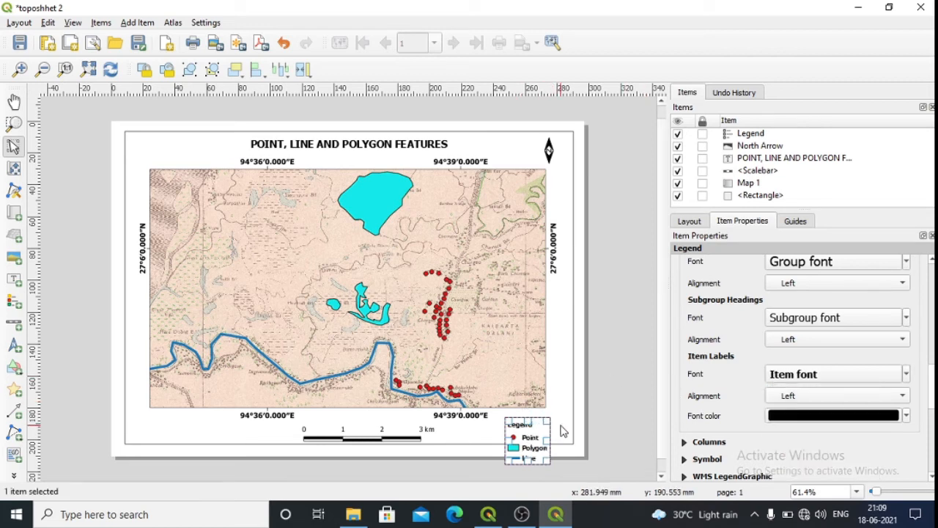
Move the legend up and to the right so it overlaps the map's lower-right corner.
left_click(525, 437)
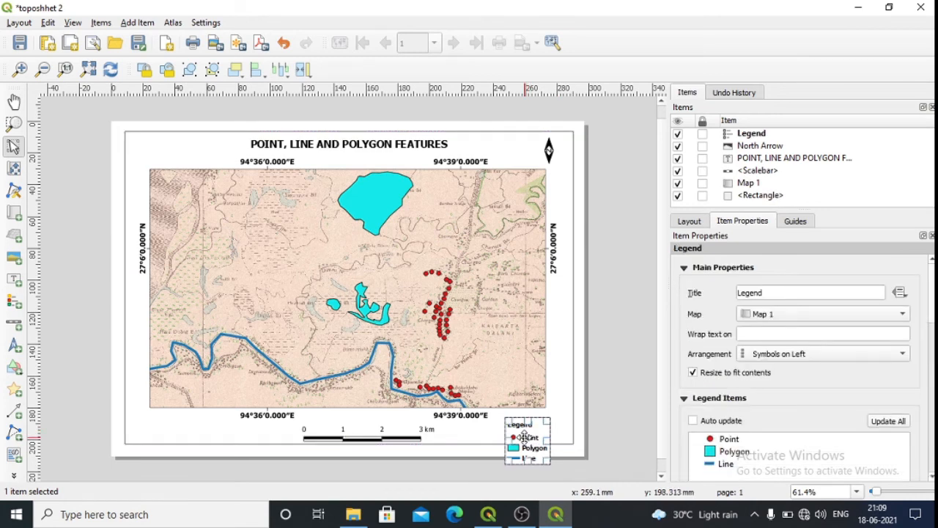
left_click_drag(525, 437, 541, 407)
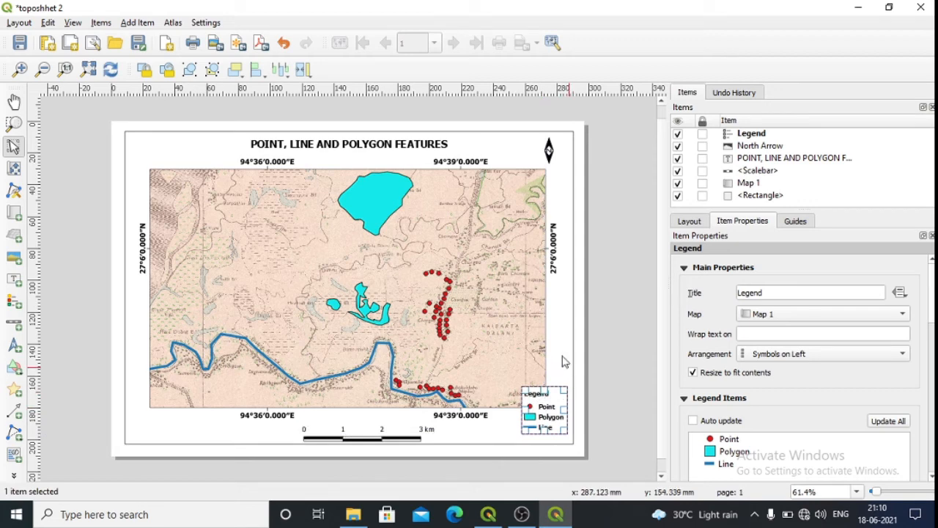
left_click(433, 255)
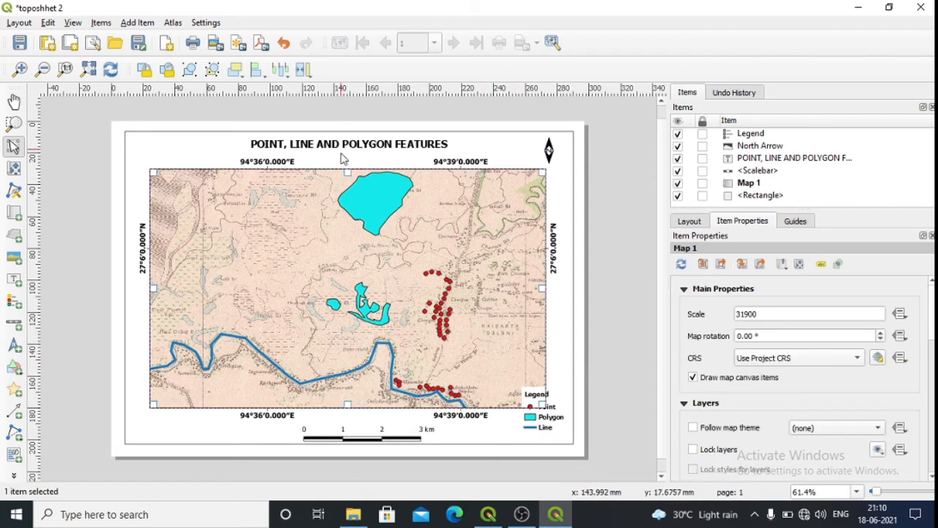
Enlarge the outer frame rectangle on all sides so it runs closer to the page edges.
left_click(139, 150)
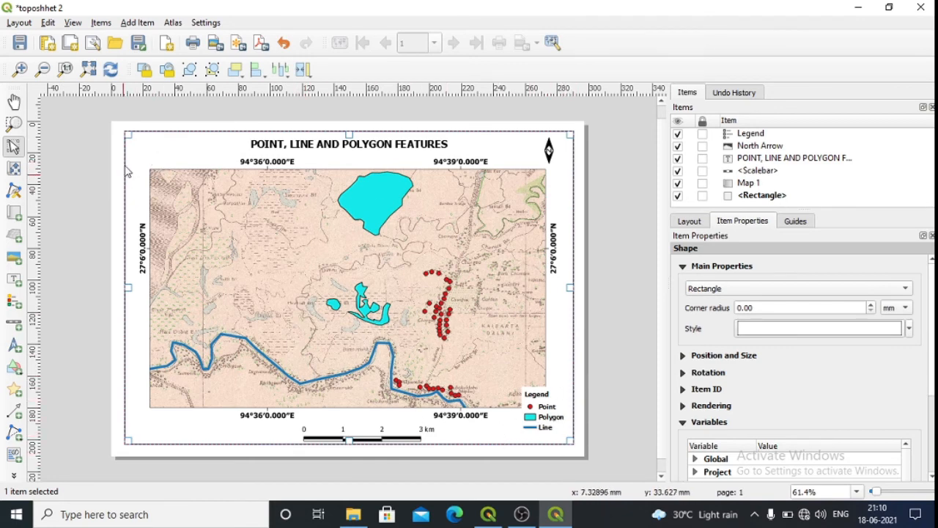
left_click_drag(126, 134, 119, 128)
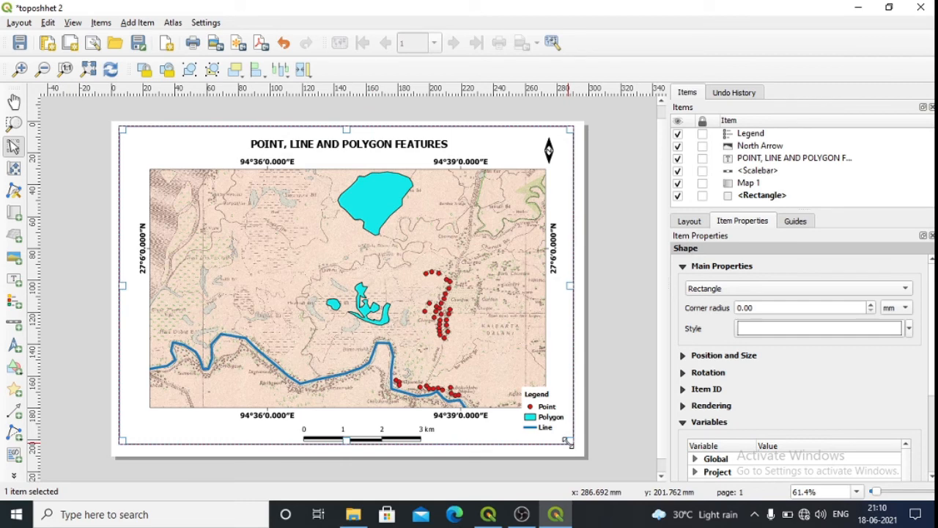
left_click_drag(569, 440, 576, 446)
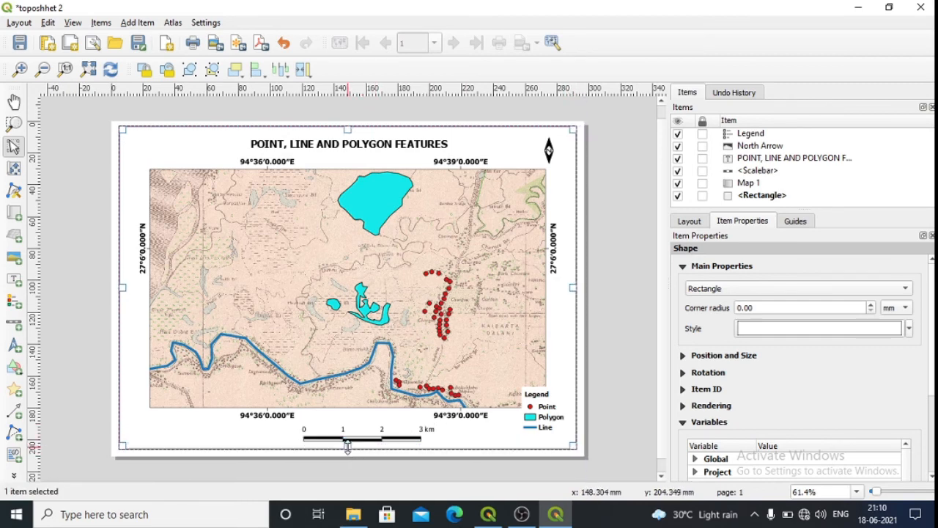
left_click_drag(348, 446, 349, 454)
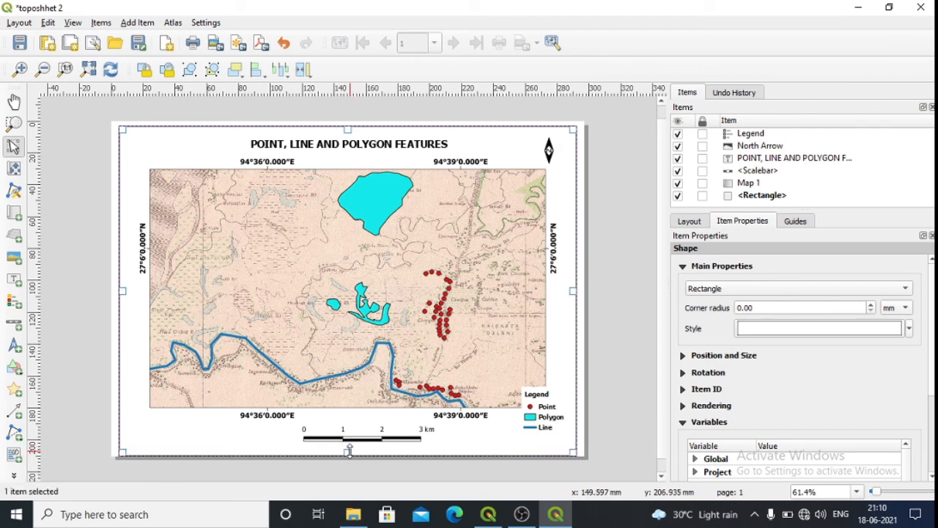
left_click_drag(349, 451, 348, 449)
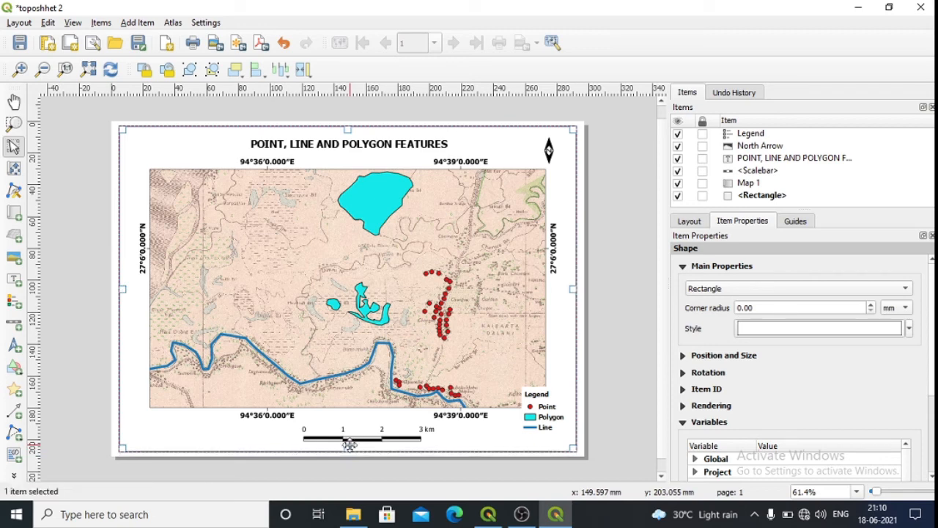
Move the title "POINT, LINE AND POLYGON FEATURES" up, closer to the frame's top edge.
left_click(544, 415)
left_click(475, 223)
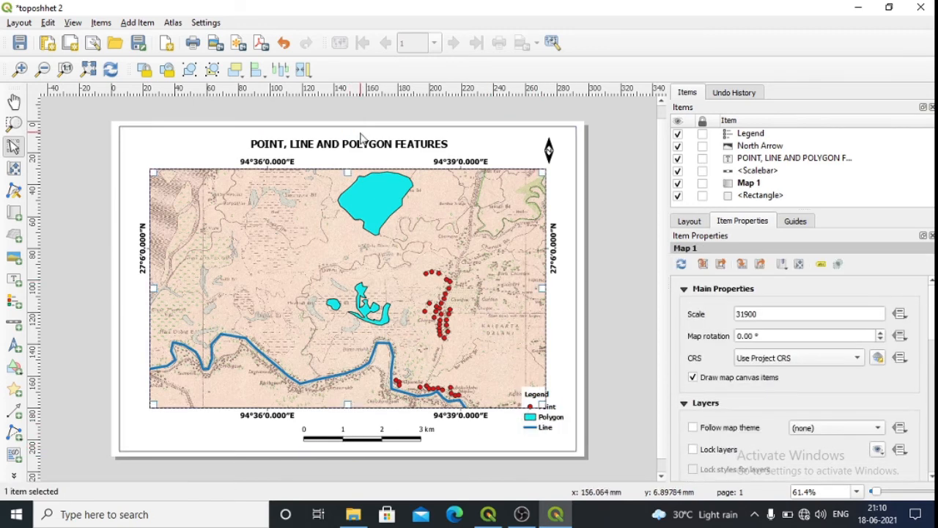
left_click(360, 134)
left_click(362, 138)
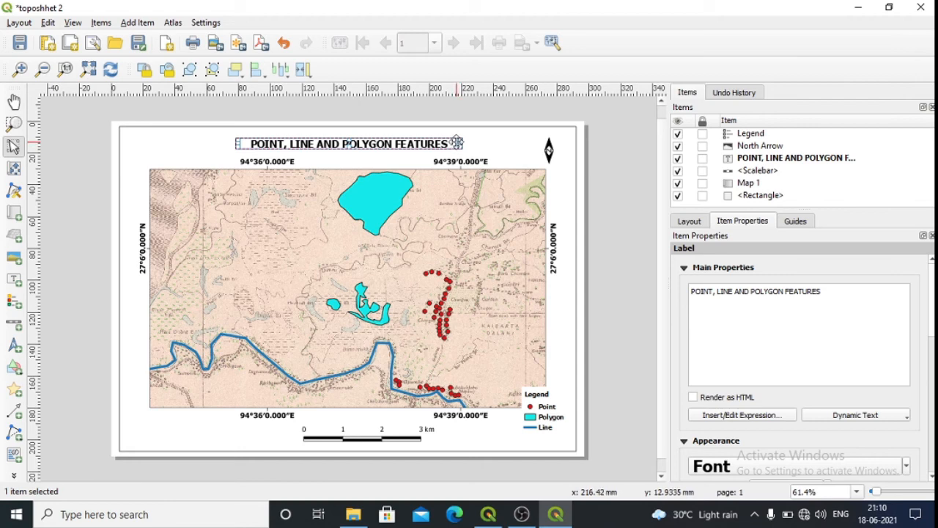
left_click_drag(456, 143, 455, 137)
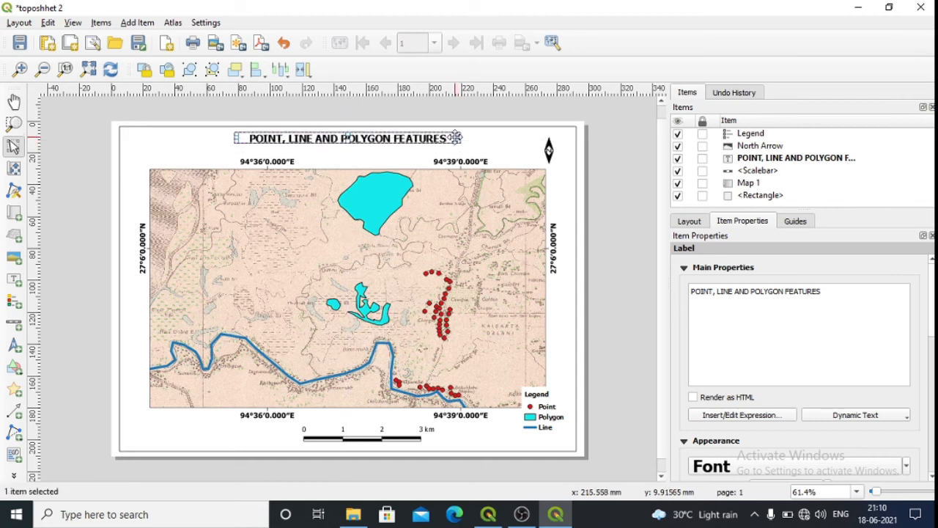
Shrink the map item slightly from its lower-right corner and move the legend down below the map.
left_click(529, 294)
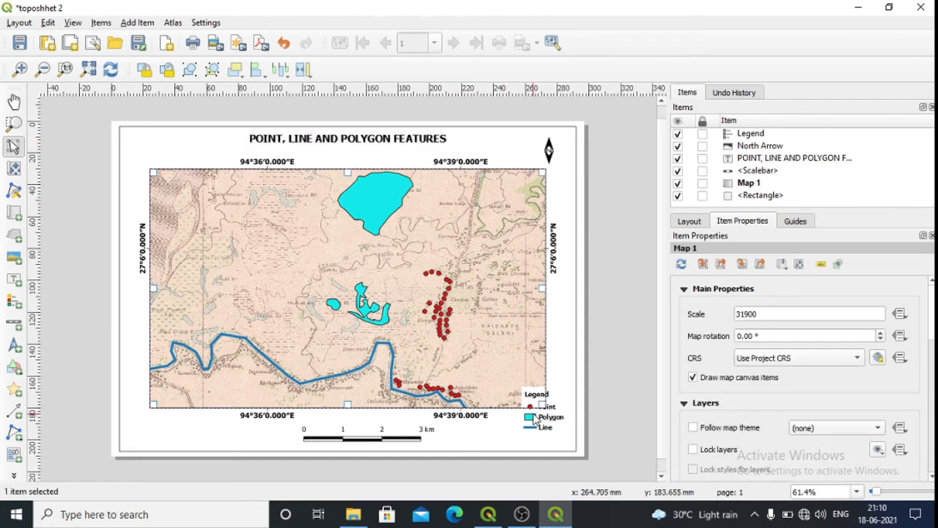
left_click_drag(543, 404, 539, 402)
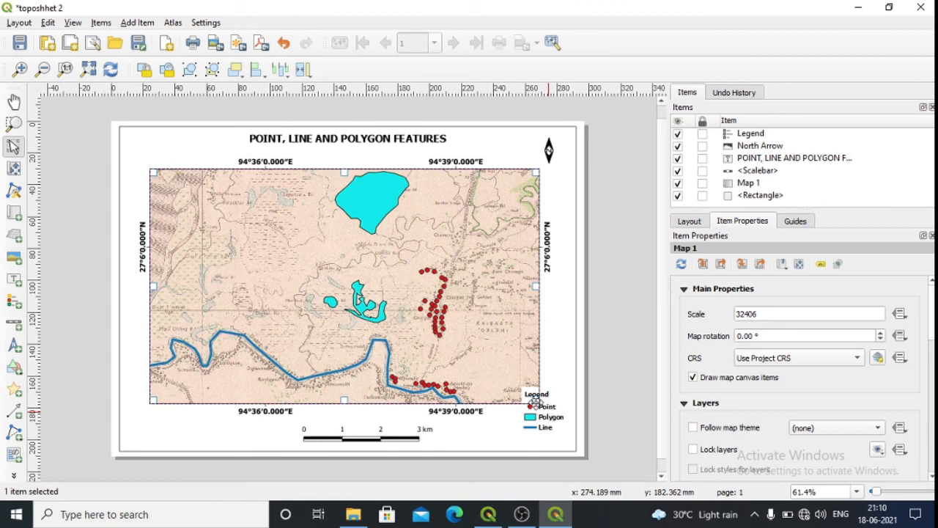
left_click(537, 402)
left_click_drag(541, 406, 543, 419)
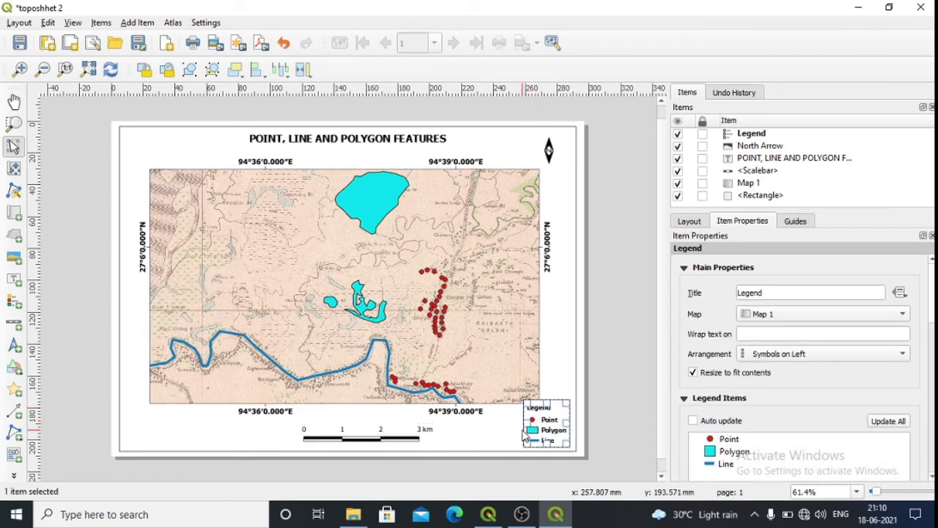
left_click_drag(524, 426, 542, 411)
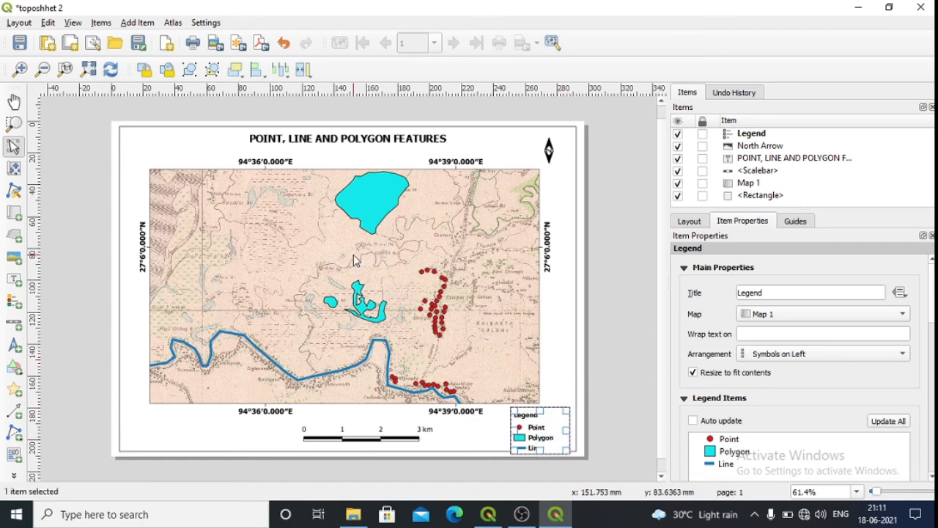
Shift the map item slightly up and to the right within the frame.
left_click(165, 183)
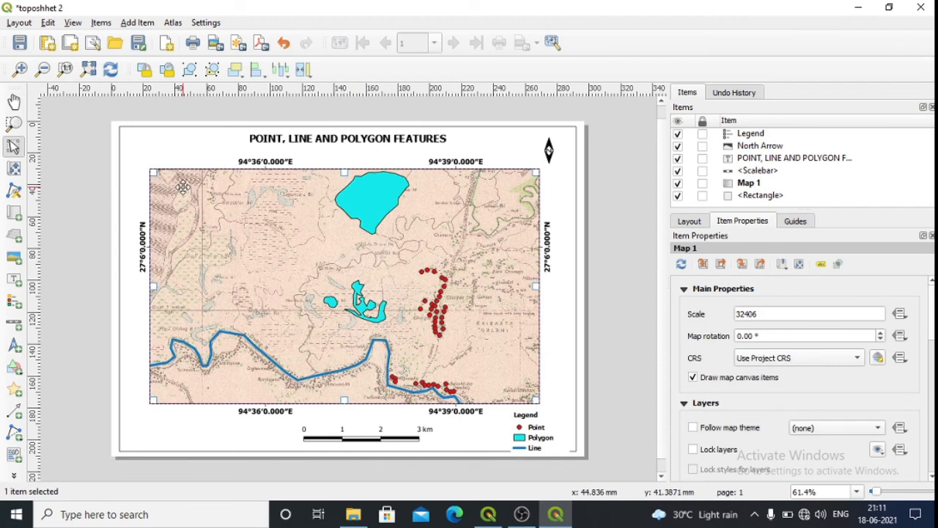
mouse_move(183, 187)
left_mouse_down()
mouse_move(183, 174)
mouse_move(198, 188)
left_mouse_up()
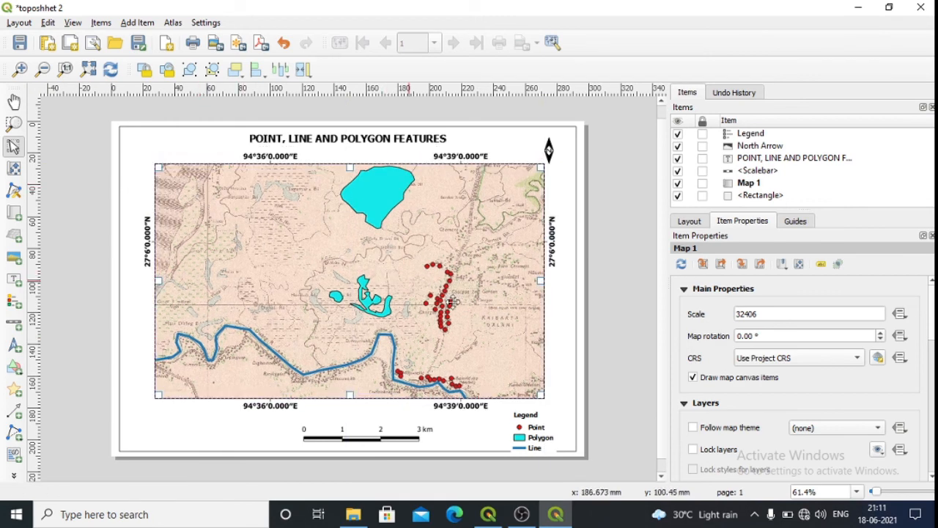
Position the legend just below the map's lower-right corner, inside the frame's right edge.
left_click(533, 434)
left_click(521, 422)
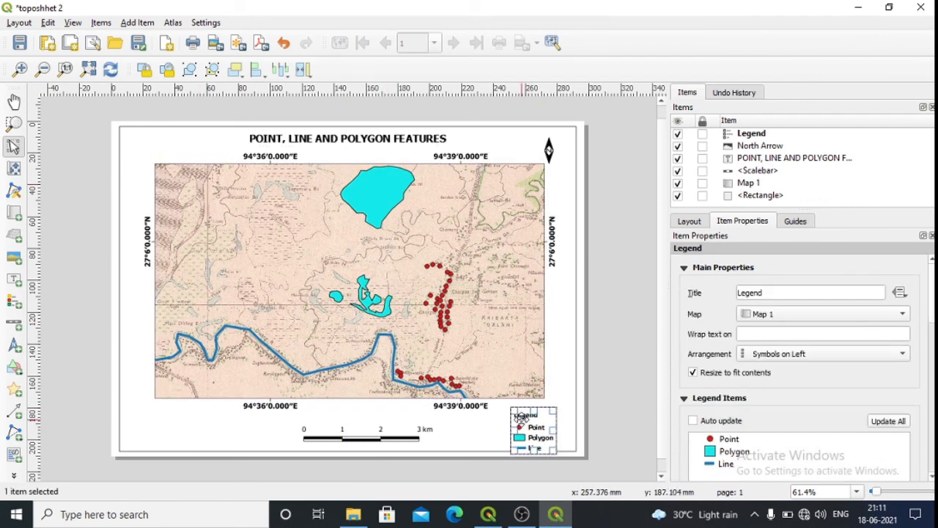
left_click_drag(517, 416, 519, 409)
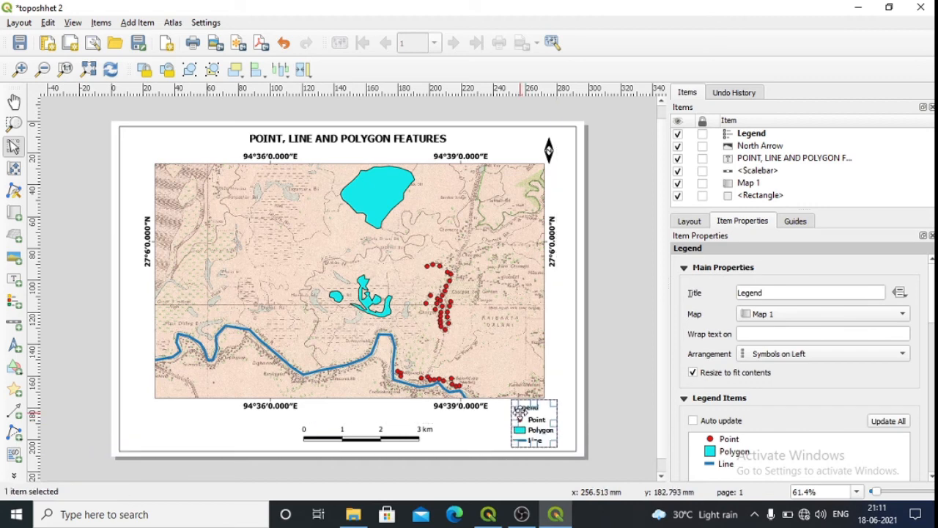
left_click(573, 399)
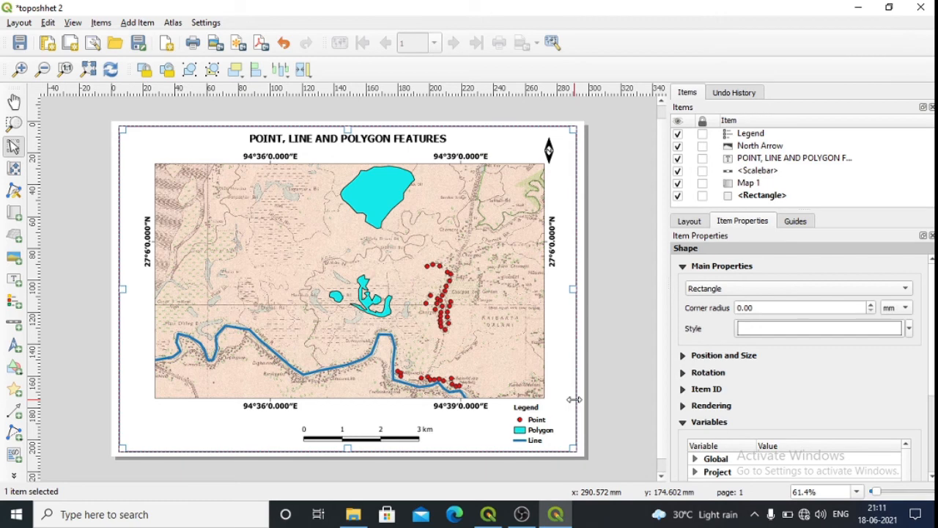
left_click(529, 415)
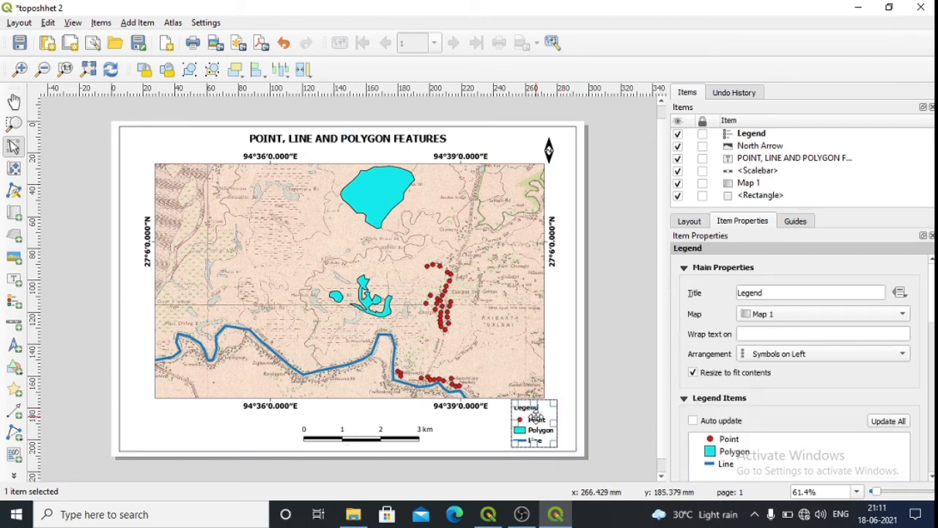
left_click_drag(535, 417, 549, 418)
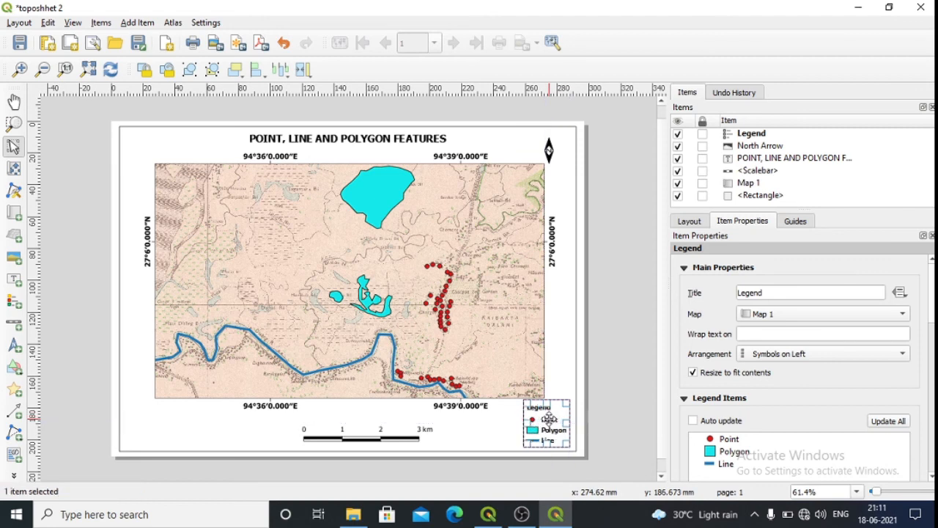
left_click(561, 387)
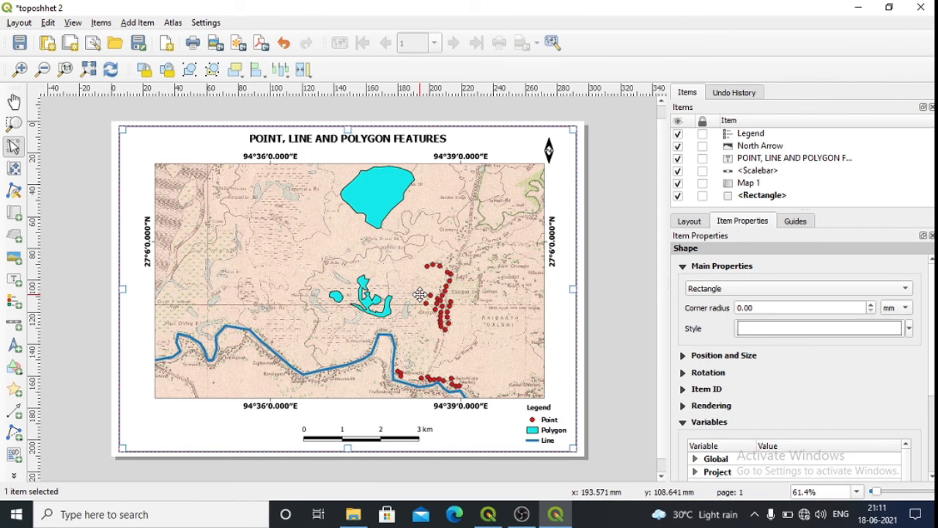
Save the project with the finished layout and clear the item selection.
left_click(20, 48)
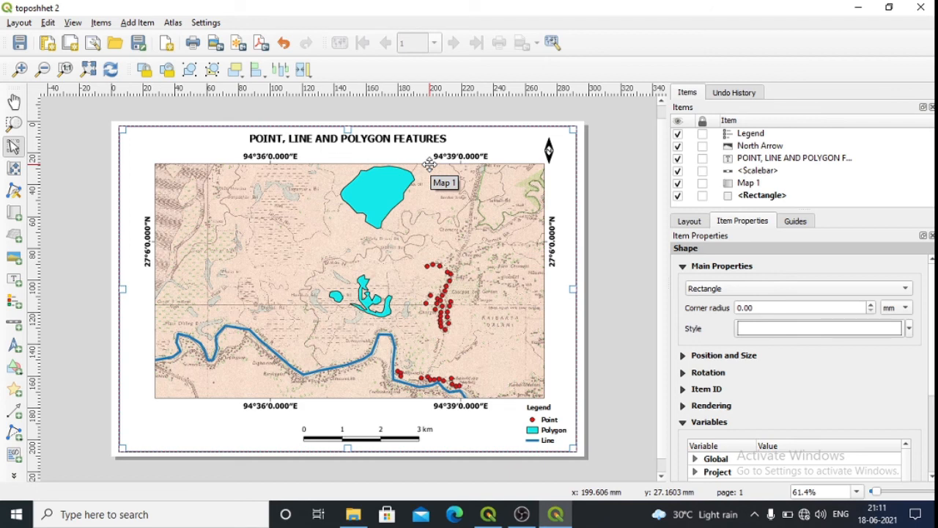
left_click(582, 158)
left_click(164, 149)
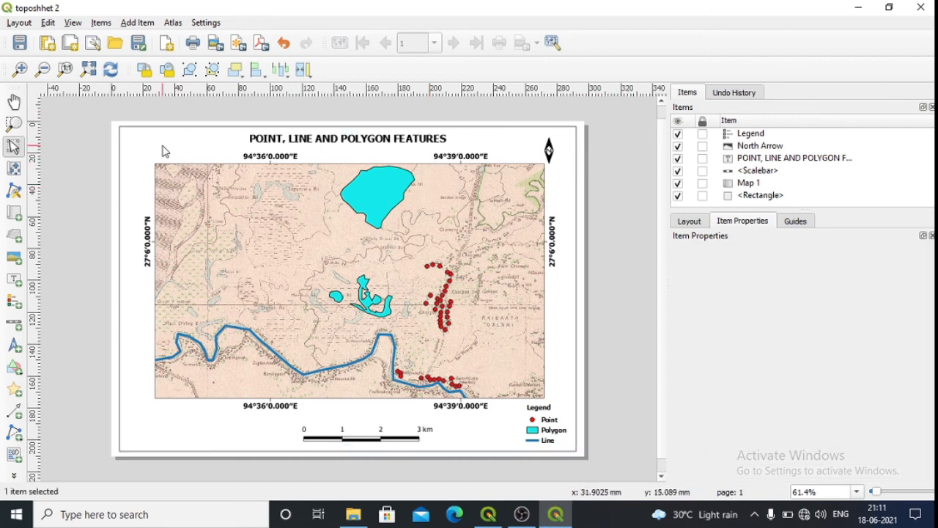
Export the layout as a 300 dpi PNG image named POINT LINE AND POLYGON in the GIS PRACTICAL MAP folder.
left_click(18, 23)
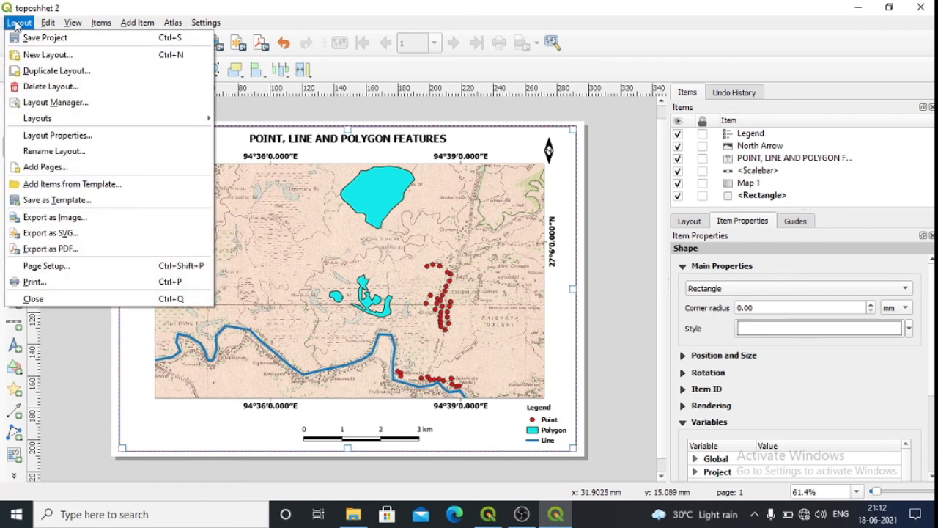
left_click(473, 110)
left_click(22, 23)
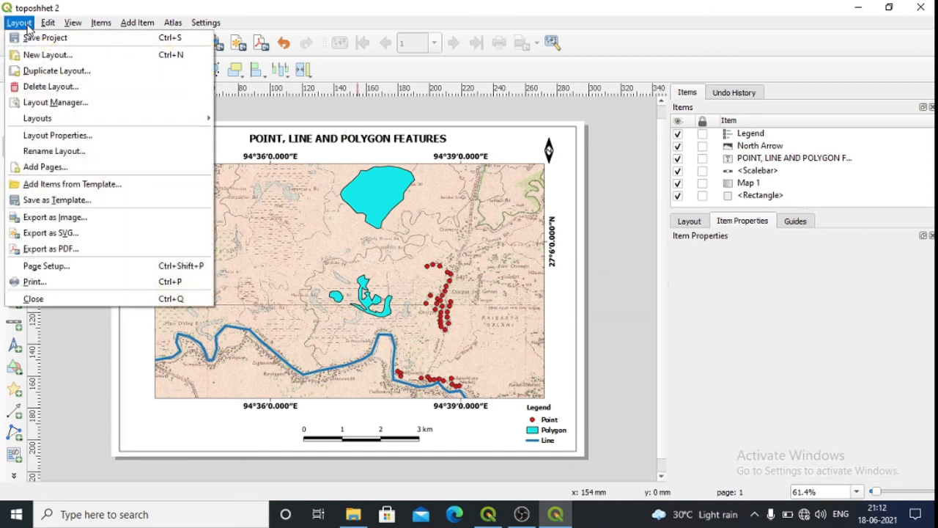
left_click(154, 215)
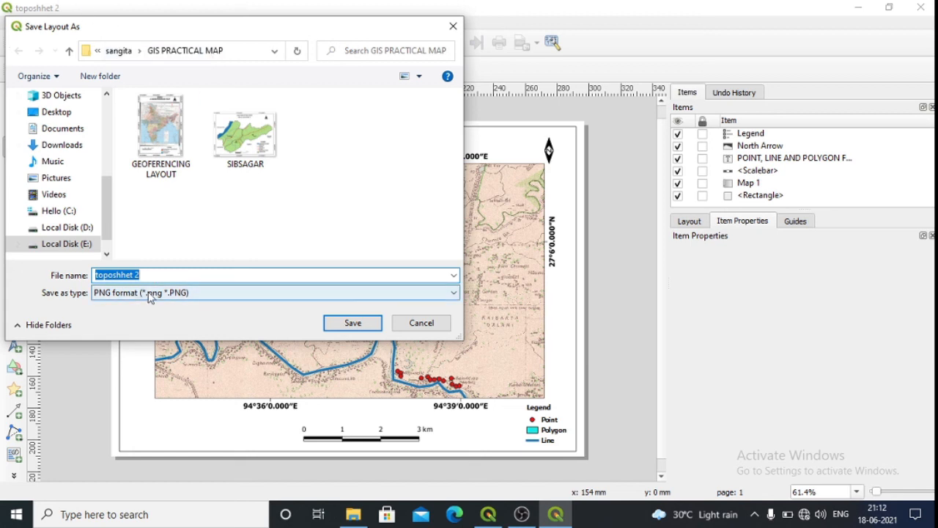
type("POI")
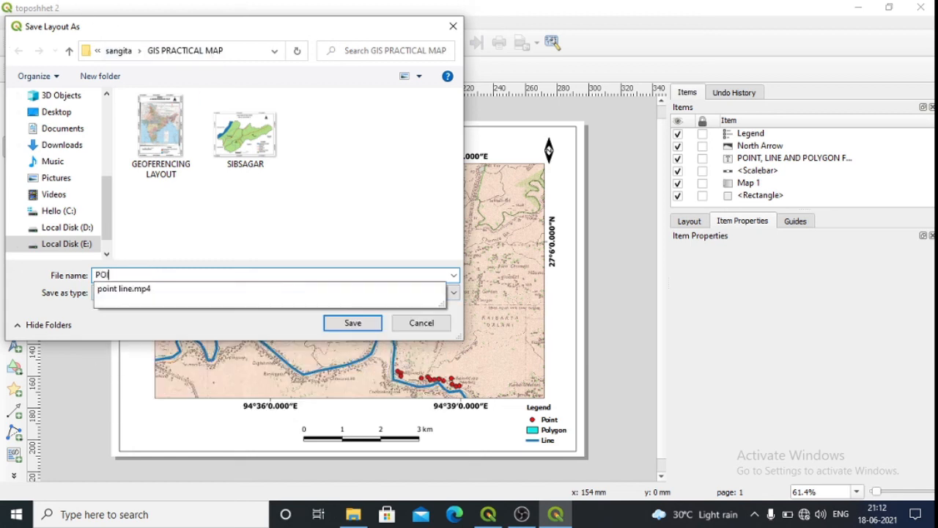
type("NT LINE AND POLYGON")
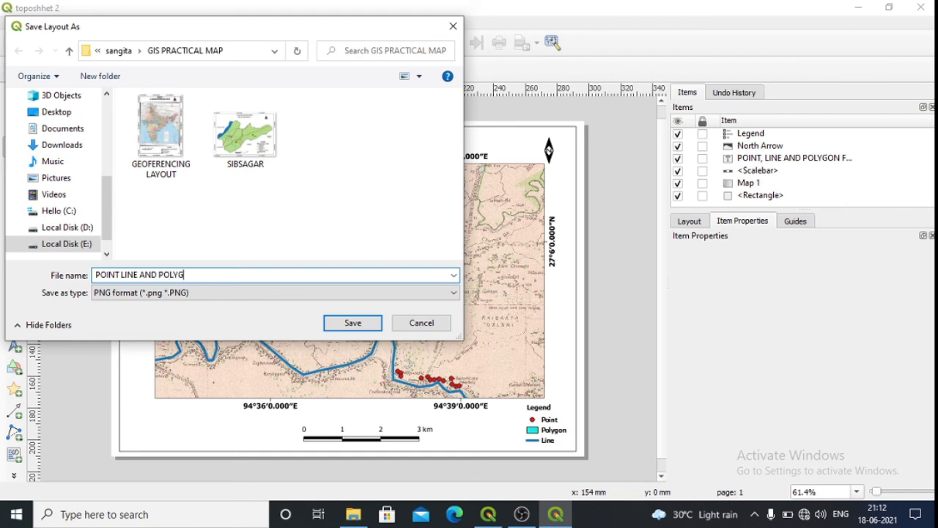
left_click(353, 323)
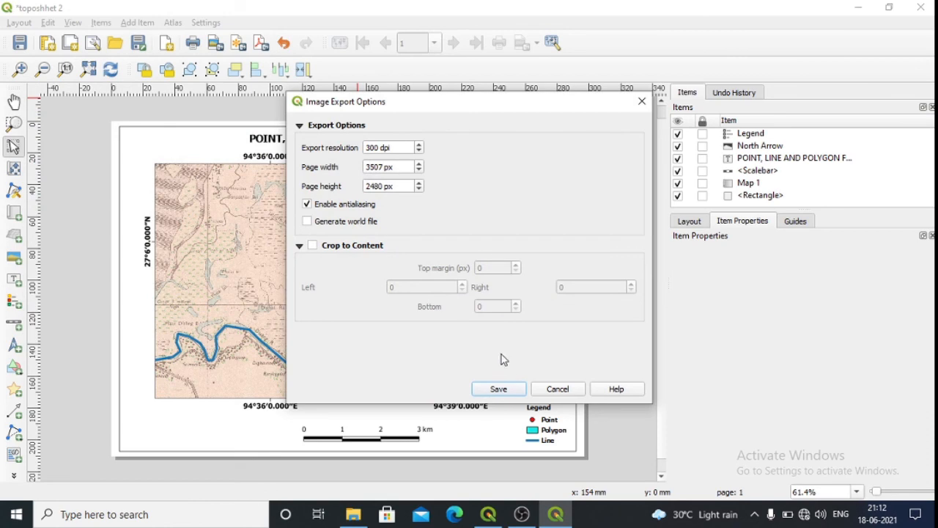
left_click(498, 388)
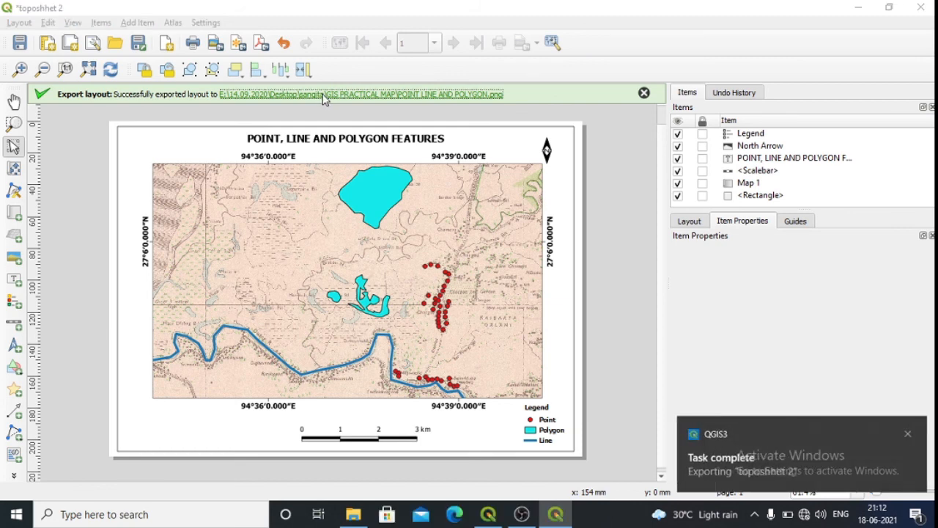
Go to the export's destination folder and open the POINT LINE AND POLYGON image to view it.
left_click(325, 99)
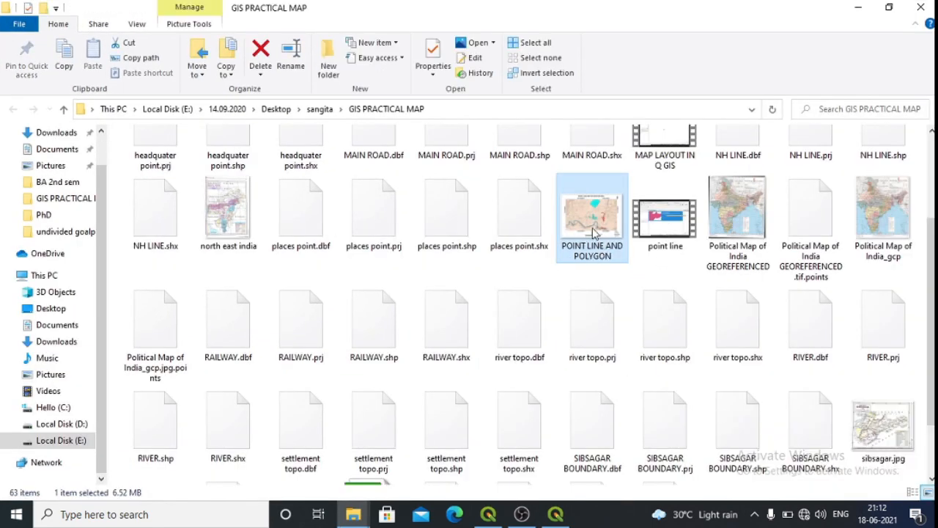
double_click(591, 219)
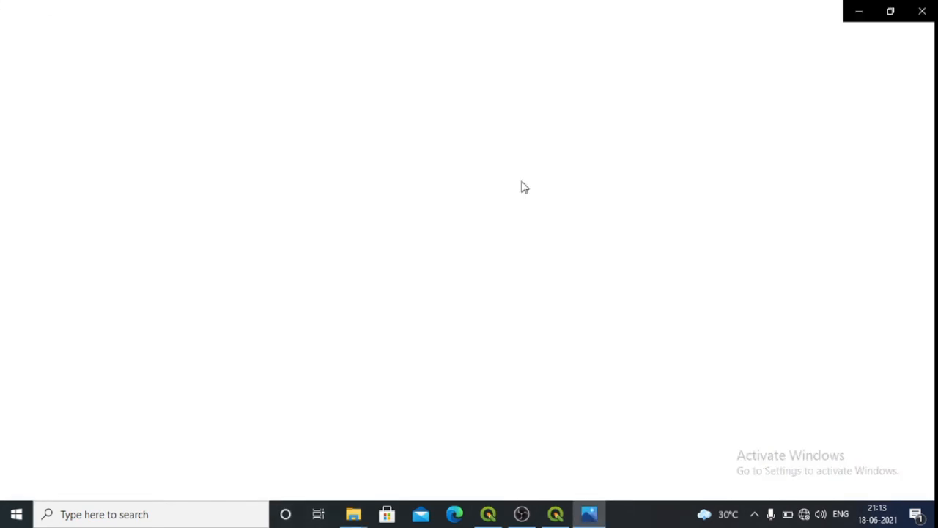